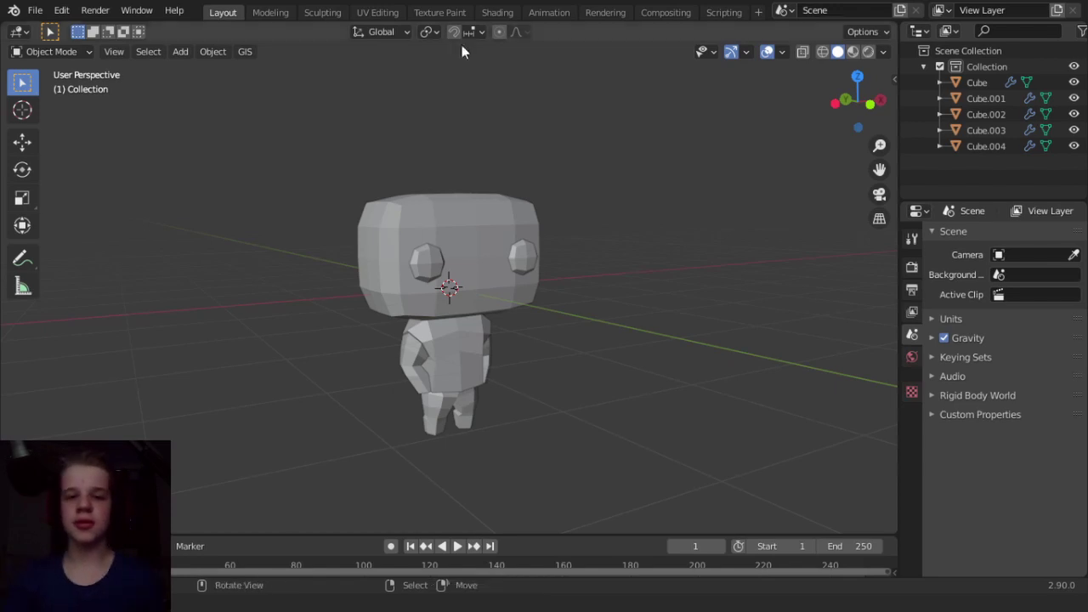
Open the character's legs mesh for editing, displayed as wireframe in the right orthographic view.
{"action": "middle_click_drag", "start_coordinate": [461, 45], "coordinate": [865, 347]}
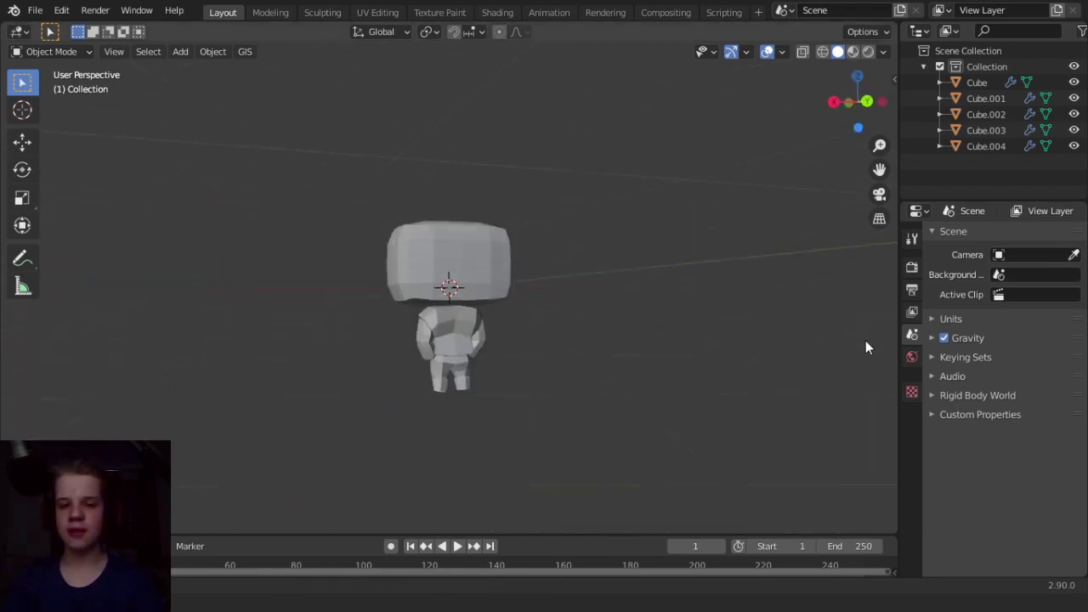
{"action": "scroll", "coordinate": [765, 361], "scroll_direction": "up", "scroll_amount": 4}
{"action": "middle_click_drag", "start_coordinate": [720, 374], "coordinate": [451, 309]}
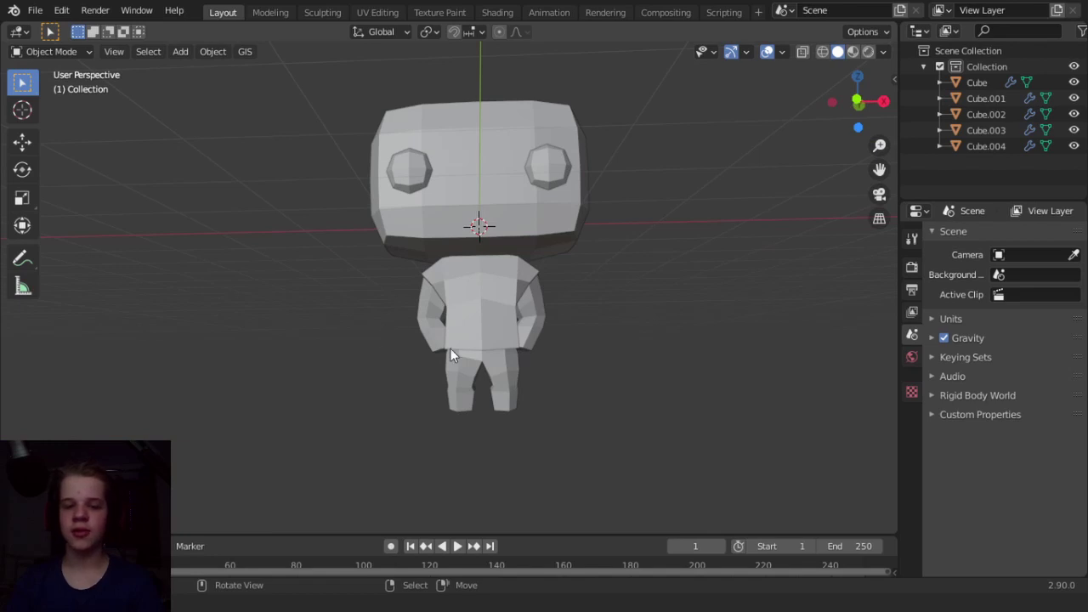
{"action": "middle_click_drag", "start_coordinate": [451, 356], "coordinate": [401, 322]}
{"action": "scroll", "coordinate": [435, 286], "scroll_direction": "down", "scroll_amount": 4}
{"action": "scroll", "coordinate": [402, 321], "scroll_direction": "up", "scroll_amount": 4}
{"action": "left_click", "coordinate": [401, 322]}
{"action": "key", "text": "Tab"}
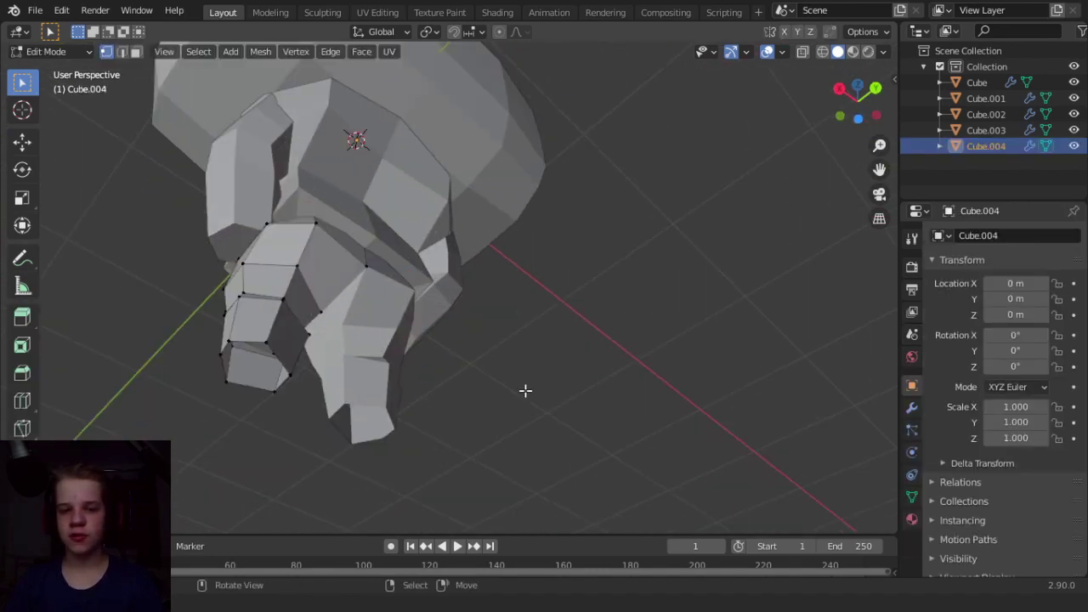
{"action": "key", "text": "KP_3"}
{"action": "left_click", "coordinate": [407, 412]}
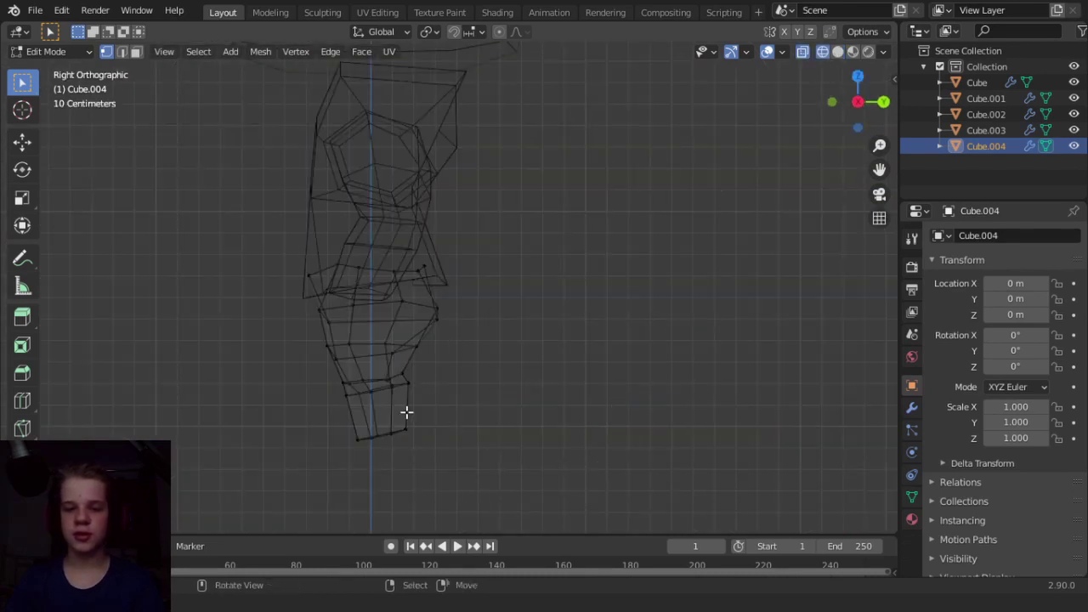
Rotate the entire legs mesh slightly in the side view and reposition it beneath the torso.
{"action": "middle_click_drag", "start_coordinate": [466, 406], "coordinate": [561, 345], "text": "shift"}
{"action": "scroll", "coordinate": [560, 349], "scroll_direction": "up", "scroll_amount": 4}
{"action": "scroll", "coordinate": [446, 502], "scroll_direction": "down", "scroll_amount": 1}
{"action": "left_click_drag", "start_coordinate": [427, 503], "coordinate": [599, 398]}
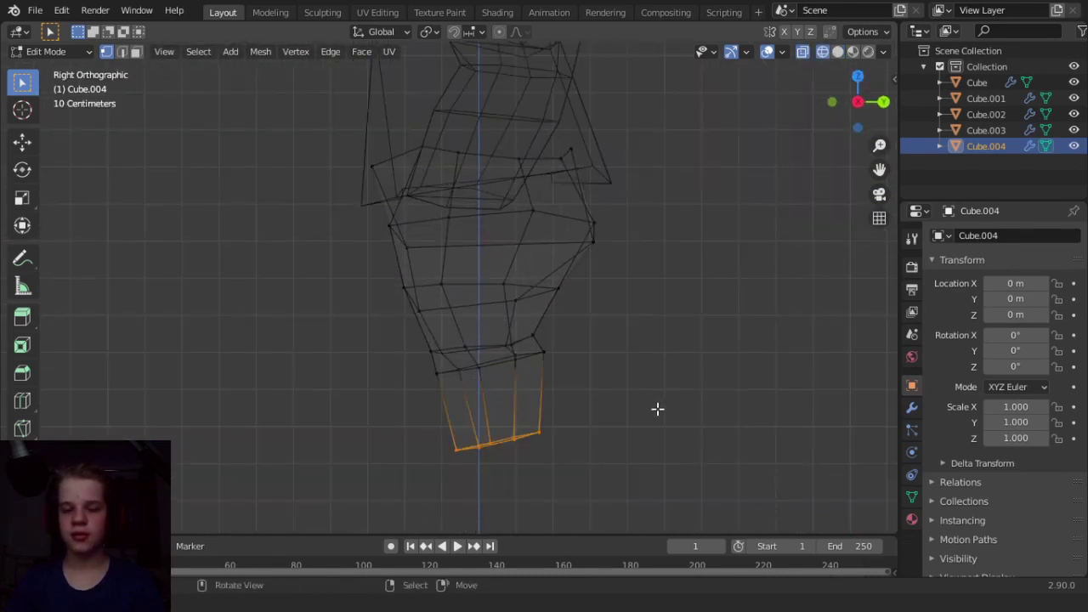
{"action": "left_click", "coordinate": [648, 366]}
{"action": "key", "text": "z"}
{"action": "scroll", "coordinate": [748, 361], "scroll_direction": "down", "scroll_amount": 4}
{"action": "key", "text": "a"}
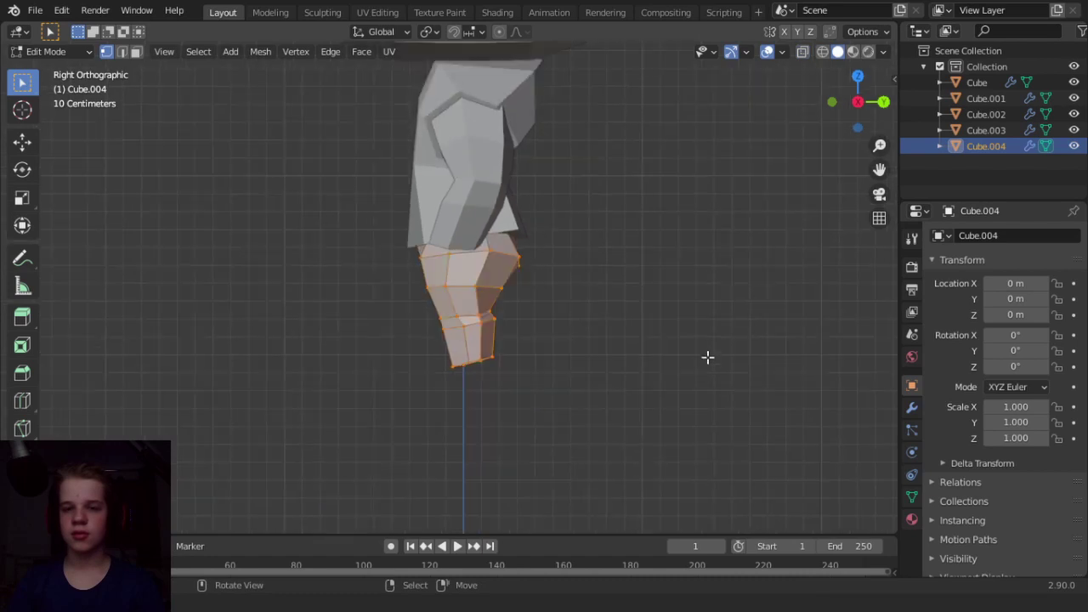
{"action": "key", "text": "r"}
{"action": "left_click", "coordinate": [706, 184]}
{"action": "key", "text": "g"}
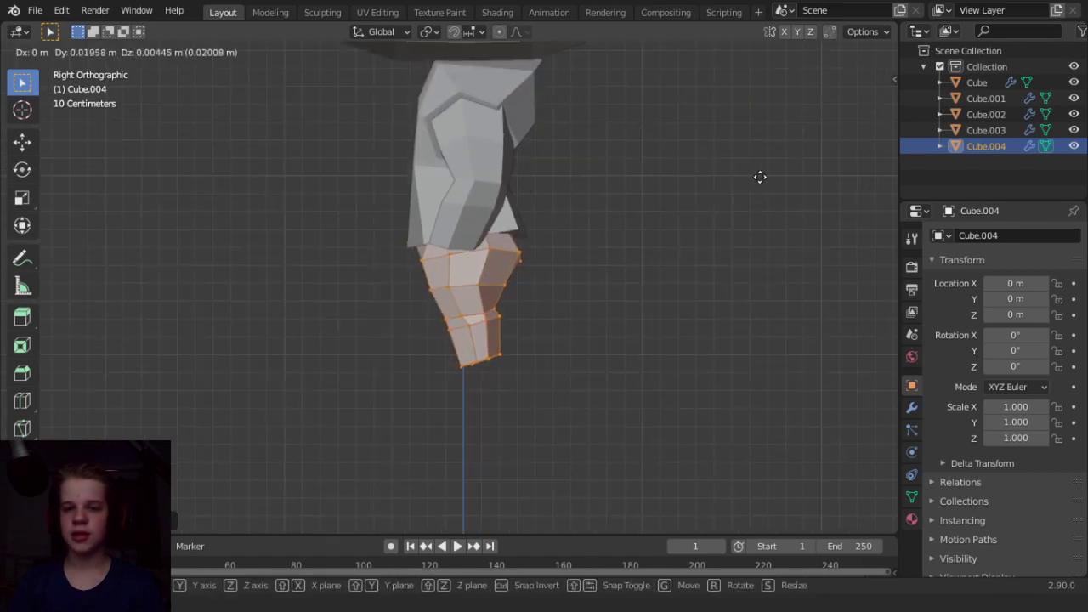
{"action": "left_click", "coordinate": [773, 177]}
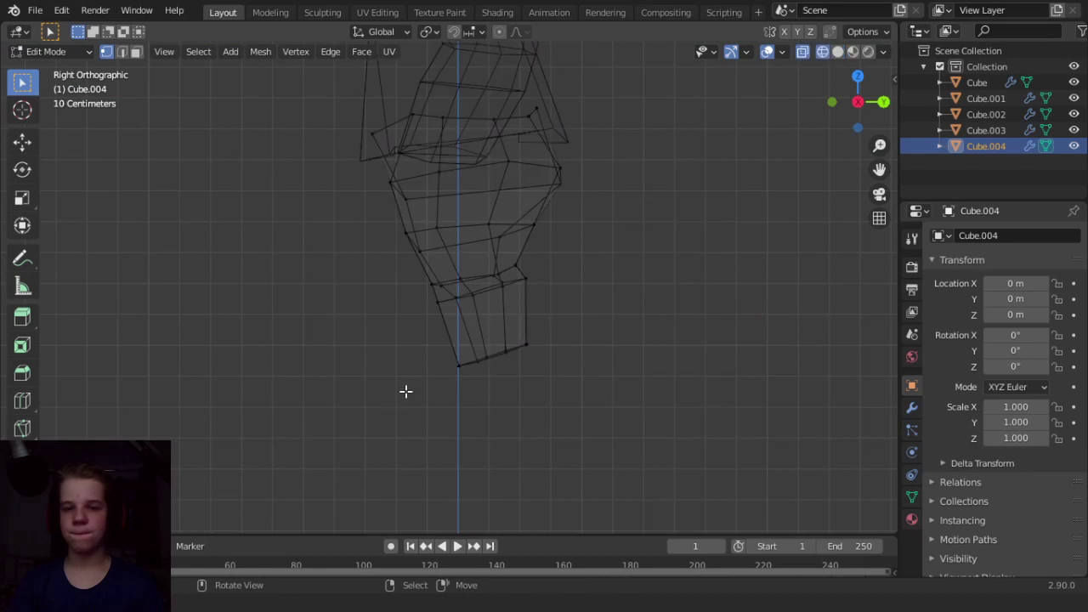
Rotate the bottom edge loop of the legs about 18° to level it, and adjust its position.
{"action": "left_click_drag", "start_coordinate": [390, 410], "coordinate": [576, 328]}
{"action": "key", "text": "r"}
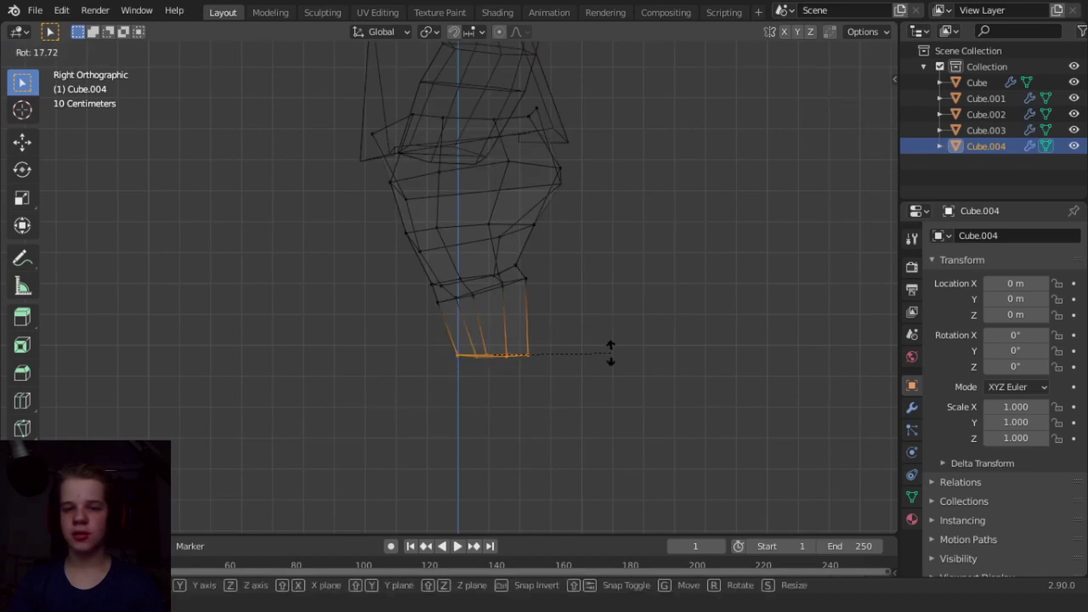
{"action": "left_click", "coordinate": [612, 350]}
{"action": "key", "text": "g"}
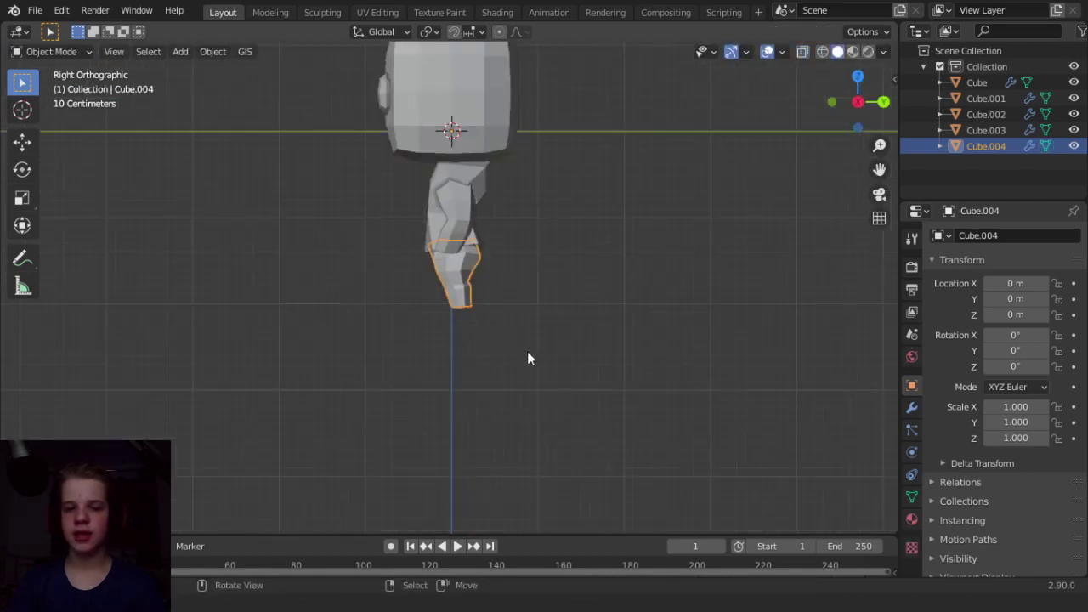
Leave mesh editing, deselect the legs and start the Shortcut VUr on-screen key display docked to the right.
{"action": "middle_click_drag", "start_coordinate": [527, 353], "coordinate": [739, 345]}
{"action": "left_click", "coordinate": [737, 335]}
{"action": "key", "text": "n"}
{"action": "left_click", "coordinate": [887, 191]}
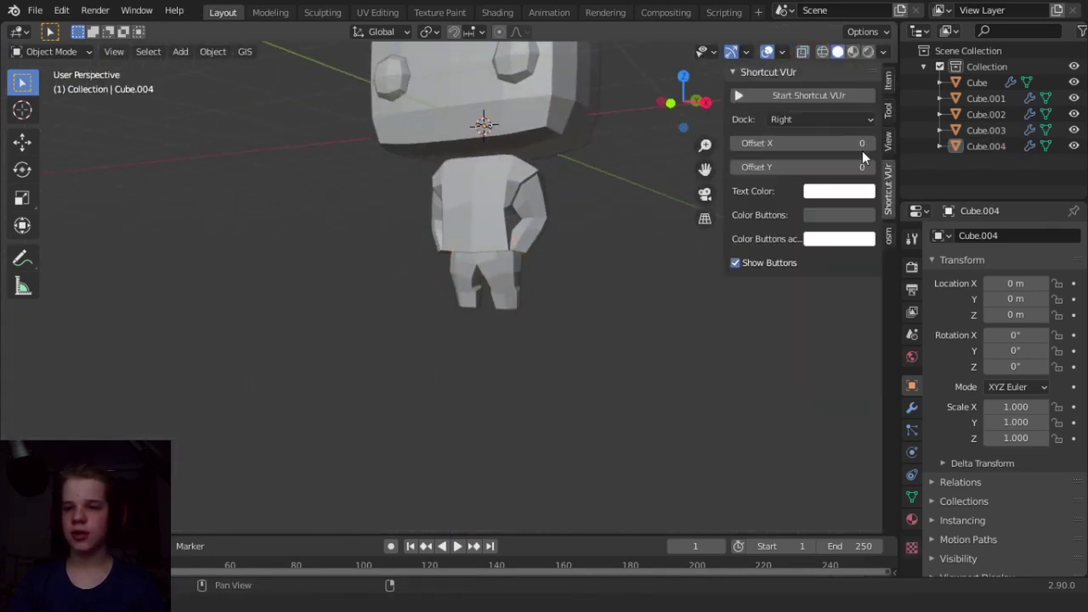
{"action": "key", "text": "n"}
Add a cube for the foot and move it down over the legs in the right orthographic view.
{"action": "scroll", "coordinate": [586, 323], "scroll_direction": "down", "scroll_amount": 3}
{"action": "middle_click_drag", "start_coordinate": [586, 323], "coordinate": [531, 321]}
{"action": "scroll", "coordinate": [530, 321], "scroll_direction": "up", "scroll_amount": 5}
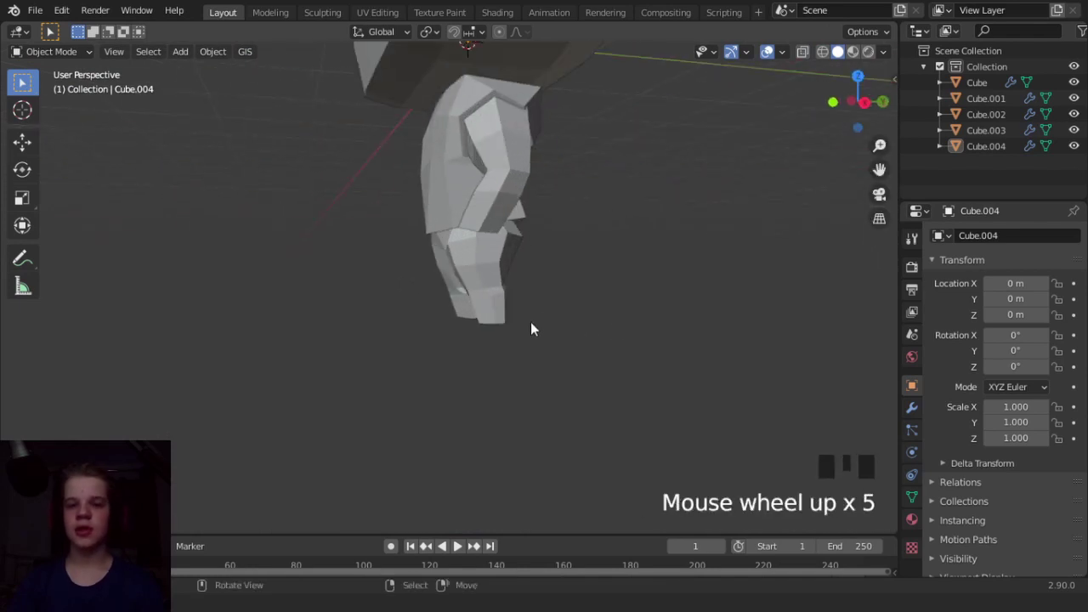
{"action": "key", "text": "KP_3"}
{"action": "key", "text": "shift+a"}
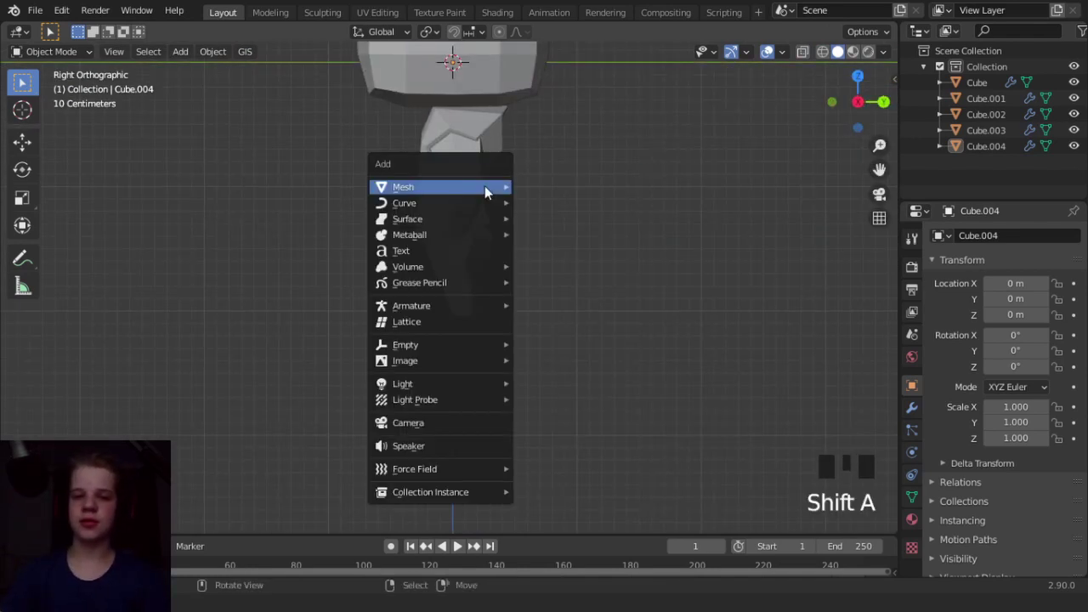
{"action": "mouse_move", "coordinate": [477, 187]}
{"action": "left_click", "coordinate": [544, 203]}
{"action": "key", "text": "g"}
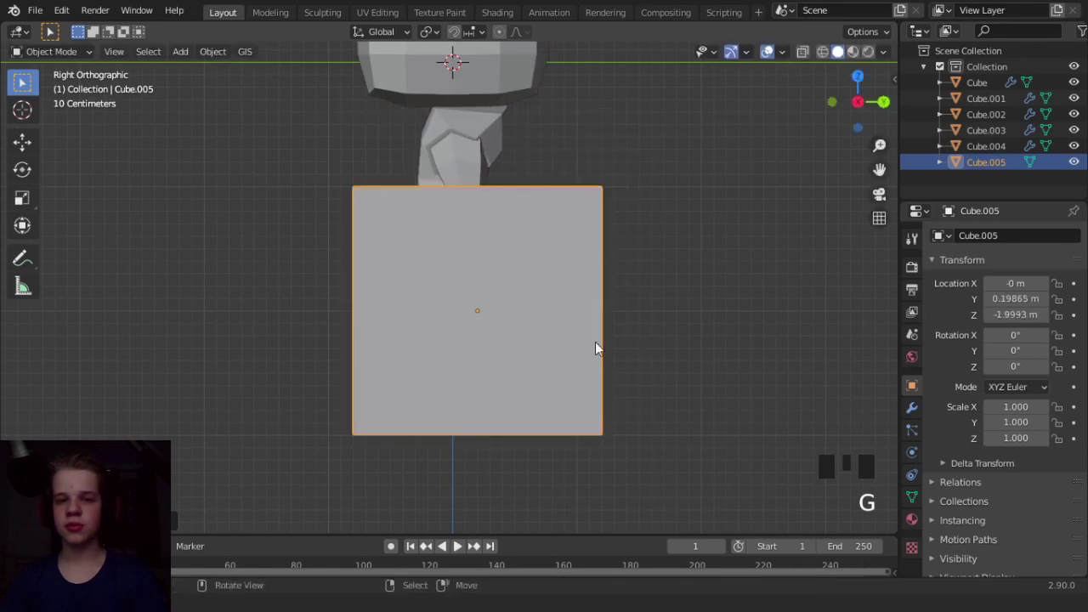
{"action": "left_click", "coordinate": [598, 344]}
Scale the foot cube down to about 0.157 and place it under the lower leg in the wireframe side view.
{"action": "scroll", "coordinate": [805, 248], "scroll_direction": "up", "scroll_amount": 4}
{"action": "key", "text": "shift+z"}
{"action": "key", "text": "s"}
{"action": "right_click", "coordinate": [534, 349]}
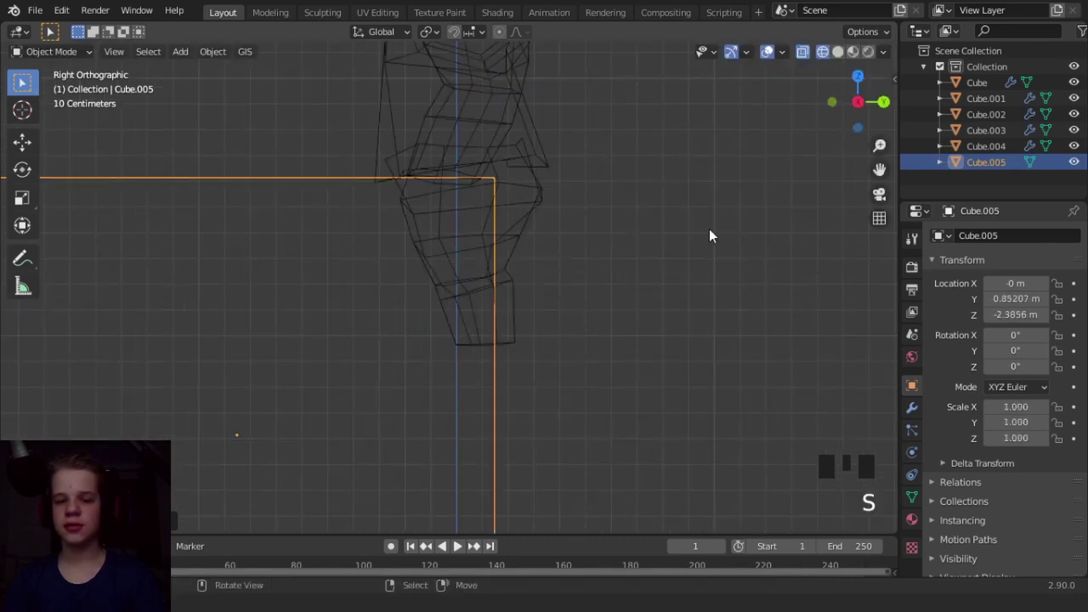
{"action": "key", "text": "s"}
{"action": "left_click", "coordinate": [350, 382]}
{"action": "key", "text": "g"}
{"action": "left_click", "coordinate": [616, 309]}
{"action": "key", "text": "s"}
{"action": "left_click", "coordinate": [542, 330]}
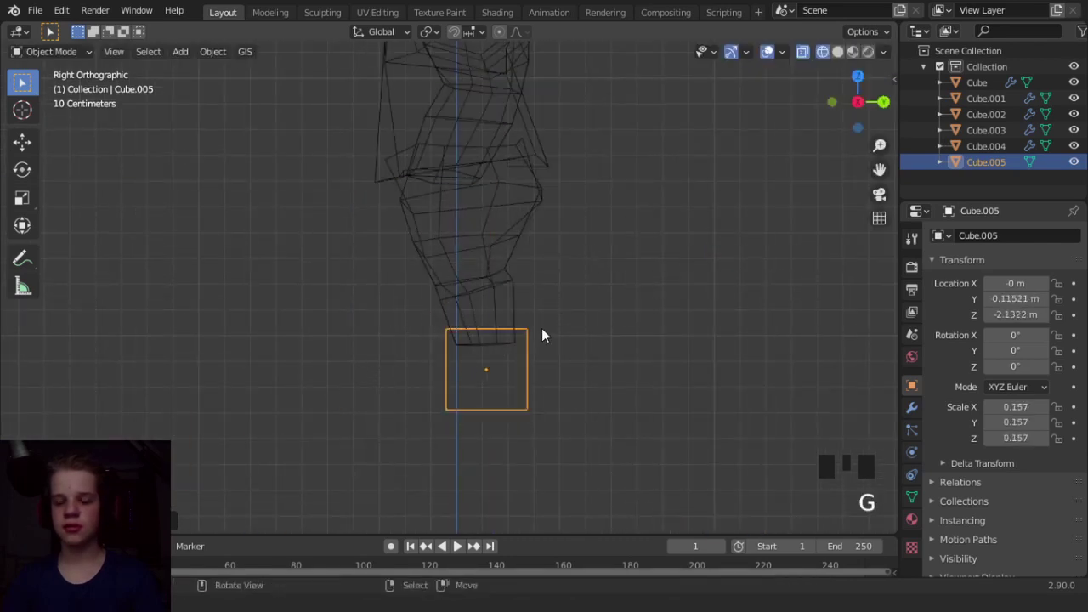
In front view, centre the cube beneath one leg at X about 0.249 m and scale it to about 0.145.
{"action": "key", "text": "KP_1"}
{"action": "key", "text": "g"}
{"action": "key", "text": "x"}
{"action": "left_click", "coordinate": [613, 321]}
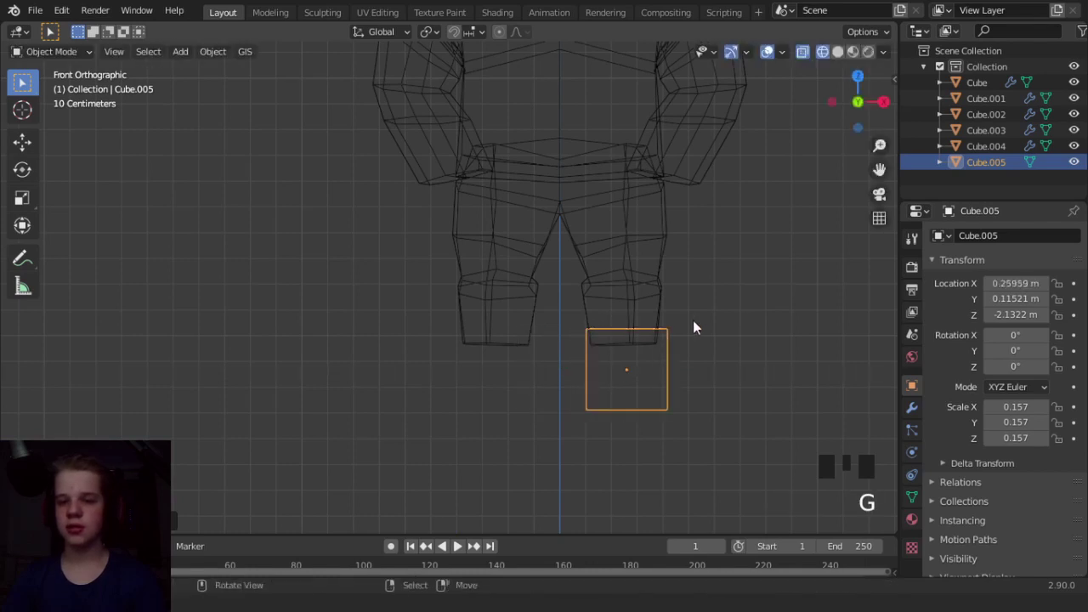
{"action": "middle_click_drag", "start_coordinate": [837, 331], "coordinate": [719, 305], "text": "shift"}
{"action": "scroll", "coordinate": [720, 304], "scroll_direction": "up", "scroll_amount": 2}
{"action": "key", "text": "s"}
{"action": "left_click", "coordinate": [710, 319]}
{"action": "key", "text": "g"}
{"action": "key", "text": "s"}
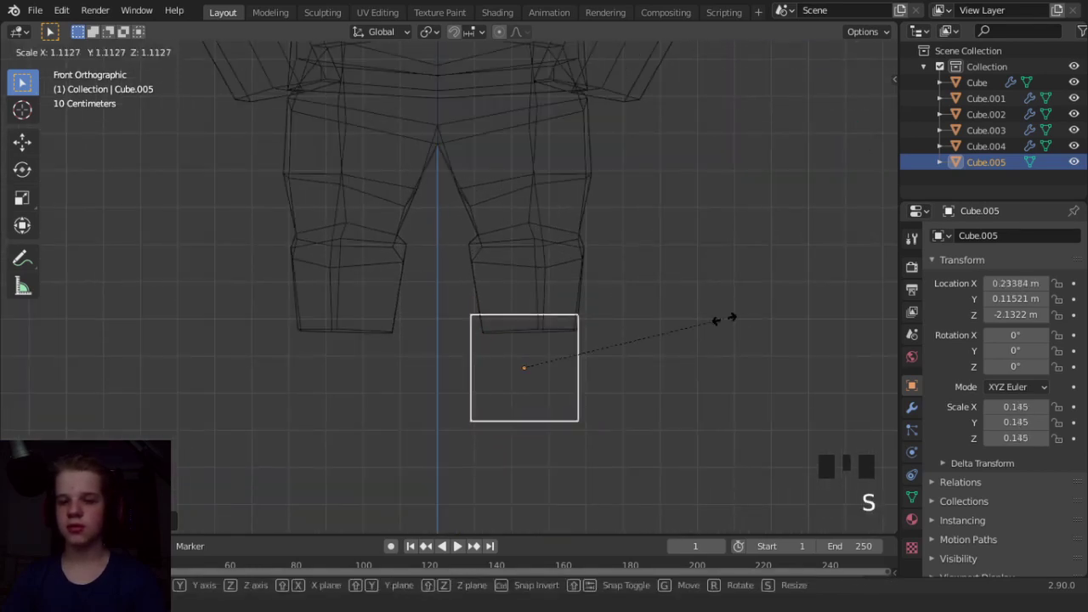
{"action": "key", "text": "g"}
{"action": "left_click", "coordinate": [727, 318]}
Edit the foot cube in side view and raise its bottom vertices along Z to make it flatter.
{"action": "key", "text": "KP_3"}
{"action": "key", "text": "Tab"}
{"action": "key", "text": "alt+a"}
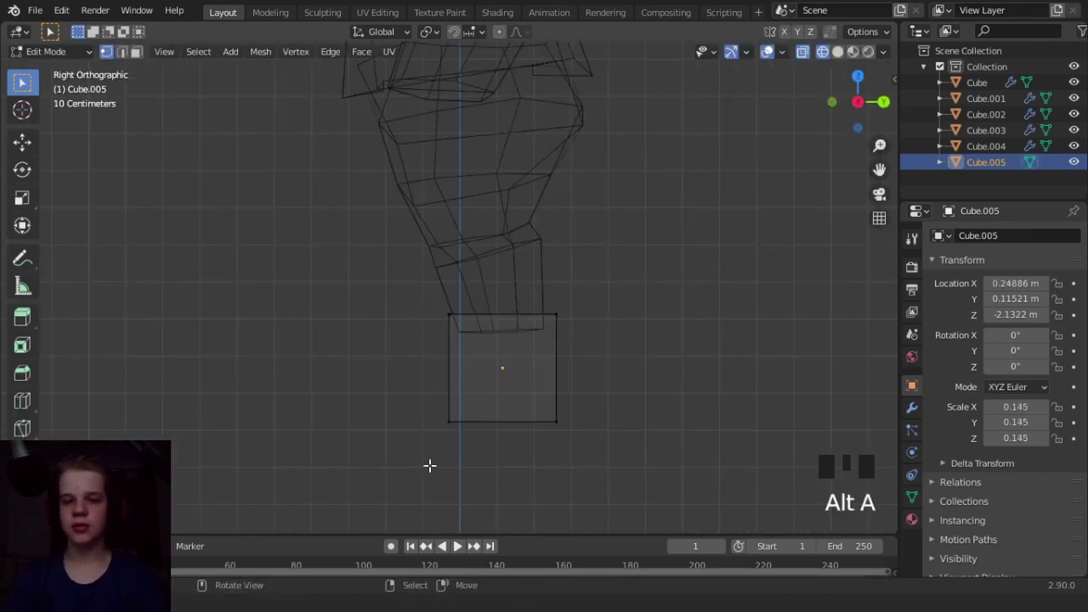
{"action": "left_click_drag", "start_coordinate": [430, 465], "coordinate": [610, 372]}
{"action": "key", "text": "g"}
{"action": "key", "text": "g"}
{"action": "key", "text": "z"}
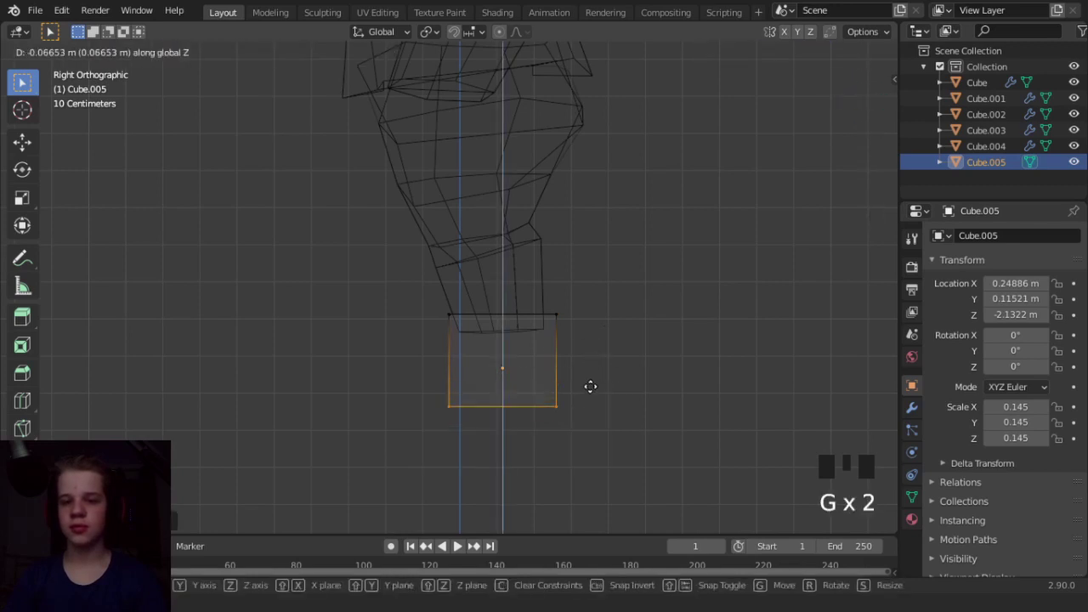
{"action": "left_click", "coordinate": [590, 389]}
Pull the foot's front face forward about 0.19 m along Y, and slope the toe by moving its upper and lower edges.
{"action": "key", "text": "3"}
{"action": "key", "text": "g"}
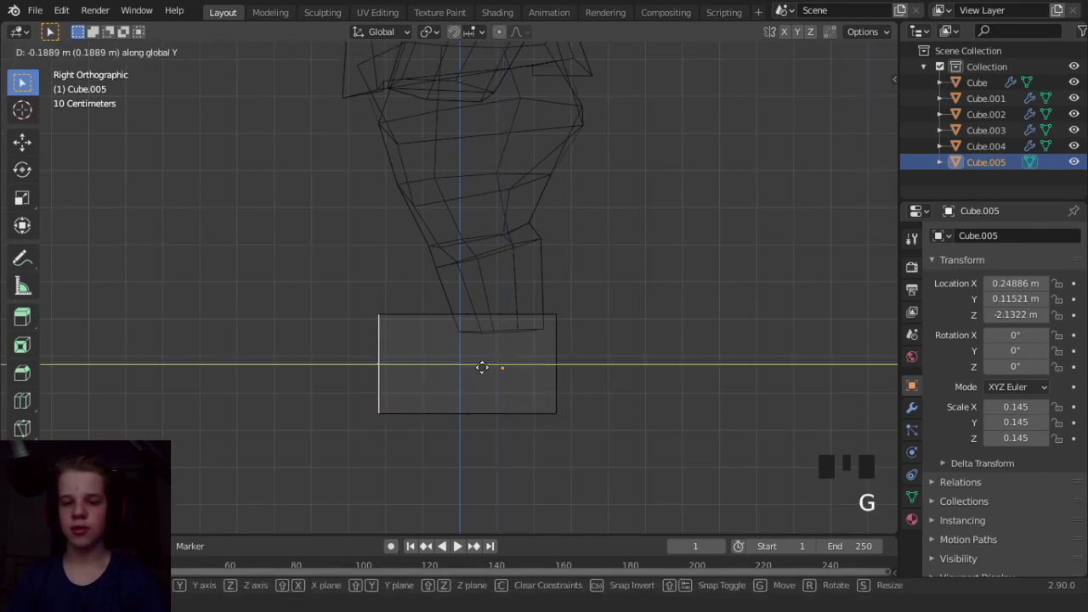
{"action": "left_click", "coordinate": [512, 364]}
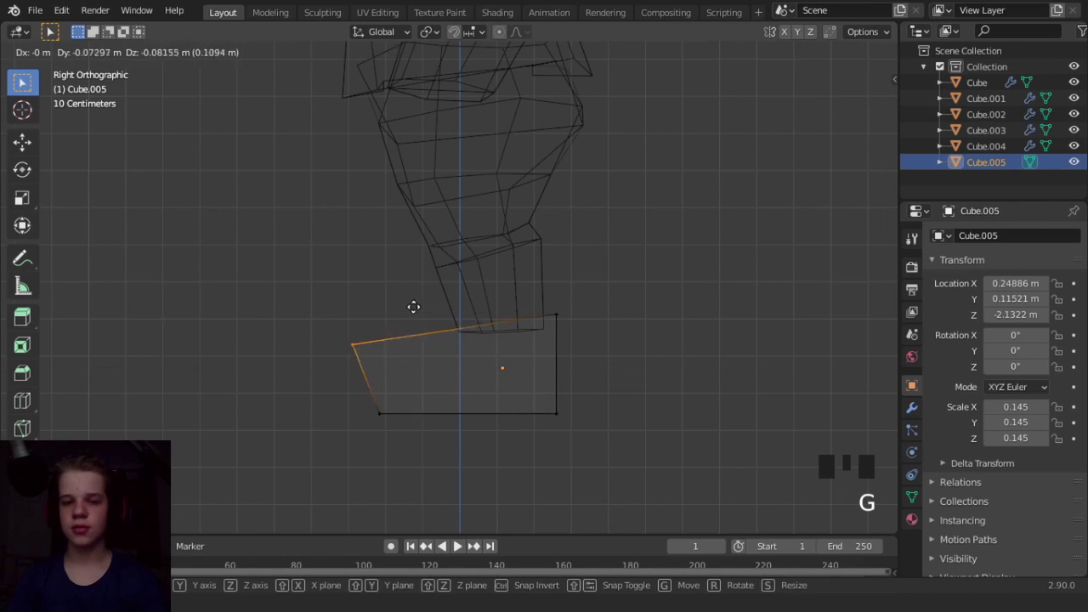
{"action": "left_click", "coordinate": [419, 305]}
{"action": "left_click_drag", "start_coordinate": [345, 442], "coordinate": [465, 395]}
{"action": "key", "text": "g"}
{"action": "left_click", "coordinate": [434, 392]}
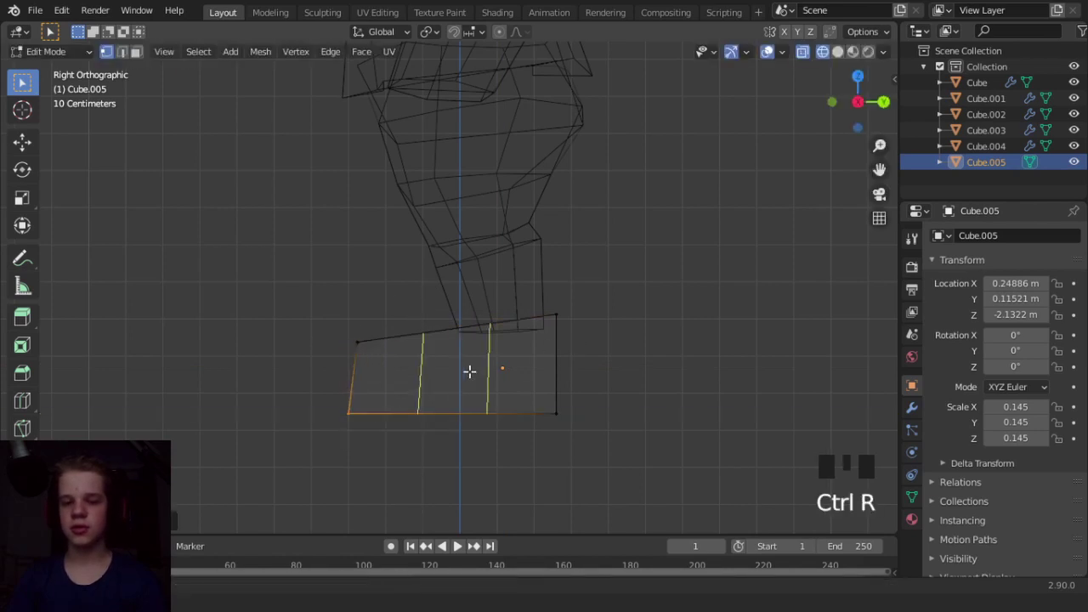
Add two loop cuts across the foot and shift the rear cut's upper and lower vertices forward to the front of the ankle.
{"action": "left_click", "coordinate": [469, 372]}
{"action": "left_click", "coordinate": [539, 287]}
{"action": "key", "text": "g"}
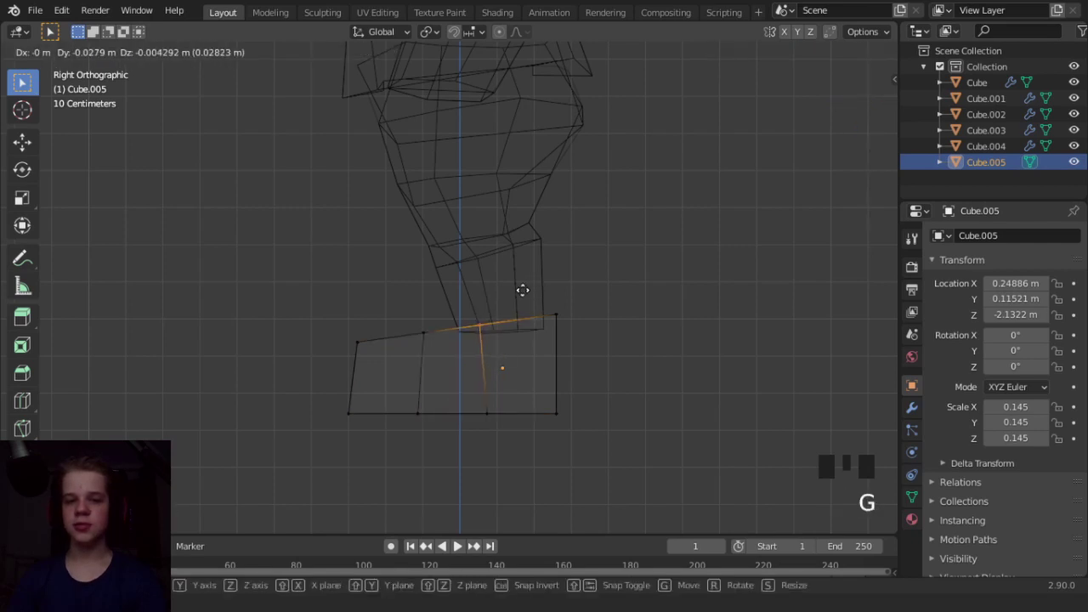
{"action": "left_click", "coordinate": [504, 289]}
{"action": "key", "text": "g"}
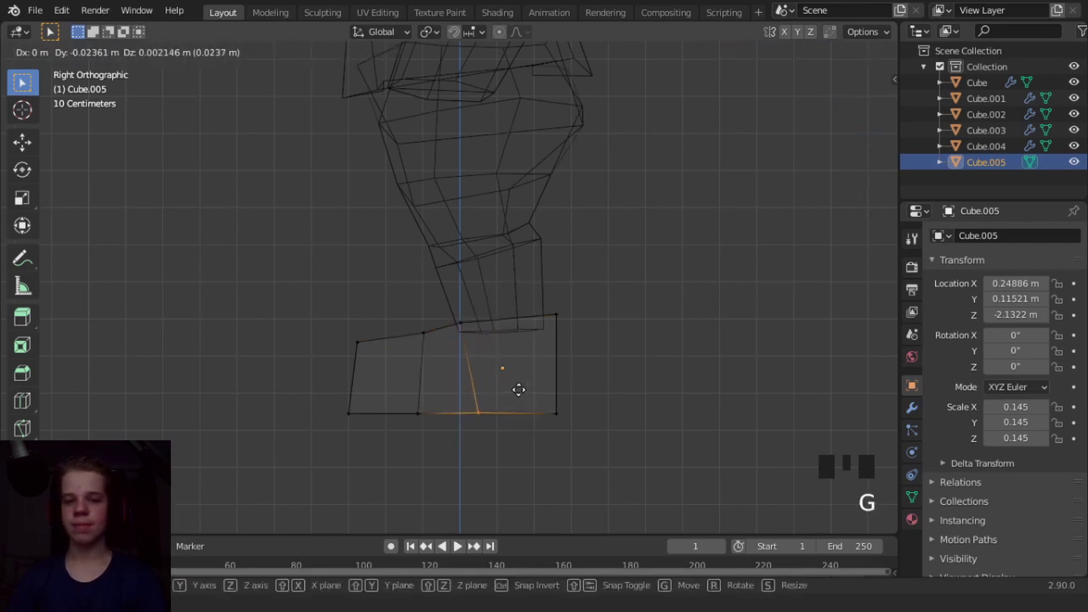
{"action": "left_click", "coordinate": [501, 387]}
Lower the upper vertices of the front cut and toe tip, and raise the toe's bottom edge slightly.
{"action": "left_click_drag", "start_coordinate": [436, 315], "coordinate": [435, 316]}
{"action": "key", "text": "g"}
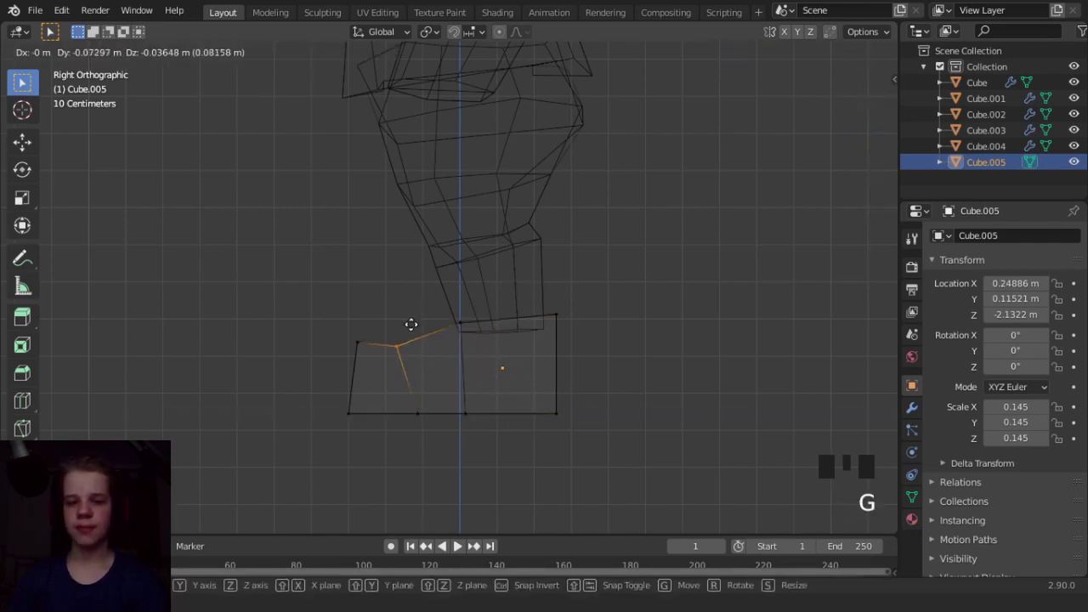
{"action": "left_click", "coordinate": [370, 325]}
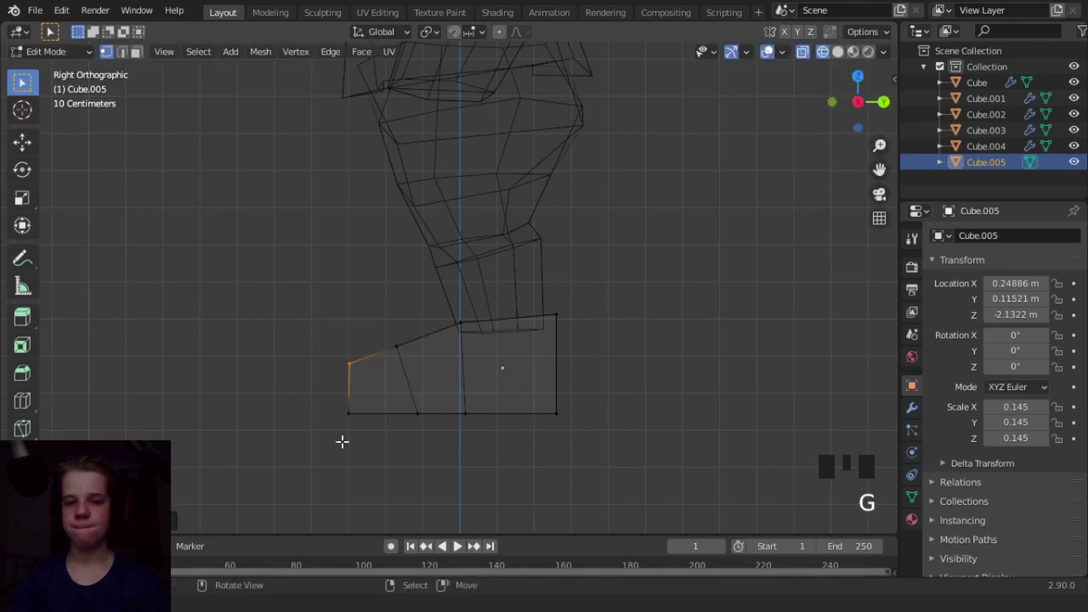
{"action": "scroll", "coordinate": [397, 388], "scroll_direction": "up", "scroll_amount": 1}
{"action": "left_click", "coordinate": [345, 437]}
{"action": "key", "text": "g"}
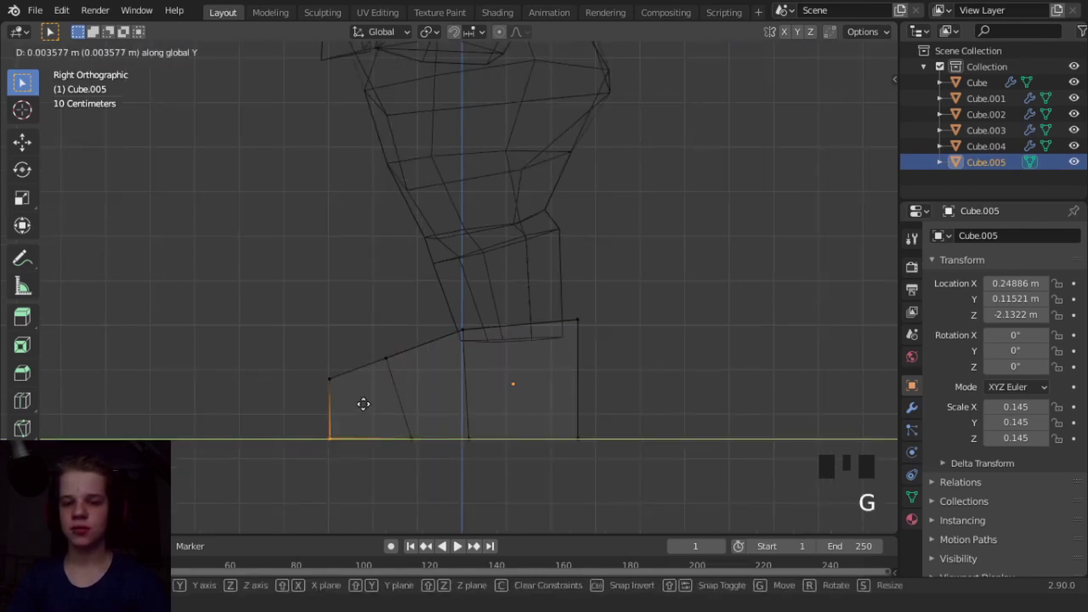
{"action": "left_click", "coordinate": [360, 427]}
{"action": "key", "text": "z"}
{"action": "key", "text": "Tab"}
{"action": "scroll", "coordinate": [617, 417], "scroll_direction": "down", "scroll_amount": 1}
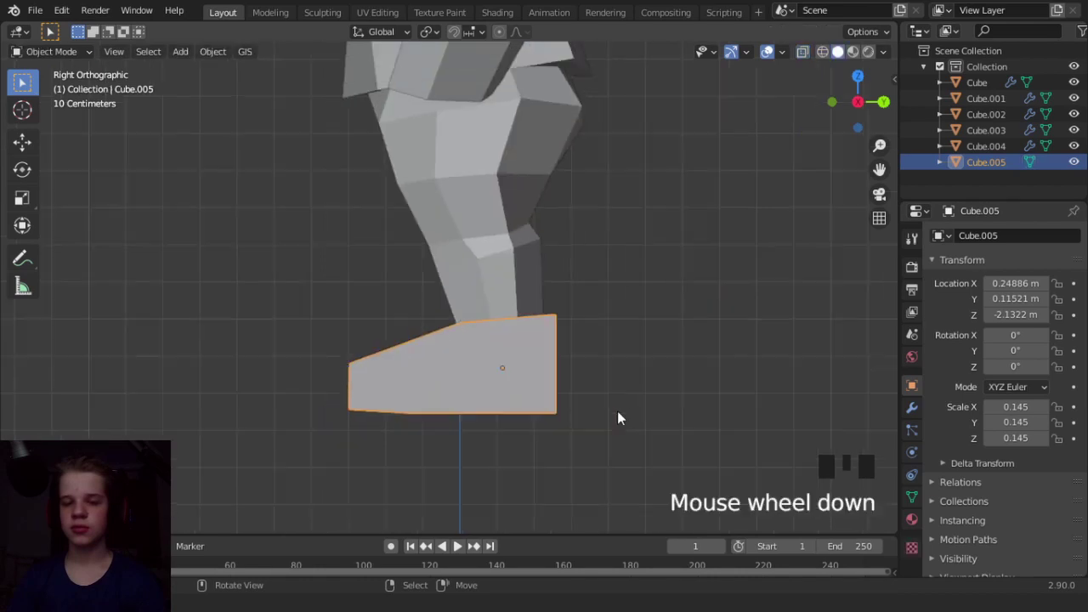
Raise the bottom edge of the heel slightly in the side view.
{"action": "key", "text": "Tab"}
{"action": "key", "text": "z"}
{"action": "key", "text": "g"}
{"action": "left_click", "coordinate": [595, 383]}
{"action": "key", "text": "shift+z"}
{"action": "scroll", "coordinate": [634, 380], "scroll_direction": "down", "scroll_amount": 1}
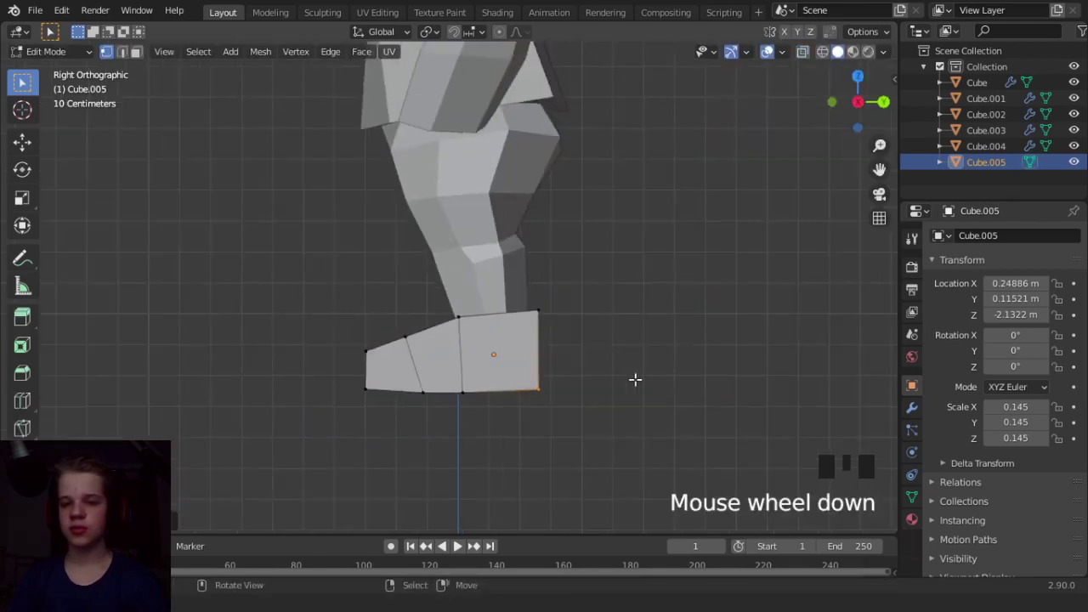
Add a lengthwise loop cut down the middle of the foot and lower the upper side edges in front view.
{"action": "mouse_move", "coordinate": [634, 379]}
{"action": "middle_mouse_down"}
{"action": "mouse_move", "coordinate": [396, 403]}
{"action": "mouse_move", "coordinate": [585, 362]}
{"action": "mouse_move", "coordinate": [512, 404]}
{"action": "middle_mouse_up"}
{"action": "key", "text": "alt+a"}
{"action": "key", "text": "KP_1"}
{"action": "key", "text": "shift+z"}
{"action": "scroll", "coordinate": [543, 411], "scroll_direction": "up", "scroll_amount": 7}
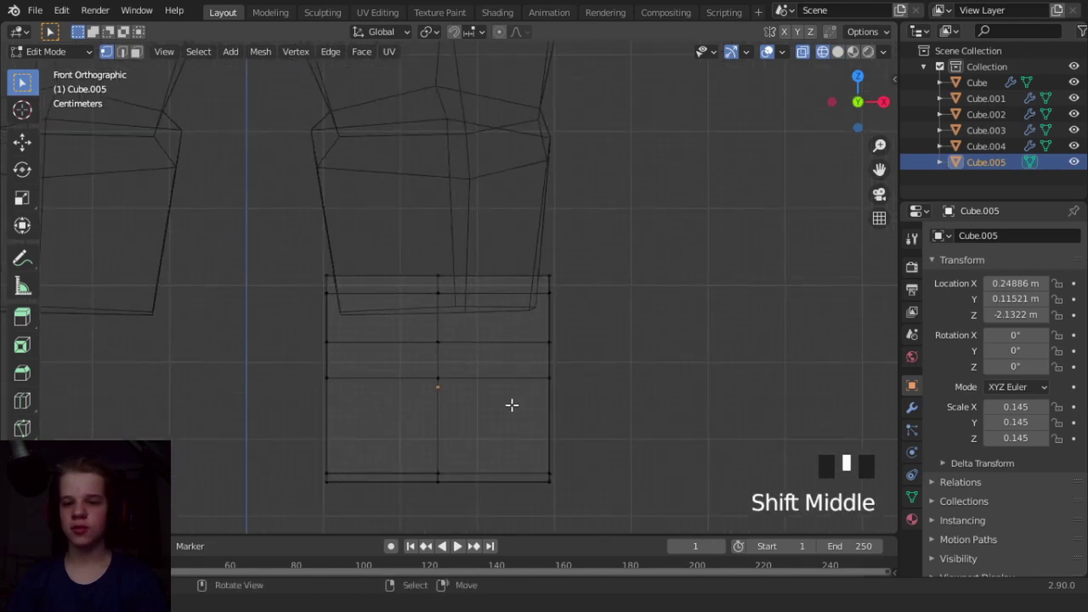
{"action": "key", "text": "g"}
{"action": "left_click", "coordinate": [386, 236]}
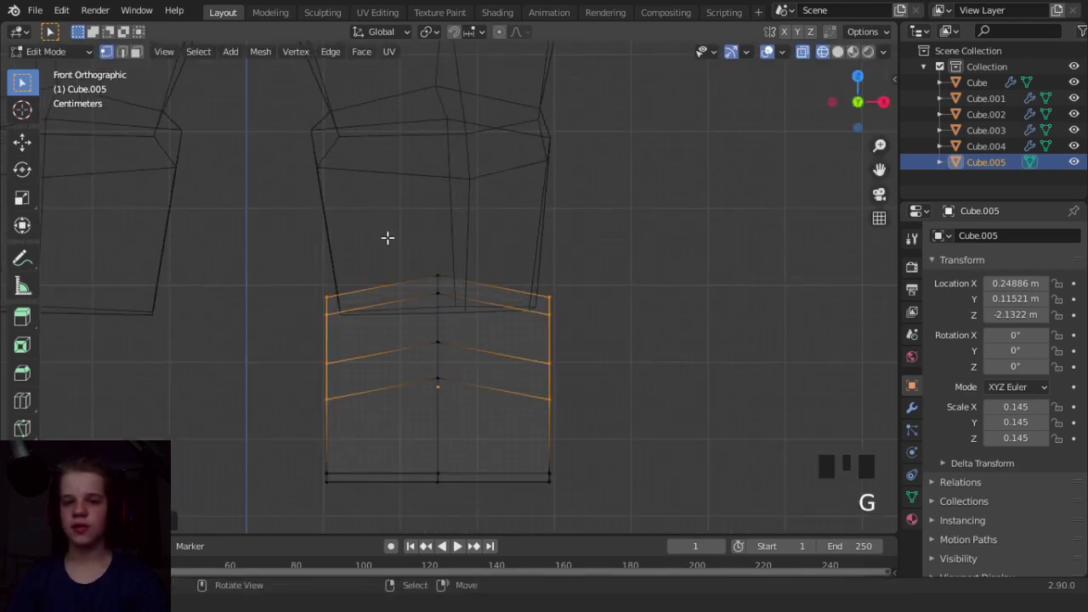
Try to reposition the foot's upper side vertex beside the ankle in perspective view, and undo the move.
{"action": "key", "text": "shift+z"}
{"action": "scroll", "coordinate": [590, 301], "scroll_direction": "down", "scroll_amount": 6}
{"action": "middle_click_drag", "start_coordinate": [590, 301], "coordinate": [593, 372]}
{"action": "key", "text": "Tab"}
{"action": "key", "text": "Tab"}
{"action": "scroll", "coordinate": [493, 343], "scroll_direction": "down", "scroll_amount": 3}
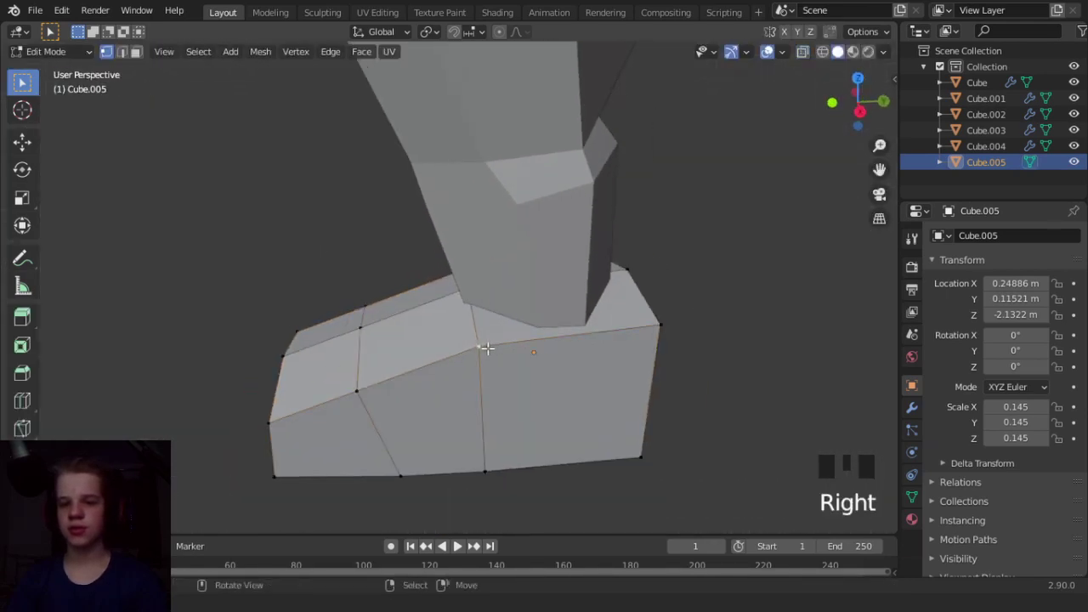
{"action": "key", "text": "shift+z"}
{"action": "key", "text": "g"}
{"action": "left_click", "coordinate": [509, 356]}
{"action": "key", "text": "z"}
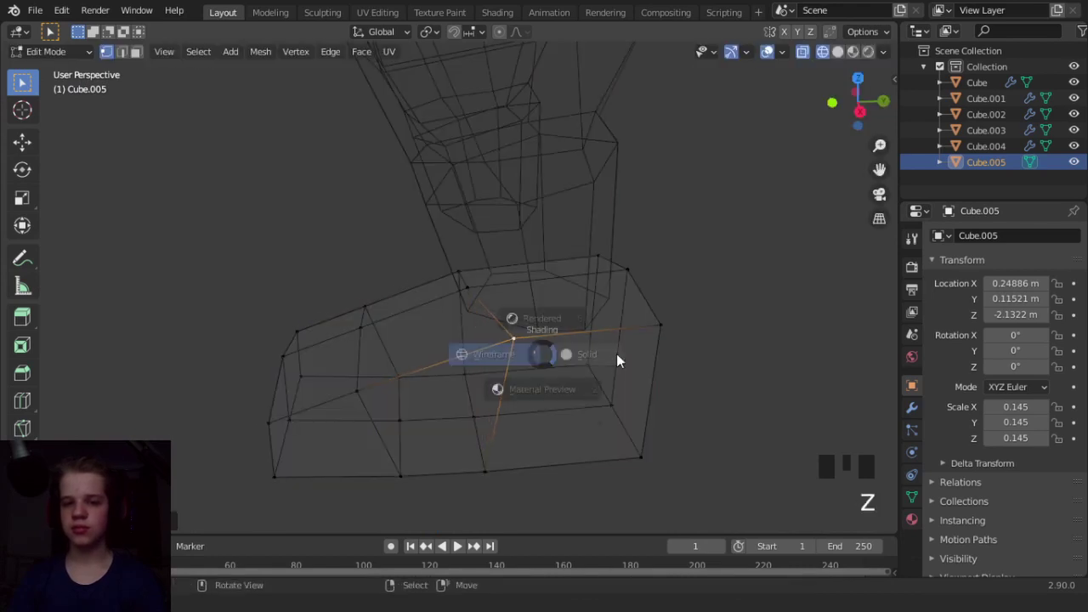
{"action": "left_click", "coordinate": [617, 353]}
{"action": "key", "text": "ctrl+z"}
Move the foot's upper side vertex beside the ankle to refine the edge around the leg.
{"action": "key", "text": "g"}
{"action": "left_click", "coordinate": [514, 348]}
{"action": "scroll", "coordinate": [526, 328], "scroll_direction": "down", "scroll_amount": 4}
{"action": "mouse_move", "coordinate": [527, 321]}
{"action": "middle_mouse_down"}
{"action": "mouse_move", "coordinate": [539, 312]}
{"action": "mouse_move", "coordinate": [493, 343]}
{"action": "mouse_move", "coordinate": [718, 321]}
{"action": "mouse_move", "coordinate": [773, 340]}
{"action": "middle_mouse_up"}
In bottom view, move the foot's inner toe corner about 0.04 m toward the body's centre line.
{"action": "key", "text": "alt+a"}
{"action": "key", "text": "KP_3"}
{"action": "scroll", "coordinate": [544, 349], "scroll_direction": "down", "scroll_amount": 2}
{"action": "key", "text": "ctrl+KP_7"}
{"action": "scroll", "coordinate": [476, 254], "scroll_direction": "up", "scroll_amount": 6}
{"action": "scroll", "coordinate": [476, 253], "scroll_direction": "down", "scroll_amount": 1}
{"action": "key", "text": "z"}
{"action": "middle_click_drag", "start_coordinate": [571, 221], "coordinate": [611, 374], "text": "shift"}
{"action": "key", "text": "z"}
{"action": "key", "text": "z"}
{"action": "key", "text": "z"}
{"action": "left_click", "coordinate": [302, 313]}
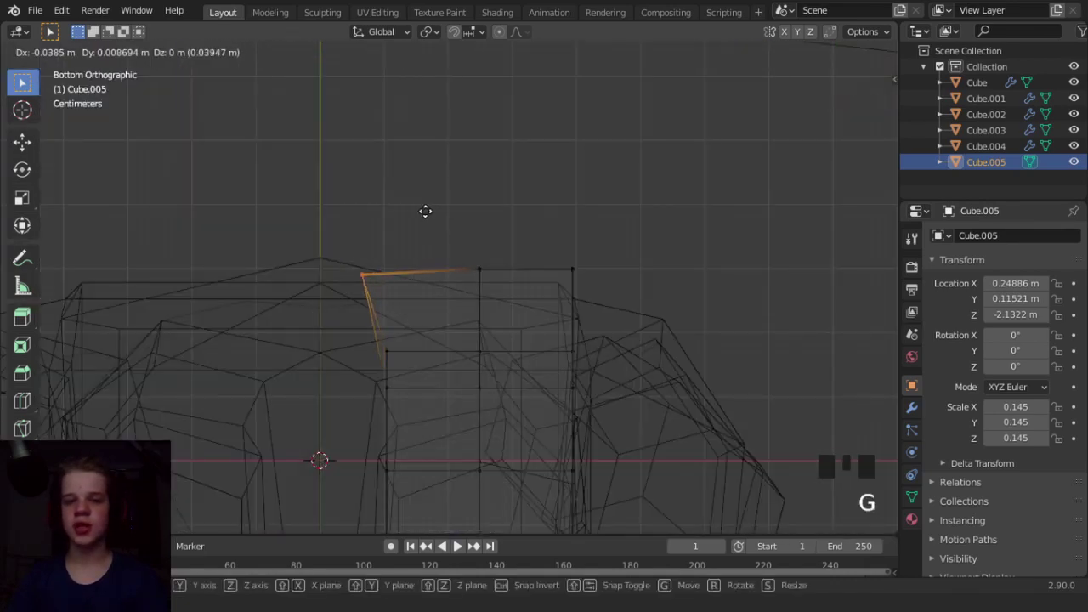
{"action": "left_click", "coordinate": [481, 270]}
Pull the outer toe corner outward and back by about 0.09 m, and move the middle toe vertices forward to round the toe.
{"action": "key", "text": "g"}
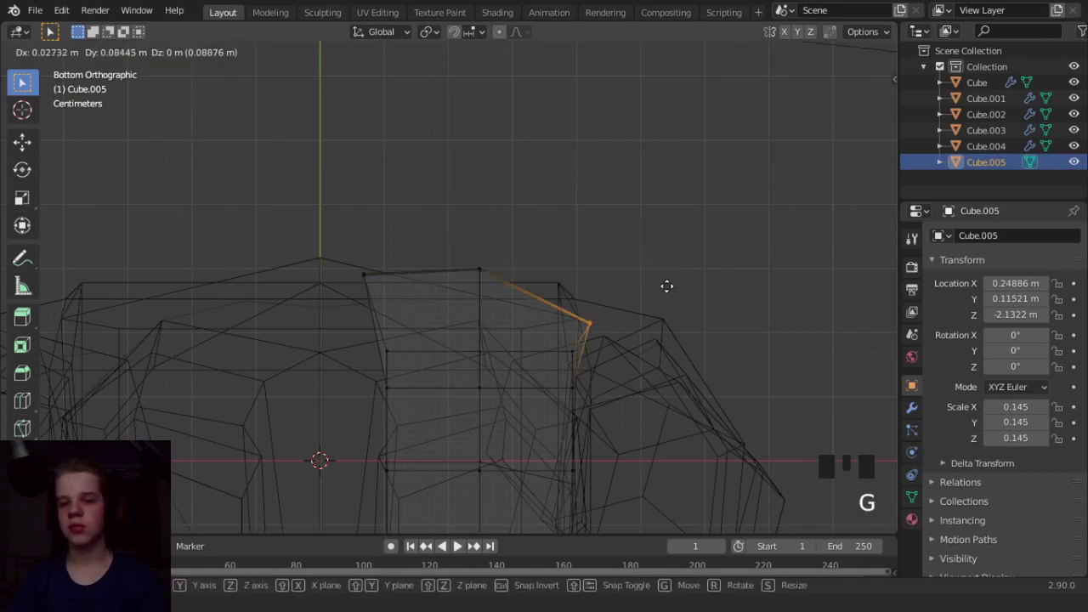
{"action": "left_click", "coordinate": [666, 294]}
{"action": "key", "text": "g"}
{"action": "left_click", "coordinate": [513, 231]}
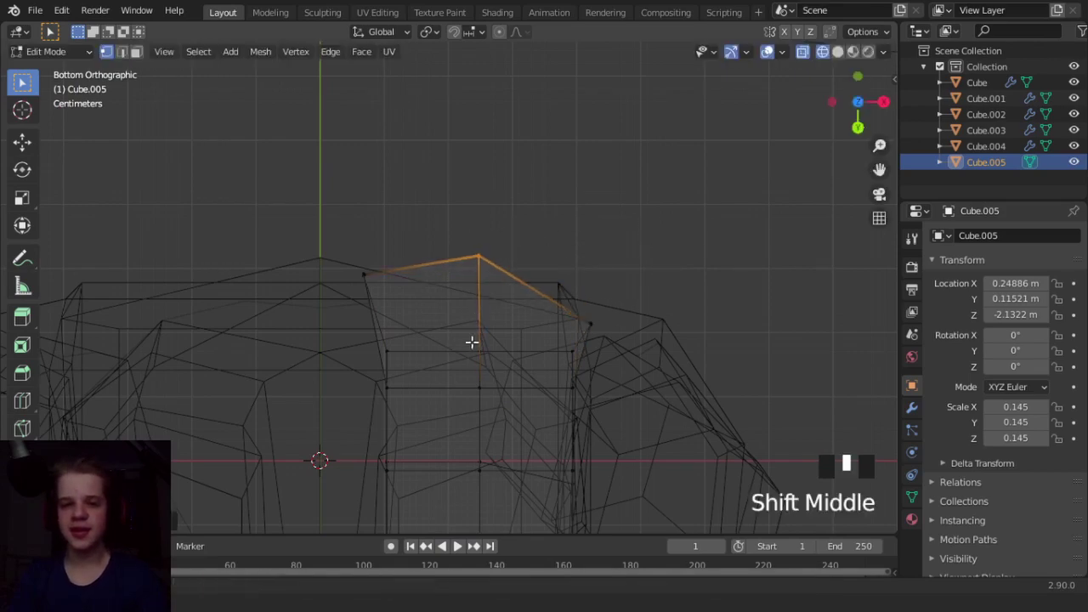
Shift the inner and middle vertex pairs across the foot's midsection slightly back toward the heel.
{"action": "middle_click_drag", "start_coordinate": [471, 342], "coordinate": [544, 215], "text": "shift"}
{"action": "left_click_drag", "start_coordinate": [430, 274], "coordinate": [495, 194]}
{"action": "key", "text": "g"}
{"action": "left_click", "coordinate": [485, 218]}
{"action": "left_click_drag", "start_coordinate": [506, 304], "coordinate": [592, 210]}
{"action": "key", "text": "g"}
{"action": "left_click", "coordinate": [590, 226]}
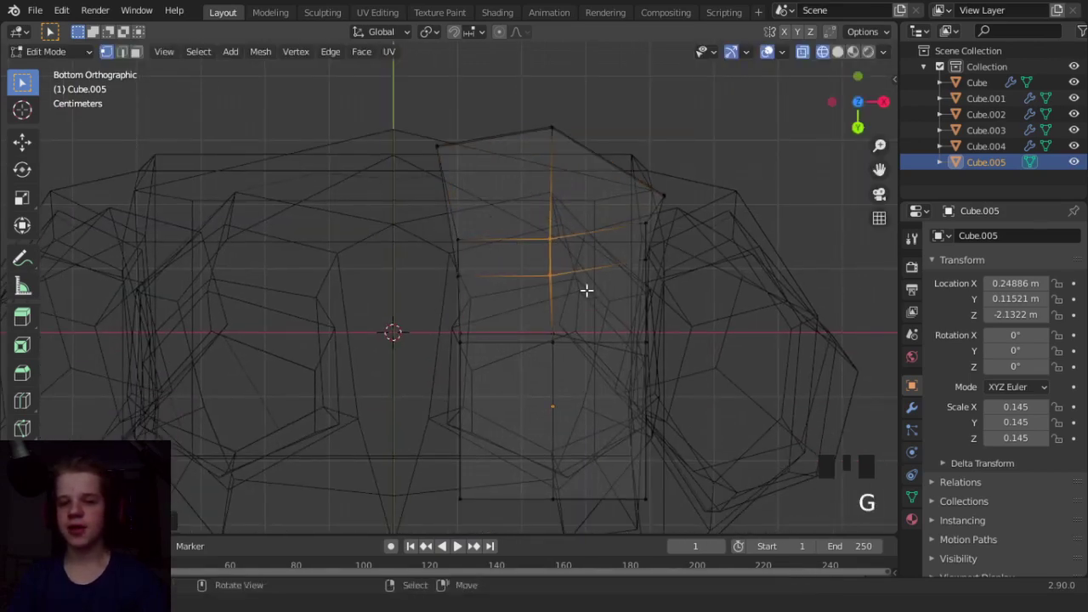
Move the outer midsection vertices slightly outward and back, and shift the outer vertices behind them toward the heel.
{"action": "key", "text": "g"}
{"action": "key", "text": "g"}
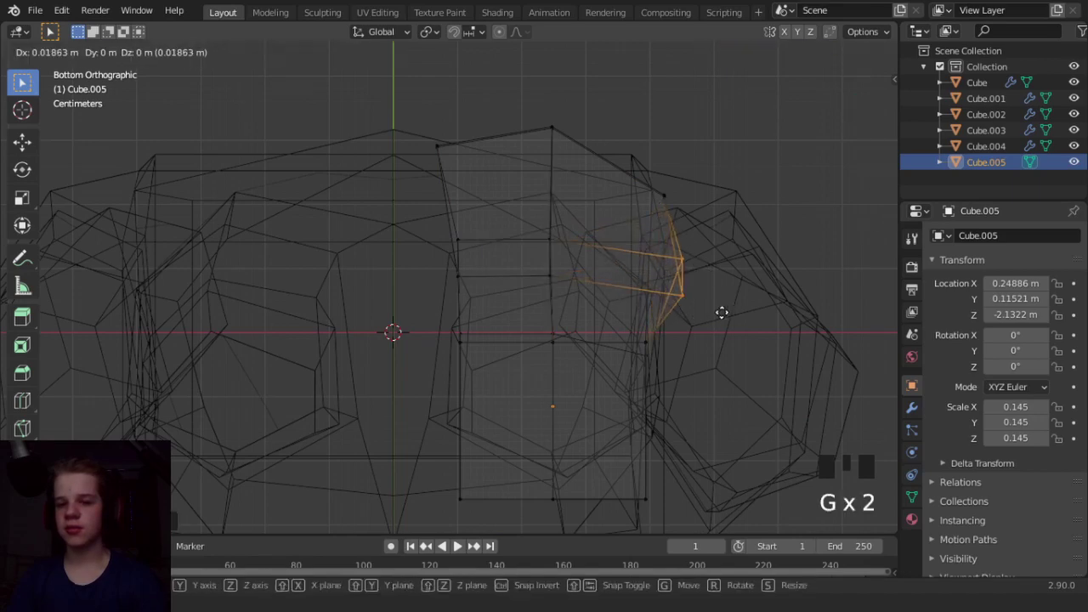
{"action": "middle_click_drag", "start_coordinate": [650, 377], "coordinate": [655, 245], "text": "shift"}
{"action": "left_click_drag", "start_coordinate": [628, 244], "coordinate": [690, 201]}
{"action": "key", "text": "g"}
{"action": "left_click", "coordinate": [691, 229]}
Move the heel's outer and inner corners forward to round off the back of the foot.
{"action": "key", "text": "z"}
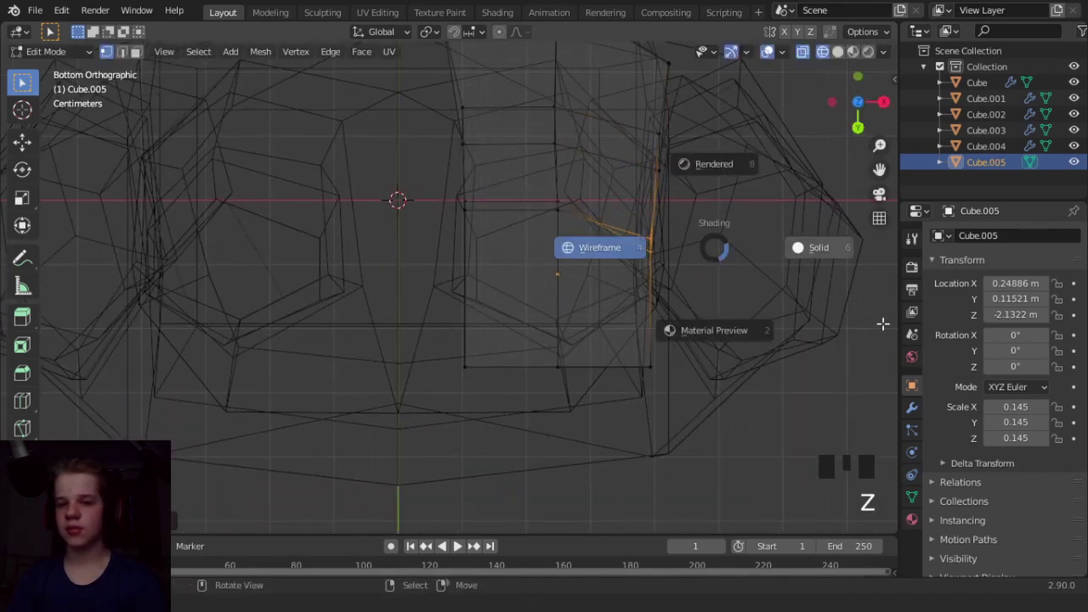
{"action": "key", "text": "z"}
{"action": "key", "text": "g"}
{"action": "left_click", "coordinate": [715, 293]}
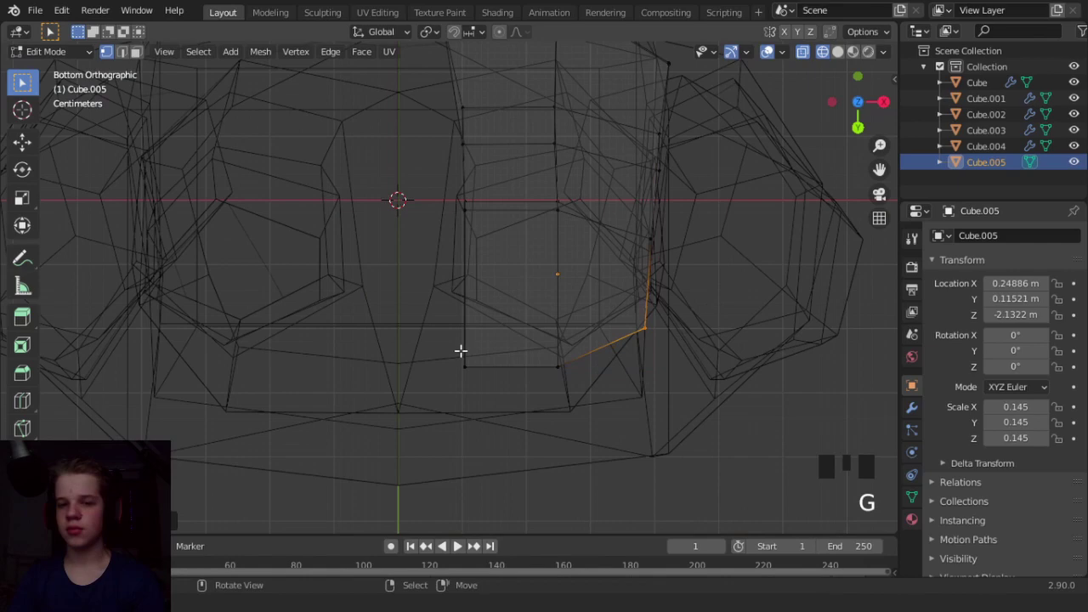
{"action": "key", "text": "g"}
{"action": "left_click", "coordinate": [493, 318]}
Nudge the foot's inner side vertices toward the body's centre line and move the inner toe corner slightly forward.
{"action": "key", "text": "z"}
{"action": "scroll", "coordinate": [501, 294], "scroll_direction": "down", "scroll_amount": 3}
{"action": "middle_click_drag", "start_coordinate": [498, 281], "coordinate": [503, 357], "text": "shift"}
{"action": "key", "text": "z"}
{"action": "scroll", "coordinate": [448, 357], "scroll_direction": "up", "scroll_amount": 3}
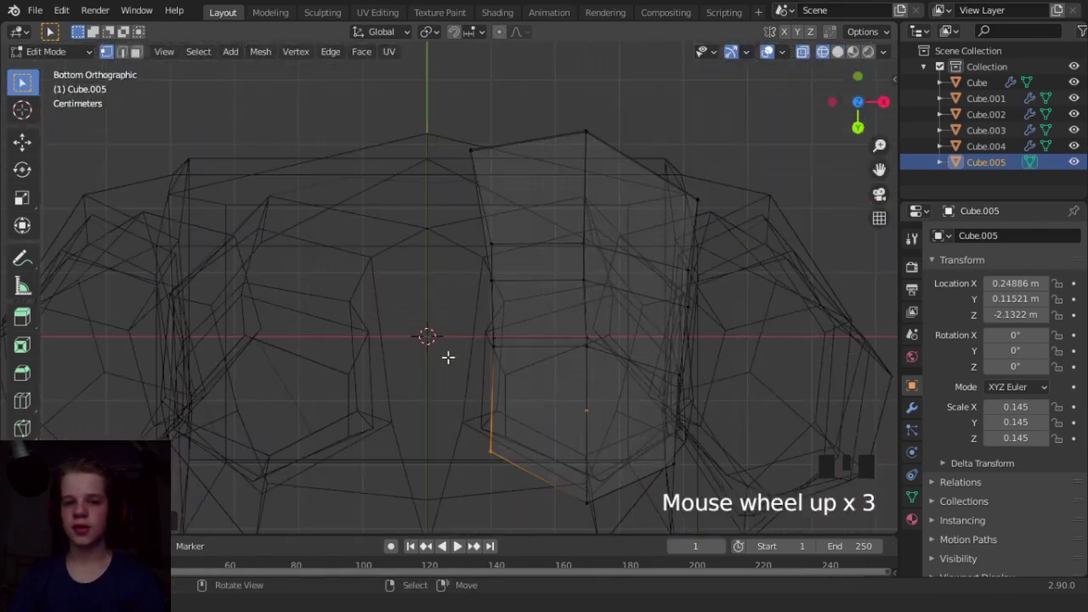
{"action": "key", "text": "g"}
{"action": "key", "text": "g"}
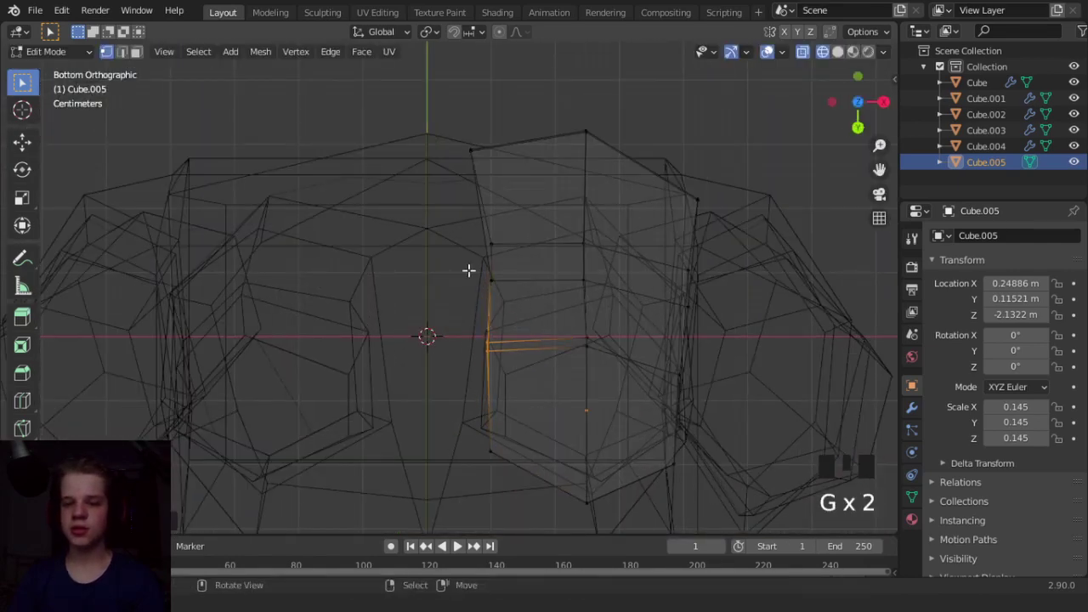
{"action": "left_click_drag", "start_coordinate": [522, 123], "coordinate": [522, 123]}
{"action": "key", "text": "g"}
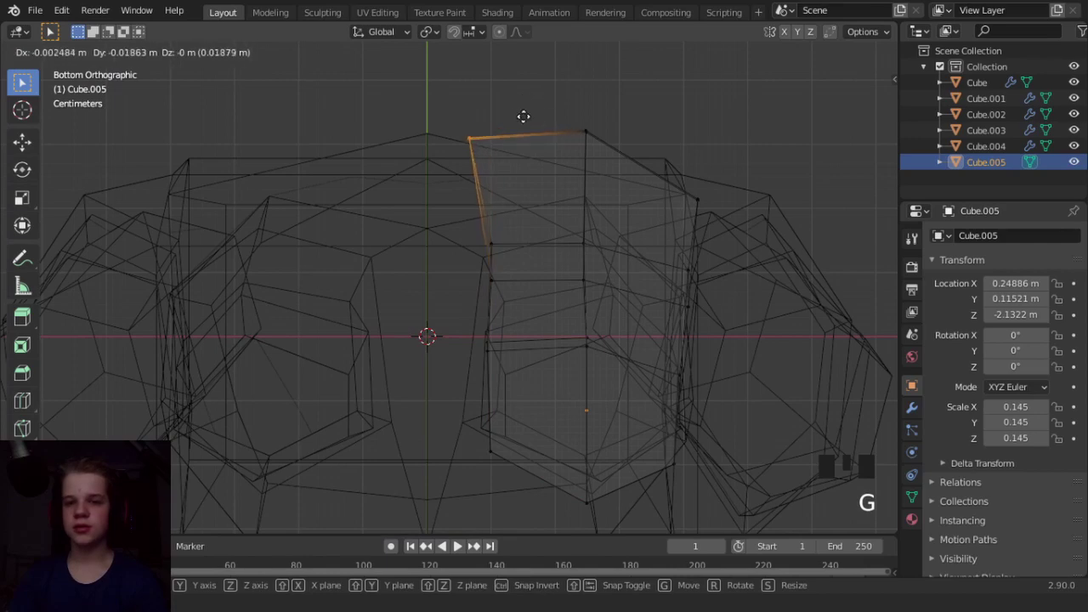
{"action": "left_click", "coordinate": [531, 142]}
{"action": "key", "text": "z"}
Rotate the whole foot object outward by about 18.4° in bottom view.
{"action": "key", "text": "Tab"}
{"action": "scroll", "coordinate": [666, 255], "scroll_direction": "down", "scroll_amount": 5}
{"action": "left_click", "coordinate": [512, 311]}
{"action": "scroll", "coordinate": [509, 309], "scroll_direction": "up", "scroll_amount": 3}
{"action": "middle_click_drag", "start_coordinate": [663, 291], "coordinate": [507, 332]}
{"action": "right_click", "coordinate": [506, 330]}
{"action": "key", "text": "ctrl+KP_7"}
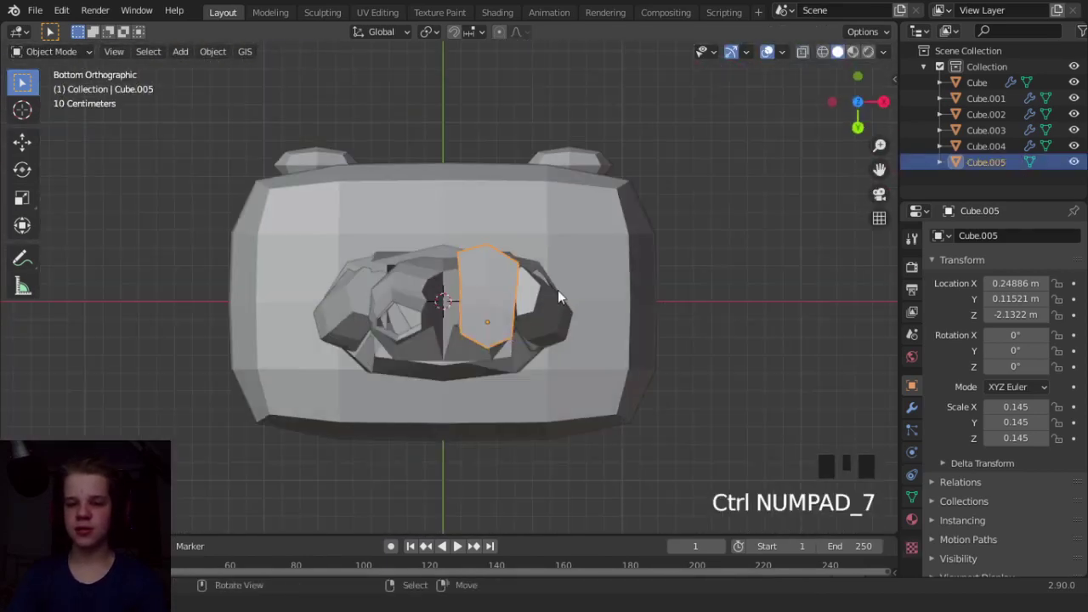
{"action": "key", "text": "r"}
{"action": "left_click", "coordinate": [724, 297]}
Move the rotated foot's inner toe corner vertices closer to the middle of the toe.
{"action": "key", "text": "z"}
{"action": "key", "text": "Tab"}
{"action": "scroll", "coordinate": [619, 276], "scroll_direction": "up", "scroll_amount": 6}
{"action": "key", "text": "z"}
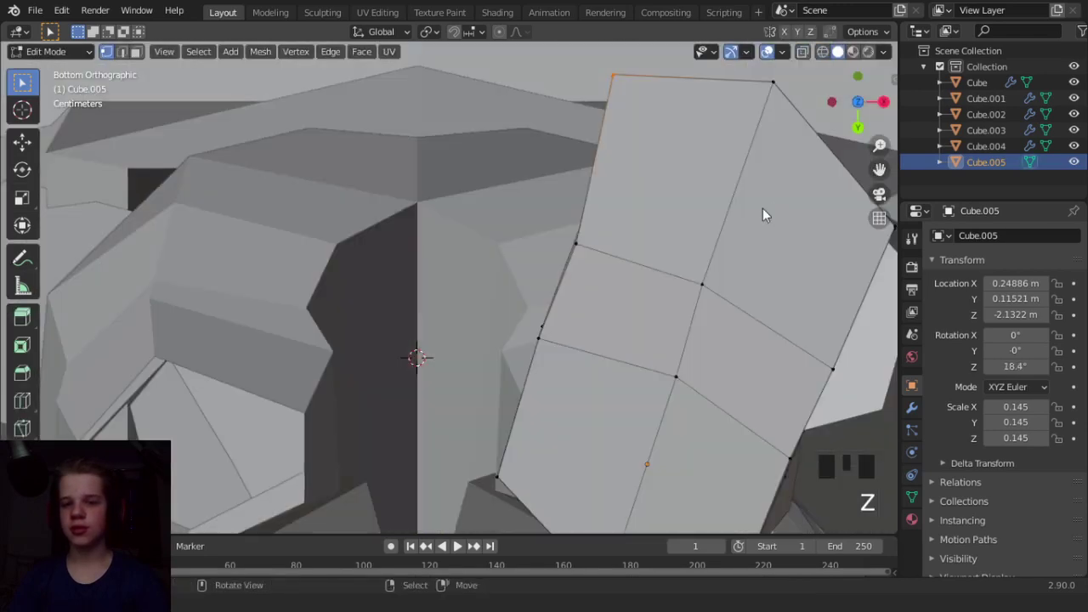
{"action": "key", "text": "z"}
{"action": "key", "text": "g"}
{"action": "left_click", "coordinate": [633, 164]}
{"action": "key", "text": "z"}
{"action": "key", "text": "g"}
{"action": "left_click", "coordinate": [785, 190]}
{"action": "key", "text": "g"}
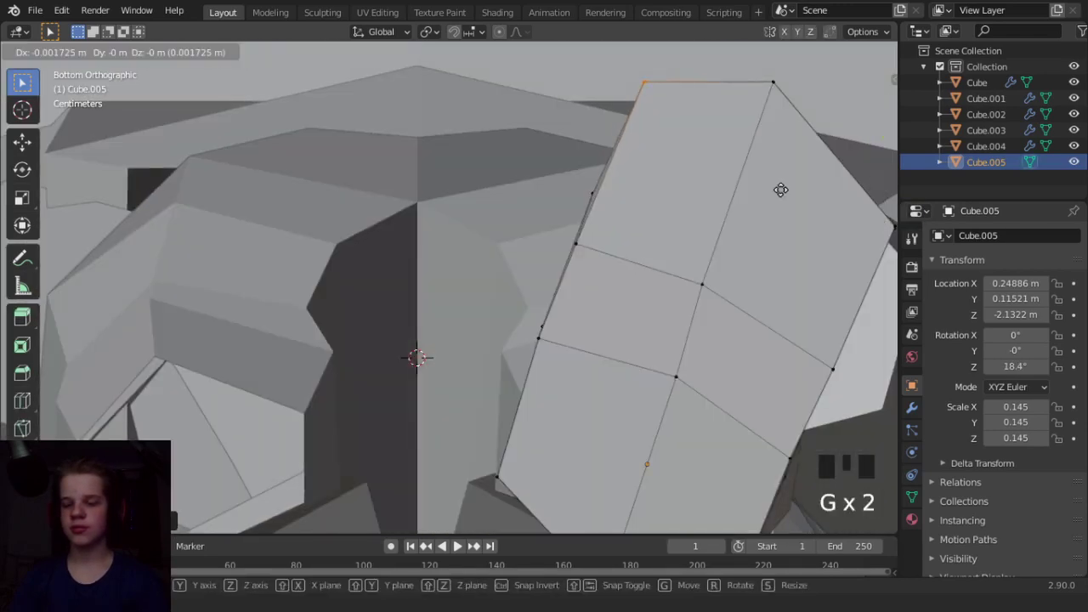
{"action": "left_click", "coordinate": [780, 189]}
Reposition the vertex on the lower side edge of the foot in perspective view and finish editing the mesh.
{"action": "scroll", "coordinate": [407, 336], "scroll_direction": "down", "scroll_amount": 3}
{"action": "middle_click_drag", "start_coordinate": [408, 335], "coordinate": [438, 321]}
{"action": "scroll", "coordinate": [498, 359], "scroll_direction": "up", "scroll_amount": 2}
{"action": "key", "text": "g"}
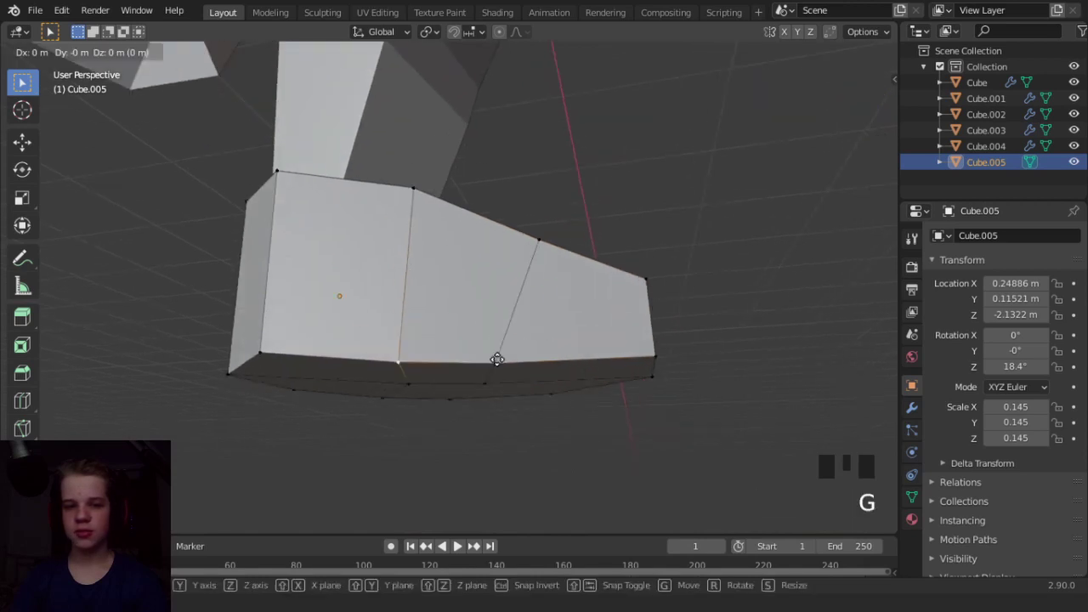
{"action": "left_click", "coordinate": [512, 340]}
{"action": "key", "text": "Tab"}
Examine the foot's shape and its fit to the leg from several angles.
{"action": "scroll", "coordinate": [513, 340], "scroll_direction": "down", "scroll_amount": 4}
{"action": "middle_click_drag", "start_coordinate": [513, 340], "coordinate": [469, 242]}
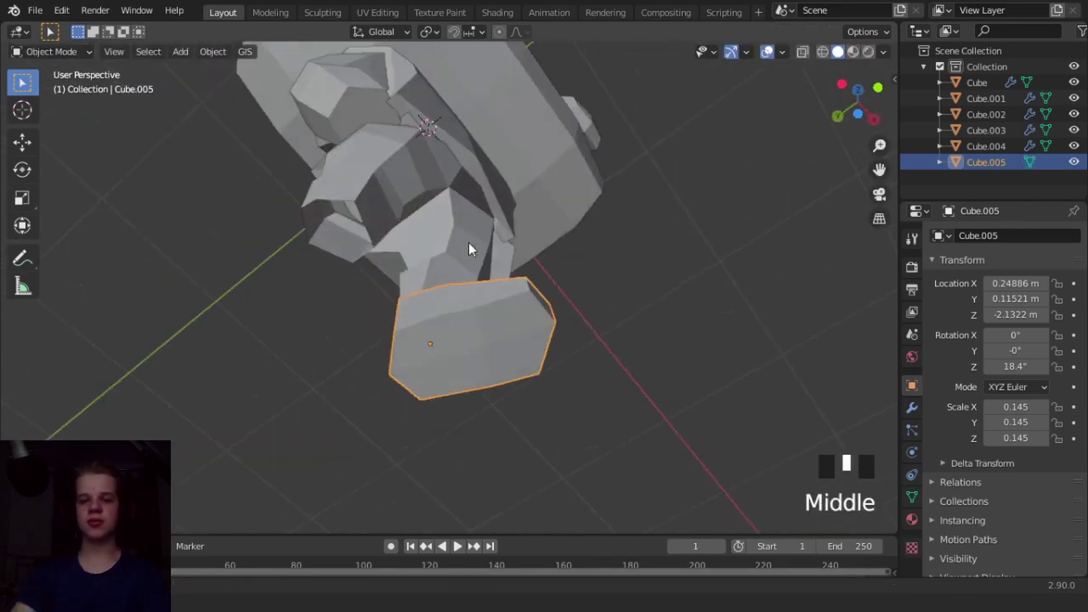
{"action": "key", "text": "alt+a"}
{"action": "key", "text": "Tab"}
{"action": "scroll", "coordinate": [506, 354], "scroll_direction": "down", "scroll_amount": 3}
{"action": "middle_click_drag", "start_coordinate": [471, 299], "coordinate": [510, 294]}
{"action": "scroll", "coordinate": [476, 284], "scroll_direction": "down", "scroll_amount": 2}
{"action": "key", "text": "Tab"}
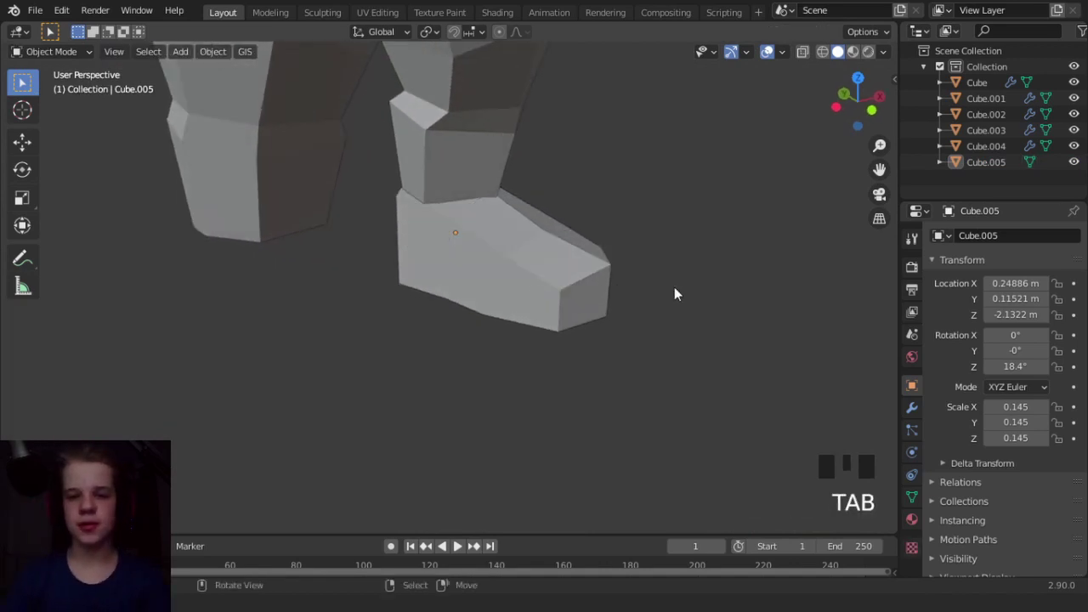
Add a Mirror modifier to the foot on the X axis with Cube.004 as the mirror object.
{"action": "left_click", "coordinate": [910, 409]}
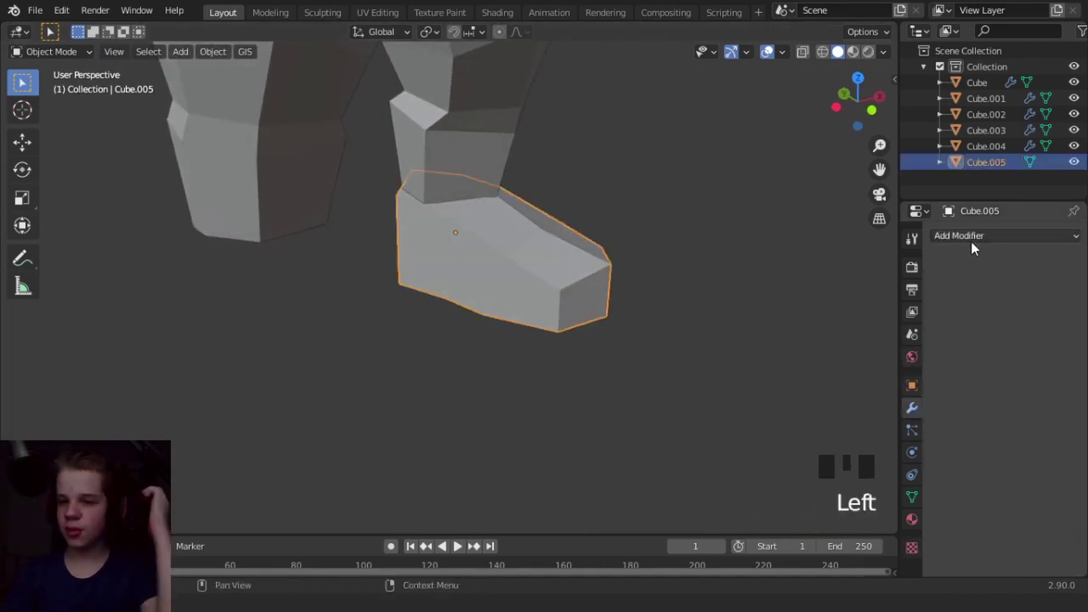
{"action": "left_click", "coordinate": [972, 241]}
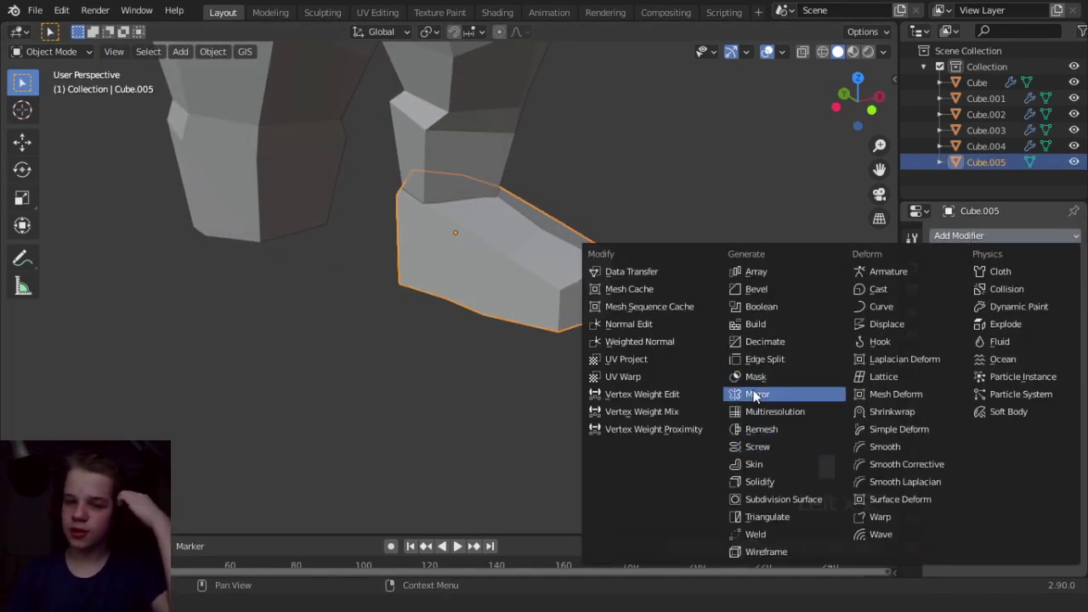
{"action": "left_click", "coordinate": [754, 395]}
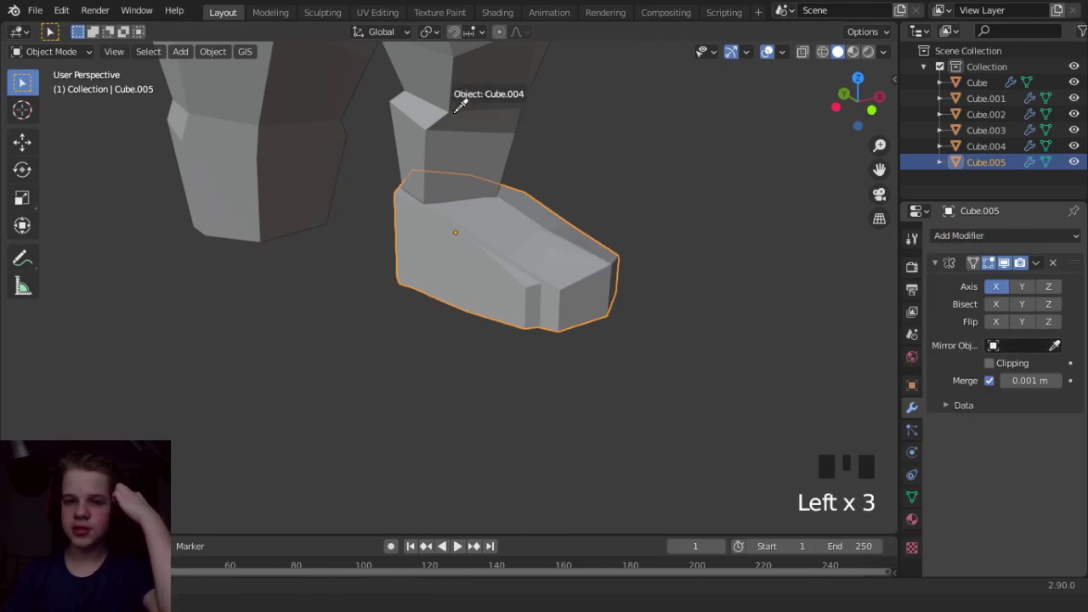
{"action": "left_click", "coordinate": [456, 111]}
Examine the proportions of the whole character with both feet in front and perspective views.
{"action": "scroll", "coordinate": [476, 162], "scroll_direction": "down", "scroll_amount": 5}
{"action": "middle_click_drag", "start_coordinate": [523, 200], "coordinate": [445, 188]}
{"action": "key", "text": "KP_1"}
{"action": "key", "text": "alt+a"}
{"action": "key", "text": "Tab"}
{"action": "scroll", "coordinate": [436, 266], "scroll_direction": "down", "scroll_amount": 5}
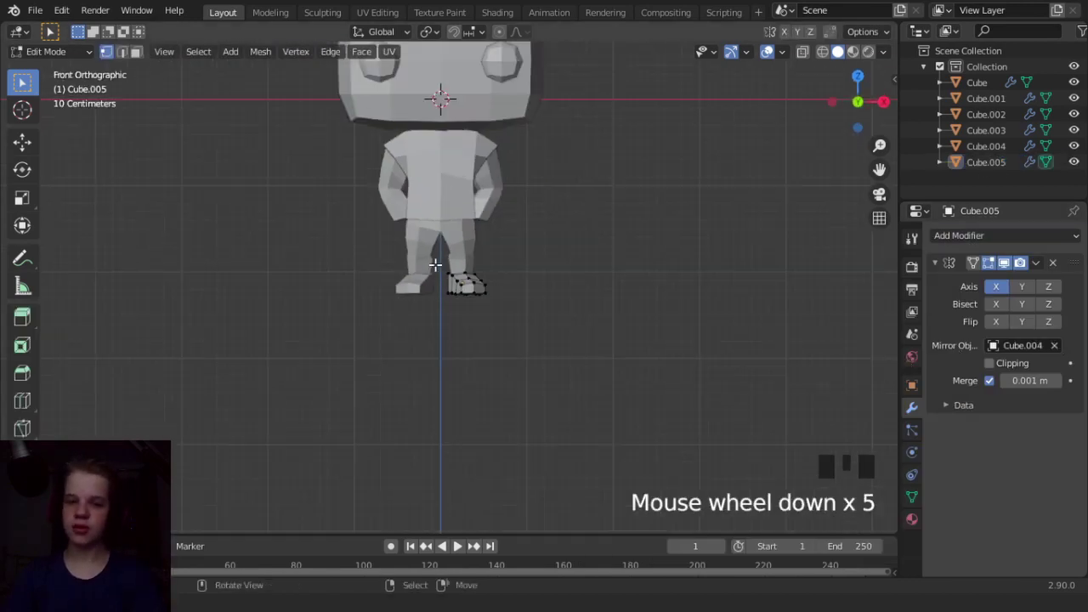
{"action": "key", "text": "Tab"}
{"action": "scroll", "coordinate": [580, 377], "scroll_direction": "down", "scroll_amount": 1}
{"action": "middle_click_drag", "start_coordinate": [581, 377], "coordinate": [604, 387]}
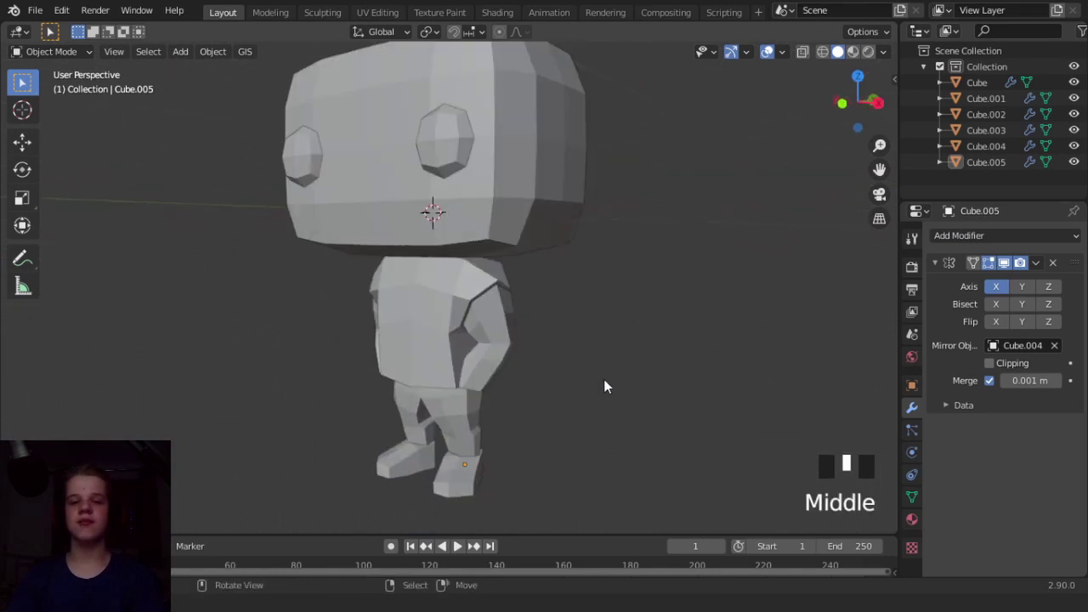
{"action": "key", "text": "KP_1"}
{"action": "scroll", "coordinate": [578, 304], "scroll_direction": "up", "scroll_amount": 4}
{"action": "scroll", "coordinate": [581, 307], "scroll_direction": "down", "scroll_amount": 6}
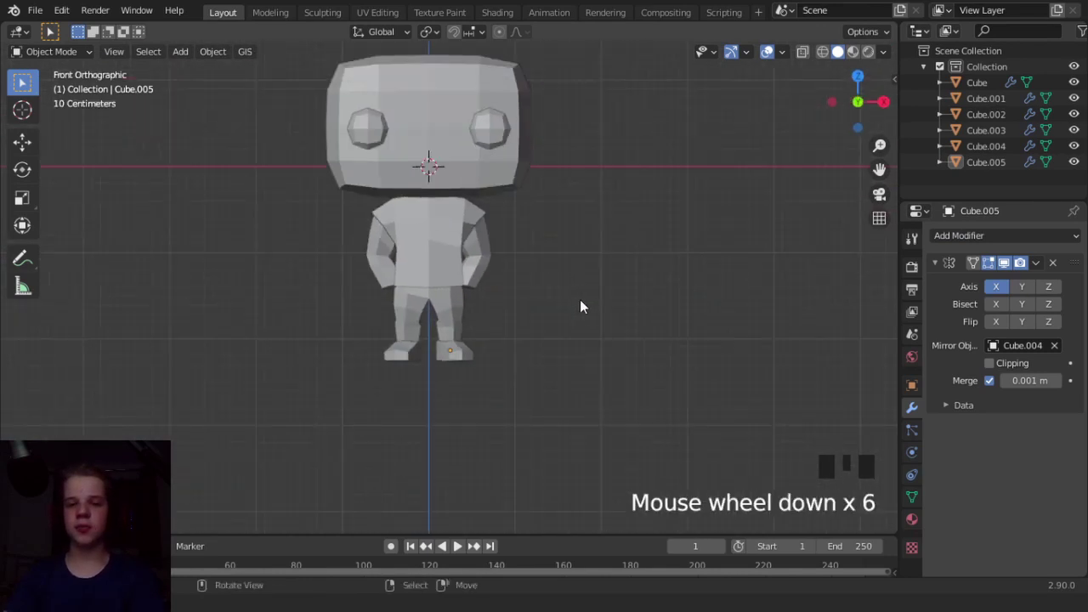
{"action": "scroll", "coordinate": [582, 312], "scroll_direction": "down", "scroll_amount": 4}
{"action": "scroll", "coordinate": [584, 318], "scroll_direction": "up", "scroll_amount": 6}
{"action": "scroll", "coordinate": [584, 318], "scroll_direction": "down", "scroll_amount": 7}
{"action": "scroll", "coordinate": [588, 319], "scroll_direction": "up", "scroll_amount": 4}
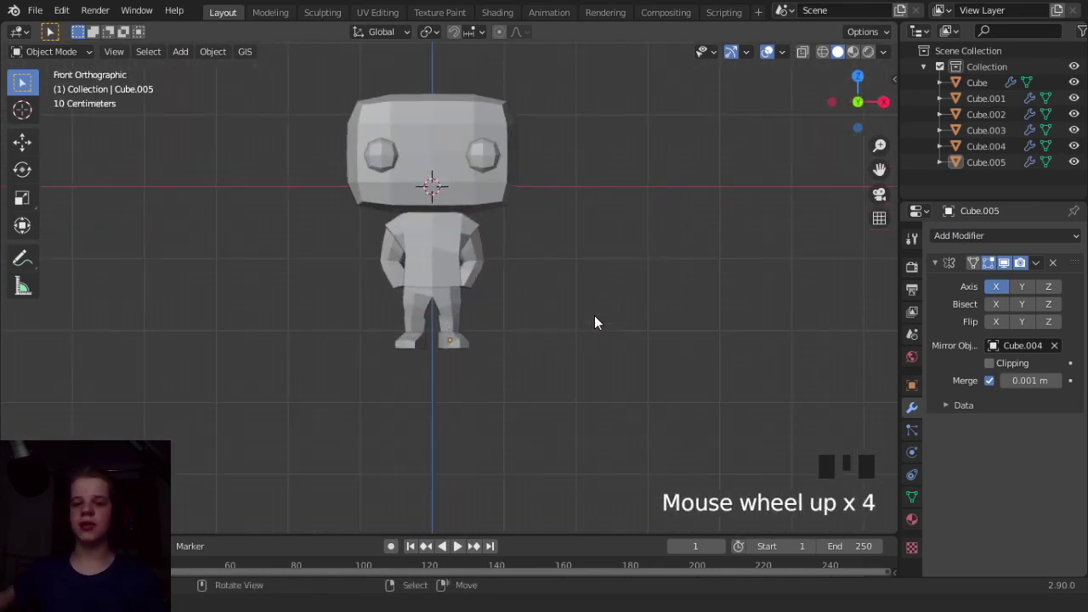
{"action": "scroll", "coordinate": [542, 241], "scroll_direction": "up", "scroll_amount": 6}
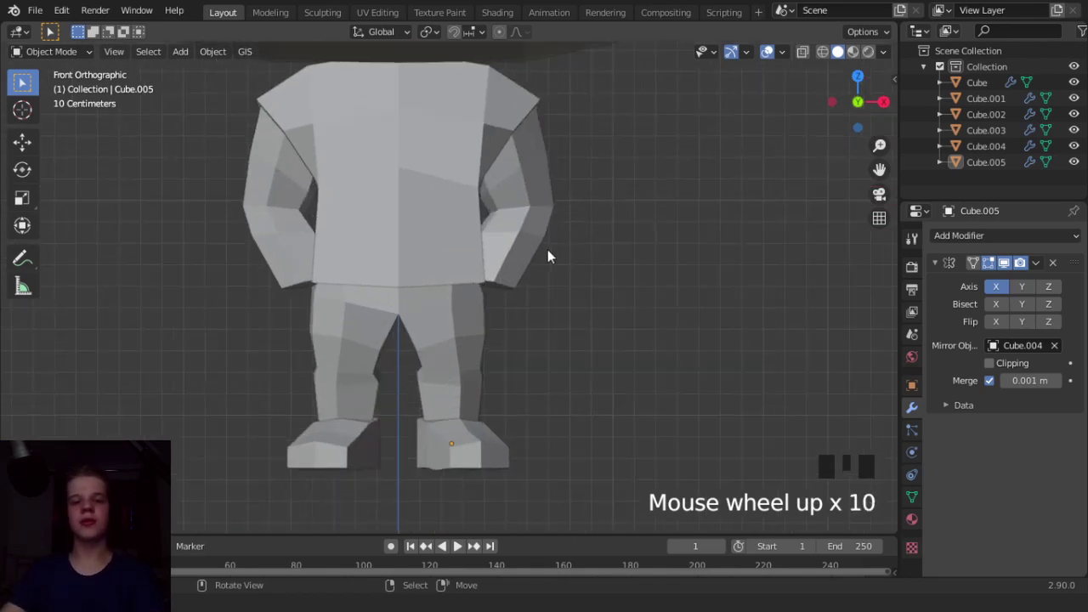
Extrude the open end of the arm mesh downward in front view to lengthen it toward a hand.
{"action": "right_click", "coordinate": [547, 249]}
{"action": "key", "text": "Tab"}
{"action": "scroll", "coordinate": [549, 255], "scroll_direction": "up", "scroll_amount": 6}
{"action": "key", "text": "z"}
{"action": "key", "text": "e"}
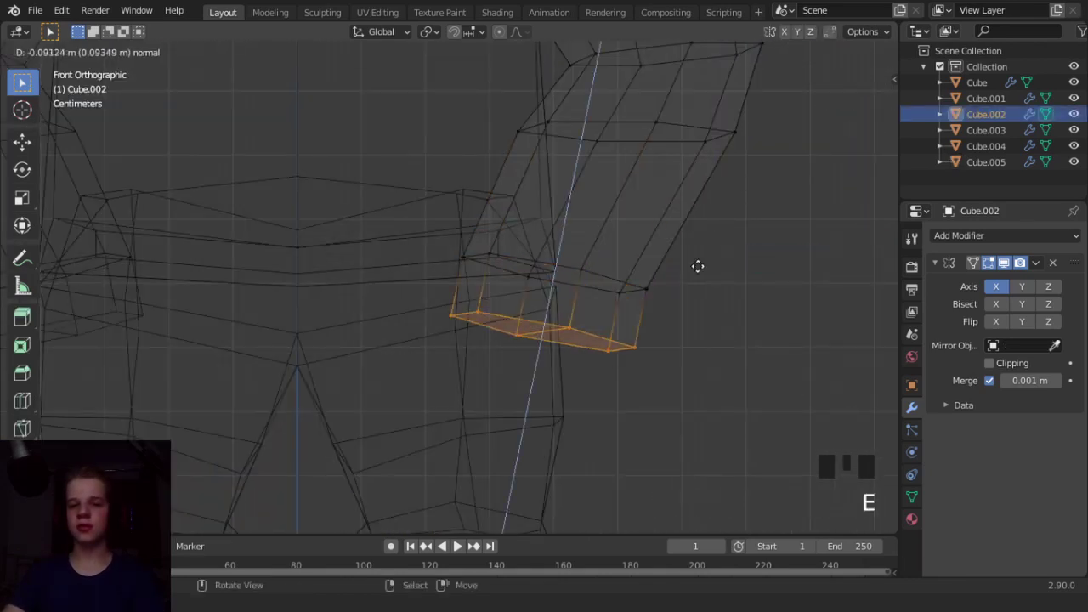
{"action": "left_click", "coordinate": [797, 318]}
Rotate, shrink and reposition the extruded arm end so that it tapers down beside the thigh.
{"action": "key", "text": "alt+z"}
{"action": "key", "text": "r"}
{"action": "key", "text": "s"}
{"action": "key", "text": "g"}
{"action": "left_click", "coordinate": [667, 318]}
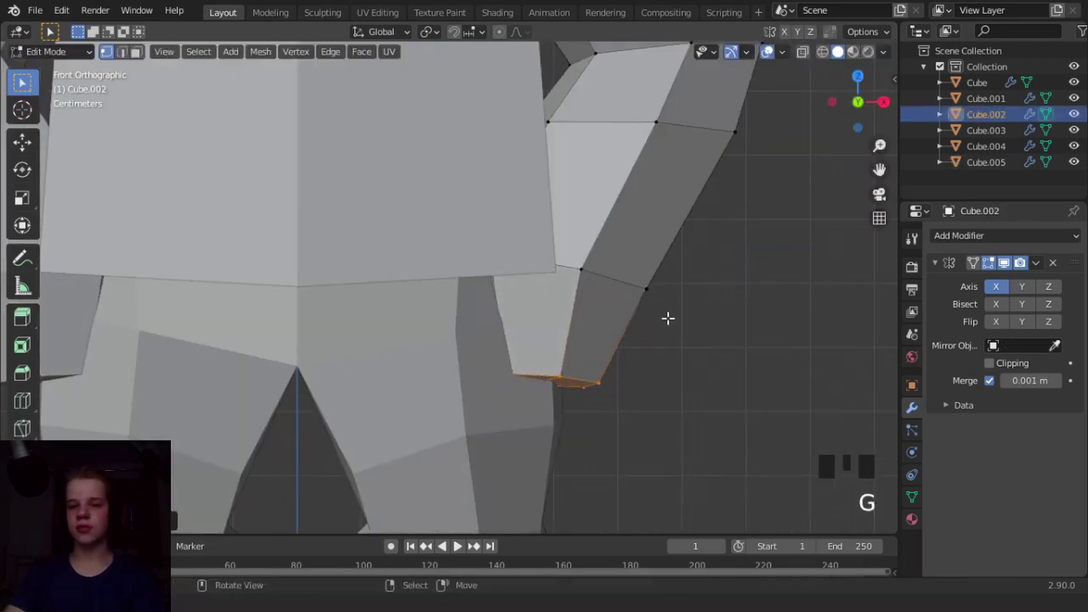
Scale up the arm's end along the global X axis and finish editing the arm.
{"action": "key", "text": "KP_3"}
{"action": "key", "text": "s"}
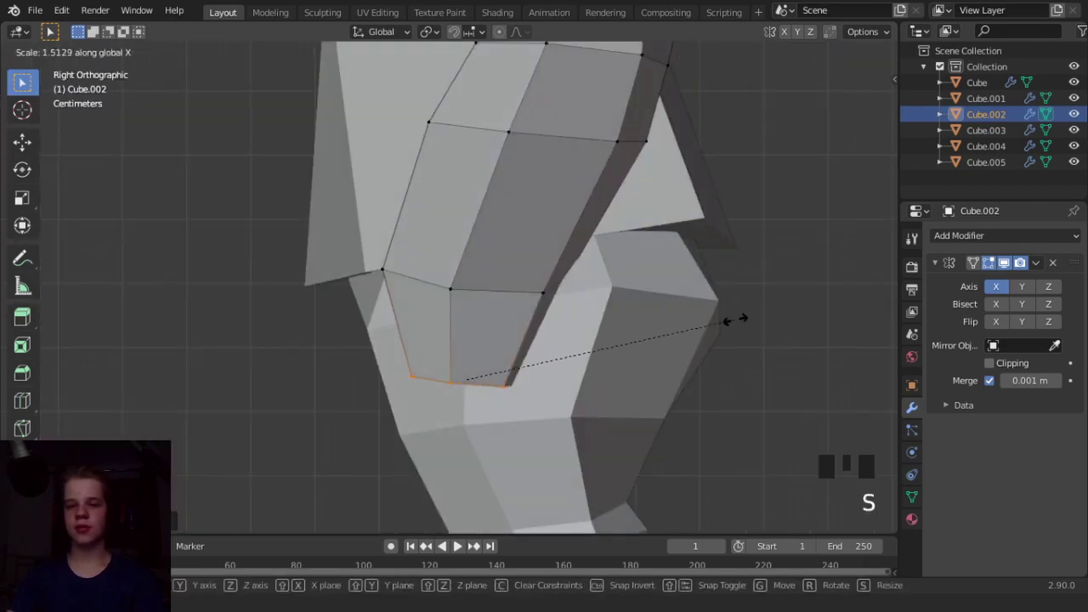
{"action": "left_click", "coordinate": [783, 326]}
{"action": "middle_click_drag", "start_coordinate": [783, 325], "coordinate": [655, 369]}
{"action": "key", "text": "Tab"}
{"action": "key", "text": "KP_1"}
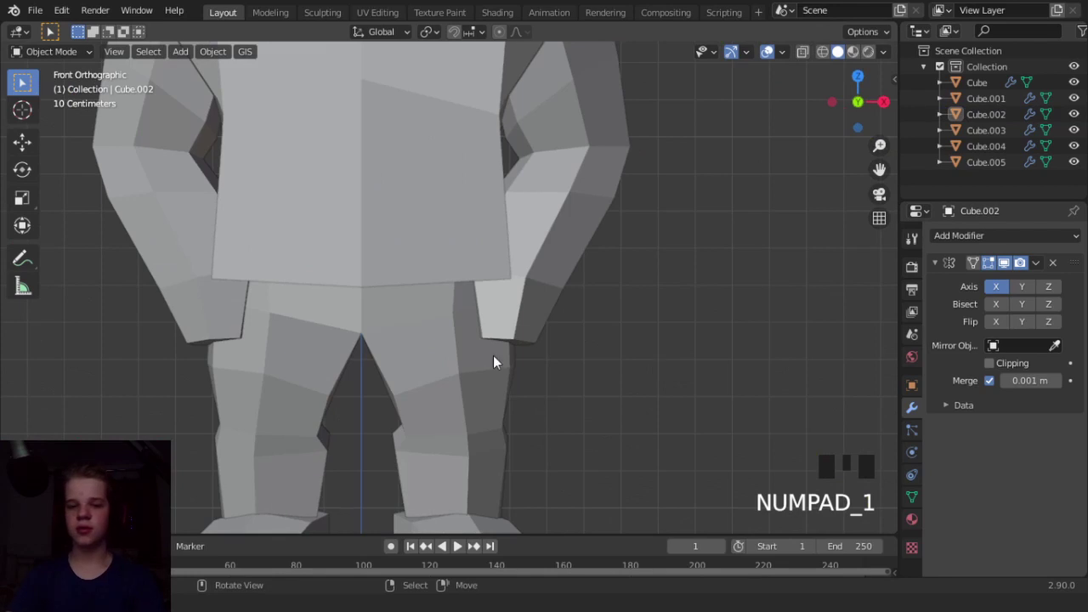
Move the outer hip vertices of the leg mesh outward in front view.
{"action": "left_click", "coordinate": [494, 357]}
{"action": "key", "text": "Tab"}
{"action": "key", "text": "z"}
{"action": "left_click", "coordinate": [472, 317]}
{"action": "key", "text": "alt+a"}
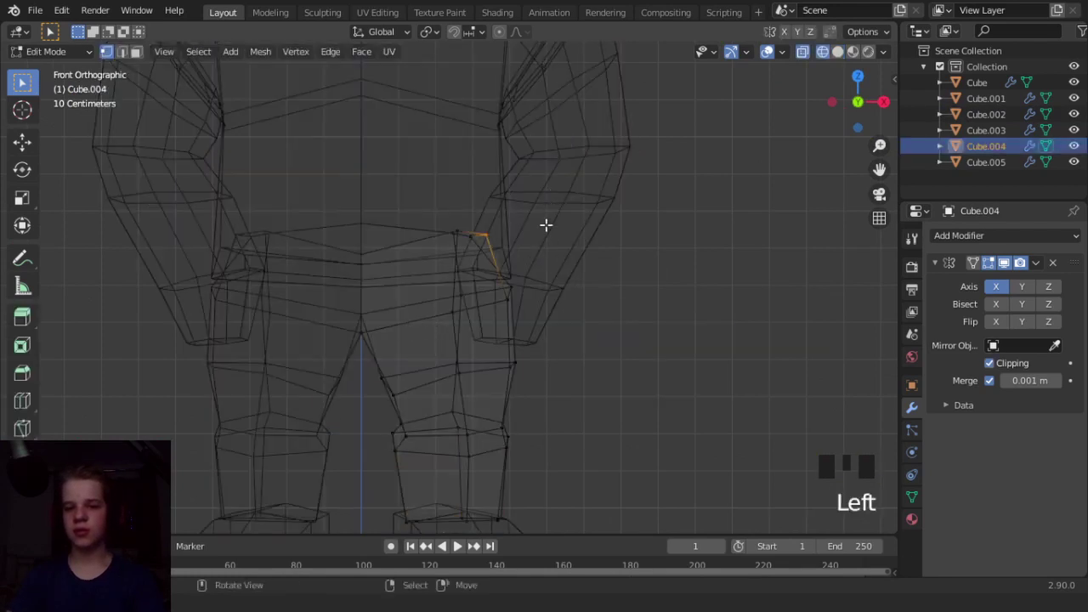
{"action": "key", "text": "g"}
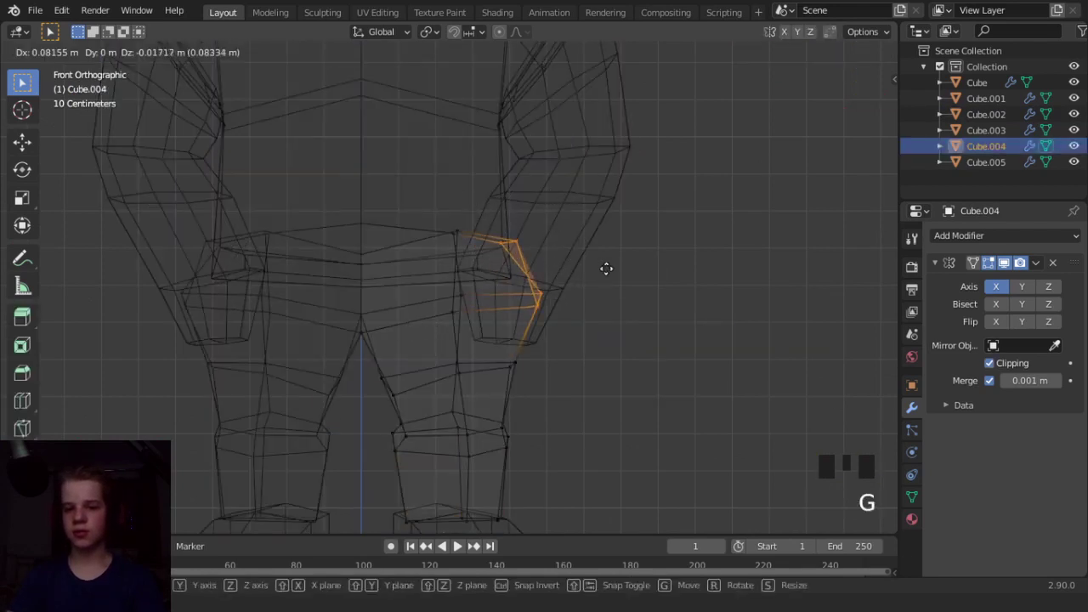
{"action": "left_click", "coordinate": [608, 271]}
Move the lower outer hip vertices of the leg mesh further outward and down.
{"action": "key", "text": "z"}
{"action": "key", "text": "z"}
{"action": "left_click_drag", "start_coordinate": [529, 279], "coordinate": [561, 317]}
{"action": "key", "text": "g"}
{"action": "left_click", "coordinate": [632, 294]}
{"action": "key", "text": "z"}
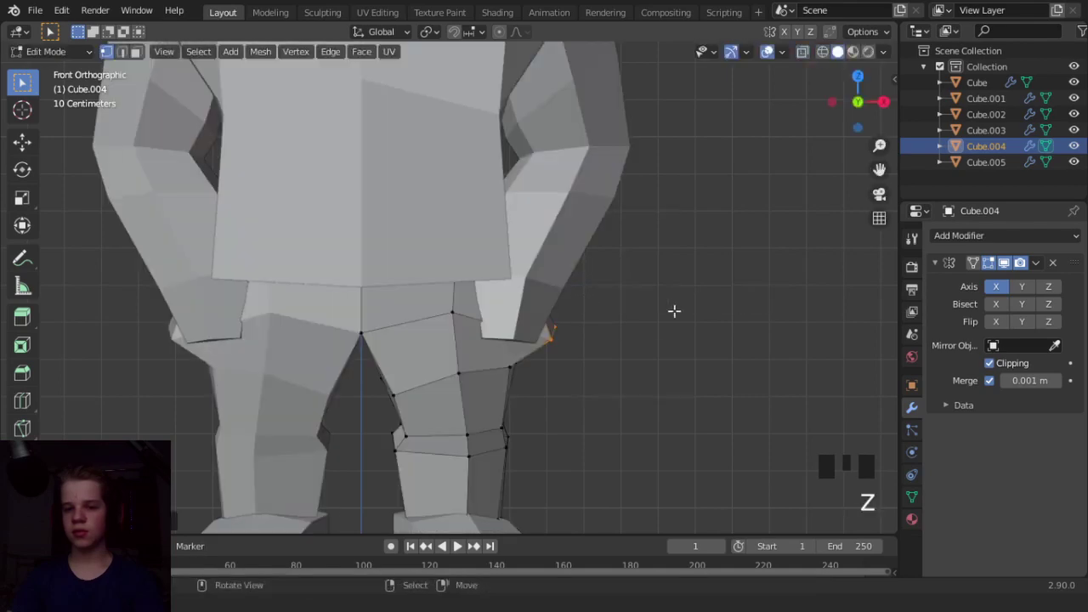
Reposition two vertices around the outer hip and upper thigh in perspective view to even out the bulge.
{"action": "middle_click_drag", "start_coordinate": [673, 311], "coordinate": [503, 303]}
{"action": "scroll", "coordinate": [502, 306], "scroll_direction": "up", "scroll_amount": 3}
{"action": "right_click", "coordinate": [493, 338]}
{"action": "key", "text": "g"}
{"action": "left_click", "coordinate": [441, 339]}
{"action": "middle_click_drag", "start_coordinate": [442, 340], "coordinate": [544, 300]}
{"action": "right_click", "coordinate": [469, 321]}
{"action": "key", "text": "g"}
{"action": "mouse_move", "coordinate": [472, 321]}
{"action": "middle_mouse_down"}
{"action": "mouse_move", "coordinate": [515, 354]}
{"action": "mouse_move", "coordinate": [455, 335]}
{"action": "mouse_move", "coordinate": [489, 333]}
{"action": "middle_mouse_up"}
{"action": "left_click", "coordinate": [520, 363]}
Try to even out the outer hip by repositioning its vertices in perspective view.
{"action": "scroll", "coordinate": [520, 362], "scroll_direction": "down", "scroll_amount": 2}
{"action": "scroll", "coordinate": [464, 340], "scroll_direction": "up", "scroll_amount": 2}
{"action": "right_click", "coordinate": [499, 257]}
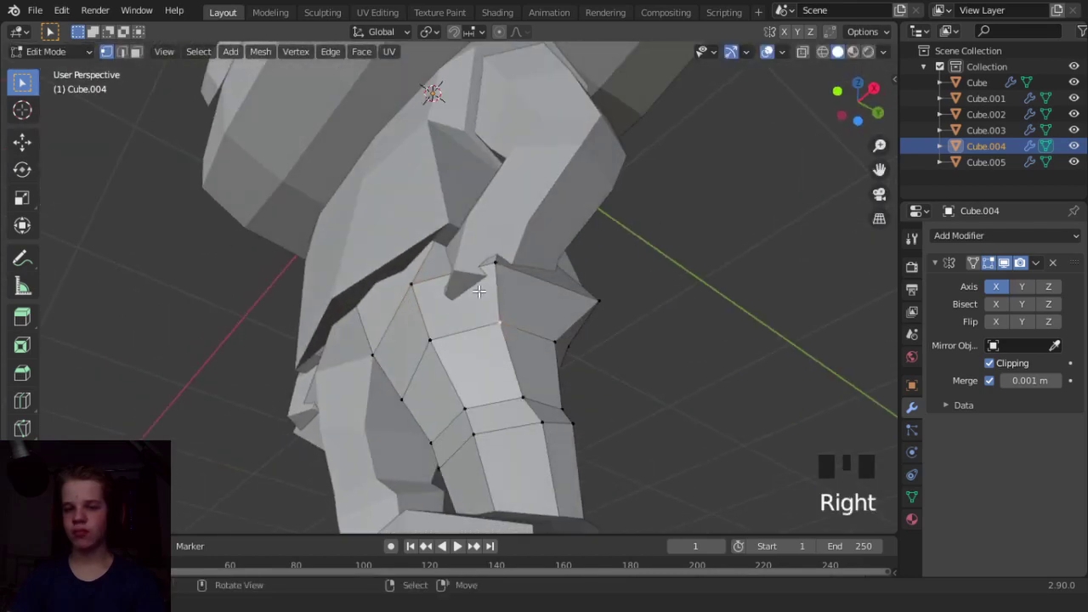
{"action": "key", "text": "g"}
{"action": "left_click", "coordinate": [525, 257]}
{"action": "middle_click_drag", "start_coordinate": [642, 297], "coordinate": [557, 317]}
{"action": "scroll", "coordinate": [557, 317], "scroll_direction": "up", "scroll_amount": 3}
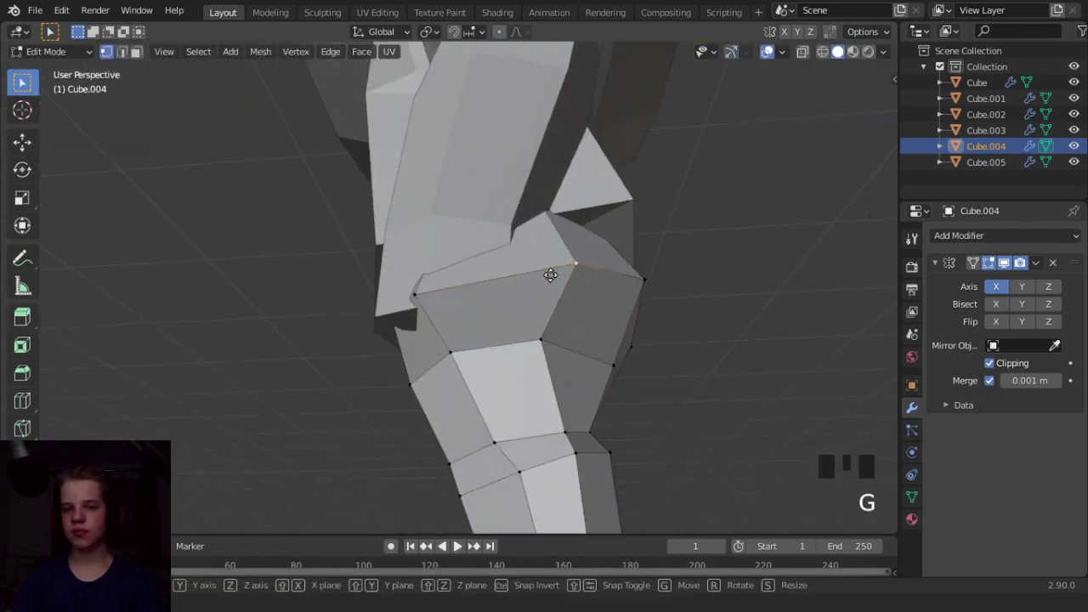
{"action": "left_click", "coordinate": [544, 275]}
{"action": "scroll", "coordinate": [615, 269], "scroll_direction": "down", "scroll_amount": 3}
{"action": "middle_click_drag", "start_coordinate": [615, 270], "coordinate": [482, 280]}
Extrude the outer upper-thigh faces of the leg mesh outward to form a hip block around the hand.
{"action": "key", "text": "shift+z"}
{"action": "scroll", "coordinate": [480, 280], "scroll_direction": "up", "scroll_amount": 2}
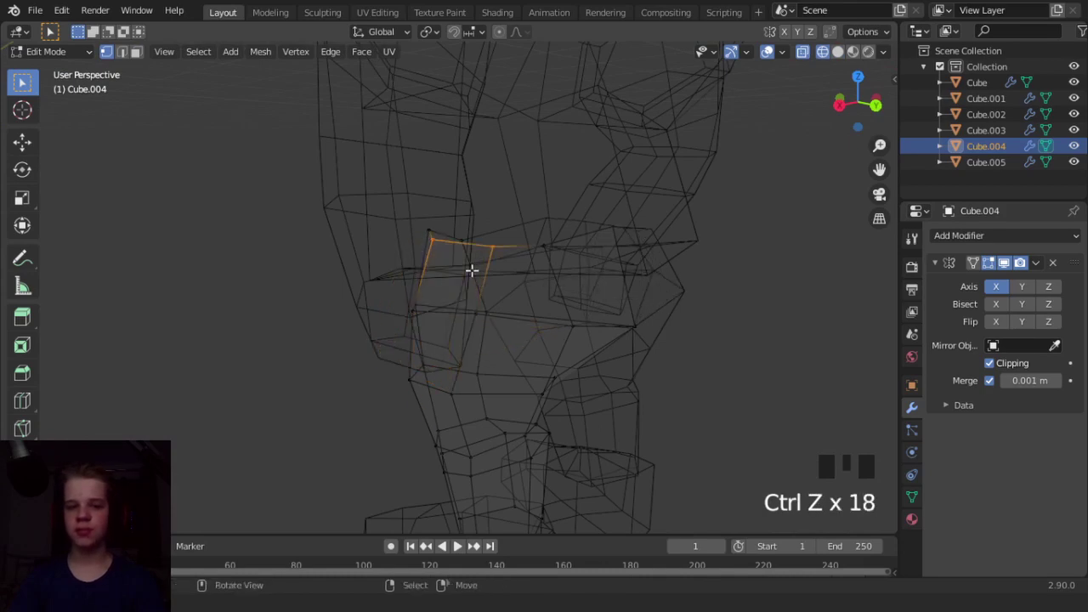
{"action": "key", "text": "z"}
{"action": "key", "text": "3"}
{"action": "right_click", "coordinate": [451, 337]}
{"action": "key", "text": "z"}
{"action": "key", "text": "z"}
{"action": "scroll", "coordinate": [428, 371], "scroll_direction": "down", "scroll_amount": 4}
{"action": "middle_click_drag", "start_coordinate": [428, 372], "coordinate": [501, 341]}
{"action": "scroll", "coordinate": [501, 341], "scroll_direction": "up", "scroll_amount": 5}
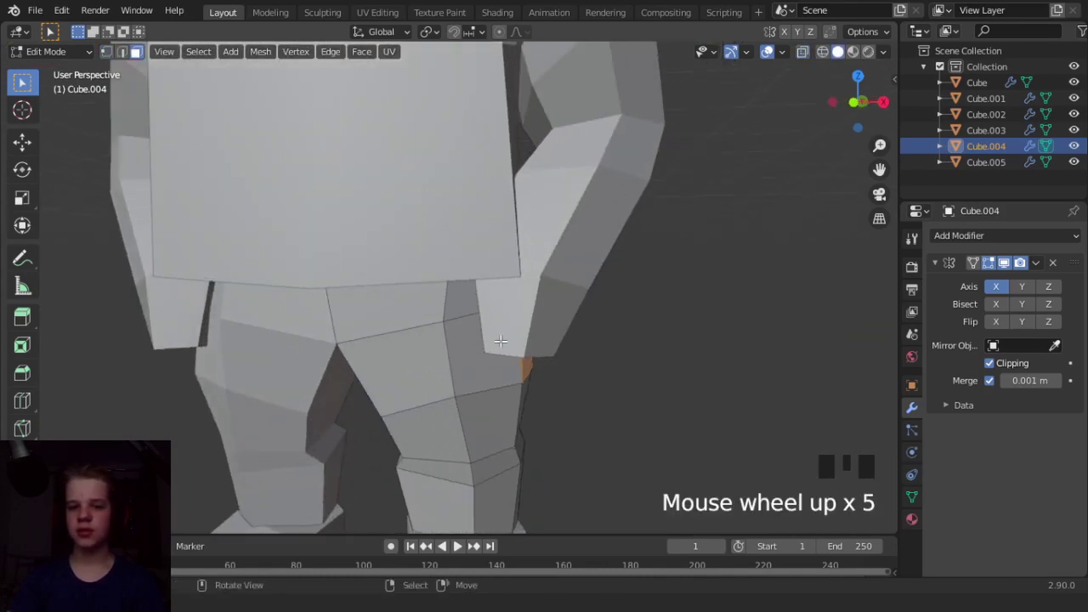
{"action": "scroll", "coordinate": [571, 328], "scroll_direction": "down", "scroll_amount": 4}
{"action": "middle_click_drag", "start_coordinate": [570, 328], "coordinate": [646, 376]}
{"action": "key", "text": "e"}
{"action": "left_click", "coordinate": [593, 329]}
Slide the two lower outer vertices of the extruded hip block upward along their edges.
{"action": "key", "text": "1"}
{"action": "scroll", "coordinate": [580, 356], "scroll_direction": "up", "scroll_amount": 3}
{"action": "key", "text": "alt+a"}
{"action": "right_click", "coordinate": [511, 317]}
{"action": "scroll", "coordinate": [646, 377], "scroll_direction": "up", "scroll_amount": 2}
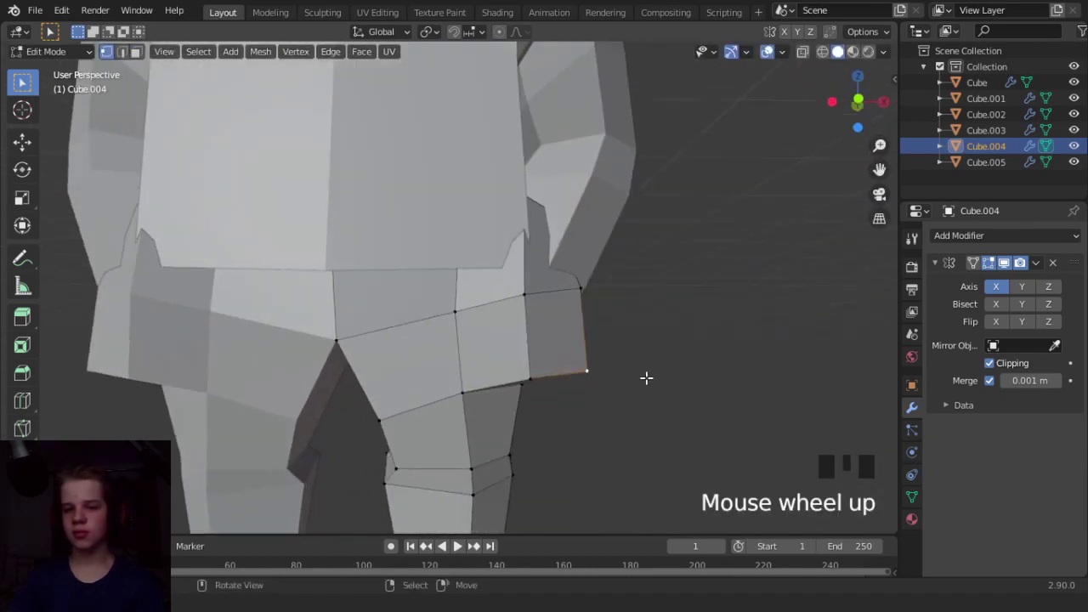
{"action": "key", "text": "g"}
{"action": "key", "text": "g"}
{"action": "left_click", "coordinate": [644, 342]}
{"action": "right_click", "coordinate": [558, 387]}
{"action": "key", "text": "g"}
{"action": "key", "text": "g"}
{"action": "left_click", "coordinate": [562, 359]}
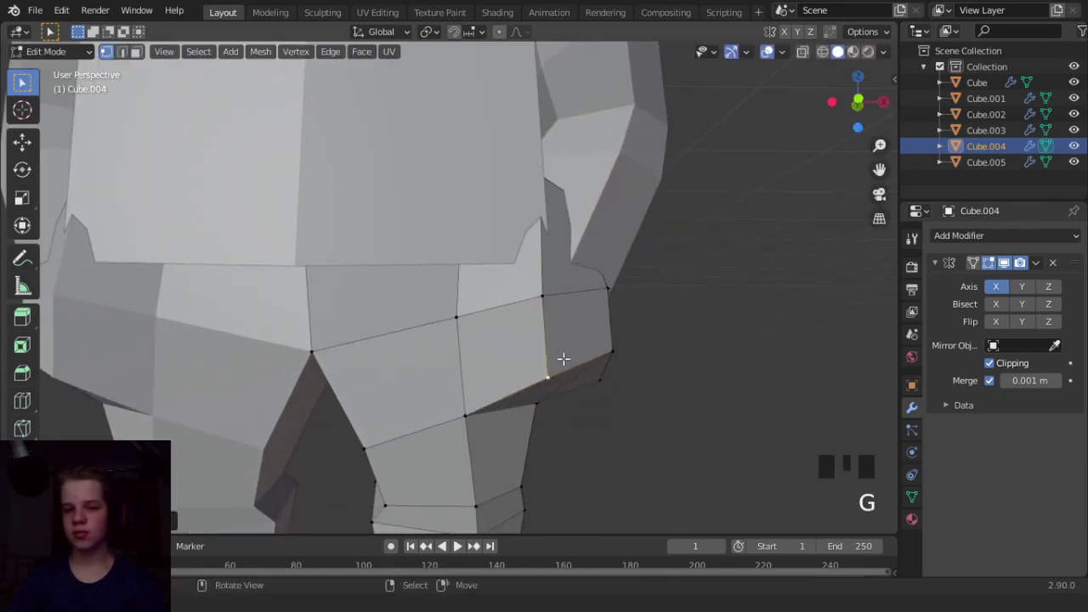
Slide the two adjoining upper edges on the outer side of the hip block.
{"action": "middle_click_drag", "start_coordinate": [564, 360], "coordinate": [430, 332]}
{"action": "scroll", "coordinate": [430, 331], "scroll_direction": "down", "scroll_amount": 3}
{"action": "middle_click_drag", "start_coordinate": [510, 264], "coordinate": [433, 289]}
{"action": "key", "text": "2"}
{"action": "scroll", "coordinate": [438, 277], "scroll_direction": "up", "scroll_amount": 3}
{"action": "right_click", "coordinate": [479, 220]}
{"action": "right_click", "coordinate": [568, 204], "text": "shift"}
{"action": "key", "text": "g"}
{"action": "key", "text": "g"}
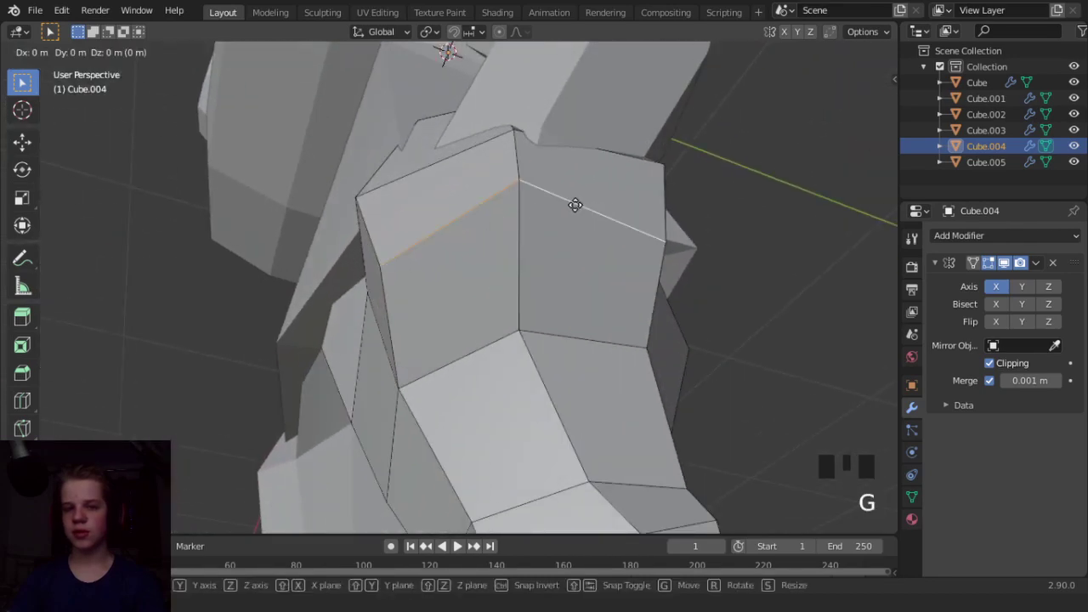
{"action": "left_click", "coordinate": [584, 216]}
Select the top outer vertices of the hip block in wireframe display and reposition them.
{"action": "mouse_move", "coordinate": [580, 220]}
{"action": "middle_mouse_down"}
{"action": "mouse_move", "coordinate": [396, 297]}
{"action": "mouse_move", "coordinate": [505, 263]}
{"action": "mouse_move", "coordinate": [507, 252]}
{"action": "middle_mouse_up"}
{"action": "key", "text": "1"}
{"action": "key", "text": "z"}
{"action": "right_click", "coordinate": [487, 263]}
{"action": "key", "text": "z"}
{"action": "key", "text": "shift+z"}
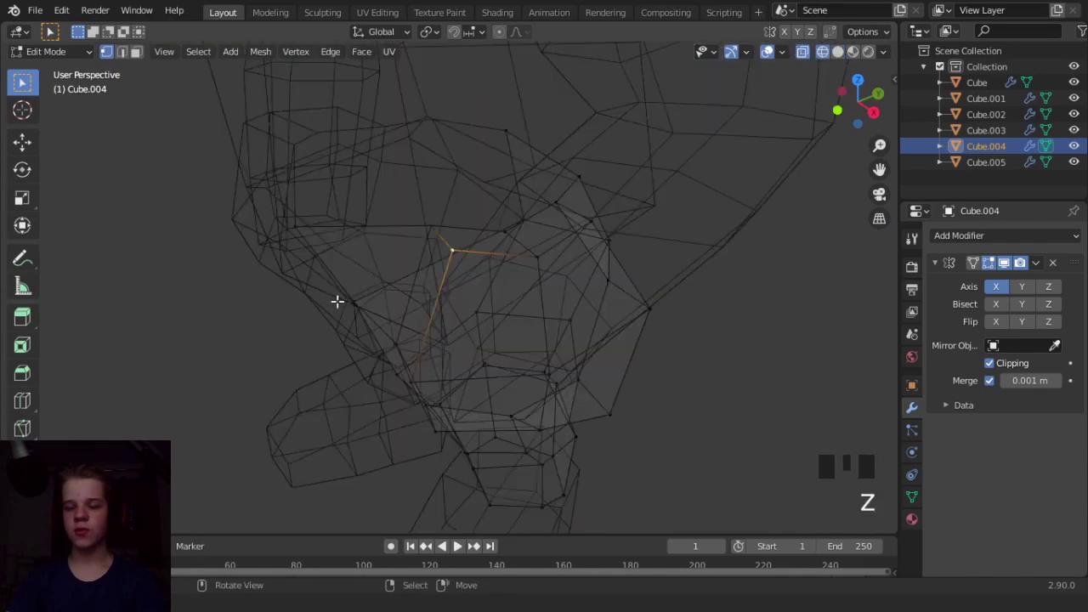
{"action": "mouse_move", "coordinate": [338, 301]}
{"action": "middle_mouse_down"}
{"action": "mouse_move", "coordinate": [564, 241]}
{"action": "mouse_move", "coordinate": [484, 239]}
{"action": "middle_mouse_up"}
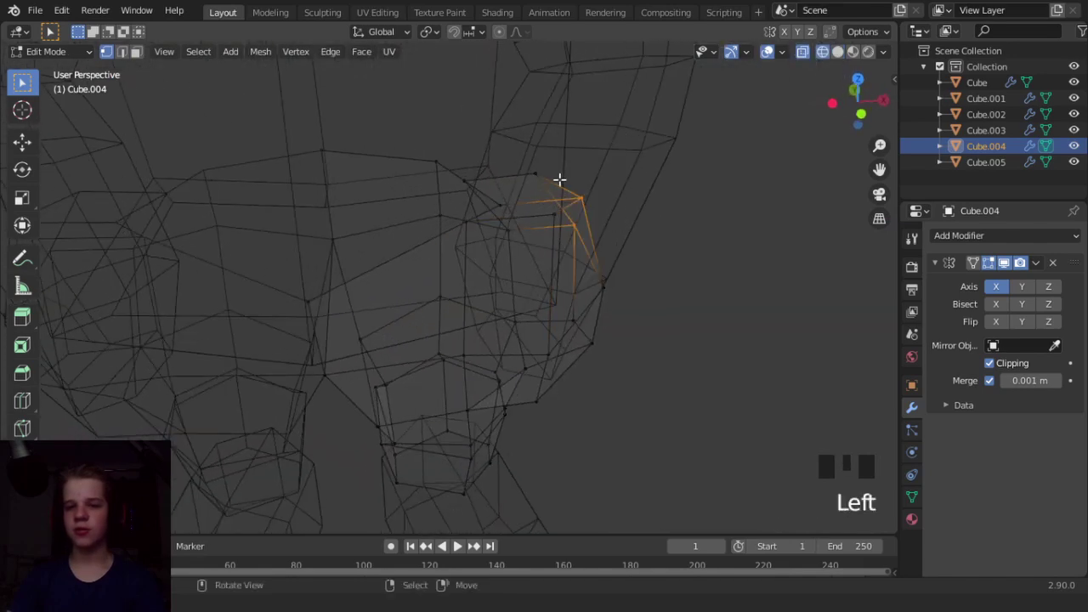
{"action": "right_click", "coordinate": [595, 196], "text": "shift"}
{"action": "key", "text": "g"}
{"action": "key", "text": "z"}
{"action": "right_click", "coordinate": [799, 251]}
{"action": "key", "text": "z"}
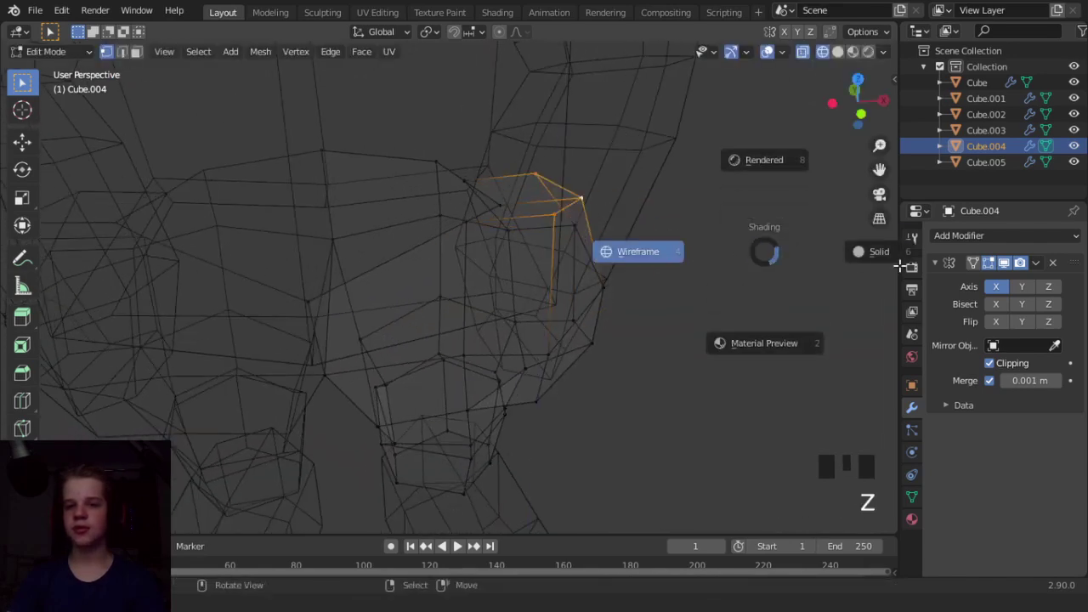
{"action": "mouse_move", "coordinate": [723, 246]}
{"action": "middle_mouse_down"}
{"action": "mouse_move", "coordinate": [630, 226]}
{"action": "mouse_move", "coordinate": [559, 260]}
{"action": "mouse_move", "coordinate": [560, 272]}
{"action": "mouse_move", "coordinate": [571, 251]}
{"action": "mouse_move", "coordinate": [469, 333]}
{"action": "middle_mouse_up"}
{"action": "key", "text": "g"}
{"action": "left_click", "coordinate": [660, 249]}
Reposition the hidden top vertex of the hip block beneath the arm, picking it in wireframe display.
{"action": "scroll", "coordinate": [468, 332], "scroll_direction": "up", "scroll_amount": 5}
{"action": "key", "text": "z"}
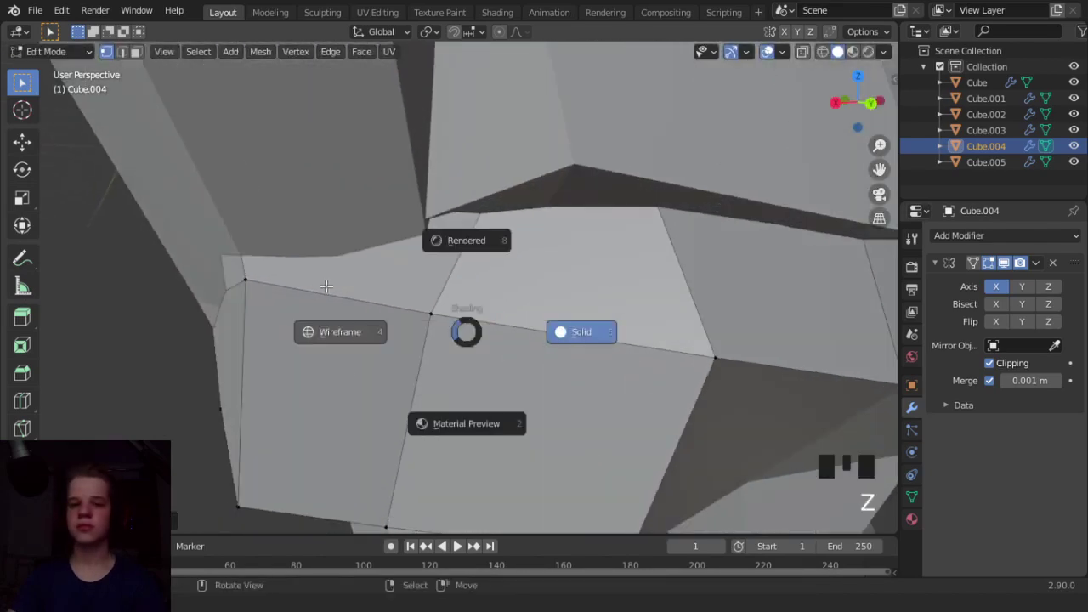
{"action": "left_click", "coordinate": [340, 327]}
{"action": "scroll", "coordinate": [338, 309], "scroll_direction": "down", "scroll_amount": 2}
{"action": "middle_click_drag", "start_coordinate": [338, 310], "coordinate": [358, 293]}
{"action": "right_click", "coordinate": [357, 295]}
{"action": "key", "text": "z"}
{"action": "middle_click_drag", "start_coordinate": [459, 296], "coordinate": [414, 320]}
{"action": "key", "text": "z"}
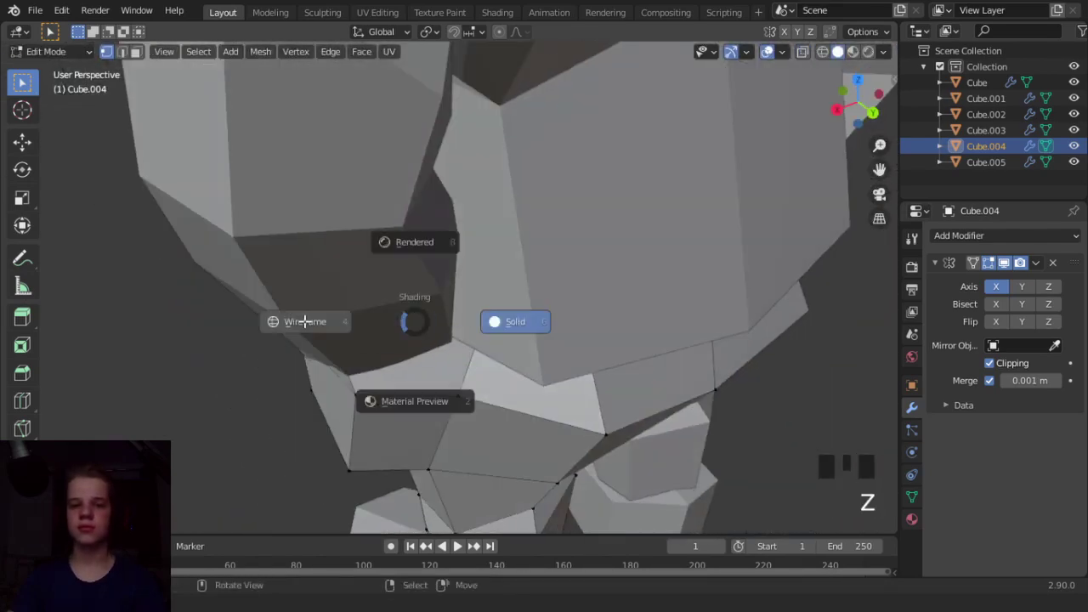
{"action": "right_click", "coordinate": [339, 315]}
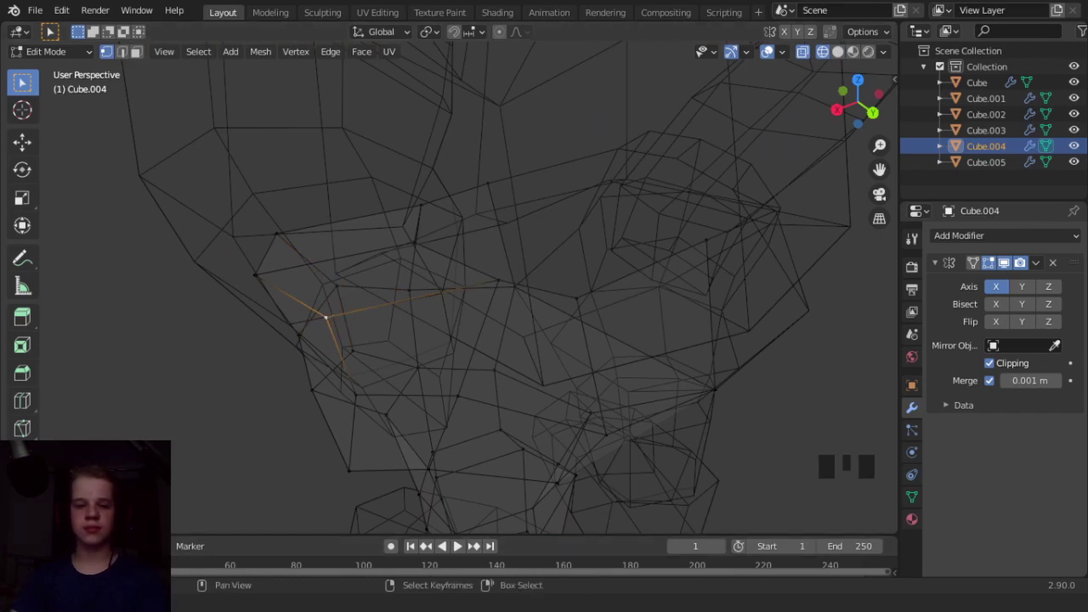
{"action": "scroll", "coordinate": [485, 293], "scroll_direction": "down", "scroll_amount": 5}
{"action": "key", "text": "z"}
{"action": "scroll", "coordinate": [545, 323], "scroll_direction": "up", "scroll_amount": 4}
{"action": "middle_click_drag", "start_coordinate": [527, 325], "coordinate": [476, 321]}
{"action": "key", "text": "z"}
{"action": "scroll", "coordinate": [493, 345], "scroll_direction": "up", "scroll_amount": 3}
{"action": "key", "text": "z"}
{"action": "key", "text": "g"}
{"action": "left_click", "coordinate": [629, 315]}
Move the upper outer vertices of the hip block outward in back view.
{"action": "key", "text": "ctrl+KP_1"}
{"action": "key", "text": "z"}
{"action": "left_click", "coordinate": [391, 321]}
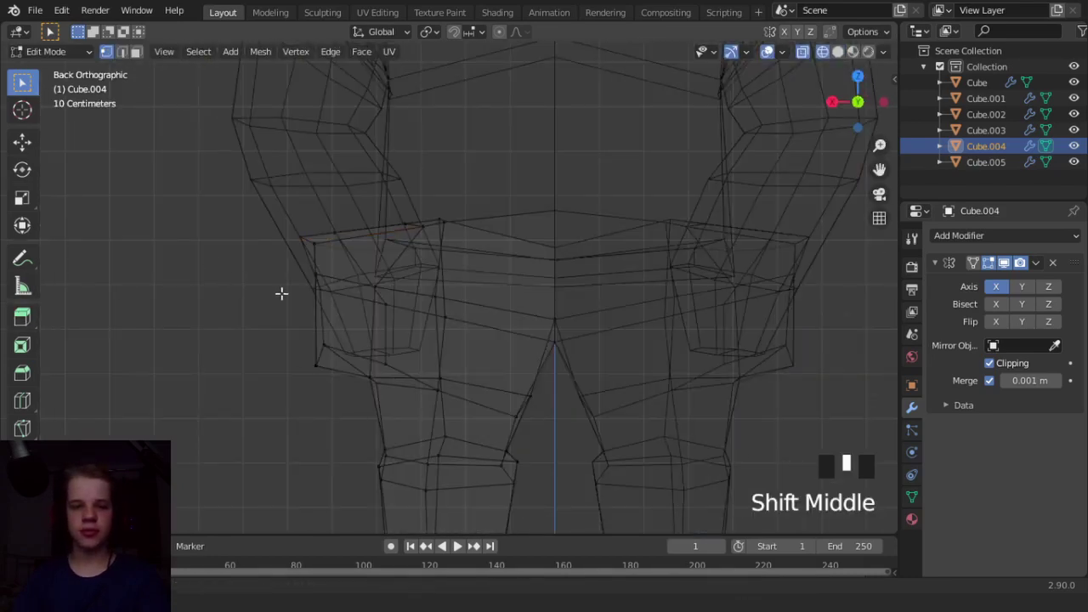
{"action": "scroll", "coordinate": [364, 343], "scroll_direction": "up", "scroll_amount": 2}
{"action": "key", "text": "g"}
{"action": "left_click", "coordinate": [479, 222]}
{"action": "key", "text": "z"}
{"action": "left_click", "coordinate": [544, 243]}
{"action": "key", "text": "g"}
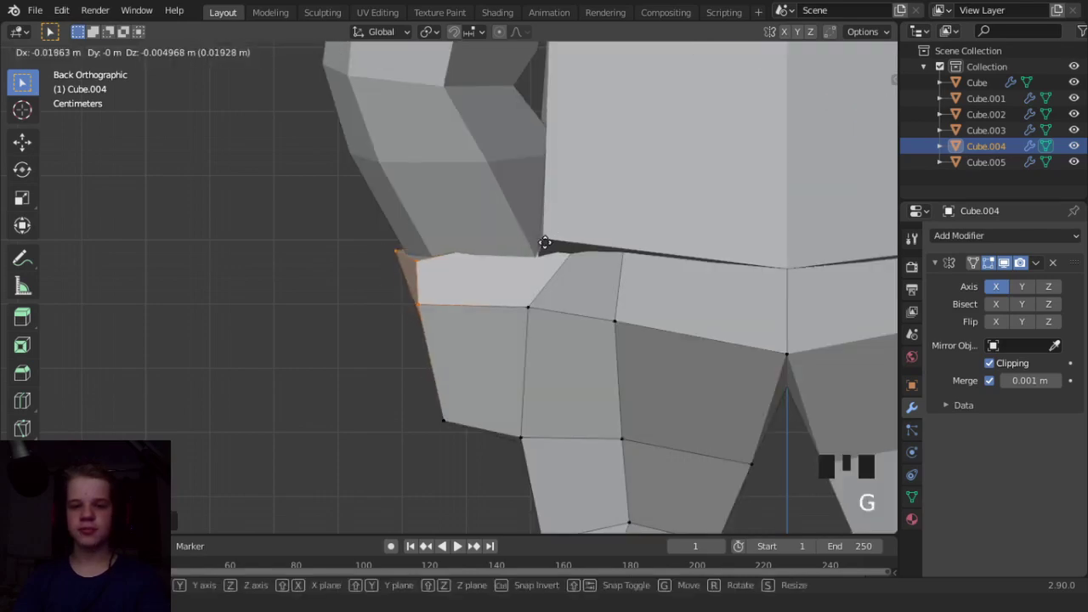
{"action": "left_click", "coordinate": [545, 243]}
Reposition an upper hip vertex near the hand in perspective view.
{"action": "mouse_move", "coordinate": [545, 242]}
{"action": "middle_mouse_down"}
{"action": "mouse_move", "coordinate": [466, 309]}
{"action": "mouse_move", "coordinate": [617, 309]}
{"action": "middle_mouse_up"}
{"action": "key", "text": "z"}
{"action": "left_click", "coordinate": [570, 309]}
{"action": "mouse_move", "coordinate": [495, 331]}
{"action": "middle_mouse_down"}
{"action": "mouse_move", "coordinate": [678, 284]}
{"action": "mouse_move", "coordinate": [670, 270]}
{"action": "mouse_move", "coordinate": [569, 277]}
{"action": "mouse_move", "coordinate": [394, 337]}
{"action": "middle_mouse_up"}
{"action": "key", "text": "z"}
{"action": "key", "text": "g"}
{"action": "left_click", "coordinate": [663, 255]}
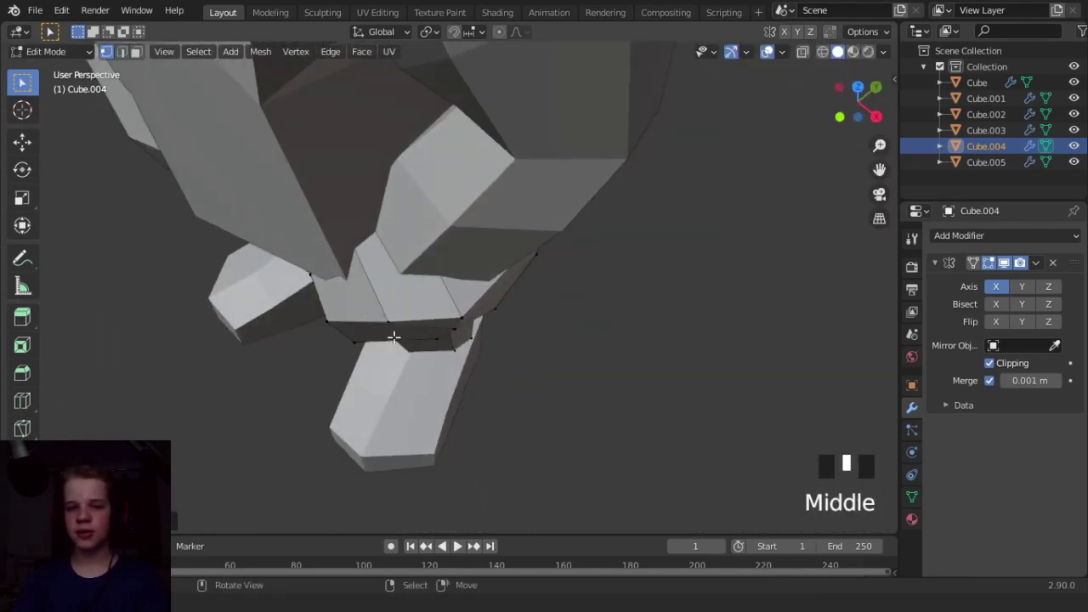
Adjust the vertices along the hip block's upper rim around the forearm, viewed from above.
{"action": "middle_click_drag", "start_coordinate": [457, 310], "coordinate": [377, 298]}
{"action": "key", "text": "g"}
{"action": "scroll", "coordinate": [522, 253], "scroll_direction": "up", "scroll_amount": 2}
{"action": "middle_click_drag", "start_coordinate": [522, 252], "coordinate": [502, 329]}
{"action": "key", "text": "g"}
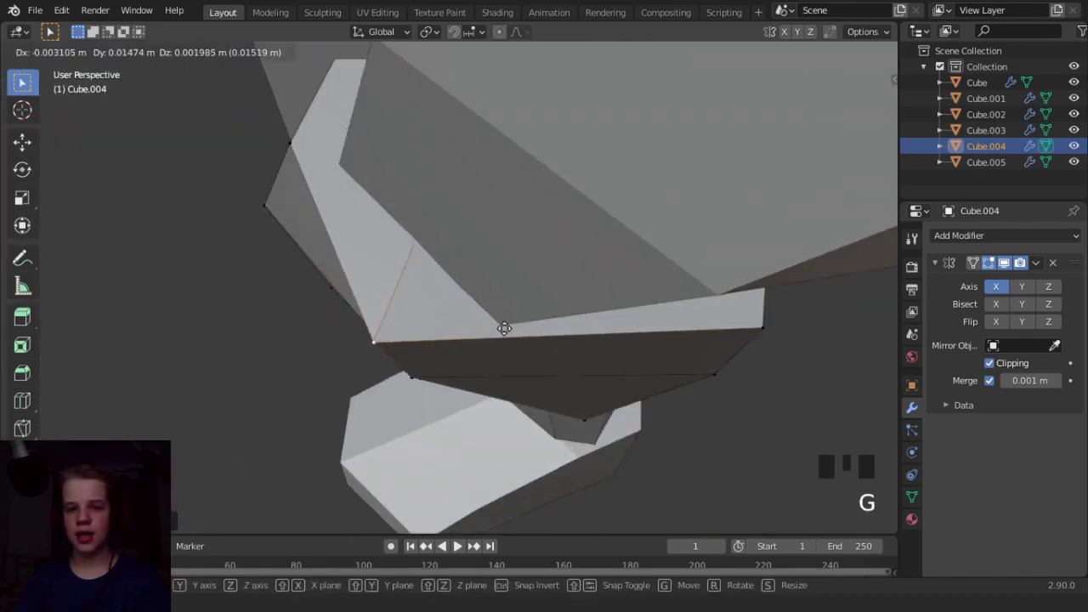
{"action": "left_click", "coordinate": [598, 340]}
Move the hip block's front mid-height vertex about 0.04 m back and 0.02 m up in right side view.
{"action": "middle_click_drag", "start_coordinate": [599, 340], "coordinate": [452, 278]}
{"action": "key", "text": "KP_3"}
{"action": "key", "text": "z"}
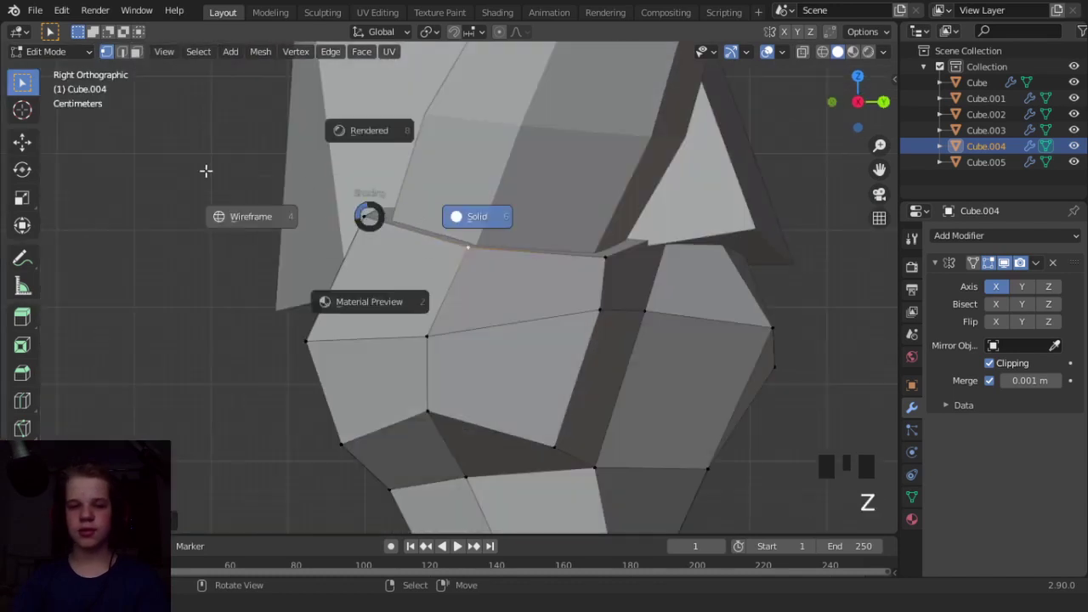
{"action": "left_click", "coordinate": [206, 170]}
{"action": "middle_click_drag", "start_coordinate": [433, 240], "coordinate": [507, 209], "text": "shift"}
{"action": "key", "text": "z"}
{"action": "left_click", "coordinate": [348, 311]}
{"action": "key", "text": "g"}
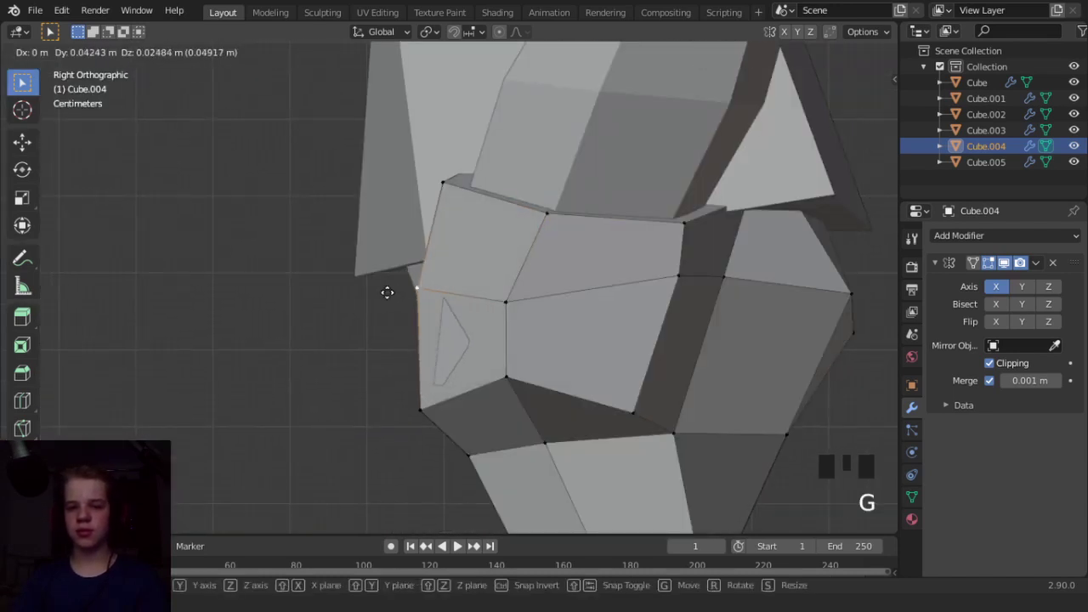
Move the lower front outer vertex of the hip block down about 0.05 m and finish editing the leg mesh.
{"action": "middle_click_drag", "start_coordinate": [387, 292], "coordinate": [361, 389]}
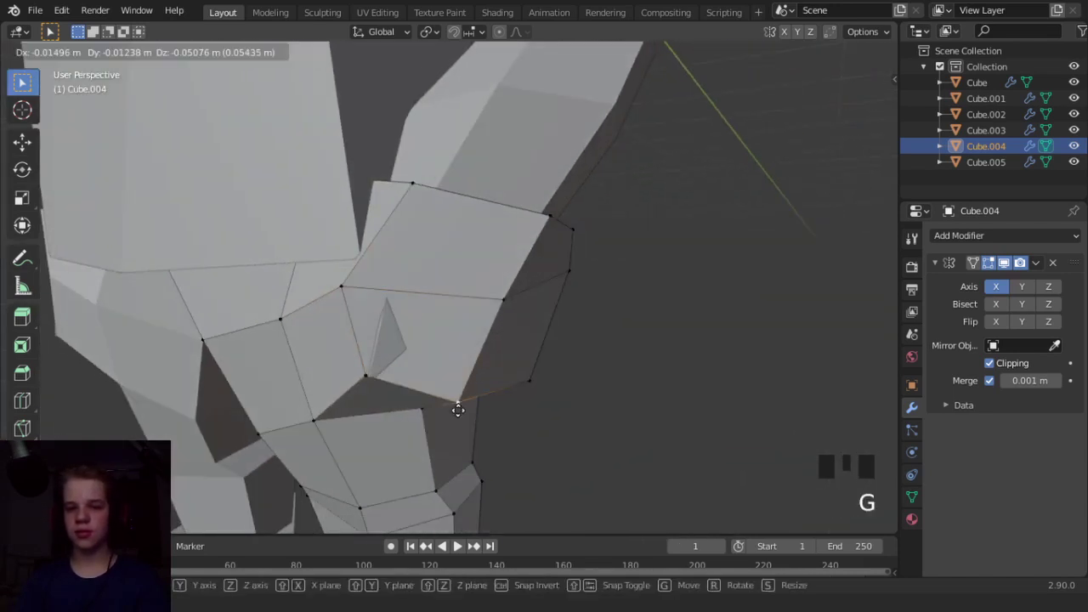
{"action": "left_click", "coordinate": [458, 411]}
{"action": "key", "text": "Tab"}
Reposition the hand's end vertices in front view to keep the hand inside the hip block, and finish editing the arm.
{"action": "right_click", "coordinate": [531, 178]}
{"action": "key", "text": "Tab"}
{"action": "scroll", "coordinate": [460, 246], "scroll_direction": "down", "scroll_amount": 5}
{"action": "key", "text": "KP_1"}
{"action": "key", "text": "z"}
{"action": "left_click", "coordinate": [518, 329]}
{"action": "scroll", "coordinate": [527, 314], "scroll_direction": "up", "scroll_amount": 4}
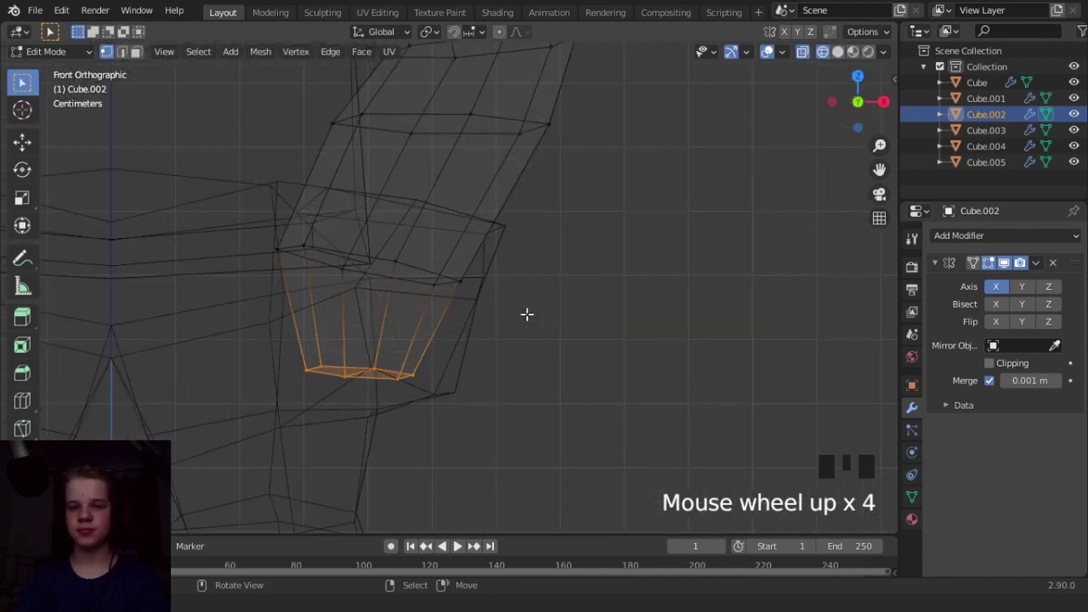
{"action": "left_click", "coordinate": [495, 302]}
{"action": "key", "text": "z"}
{"action": "left_click", "coordinate": [567, 317]}
{"action": "key", "text": "Tab"}
Reopen the leg mesh for editing and reposition a vertex on the outer side of the hip block.
{"action": "scroll", "coordinate": [507, 330], "scroll_direction": "down", "scroll_amount": 6}
{"action": "middle_click_drag", "start_coordinate": [506, 328], "coordinate": [454, 323]}
{"action": "key", "text": "alt+a"}
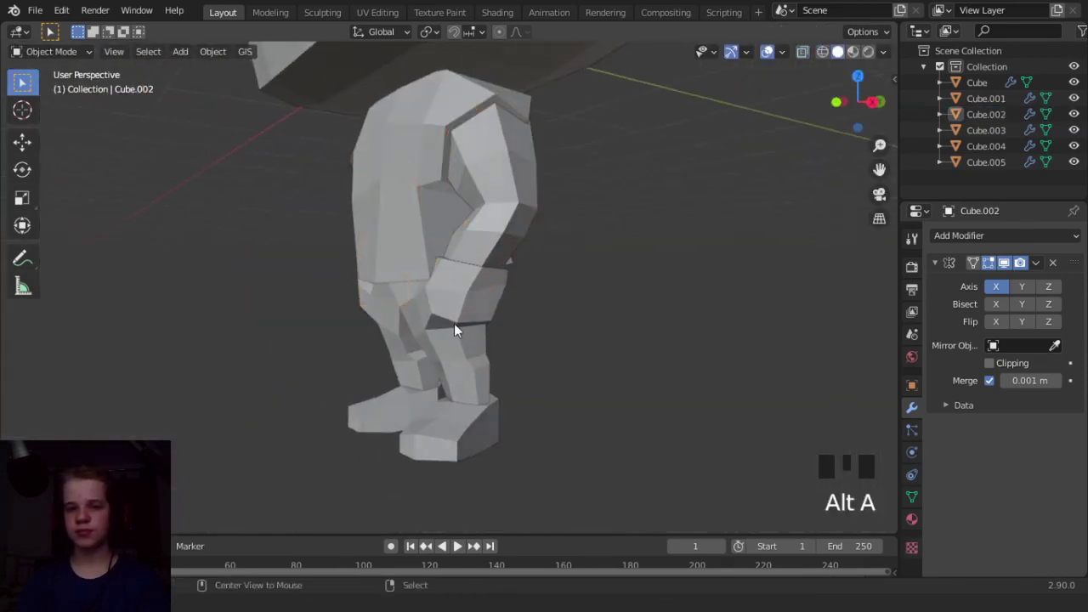
{"action": "right_click", "coordinate": [460, 319]}
{"action": "key", "text": "Tab"}
{"action": "key", "text": "KP_1"}
{"action": "key", "text": "alt+a"}
{"action": "scroll", "coordinate": [369, 352], "scroll_direction": "up", "scroll_amount": 6}
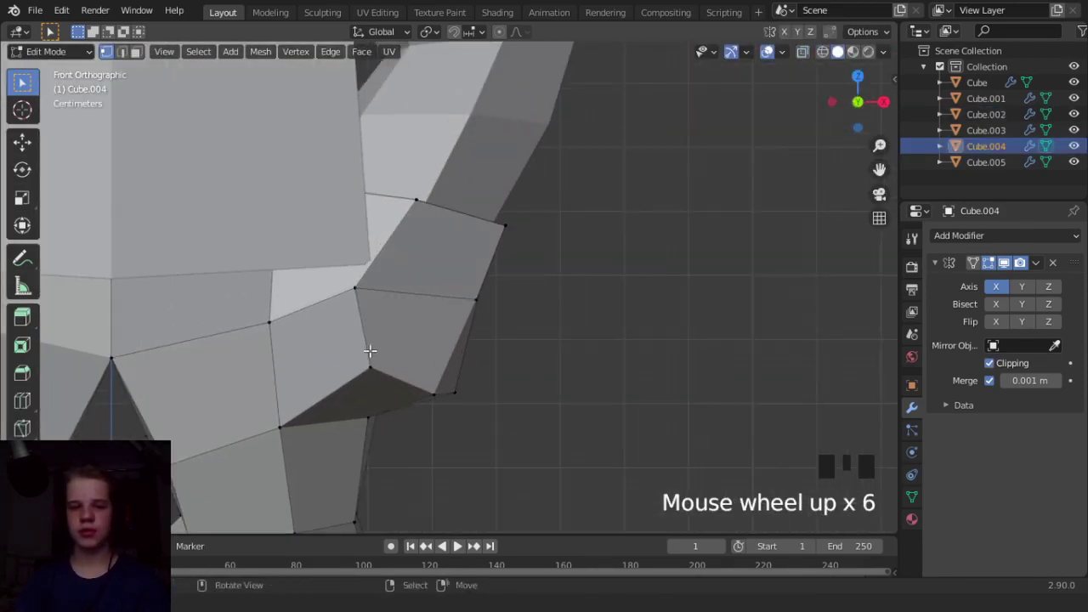
{"action": "scroll", "coordinate": [381, 293], "scroll_direction": "down", "scroll_amount": 1}
{"action": "middle_click_drag", "start_coordinate": [535, 297], "coordinate": [447, 291]}
{"action": "scroll", "coordinate": [447, 289], "scroll_direction": "up", "scroll_amount": 4}
{"action": "key", "text": "g"}
{"action": "left_click", "coordinate": [467, 294]}
Reposition the mid-height front corner vertex of the outer hip from two perspective angles.
{"action": "right_click", "coordinate": [522, 301]}
{"action": "scroll", "coordinate": [523, 305], "scroll_direction": "down", "scroll_amount": 4}
{"action": "middle_click_drag", "start_coordinate": [525, 310], "coordinate": [571, 399]}
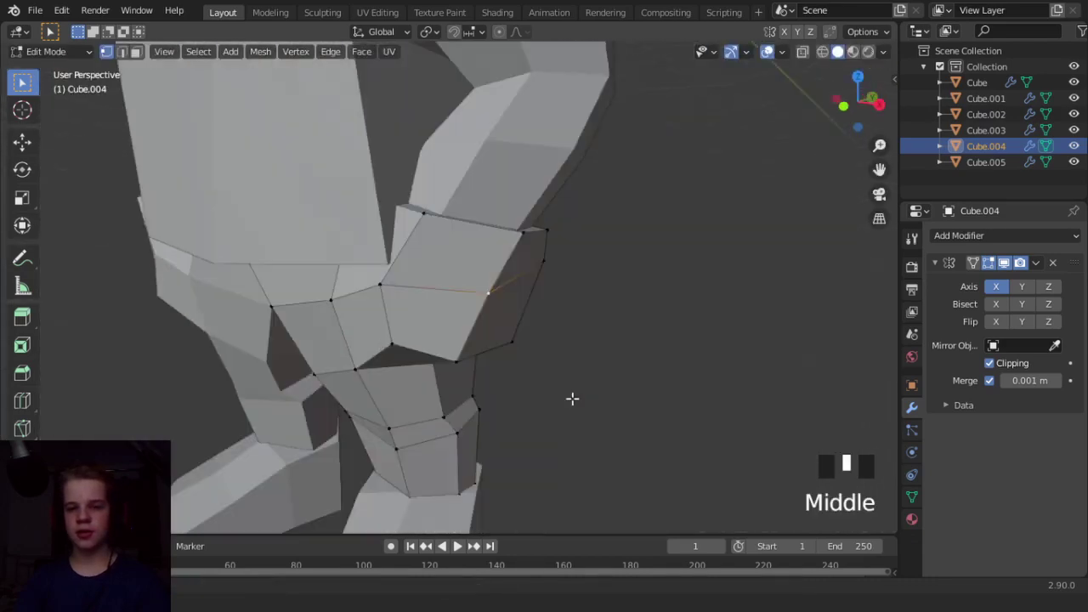
{"action": "key", "text": "g"}
{"action": "left_click", "coordinate": [552, 348]}
{"action": "middle_click_drag", "start_coordinate": [553, 347], "coordinate": [463, 321]}
{"action": "scroll", "coordinate": [476, 321], "scroll_direction": "up", "scroll_amount": 4}
{"action": "key", "text": "g"}
{"action": "left_click", "coordinate": [634, 342]}
Reposition the mid-height and lower vertices on the outer hip block, and finish editing the leg mesh.
{"action": "right_click", "coordinate": [681, 273]}
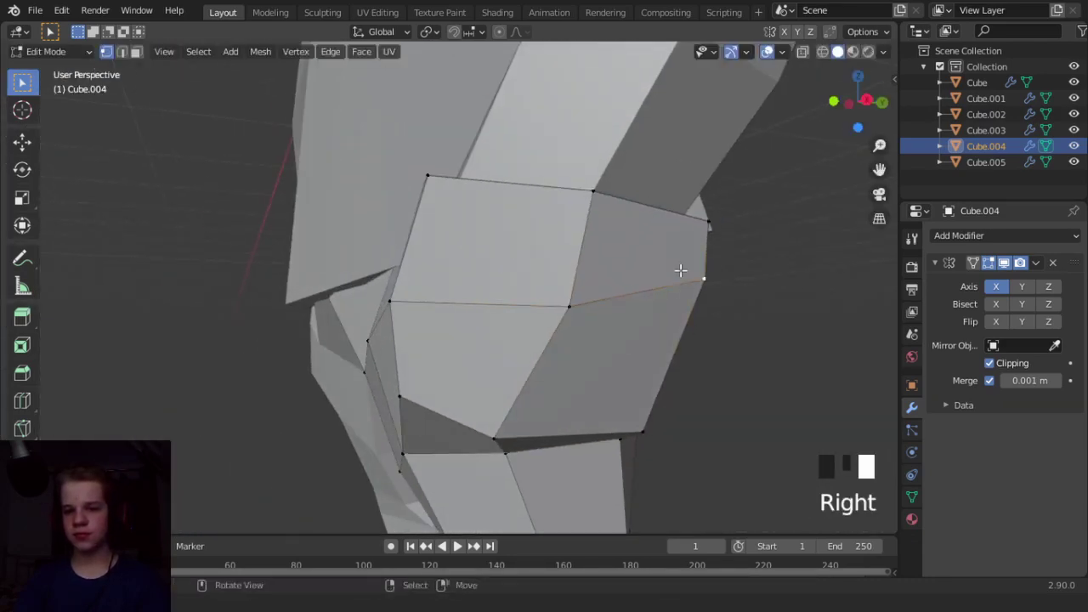
{"action": "key", "text": "g"}
{"action": "right_click", "coordinate": [674, 326]}
{"action": "scroll", "coordinate": [474, 399], "scroll_direction": "down", "scroll_amount": 4}
{"action": "scroll", "coordinate": [516, 367], "scroll_direction": "up", "scroll_amount": 2}
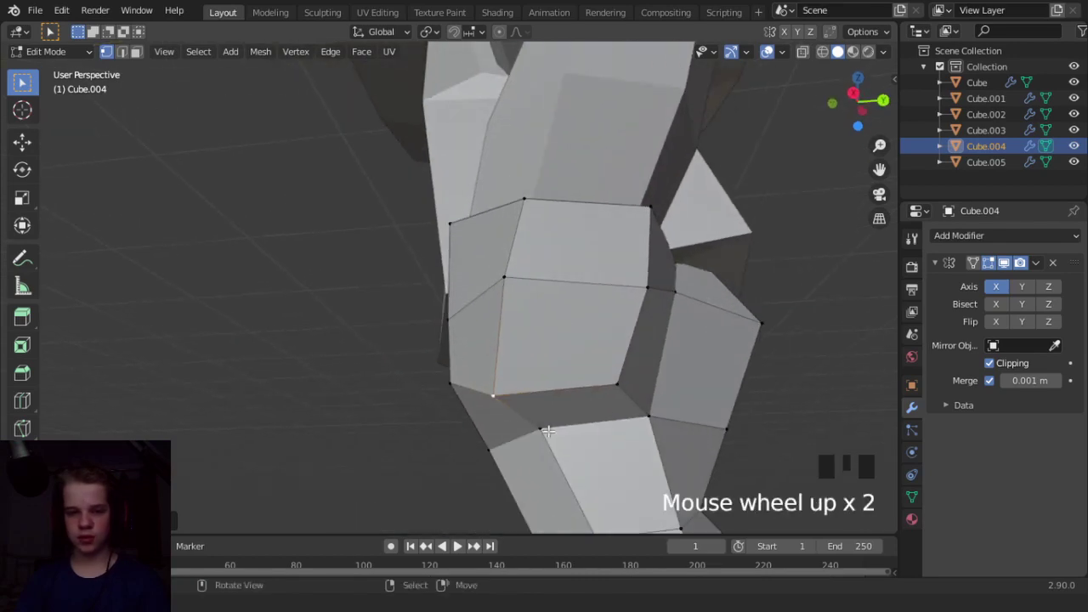
{"action": "middle_click_drag", "start_coordinate": [516, 367], "coordinate": [363, 391]}
{"action": "key", "text": "g"}
{"action": "key", "text": "Tab"}
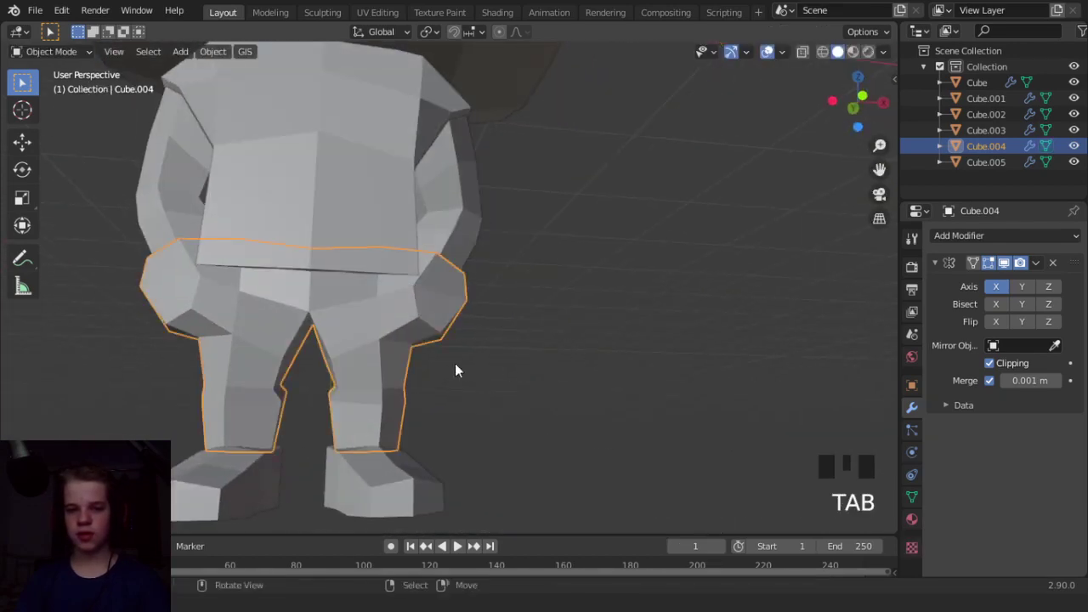
Deselect everything and examine the whole character's proportions from the front and the back.
{"action": "key", "text": "alt+a"}
{"action": "key", "text": "KP_1"}
{"action": "scroll", "coordinate": [455, 345], "scroll_direction": "down", "scroll_amount": 1}
{"action": "scroll", "coordinate": [471, 336], "scroll_direction": "up", "scroll_amount": 6}
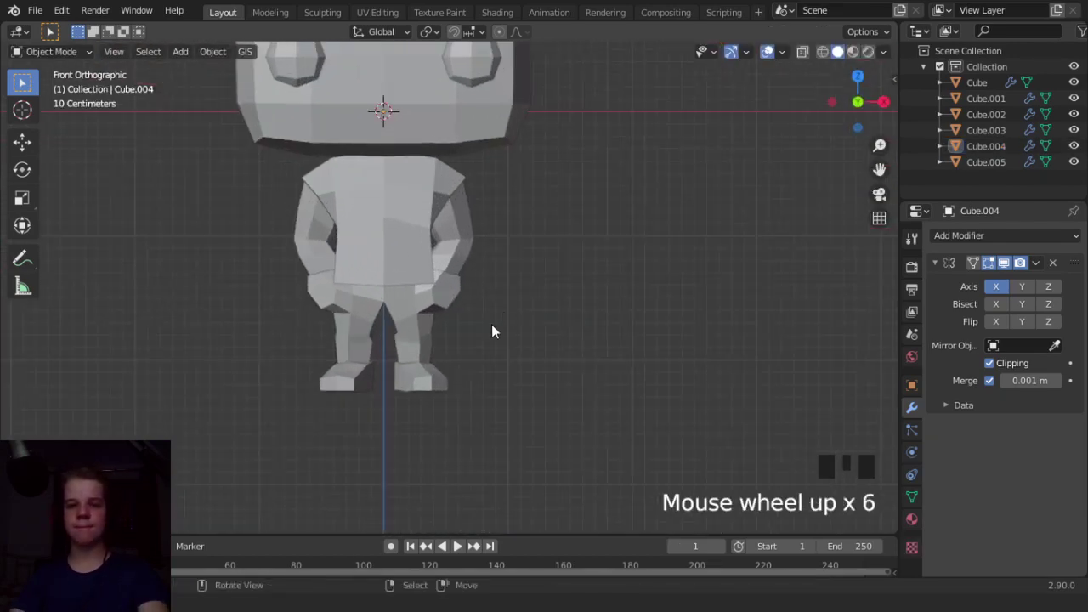
{"action": "middle_click_drag", "start_coordinate": [493, 333], "coordinate": [525, 281]}
{"action": "key", "text": "Tab"}
{"action": "key", "text": "Tab"}
{"action": "scroll", "coordinate": [489, 295], "scroll_direction": "down", "scroll_amount": 7}
{"action": "middle_click_drag", "start_coordinate": [526, 281], "coordinate": [298, 353], "text": "shift"}
{"action": "middle_click_drag", "start_coordinate": [383, 367], "coordinate": [362, 365]}
{"action": "scroll", "coordinate": [439, 309], "scroll_direction": "up", "scroll_amount": 2}
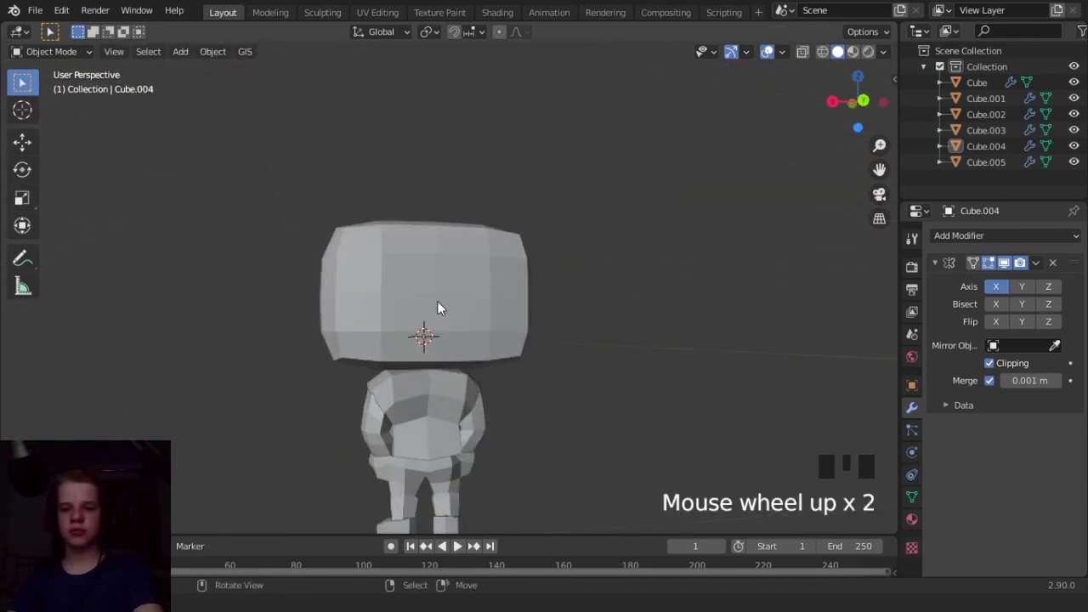
{"action": "key", "text": "KP_1"}
{"action": "scroll", "coordinate": [621, 345], "scroll_direction": "down", "scroll_amount": 7}
{"action": "scroll", "coordinate": [611, 275], "scroll_direction": "up", "scroll_amount": 6}
{"action": "scroll", "coordinate": [611, 274], "scroll_direction": "up", "scroll_amount": 1}
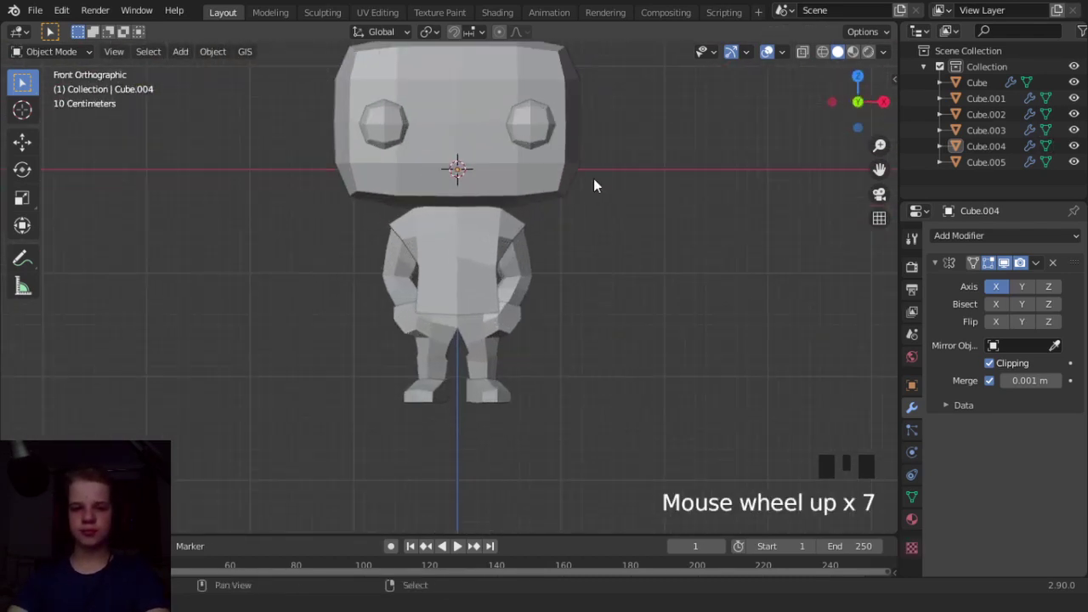
{"action": "middle_click_drag", "start_coordinate": [596, 182], "coordinate": [502, 290], "text": "shift"}
{"action": "scroll", "coordinate": [503, 289], "scroll_direction": "down", "scroll_amount": 5}
{"action": "scroll", "coordinate": [553, 337], "scroll_direction": "up", "scroll_amount": 6}
{"action": "scroll", "coordinate": [548, 340], "scroll_direction": "down", "scroll_amount": 2}
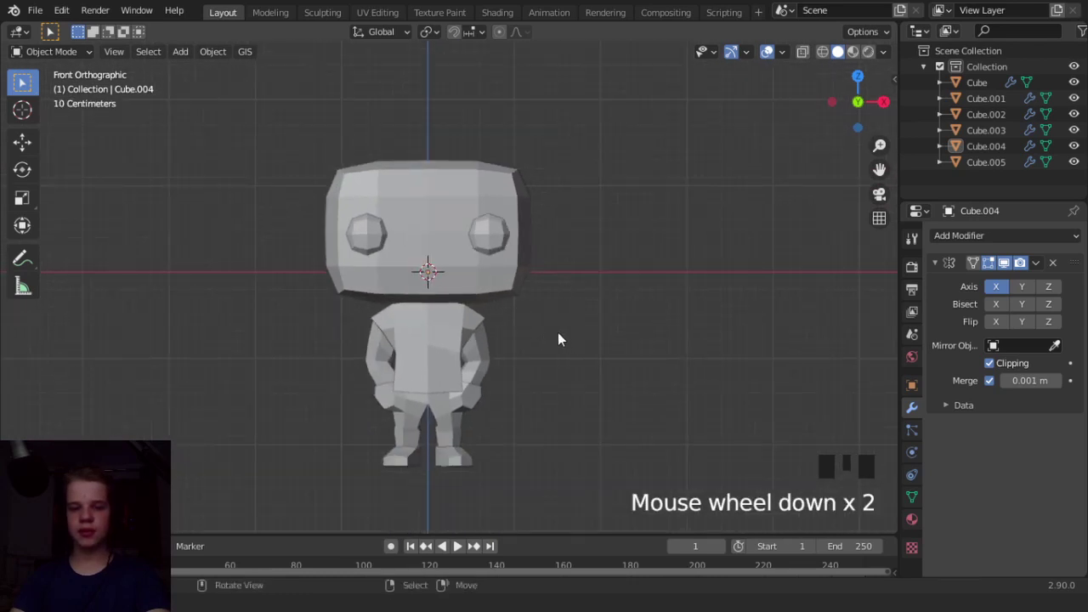
Add a cube and, in its edit mode, move its mesh straight up along Z onto the top of the head.
{"action": "key", "text": "shift+a"}
{"action": "mouse_move", "coordinate": [498, 268]}
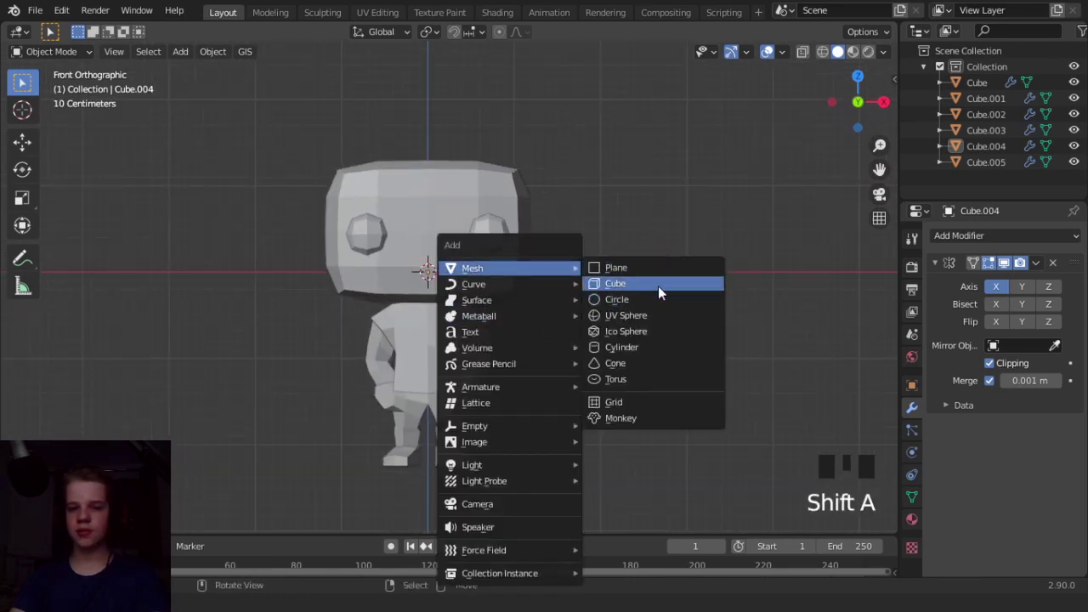
{"action": "left_click", "coordinate": [658, 285]}
{"action": "scroll", "coordinate": [598, 266], "scroll_direction": "down", "scroll_amount": 3}
{"action": "key", "text": "z"}
{"action": "scroll", "coordinate": [616, 267], "scroll_direction": "up", "scroll_amount": 6}
{"action": "middle_click_drag", "start_coordinate": [615, 270], "coordinate": [613, 353], "text": "shift"}
{"action": "scroll", "coordinate": [614, 359], "scroll_direction": "down", "scroll_amount": 5}
{"action": "key", "text": "Tab"}
{"action": "key", "text": "z"}
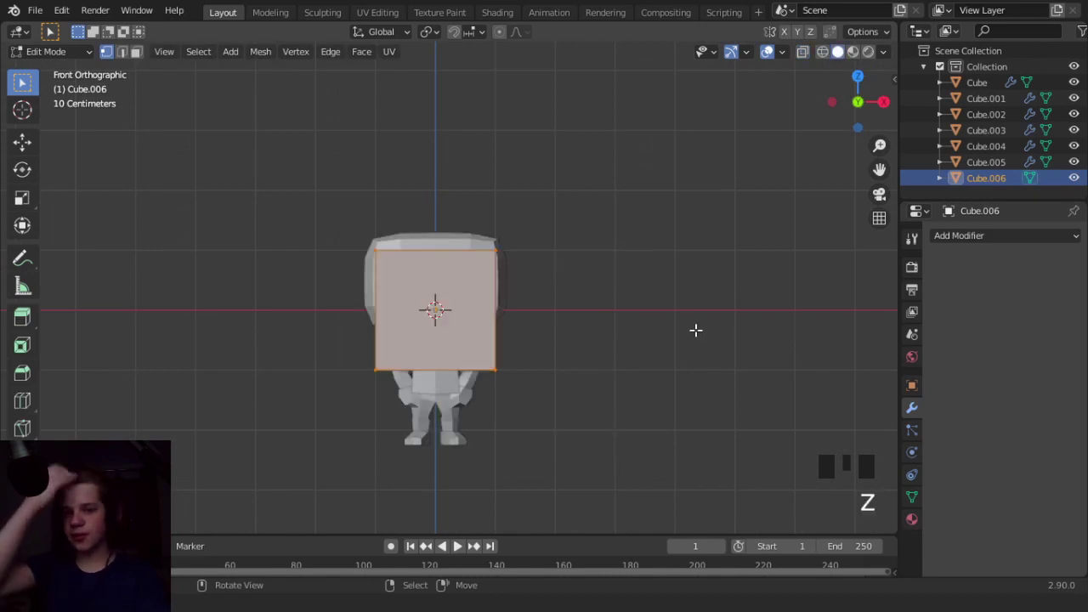
{"action": "scroll", "coordinate": [386, 391], "scroll_direction": "down", "scroll_amount": 4}
{"action": "scroll", "coordinate": [564, 400], "scroll_direction": "up", "scroll_amount": 9}
{"action": "key", "text": "g"}
{"action": "key", "text": "z"}
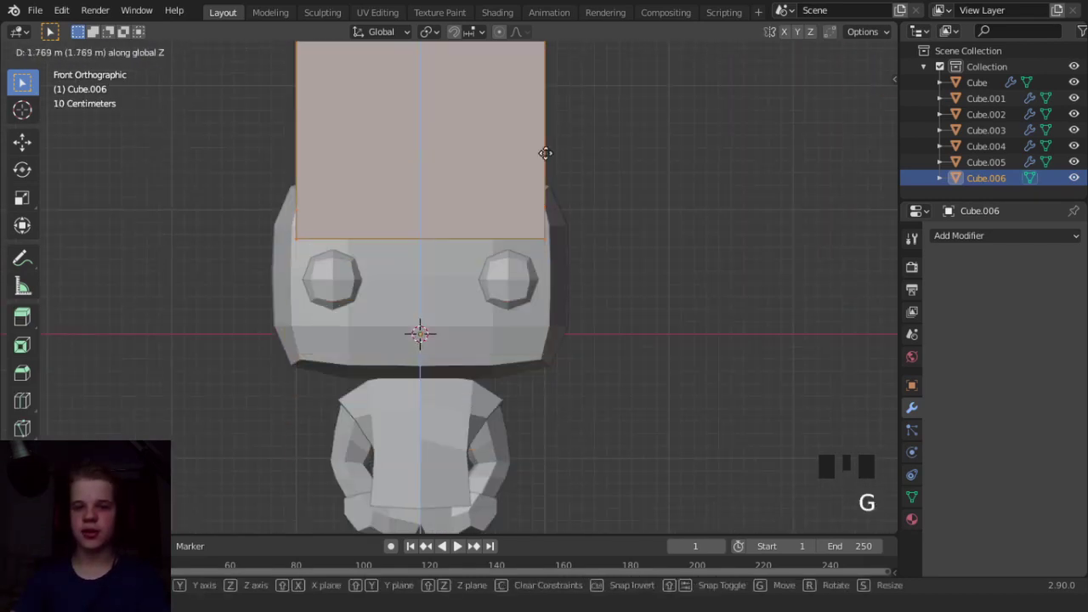
{"action": "left_click", "coordinate": [541, 151]}
In wireframe front view, lower the cube's top vertices, scale them to about half width, and raise them about 0.38 m.
{"action": "scroll", "coordinate": [702, 189], "scroll_direction": "down", "scroll_amount": 5}
{"action": "middle_click_drag", "start_coordinate": [703, 189], "coordinate": [708, 332], "text": "shift"}
{"action": "key", "text": "z"}
{"action": "left_click", "coordinate": [488, 316]}
{"action": "scroll", "coordinate": [485, 315], "scroll_direction": "up", "scroll_amount": 5}
{"action": "middle_click_drag", "start_coordinate": [486, 316], "coordinate": [556, 229], "text": "shift"}
{"action": "key", "text": "alt+a"}
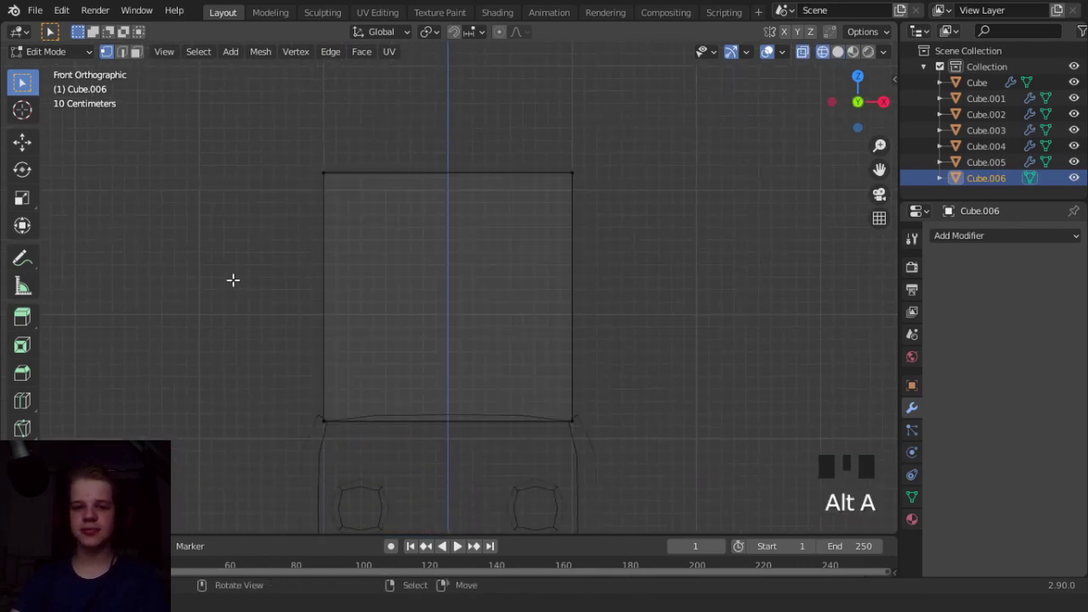
{"action": "left_click_drag", "start_coordinate": [234, 280], "coordinate": [670, 110]}
{"action": "key", "text": "g"}
{"action": "key", "text": "z"}
{"action": "left_click", "coordinate": [672, 281]}
{"action": "key", "text": "s"}
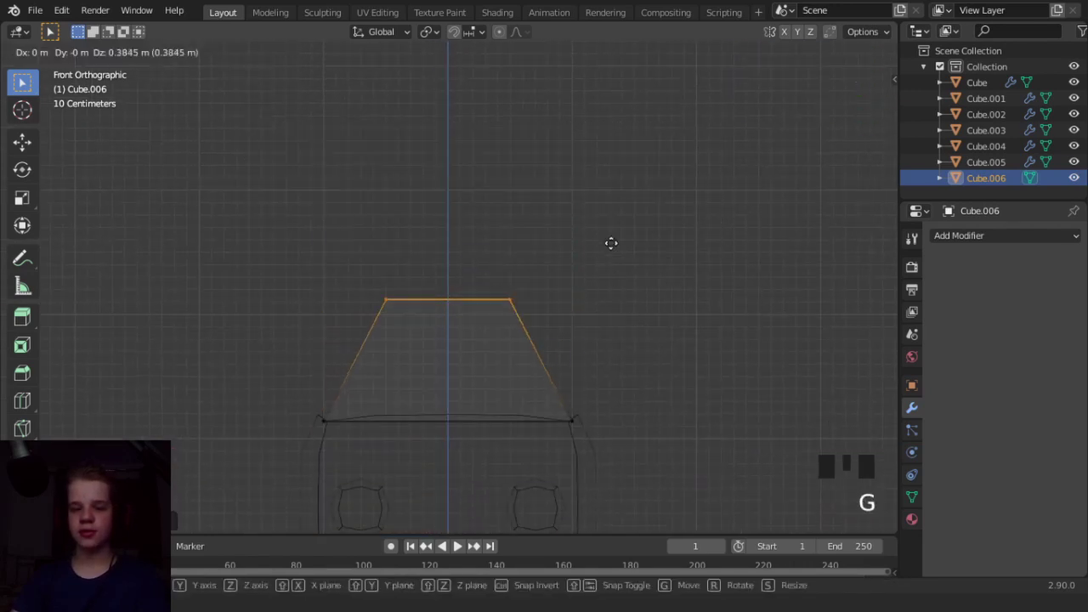
{"action": "left_click", "coordinate": [611, 243]}
Scale the block's top vertices narrower again, reposition them and rotate them so the top slopes down toward the +X side.
{"action": "key", "text": "s"}
{"action": "left_click", "coordinate": [536, 267]}
{"action": "key", "text": "g"}
{"action": "left_click", "coordinate": [541, 296]}
{"action": "key", "text": "r"}
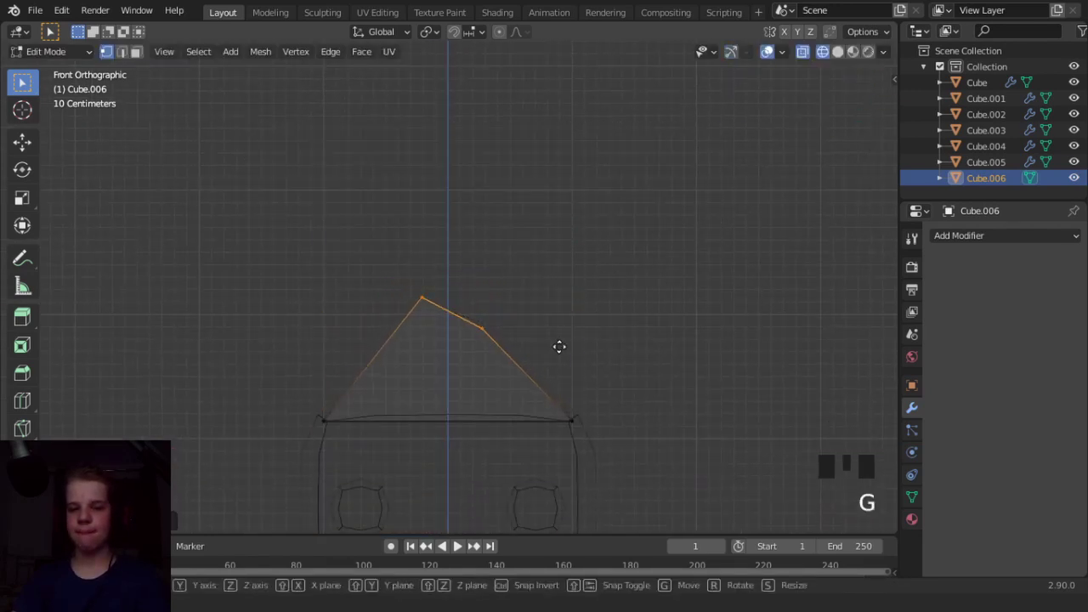
{"action": "left_click", "coordinate": [551, 328]}
{"action": "key", "text": "z"}
{"action": "key", "text": "Tab"}
{"action": "scroll", "coordinate": [578, 343], "scroll_direction": "down", "scroll_amount": 6}
{"action": "key", "text": "z"}
{"action": "scroll", "coordinate": [450, 358], "scroll_direction": "up", "scroll_amount": 8}
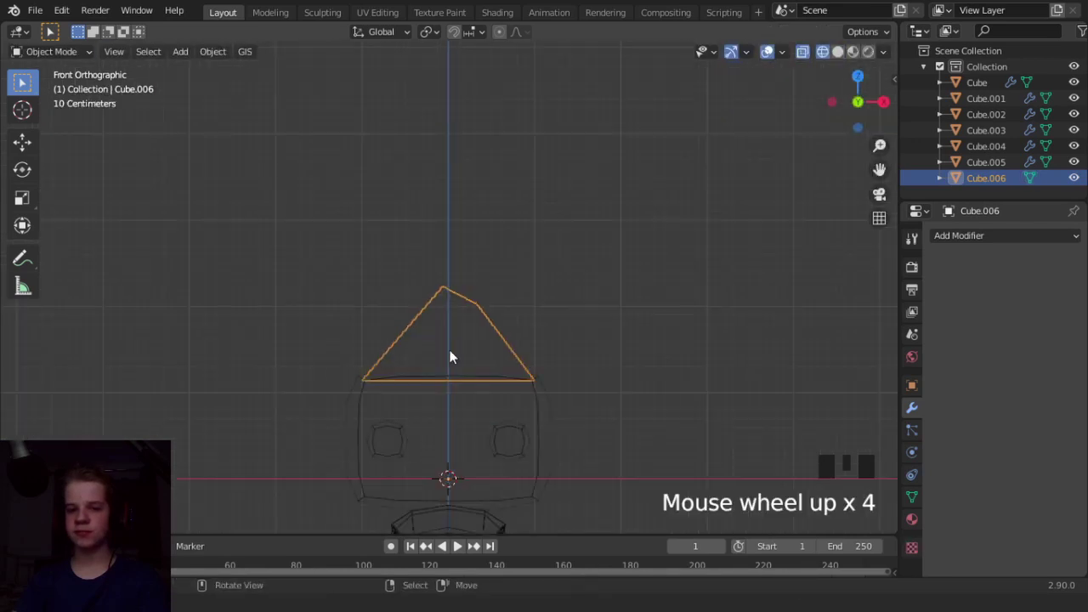
Add a centred horizontal loop cut around the block above the head and scale the loop narrower.
{"action": "key", "text": "Tab"}
{"action": "key", "text": "ctrl+r"}
{"action": "left_click", "coordinate": [558, 364]}
{"action": "right_click", "coordinate": [575, 367]}
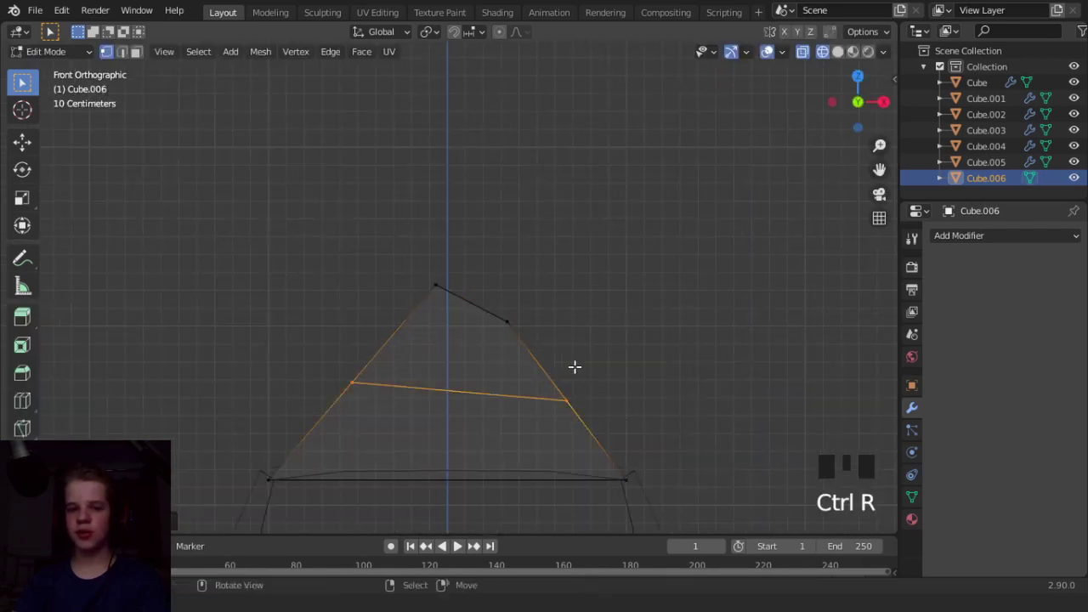
{"action": "left_click", "coordinate": [622, 389]}
Reposition the two pairs of top vertices in front view to form a pointed tip leaning toward the +X side.
{"action": "key", "text": "z"}
{"action": "key", "text": "z"}
{"action": "key", "text": "alt+a"}
{"action": "left_click_drag", "start_coordinate": [379, 335], "coordinate": [499, 245]}
{"action": "key", "text": "g"}
{"action": "left_click", "coordinate": [528, 238]}
{"action": "left_click_drag", "start_coordinate": [488, 341], "coordinate": [547, 287]}
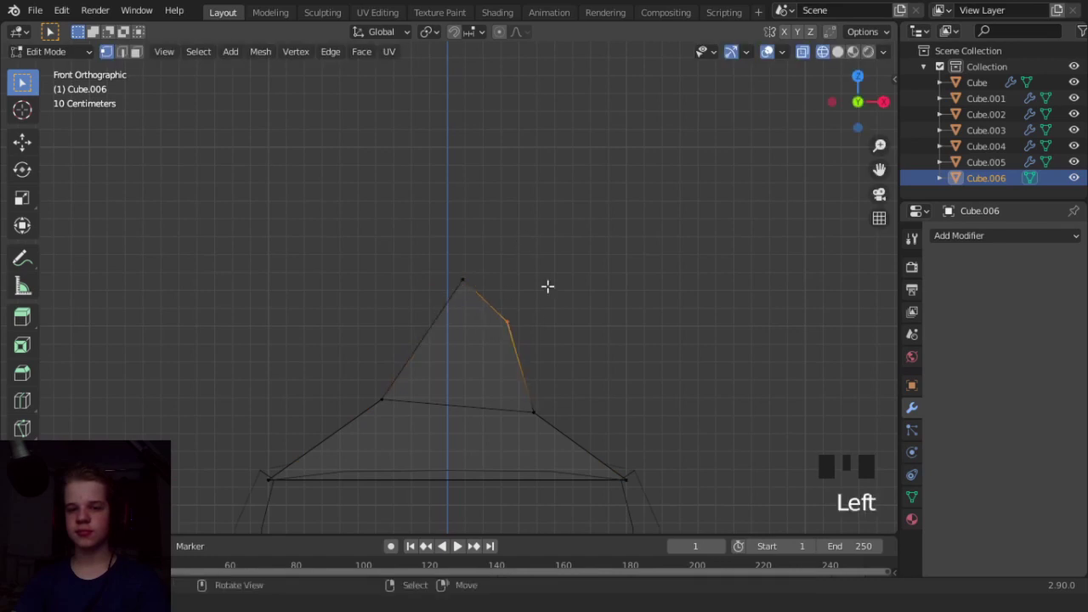
{"action": "key", "text": "g"}
{"action": "left_click", "coordinate": [522, 323]}
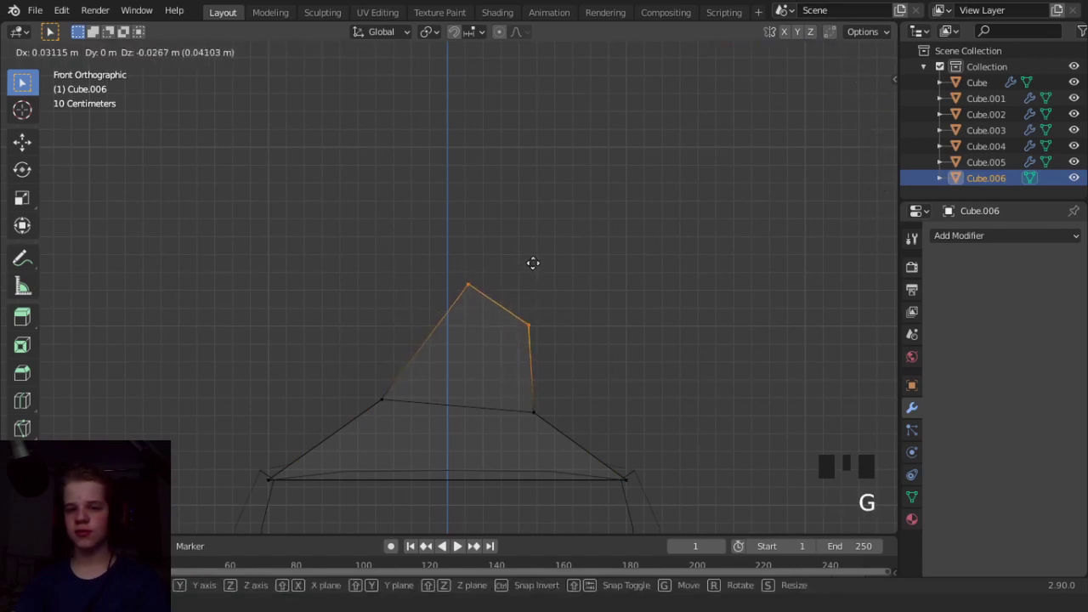
{"action": "left_click_drag", "start_coordinate": [572, 282], "coordinate": [567, 286]}
{"action": "key", "text": "g"}
{"action": "left_click", "coordinate": [557, 315]}
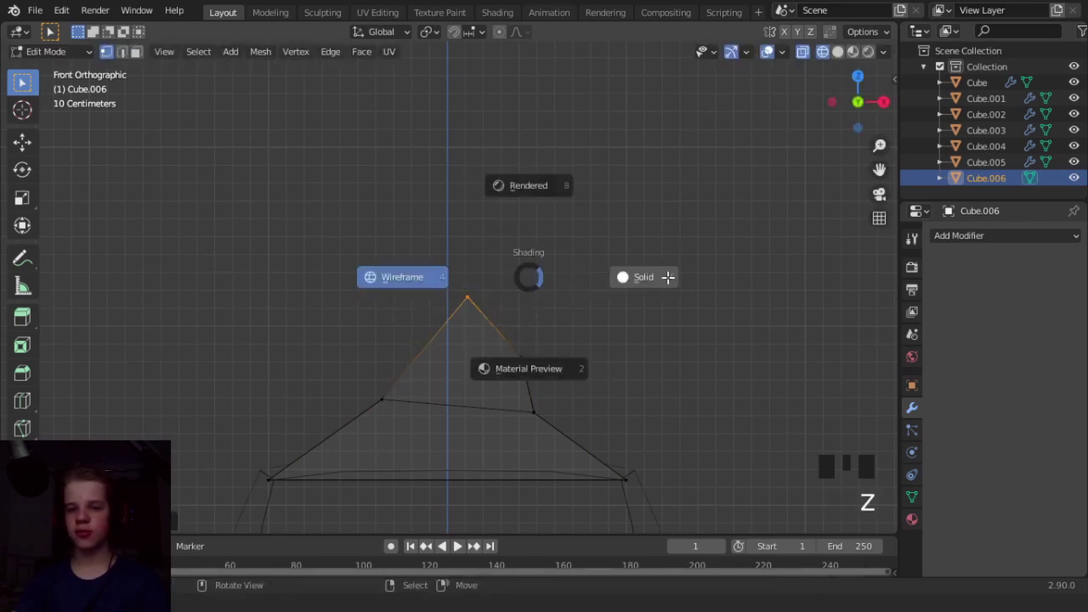
In wireframe right view, move the block's front and back base edges inward along Y to about the head's depth.
{"action": "left_click", "coordinate": [643, 277]}
{"action": "key", "text": "Tab"}
{"action": "scroll", "coordinate": [624, 293], "scroll_direction": "down", "scroll_amount": 6}
{"action": "middle_click_drag", "start_coordinate": [624, 293], "coordinate": [487, 318]}
{"action": "key", "text": "KP_3"}
{"action": "key", "text": "Tab"}
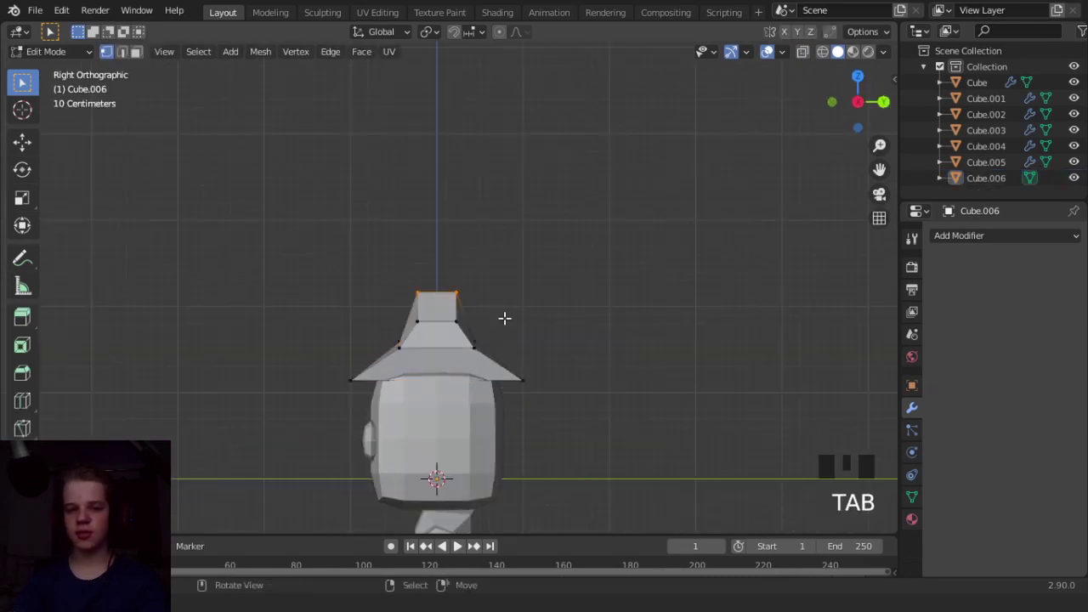
{"action": "key", "text": "z"}
{"action": "left_click", "coordinate": [271, 339]}
{"action": "scroll", "coordinate": [335, 388], "scroll_direction": "up", "scroll_amount": 6}
{"action": "middle_click_drag", "start_coordinate": [335, 389], "coordinate": [432, 241], "text": "shift"}
{"action": "key", "text": "alt+a"}
{"action": "left_click_drag", "start_coordinate": [209, 438], "coordinate": [349, 343]}
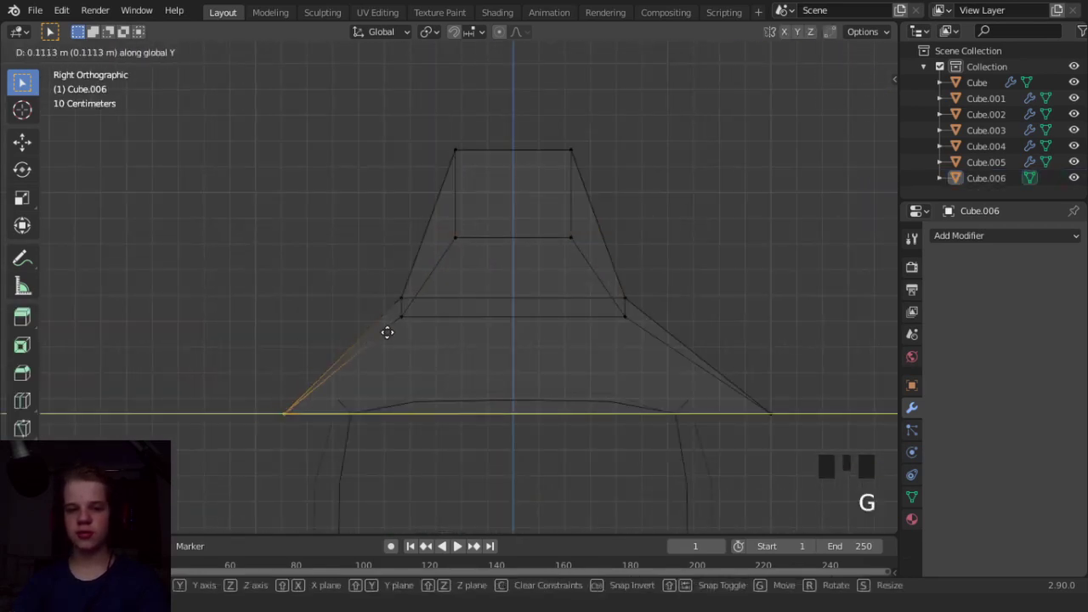
{"action": "left_click", "coordinate": [450, 329]}
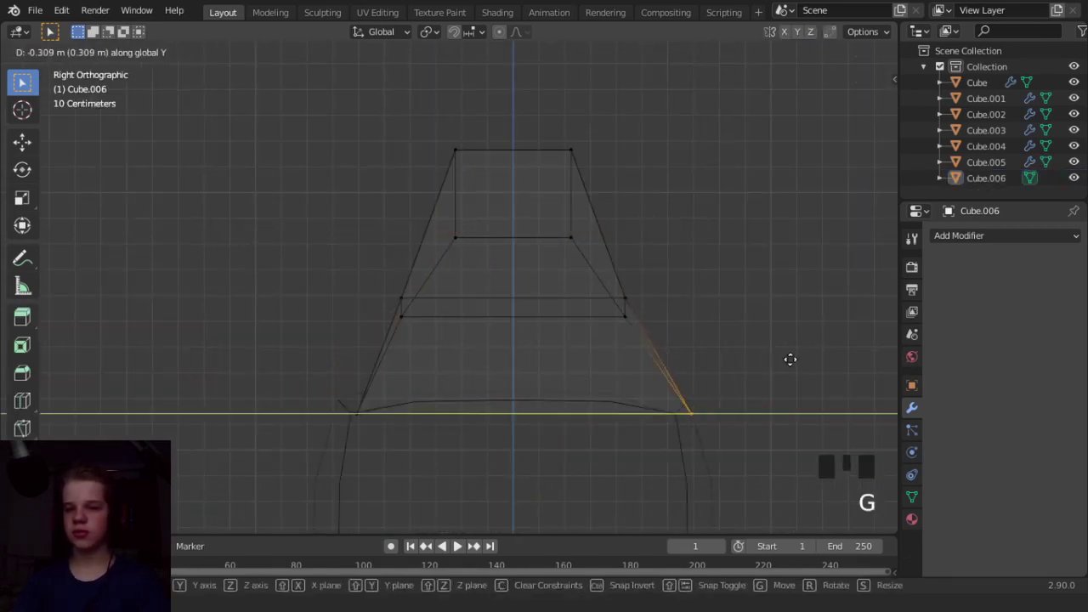
{"action": "left_click", "coordinate": [755, 343]}
Move the block's rear top vertices and rear middle vertices inward and down in side view.
{"action": "left_click", "coordinate": [605, 138]}
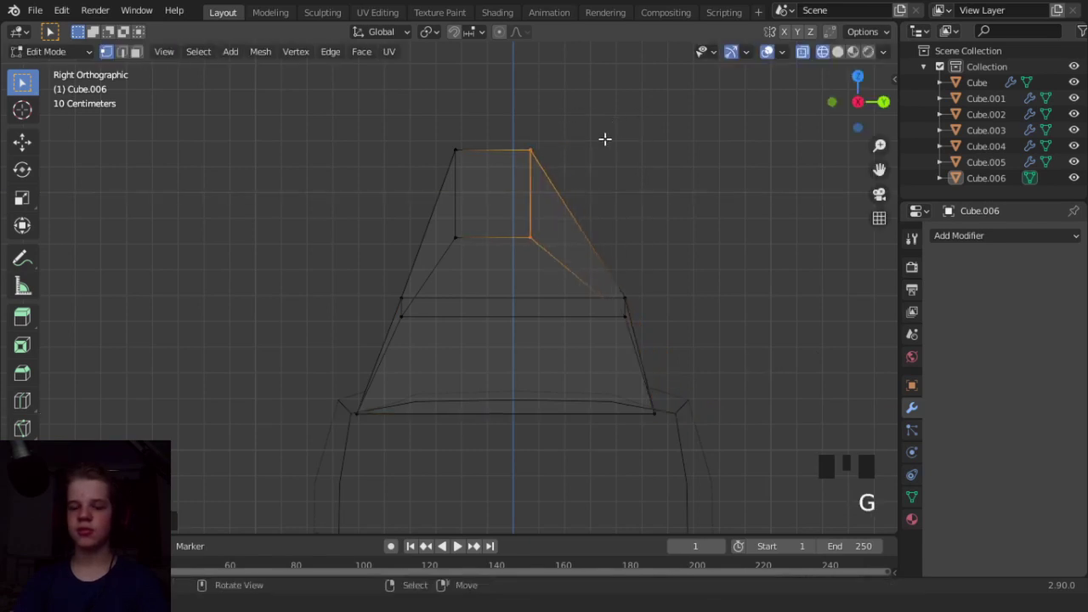
{"action": "key", "text": "g"}
{"action": "left_click", "coordinate": [586, 238]}
{"action": "left_click_drag", "start_coordinate": [566, 352], "coordinate": [666, 260]}
{"action": "key", "text": "g"}
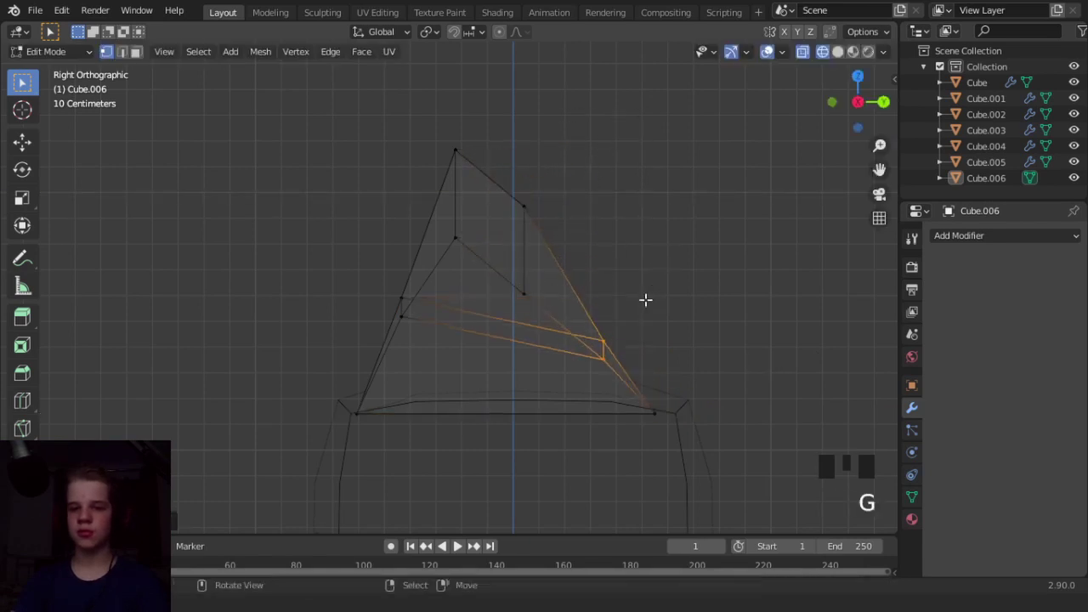
{"action": "left_click", "coordinate": [643, 298]}
Shift the block's front top and middle vertices slightly forward and down in side view.
{"action": "left_click_drag", "start_coordinate": [397, 302], "coordinate": [507, 126]}
{"action": "key", "text": "g"}
{"action": "left_click", "coordinate": [510, 119]}
{"action": "left_click_drag", "start_coordinate": [340, 369], "coordinate": [474, 117]}
{"action": "key", "text": "g"}
{"action": "left_click", "coordinate": [467, 136]}
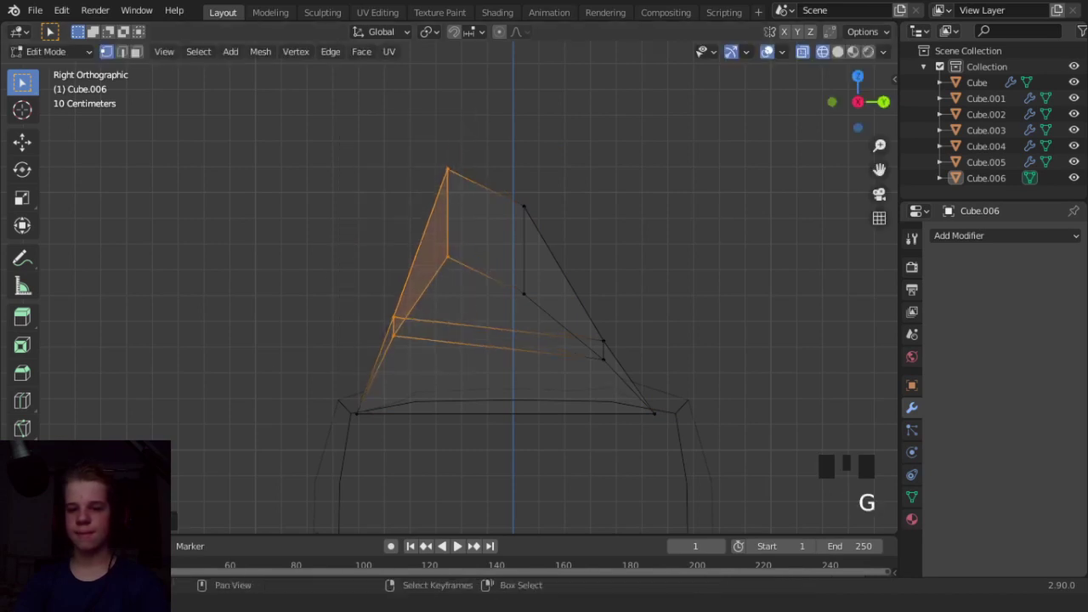
Examine the pointed block on the head in solid shading from the front and from an angle.
{"action": "scroll", "coordinate": [382, 451], "scroll_direction": "down", "scroll_amount": 5}
{"action": "middle_click_drag", "start_coordinate": [510, 374], "coordinate": [681, 359]}
{"action": "key", "text": "Tab"}
{"action": "key", "text": "z"}
{"action": "scroll", "coordinate": [803, 340], "scroll_direction": "up", "scroll_amount": 4}
{"action": "key", "text": "KP_1"}
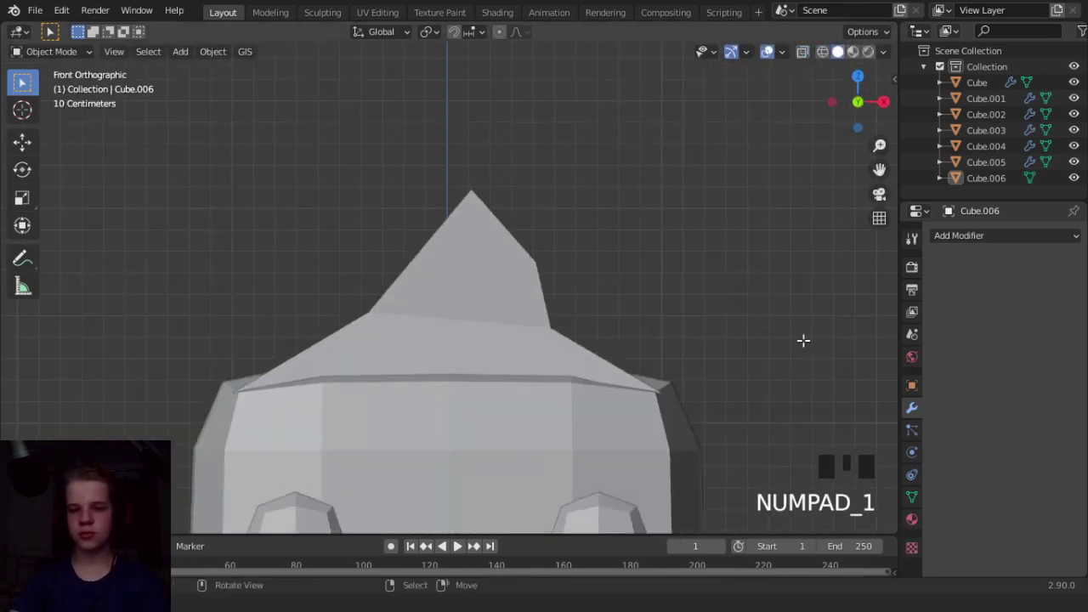
{"action": "key", "text": "Tab"}
{"action": "scroll", "coordinate": [733, 317], "scroll_direction": "down", "scroll_amount": 6}
{"action": "key", "text": "Tab"}
{"action": "middle_click_drag", "start_coordinate": [733, 317], "coordinate": [748, 404]}
Reopen the pointed block for editing and reposition its front base corner vertex on the -X side.
{"action": "key", "text": "Tab"}
{"action": "scroll", "coordinate": [602, 415], "scroll_direction": "up", "scroll_amount": 2}
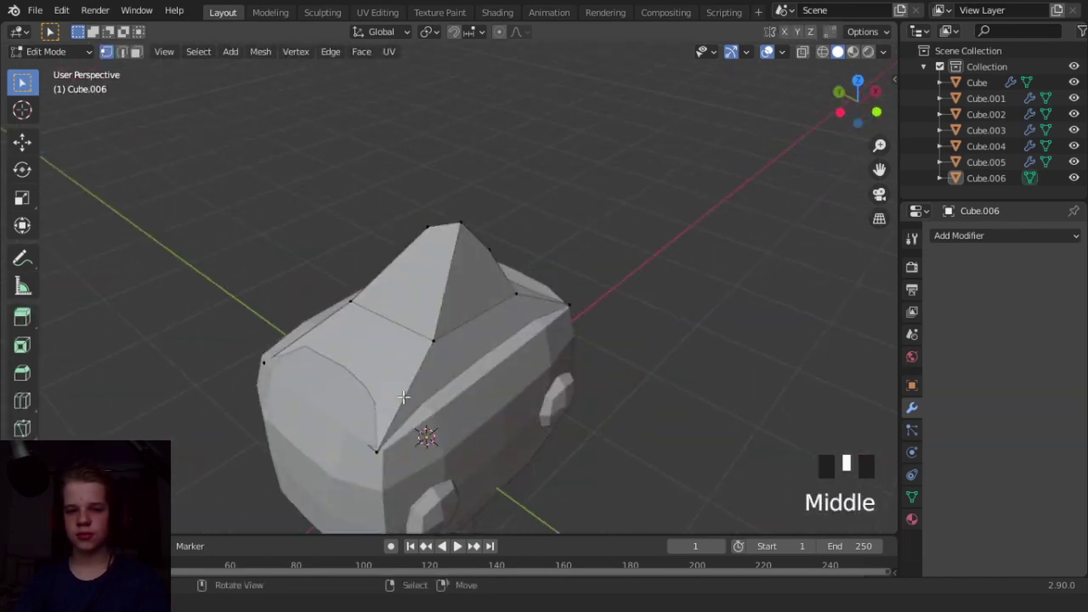
{"action": "right_click", "coordinate": [379, 448]}
{"action": "middle_click_drag", "start_coordinate": [450, 425], "coordinate": [529, 391]}
{"action": "scroll", "coordinate": [529, 390], "scroll_direction": "up", "scroll_amount": 3}
{"action": "key", "text": "g"}
{"action": "left_click", "coordinate": [623, 419]}
Select the whole pointed block in top view, turn it slightly and reposition it over the head.
{"action": "key", "text": "KP_7"}
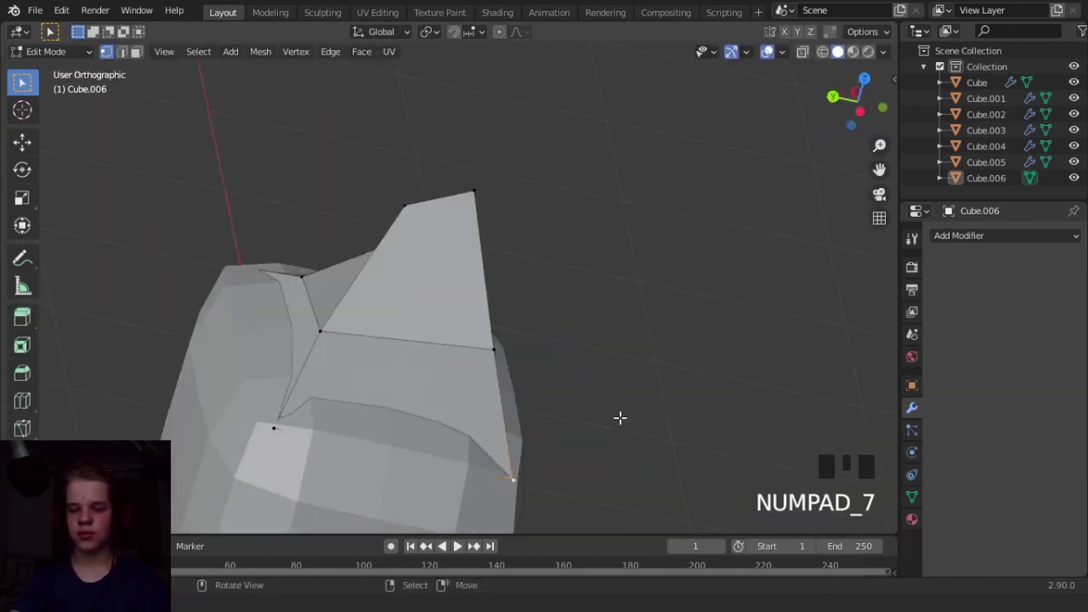
{"action": "key", "text": "a"}
{"action": "key", "text": "g"}
{"action": "left_click", "coordinate": [770, 247]}
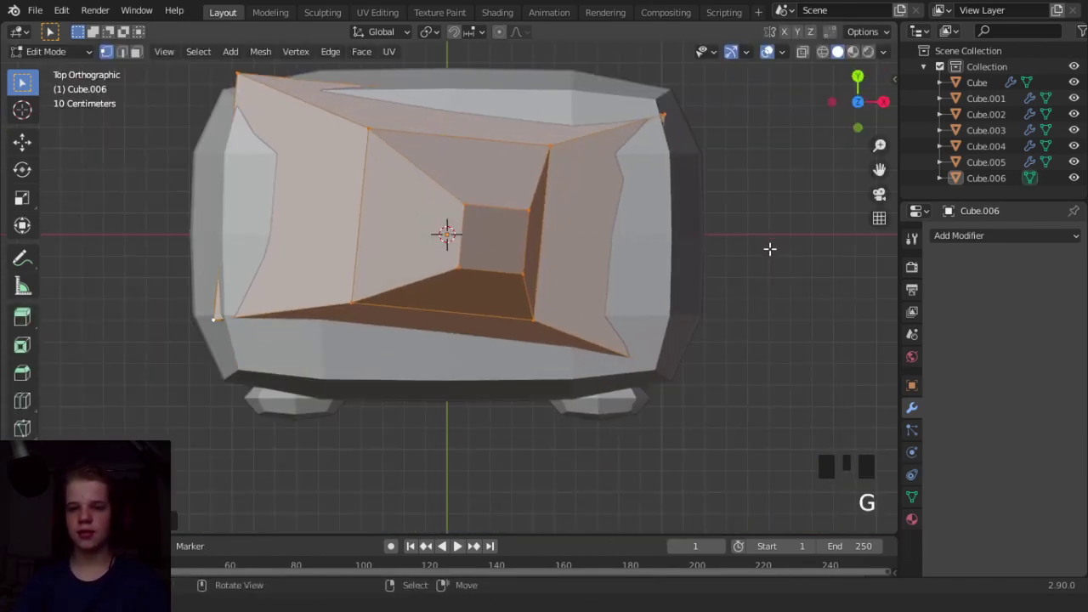
In top view, reposition the block's front base corner vertex on the +X side using wireframe shading.
{"action": "middle_click_drag", "start_coordinate": [770, 246], "coordinate": [711, 228]}
{"action": "scroll", "coordinate": [712, 228], "scroll_direction": "up", "scroll_amount": 2}
{"action": "key", "text": "KP_7"}
{"action": "scroll", "coordinate": [712, 228], "scroll_direction": "up", "scroll_amount": 2}
{"action": "right_click", "coordinate": [640, 360]}
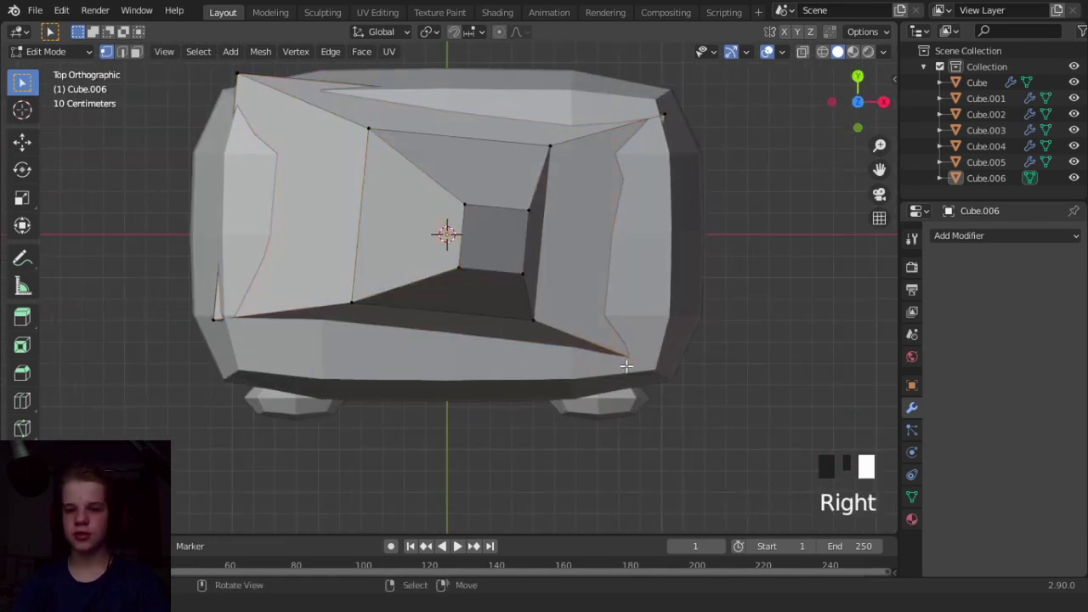
{"action": "key", "text": "z"}
{"action": "key", "text": "g"}
{"action": "left_click", "coordinate": [674, 362]}
{"action": "key", "text": "z"}
{"action": "key", "text": "z"}
In top view, reposition the block's two rear base corners and its front -X base corner within the head's outline.
{"action": "right_click", "coordinate": [674, 116]}
{"action": "key", "text": "g"}
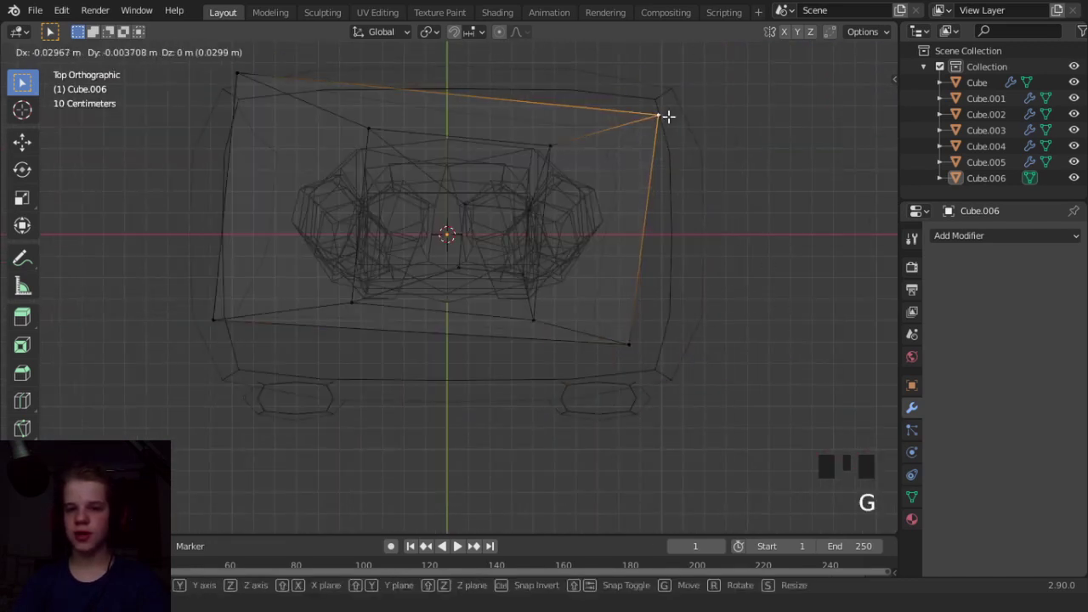
{"action": "left_click", "coordinate": [669, 116]}
{"action": "right_click", "coordinate": [240, 71]}
{"action": "key", "text": "g"}
{"action": "left_click", "coordinate": [264, 103]}
{"action": "right_click", "coordinate": [214, 319]}
{"action": "key", "text": "g"}
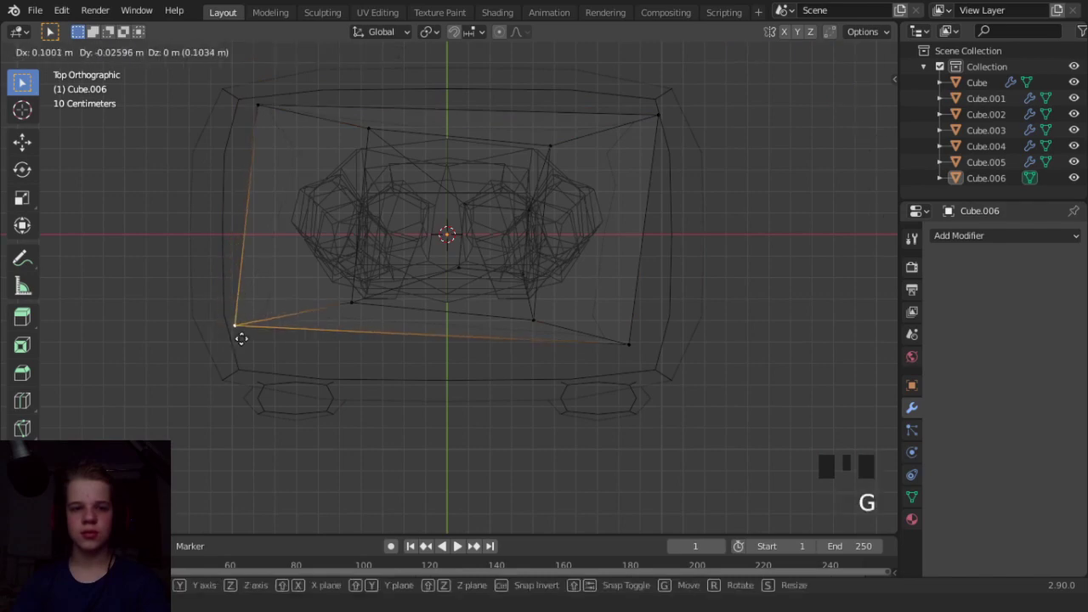
{"action": "left_click", "coordinate": [242, 330]}
{"action": "key", "text": "z"}
{"action": "key", "text": "Tab"}
In side view, reposition the rear vertices of the pointed block's upper part.
{"action": "scroll", "coordinate": [559, 296], "scroll_direction": "down", "scroll_amount": 5}
{"action": "middle_click_drag", "start_coordinate": [559, 296], "coordinate": [563, 220]}
{"action": "key", "text": "Tab"}
{"action": "scroll", "coordinate": [563, 220], "scroll_direction": "up", "scroll_amount": 5}
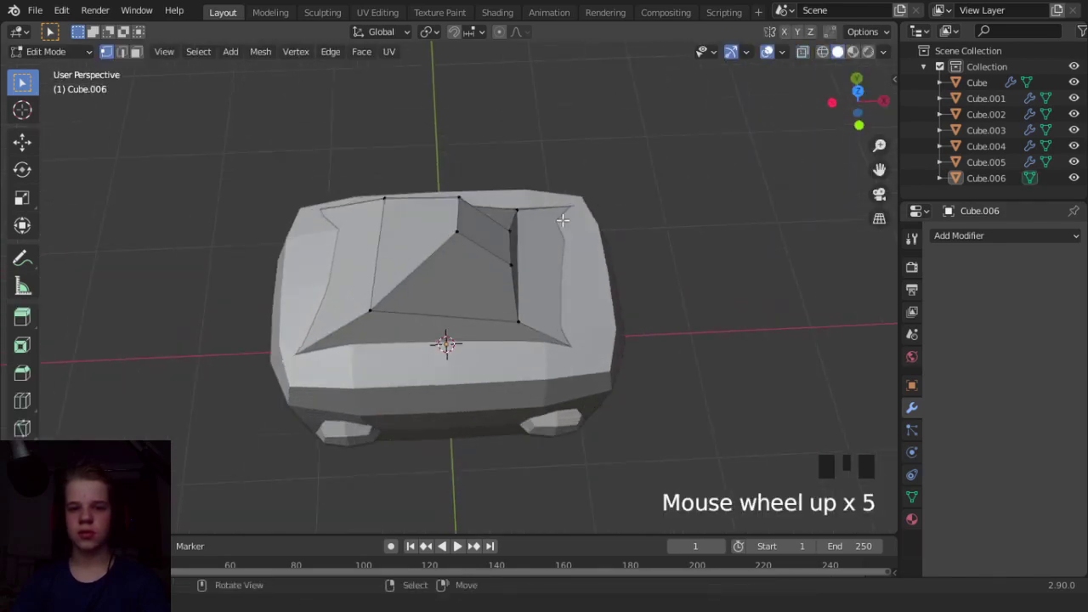
{"action": "key", "text": "KP_3"}
{"action": "scroll", "coordinate": [590, 277], "scroll_direction": "up", "scroll_amount": 6}
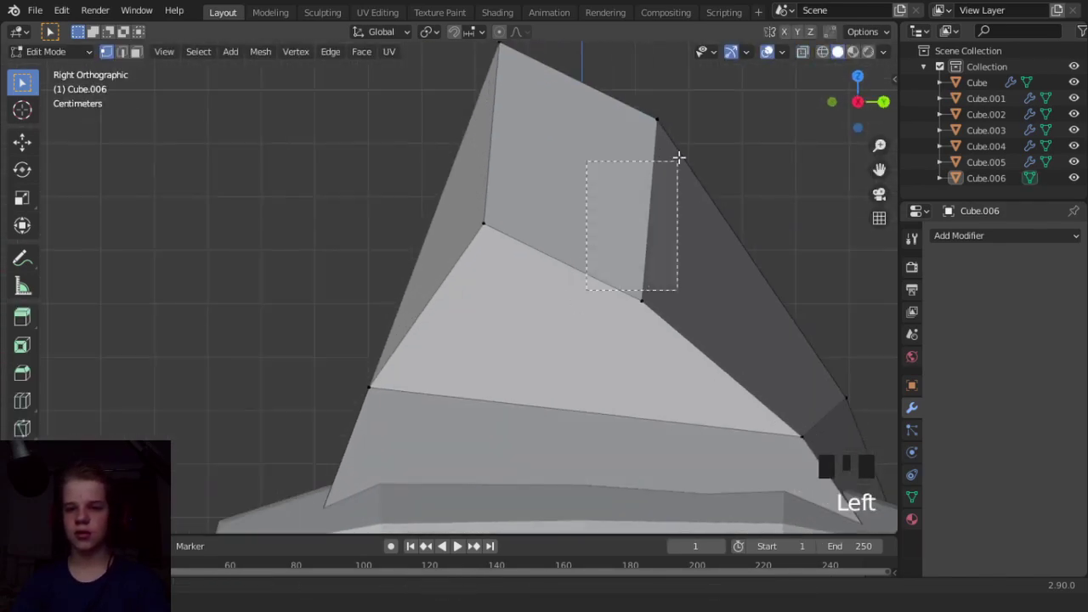
{"action": "key", "text": "g"}
{"action": "left_click", "coordinate": [664, 260]}
{"action": "middle_click_drag", "start_coordinate": [664, 260], "coordinate": [711, 345]}
{"action": "key", "text": "Tab"}
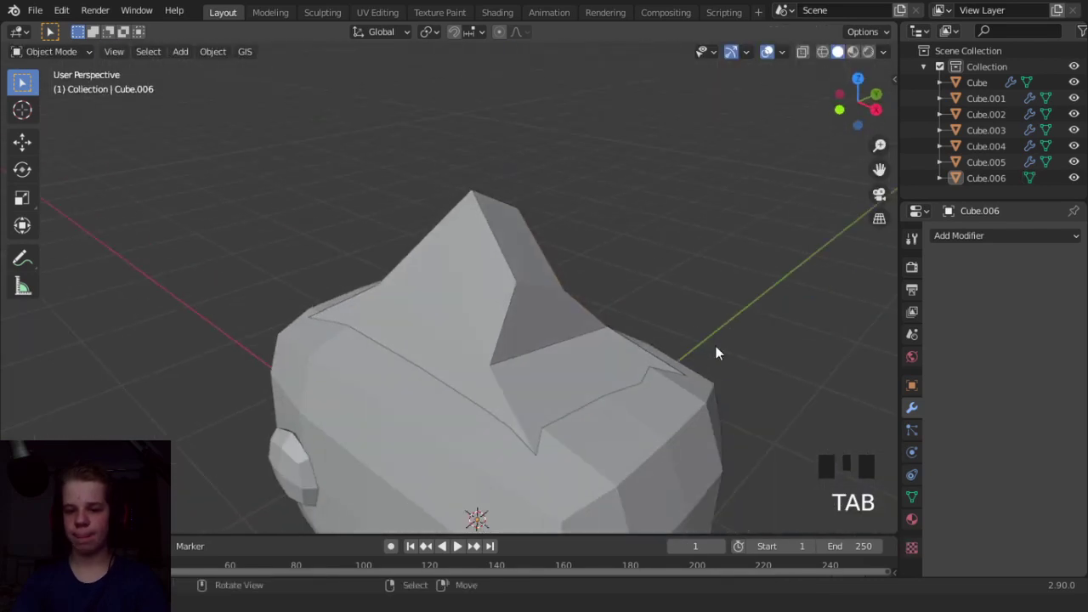
In top view, move the rear edge of the block's top face toward the back of the head.
{"action": "key", "text": "Tab"}
{"action": "key", "text": "KP_7"}
{"action": "scroll", "coordinate": [536, 266], "scroll_direction": "up", "scroll_amount": 1}
{"action": "right_click", "coordinate": [530, 269]}
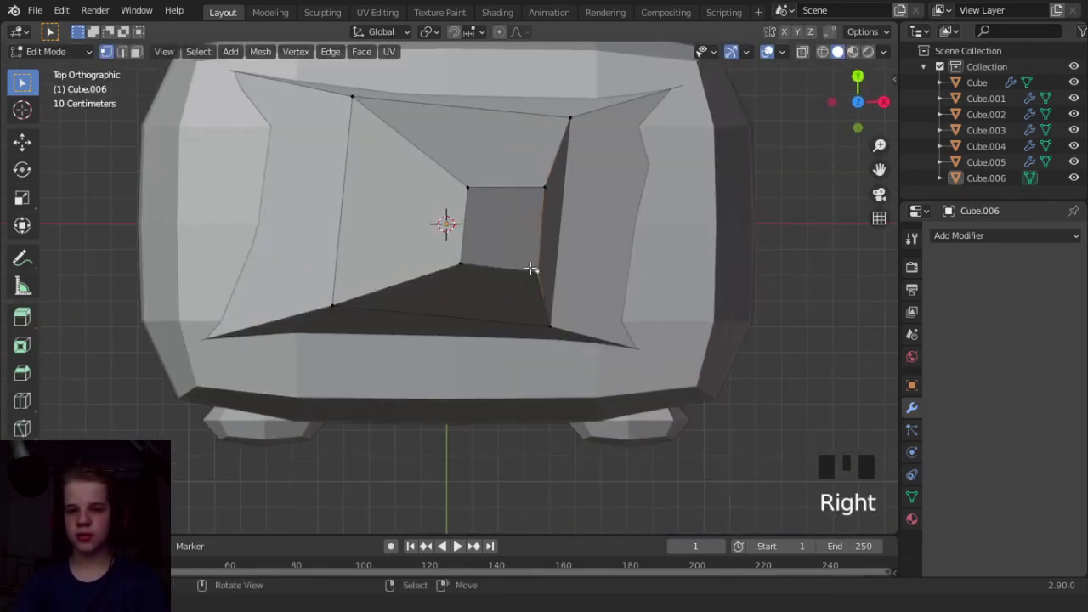
{"action": "scroll", "coordinate": [506, 188], "scroll_direction": "down", "scroll_amount": 2}
{"action": "middle_click_drag", "start_coordinate": [505, 188], "coordinate": [494, 294], "text": "shift"}
{"action": "key", "text": "g"}
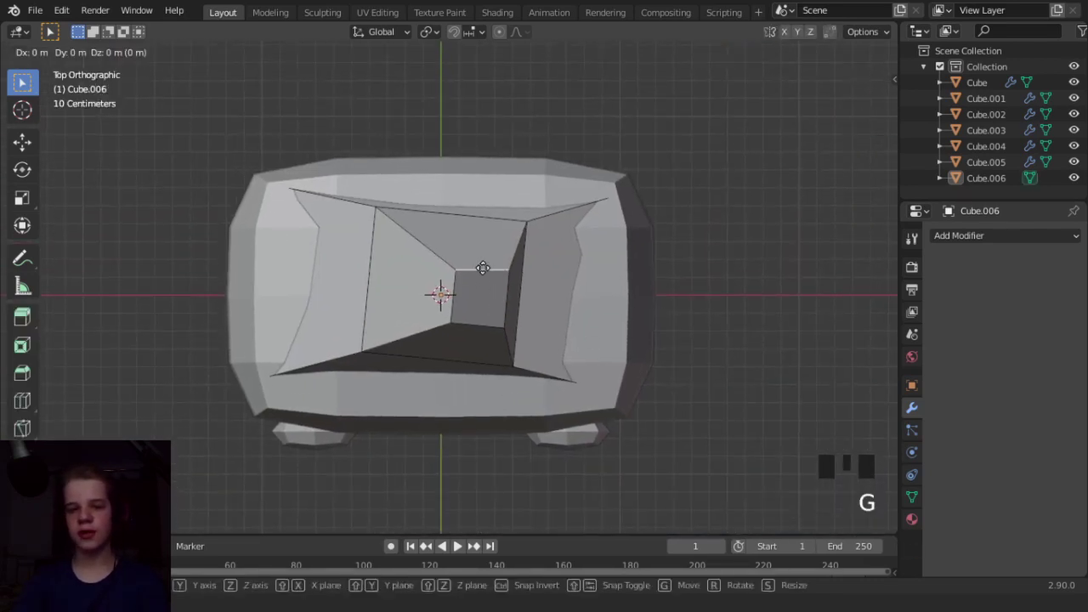
{"action": "left_click", "coordinate": [486, 236]}
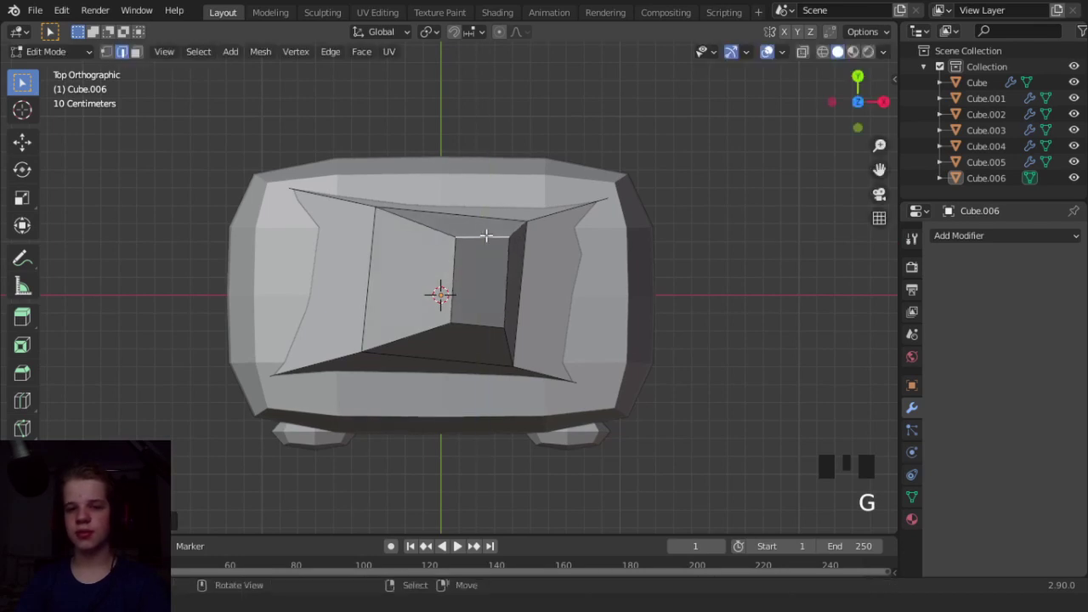
Move the rear edge of the block's middle tier backward along the Y axis.
{"action": "key", "text": "g"}
{"action": "key", "text": "y"}
{"action": "left_click", "coordinate": [477, 195]}
{"action": "key", "text": "Tab"}
{"action": "middle_click_drag", "start_coordinate": [549, 236], "coordinate": [395, 193]}
{"action": "scroll", "coordinate": [395, 192], "scroll_direction": "up", "scroll_amount": 3}
{"action": "key", "text": "Tab"}
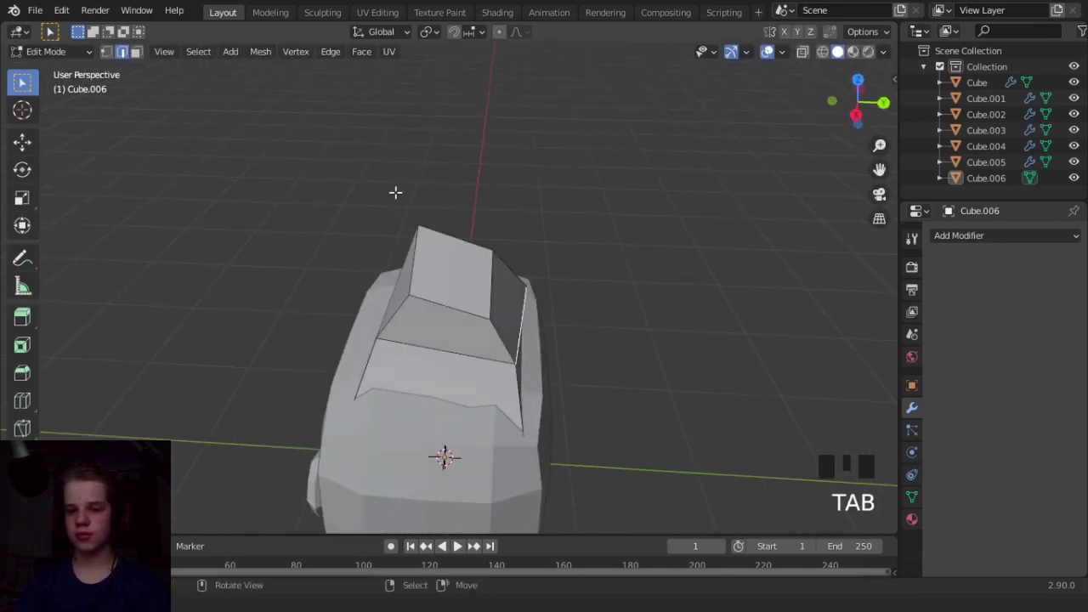
In side view, lower the rear vertex of the block's tip on the -X side and check the shape from several angles.
{"action": "key", "text": "KP_3"}
{"action": "key", "text": "1"}
{"action": "left_click", "coordinate": [482, 245], "text": "shift"}
{"action": "key", "text": "g"}
{"action": "right_click", "coordinate": [481, 250]}
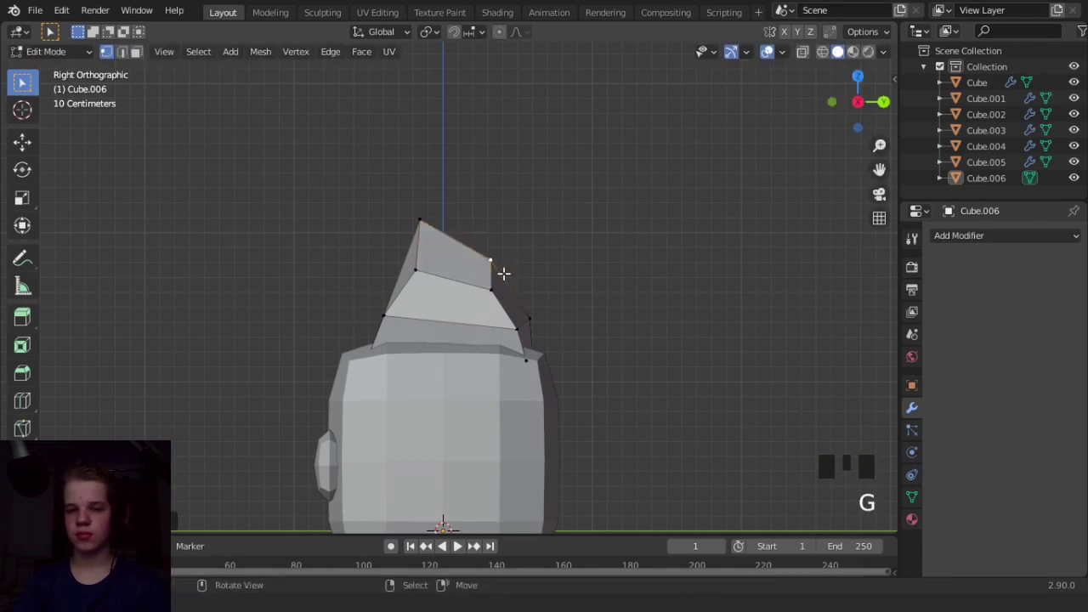
{"action": "key", "text": "Tab"}
{"action": "middle_click_drag", "start_coordinate": [489, 303], "coordinate": [412, 315]}
{"action": "scroll", "coordinate": [412, 315], "scroll_direction": "down", "scroll_amount": 5}
{"action": "scroll", "coordinate": [444, 309], "scroll_direction": "up", "scroll_amount": 6}
{"action": "right_click", "coordinate": [444, 308]}
{"action": "middle_click_drag", "start_coordinate": [391, 363], "coordinate": [603, 343]}
{"action": "key", "text": "Tab"}
{"action": "scroll", "coordinate": [603, 343], "scroll_direction": "up", "scroll_amount": 6}
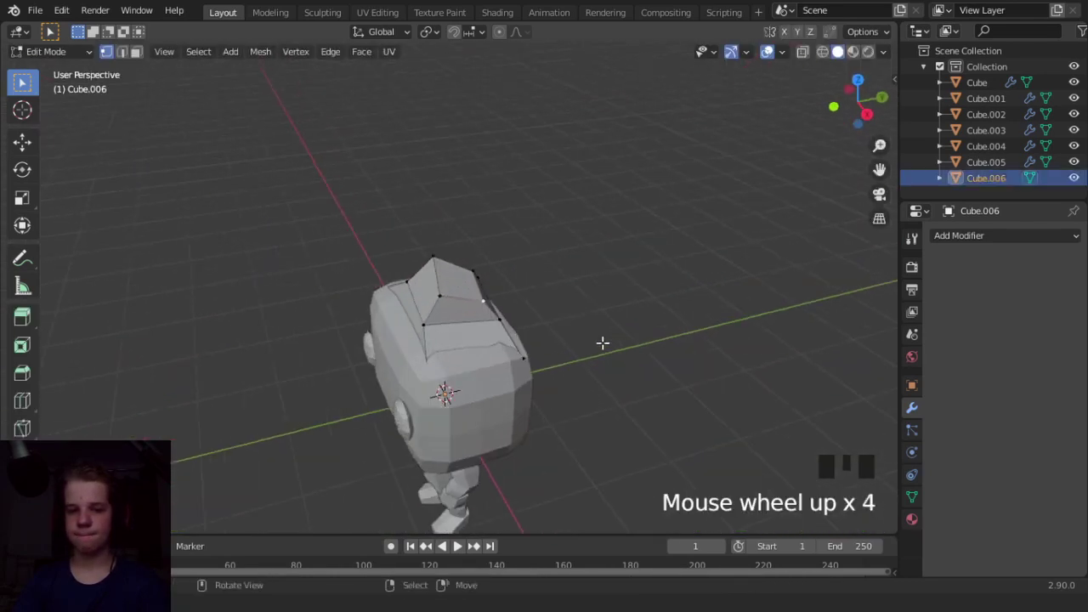
In front view, select the whole pointed block and raise it until its base sits just above the head.
{"action": "key", "text": "a"}
{"action": "key", "text": "KP_1"}
{"action": "key", "text": "g"}
{"action": "left_click", "coordinate": [658, 369]}
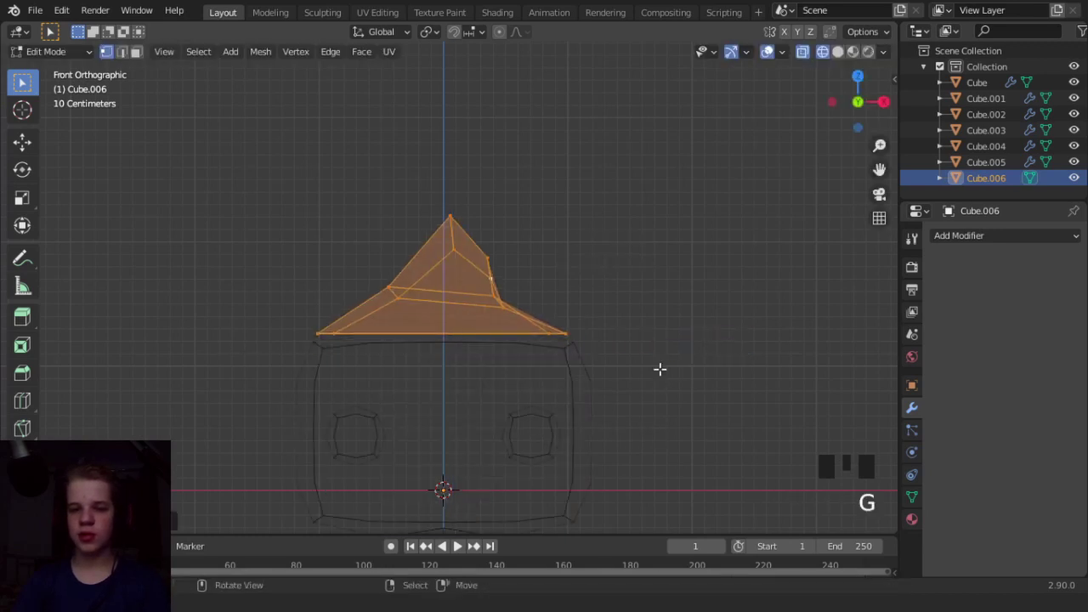
In front wireframe view, select the block's base vertices and extrude them slightly downward to form a rim on the head.
{"action": "middle_click_drag", "start_coordinate": [658, 369], "coordinate": [673, 415]}
{"action": "scroll", "coordinate": [582, 391], "scroll_direction": "up", "scroll_amount": 6}
{"action": "key", "text": "KP_1"}
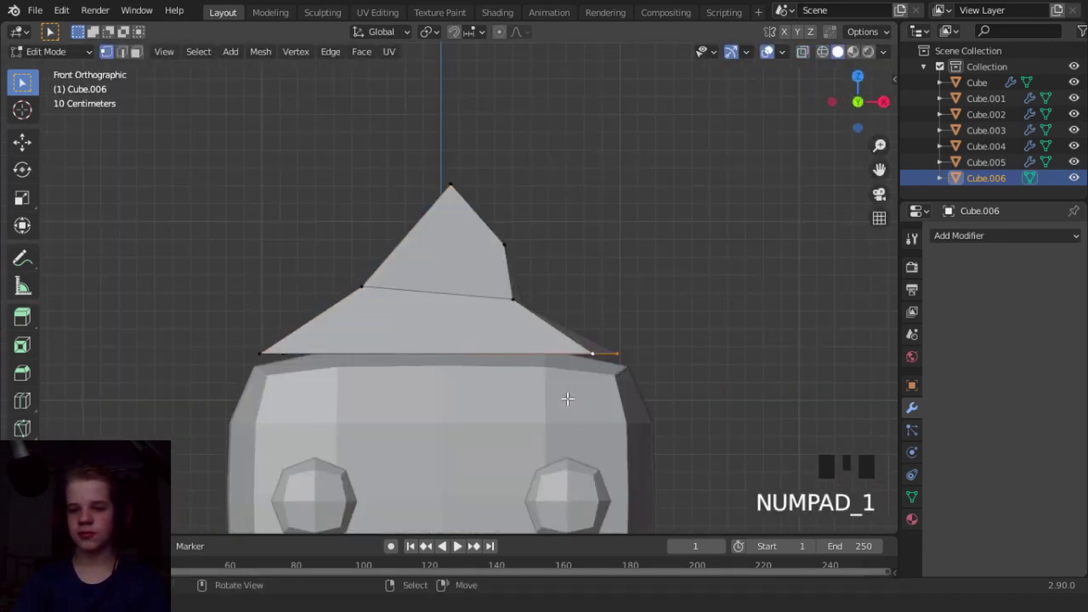
{"action": "key", "text": "z"}
{"action": "left_click", "coordinate": [477, 377]}
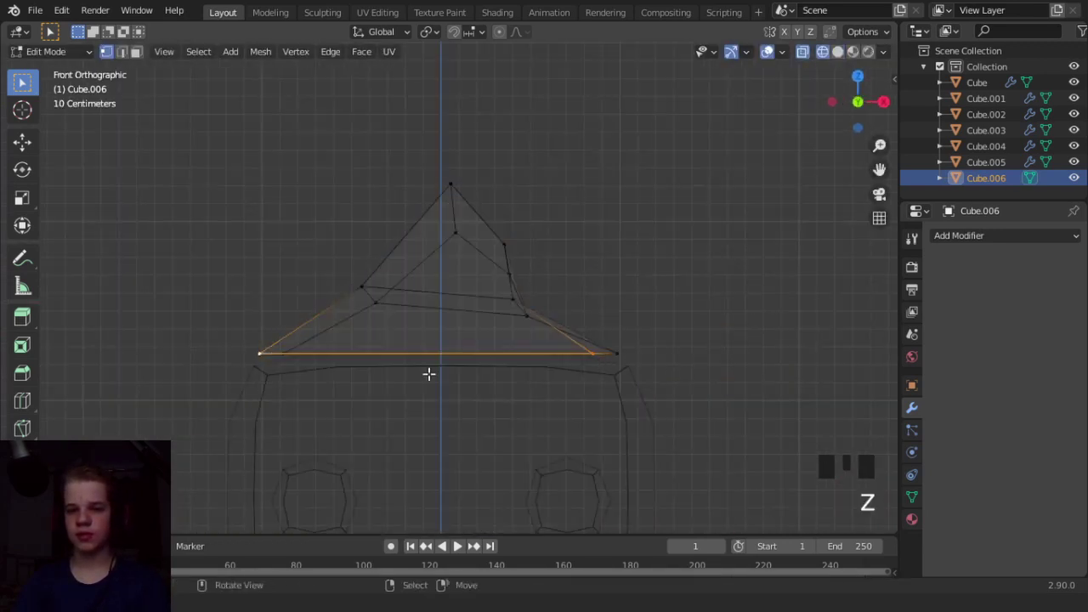
{"action": "left_click_drag", "start_coordinate": [136, 396], "coordinate": [683, 348]}
{"action": "key", "text": "e"}
{"action": "left_click", "coordinate": [686, 364]}
{"action": "key", "text": "z"}
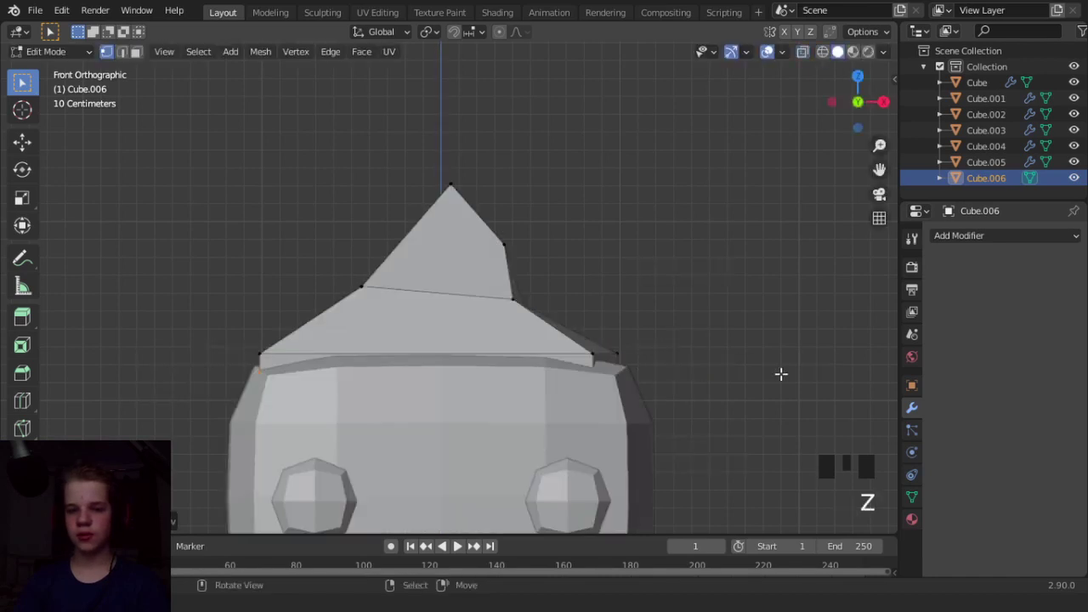
Leave mesh editing and examine the pointed hat and the whole character from several angles, including in rendered shading.
{"action": "key", "text": "Tab"}
{"action": "mouse_move", "coordinate": [669, 369]}
{"action": "middle_mouse_down"}
{"action": "mouse_move", "coordinate": [618, 396]}
{"action": "mouse_move", "coordinate": [551, 410]}
{"action": "mouse_move", "coordinate": [309, 432]}
{"action": "mouse_move", "coordinate": [526, 414]}
{"action": "middle_mouse_up"}
{"action": "left_click", "coordinate": [618, 396]}
{"action": "scroll", "coordinate": [309, 432], "scroll_direction": "down", "scroll_amount": 3}
{"action": "key", "text": "z"}
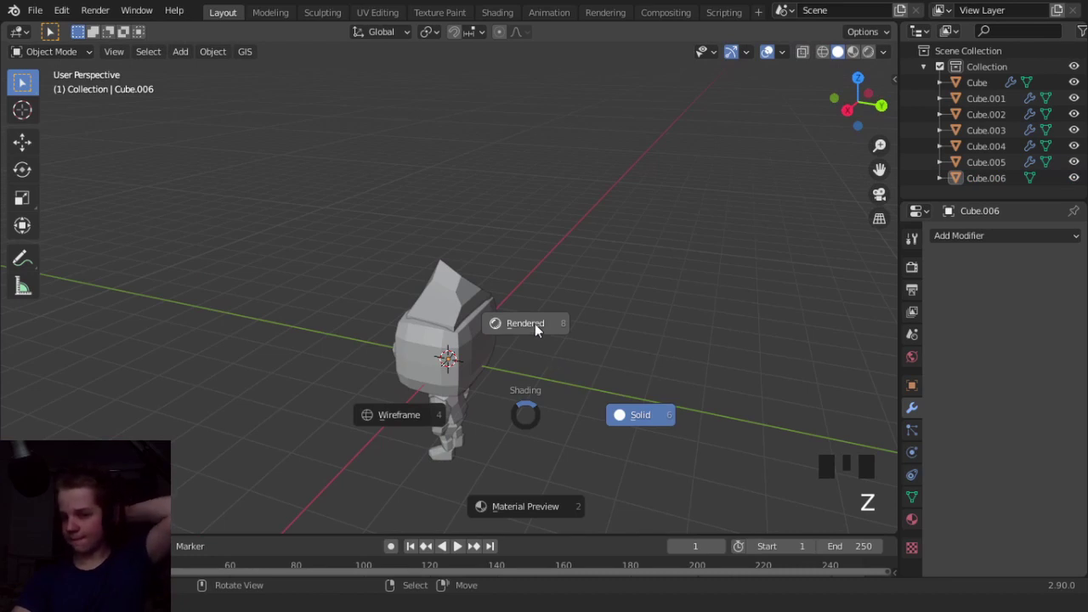
{"action": "left_click", "coordinate": [535, 324]}
{"action": "mouse_move", "coordinate": [294, 403]}
{"action": "middle_mouse_down"}
{"action": "mouse_move", "coordinate": [615, 342]}
{"action": "mouse_move", "coordinate": [595, 366]}
{"action": "mouse_move", "coordinate": [612, 325]}
{"action": "mouse_move", "coordinate": [577, 335]}
{"action": "mouse_move", "coordinate": [692, 288]}
{"action": "middle_mouse_up"}
{"action": "scroll", "coordinate": [595, 366], "scroll_direction": "up", "scroll_amount": 3}
{"action": "key", "text": "z"}
{"action": "scroll", "coordinate": [576, 335], "scroll_direction": "down", "scroll_amount": 3}
{"action": "scroll", "coordinate": [691, 287], "scroll_direction": "up", "scroll_amount": 1}
{"action": "key", "text": "KP_3"}
{"action": "scroll", "coordinate": [692, 287], "scroll_direction": "up", "scroll_amount": 6}
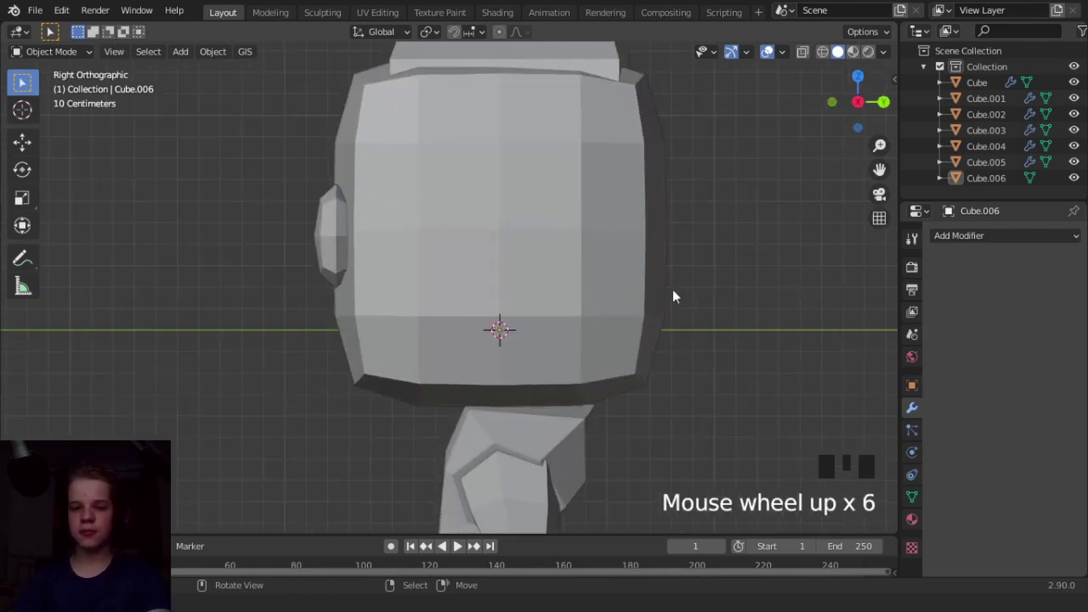
Add a new mesh cube at the 3D cursor.
{"action": "scroll", "coordinate": [672, 289], "scroll_direction": "down", "scroll_amount": 5}
{"action": "key", "text": "shift+a"}
{"action": "key", "text": "shift+s"}
{"action": "left_click", "coordinate": [499, 286]}
{"action": "key", "text": "shift+a"}
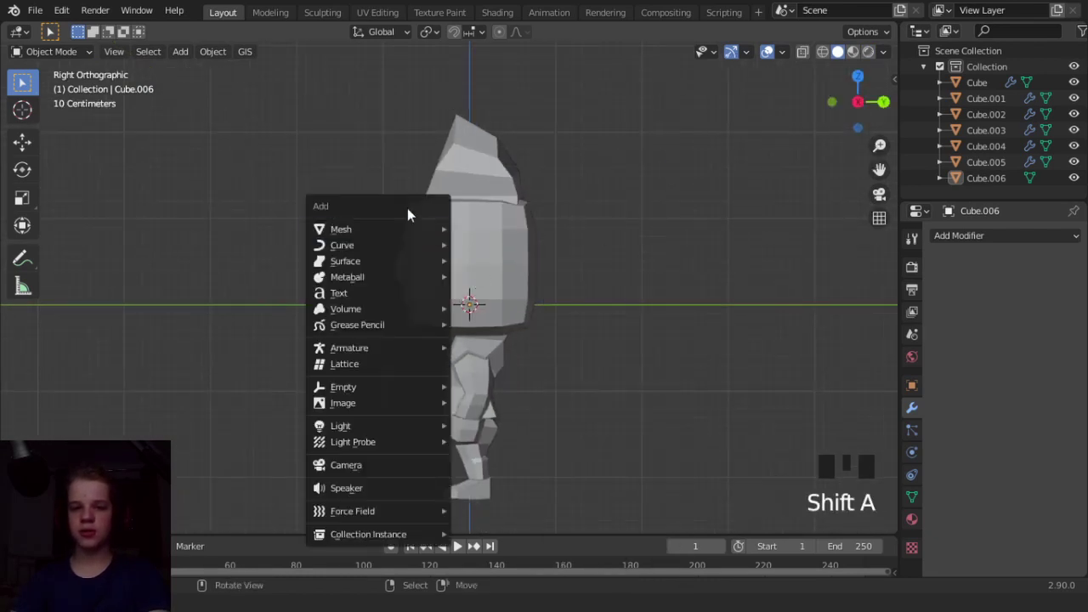
{"action": "mouse_move", "coordinate": [340, 229]}
{"action": "left_click", "coordinate": [493, 243]}
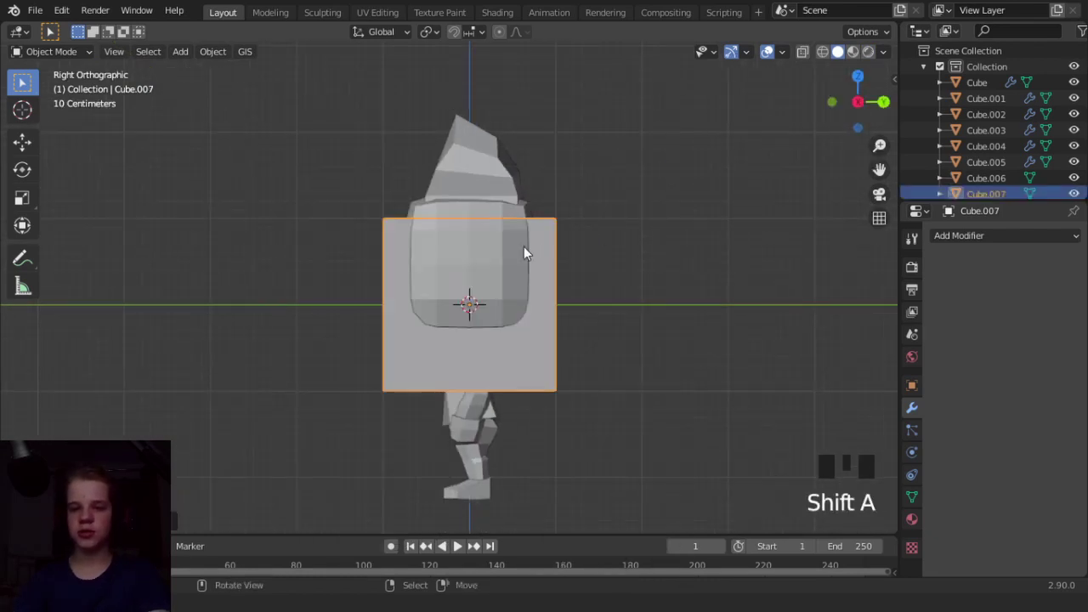
In front wireframe view, shrink the new cube and place it against the +X side of the head.
{"action": "key", "text": "KP_1"}
{"action": "key", "text": "z"}
{"action": "key", "text": "g"}
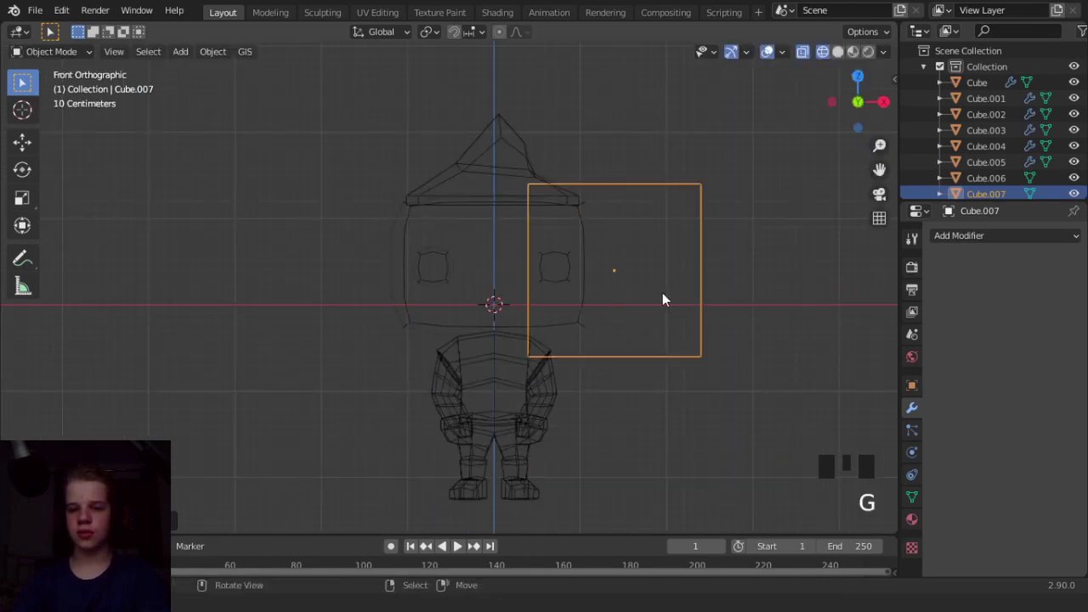
{"action": "key", "text": "s"}
{"action": "right_click", "coordinate": [625, 286]}
{"action": "key", "text": "s"}
{"action": "left_click", "coordinate": [620, 301]}
{"action": "middle_click_drag", "start_coordinate": [619, 303], "coordinate": [565, 325], "text": "shift"}
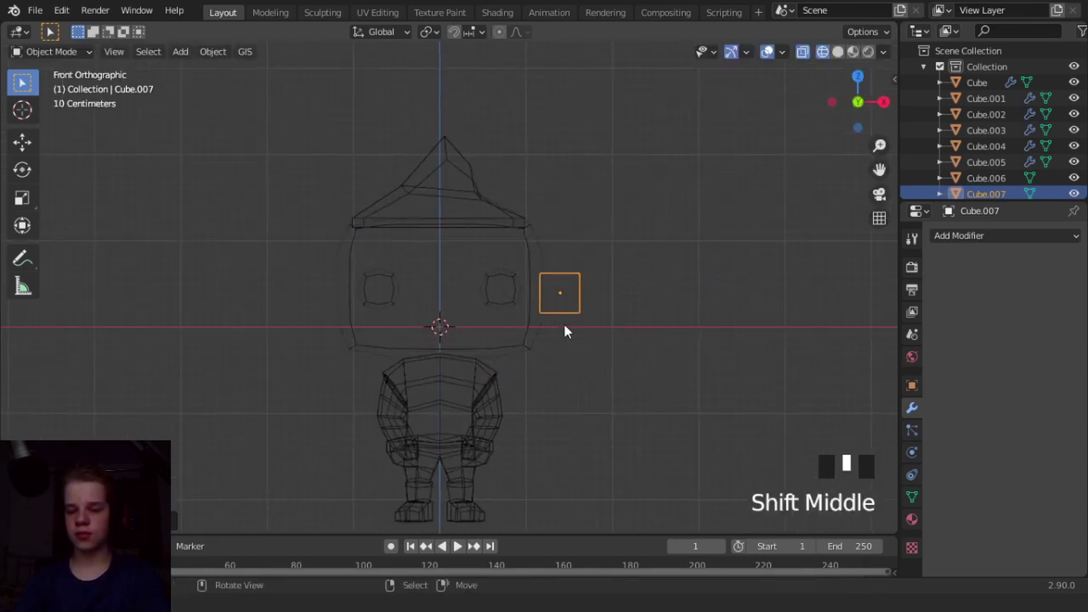
{"action": "scroll", "coordinate": [564, 325], "scroll_direction": "up", "scroll_amount": 5}
{"action": "key", "text": "g"}
{"action": "left_click", "coordinate": [690, 337]}
{"action": "middle_click_drag", "start_coordinate": [738, 351], "coordinate": [499, 300], "text": "shift"}
Give the small cube a level 1 Catmull-Clark subdivision surface and apply the modifier.
{"action": "key", "text": "z"}
{"action": "key", "text": "KP_7"}
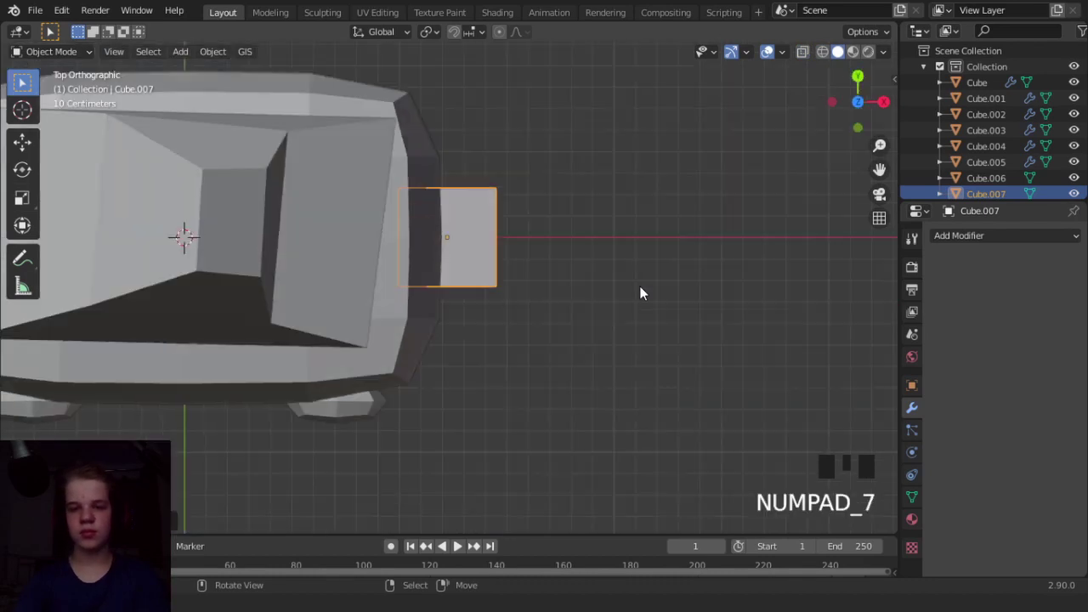
{"action": "key", "text": "Tab"}
{"action": "key", "text": "z"}
{"action": "left_click", "coordinate": [389, 281]}
{"action": "middle_click_drag", "start_coordinate": [548, 252], "coordinate": [536, 303], "text": "shift"}
{"action": "key", "text": "Tab"}
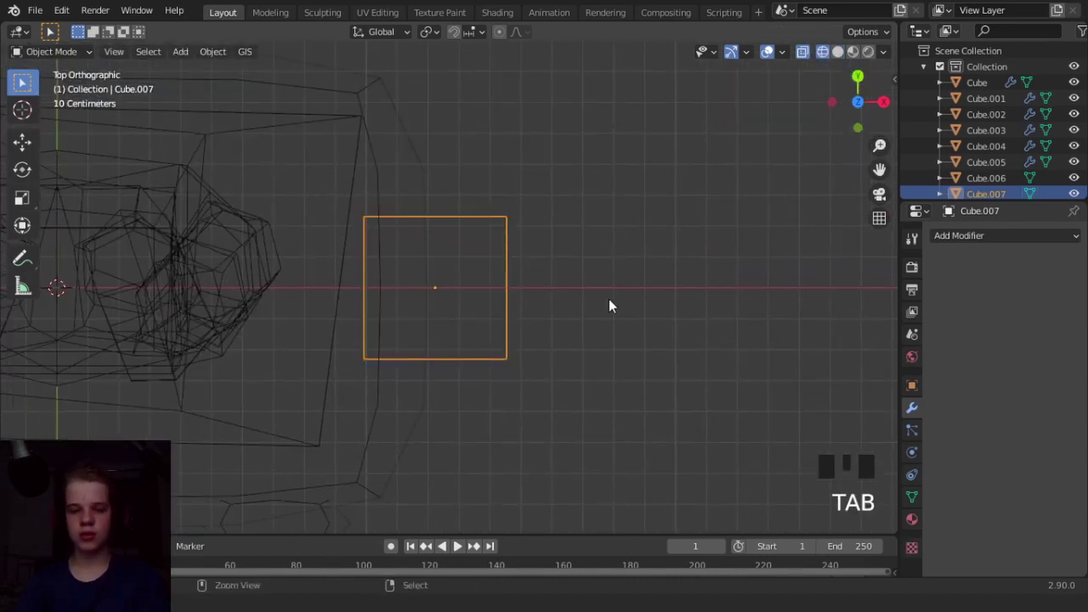
{"action": "key", "text": "ctrl+1"}
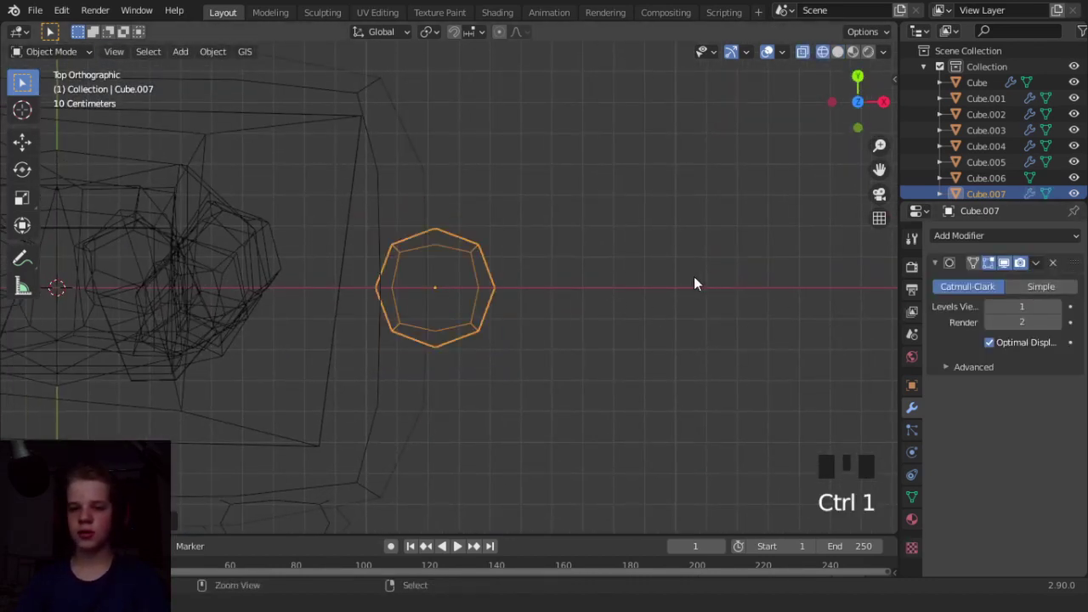
{"action": "key", "text": "ctrl+a"}
{"action": "left_click", "coordinate": [640, 467]}
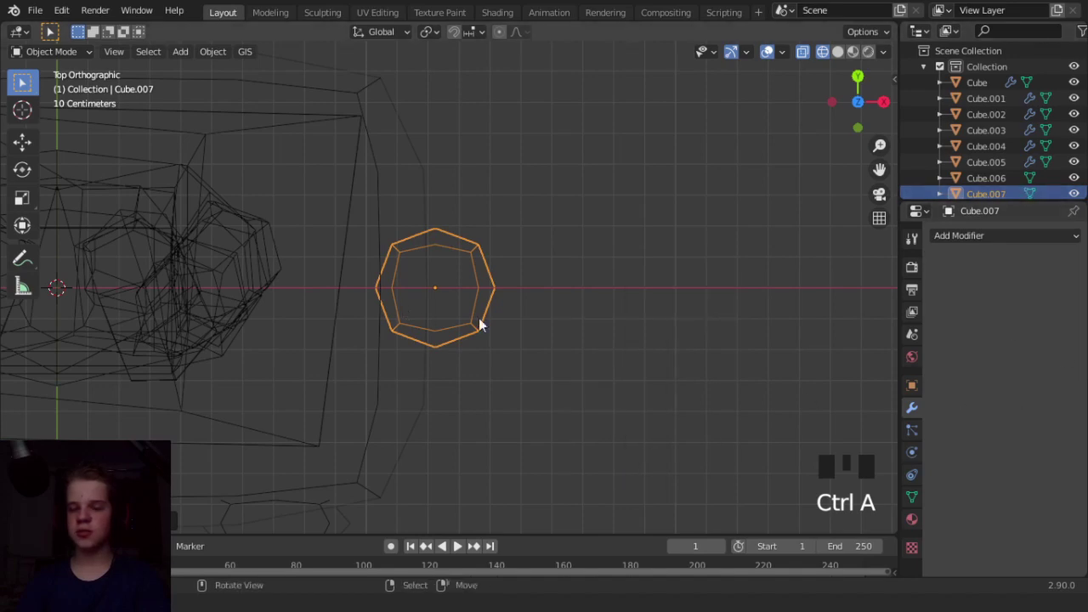
In front wireframe view, shrink the rounded ear shape a little and rotate it.
{"action": "middle_click_drag", "start_coordinate": [478, 318], "coordinate": [425, 284]}
{"action": "key", "text": "z"}
{"action": "left_click", "coordinate": [614, 279]}
{"action": "key", "text": "KP_3"}
{"action": "key", "text": "KP_1"}
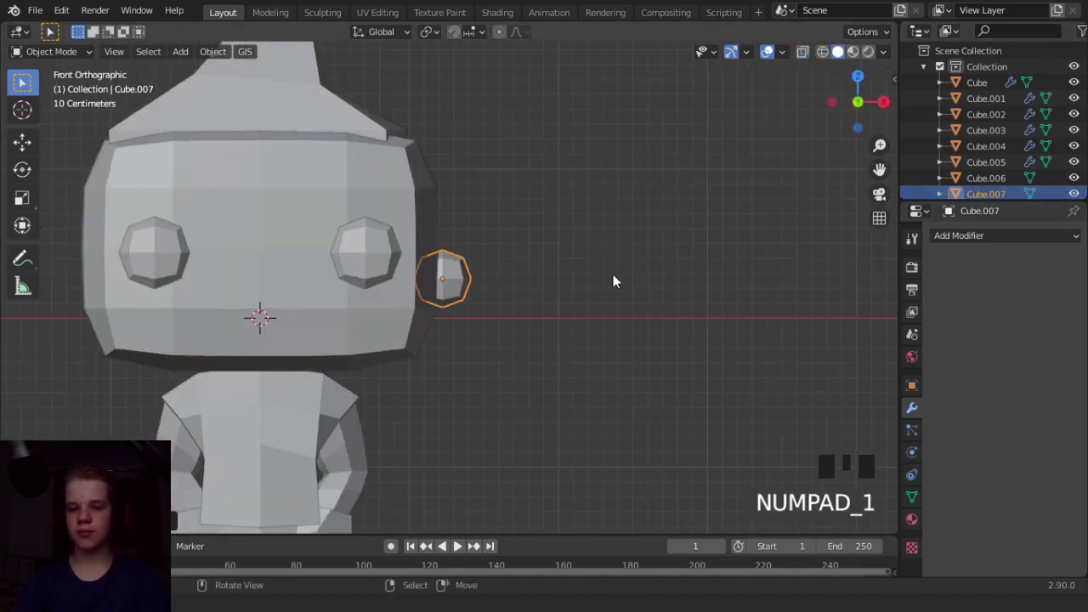
{"action": "key", "text": "shift+z"}
{"action": "scroll", "coordinate": [653, 299], "scroll_direction": "up", "scroll_amount": 4}
{"action": "key", "text": "s"}
{"action": "left_click", "coordinate": [617, 281]}
{"action": "key", "text": "r"}
{"action": "left_click", "coordinate": [608, 352]}
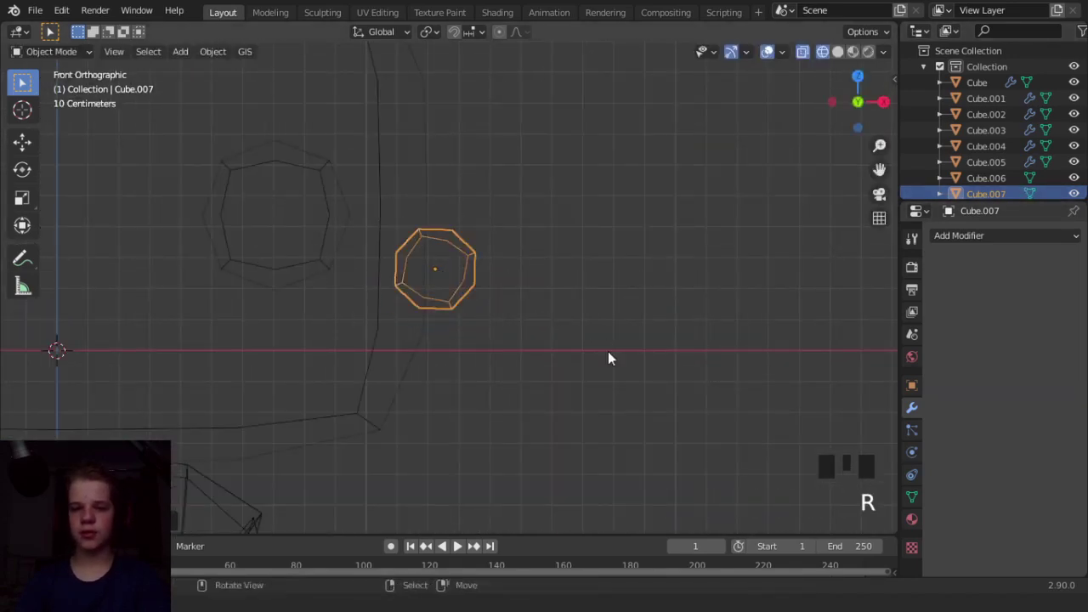
Stretch the ear shape along the Z axis, tilt it and reposition it against the side of the head.
{"action": "key", "text": "s"}
{"action": "key", "text": "z"}
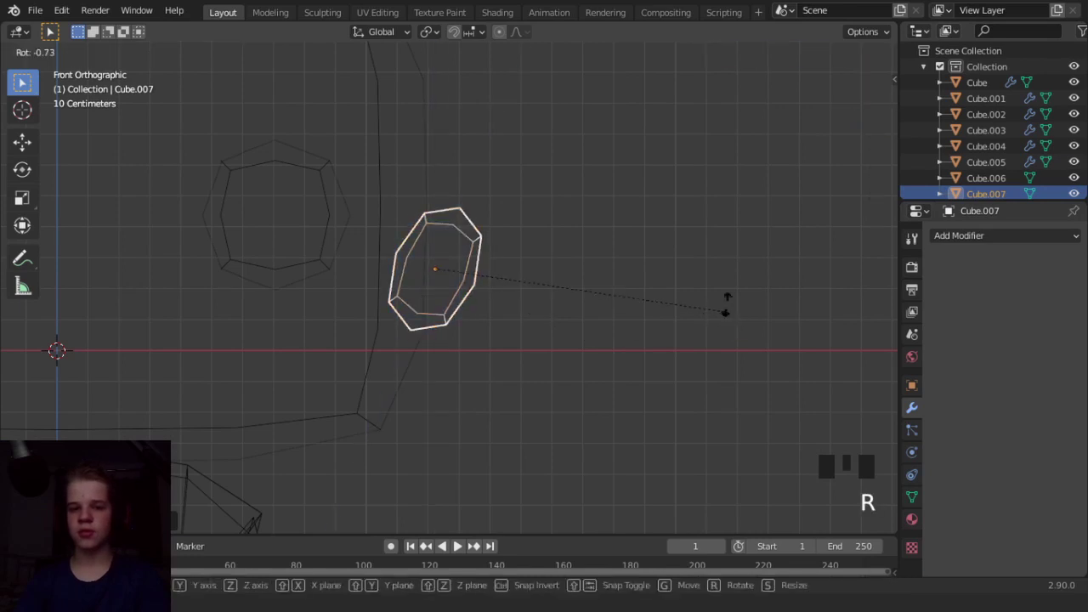
{"action": "left_click", "coordinate": [726, 304]}
{"action": "key", "text": "shift+z"}
{"action": "scroll", "coordinate": [725, 281], "scroll_direction": "down", "scroll_amount": 3}
{"action": "key", "text": "g"}
{"action": "left_click", "coordinate": [702, 328]}
In top view, rotate the ear and move it toward the front of the head.
{"action": "key", "text": "KP_7"}
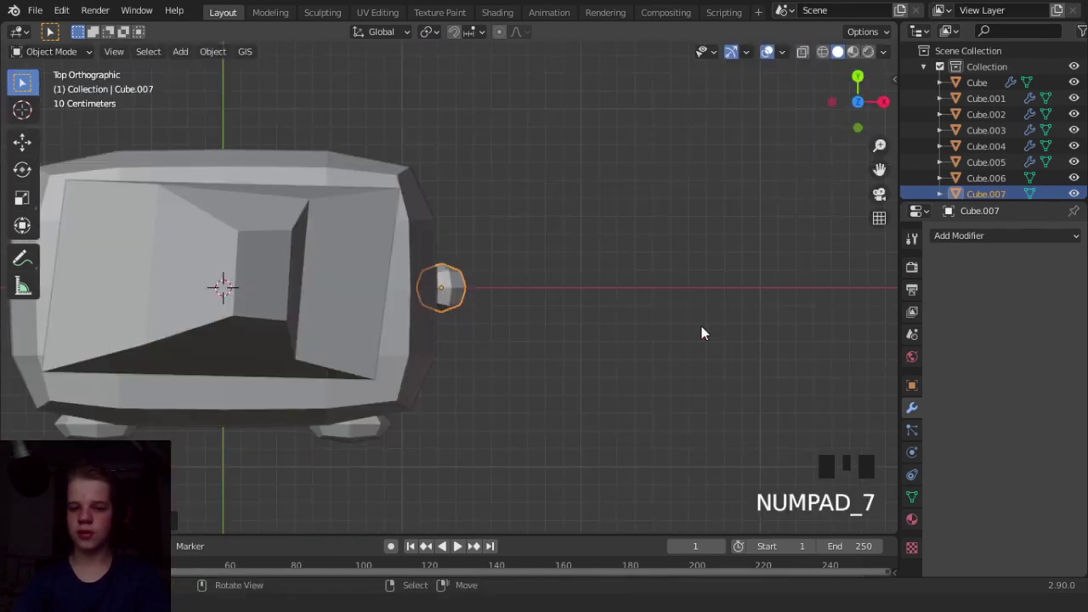
{"action": "key", "text": "r"}
{"action": "left_click", "coordinate": [602, 426]}
{"action": "key", "text": "g"}
{"action": "left_click", "coordinate": [600, 432]}
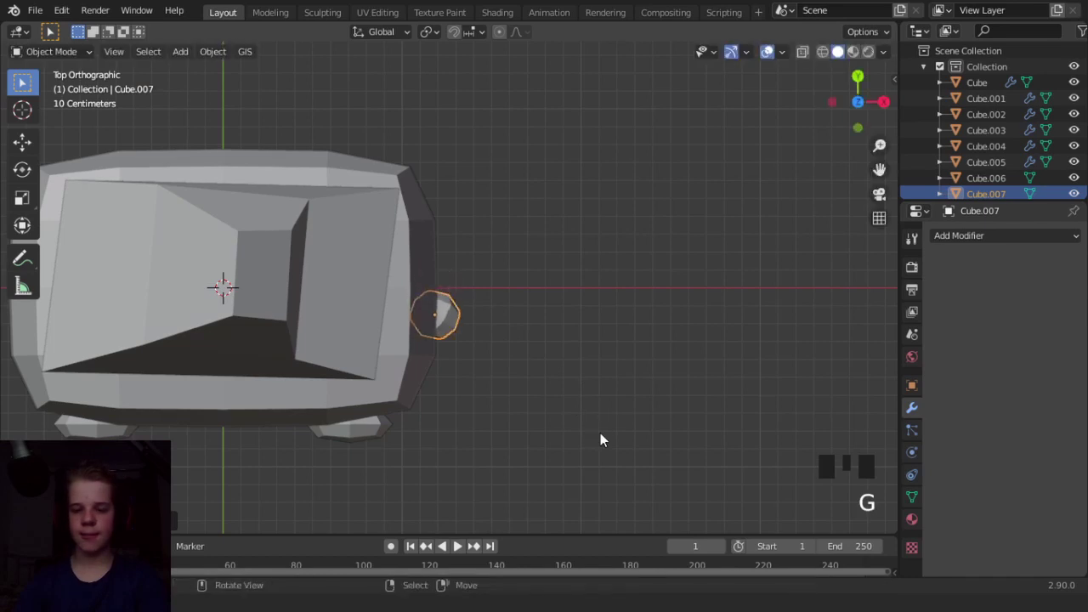
In front view, rotate the ear to adjust its tilt against the head.
{"action": "key", "text": "KP_1"}
{"action": "key", "text": "r"}
{"action": "left_click", "coordinate": [705, 377]}
{"action": "key", "text": "Tab"}
{"action": "scroll", "coordinate": [671, 397], "scroll_direction": "down", "scroll_amount": 2}
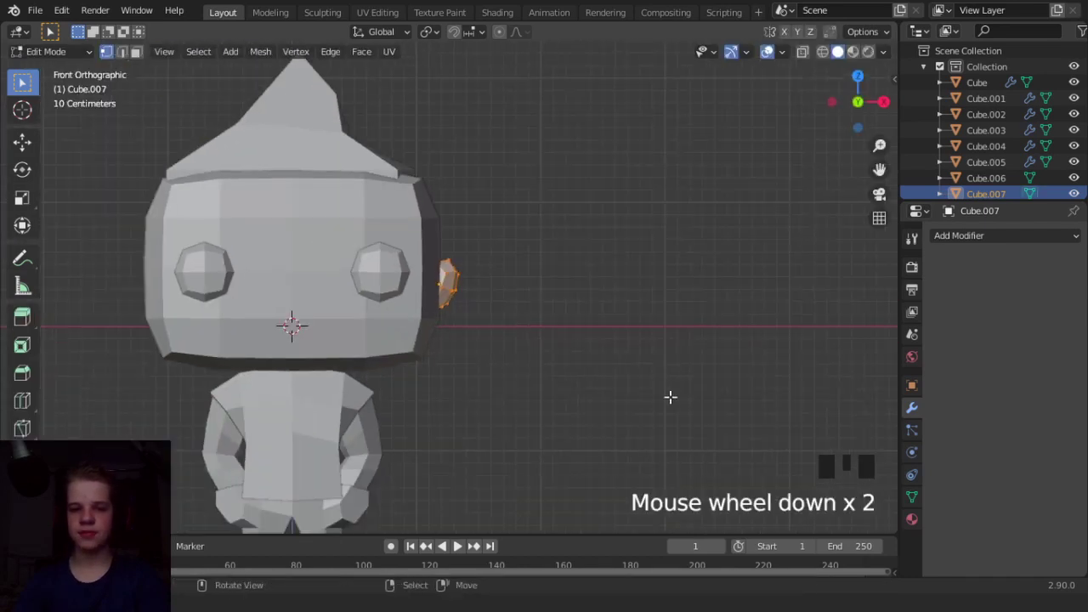
{"action": "key", "text": "Tab"}
In side view, rotate the ear and reposition it lower and further back on the head.
{"action": "middle_click_drag", "start_coordinate": [671, 397], "coordinate": [435, 439]}
{"action": "scroll", "coordinate": [436, 438], "scroll_direction": "up", "scroll_amount": 3}
{"action": "key", "text": "KP_3"}
{"action": "key", "text": "r"}
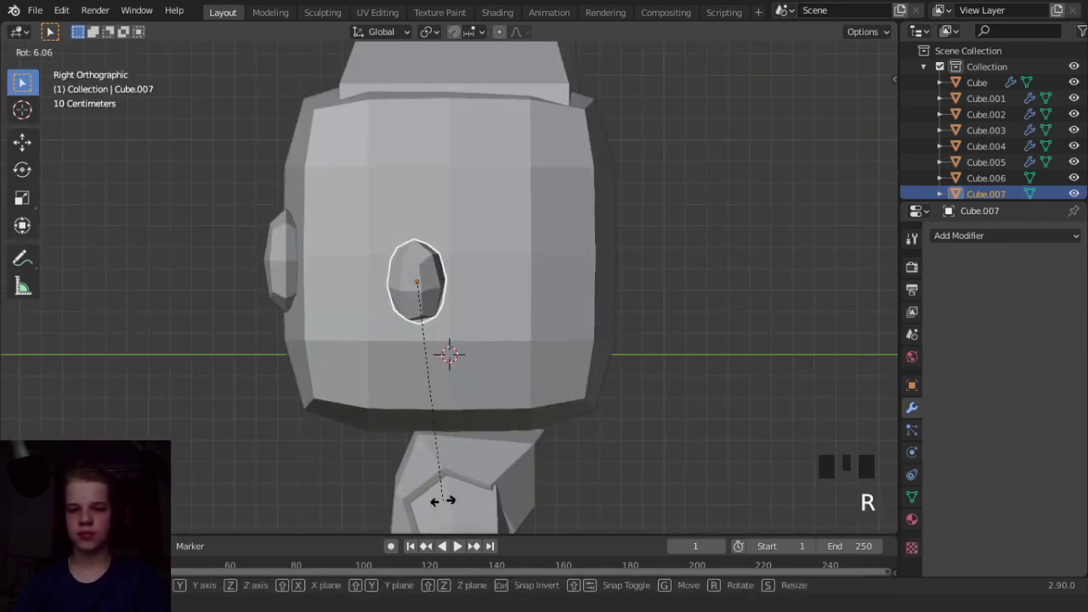
{"action": "left_click", "coordinate": [401, 525]}
{"action": "scroll", "coordinate": [529, 244], "scroll_direction": "down", "scroll_amount": 2}
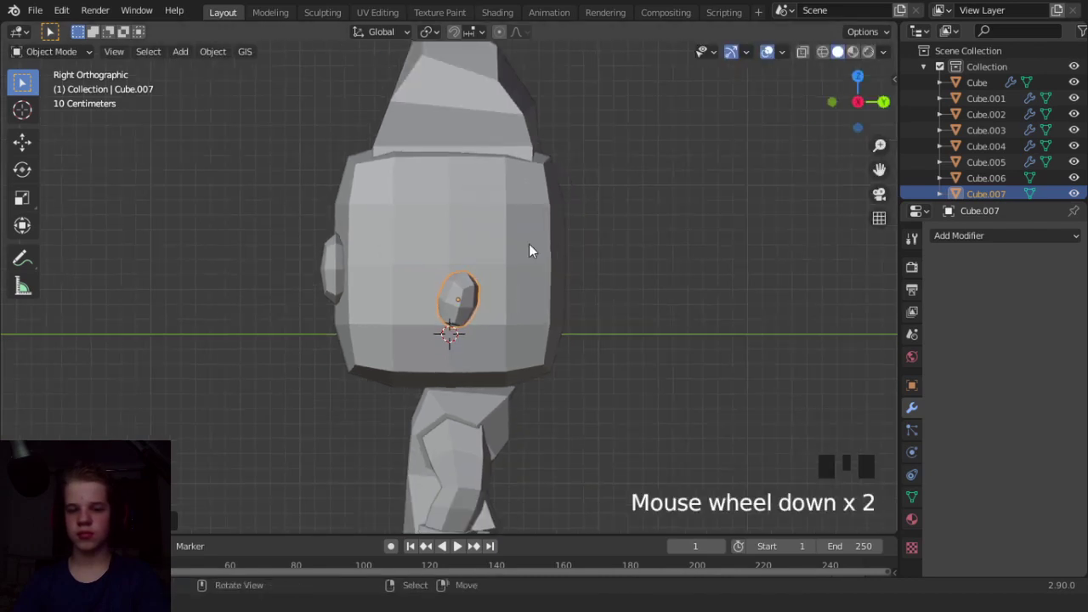
Enlarge the ear in side view, move it slightly further back and down, and check it from the front.
{"action": "right_click", "coordinate": [466, 295]}
{"action": "right_click", "coordinate": [462, 298]}
{"action": "key", "text": "s"}
{"action": "left_click", "coordinate": [595, 284]}
{"action": "key", "text": "g"}
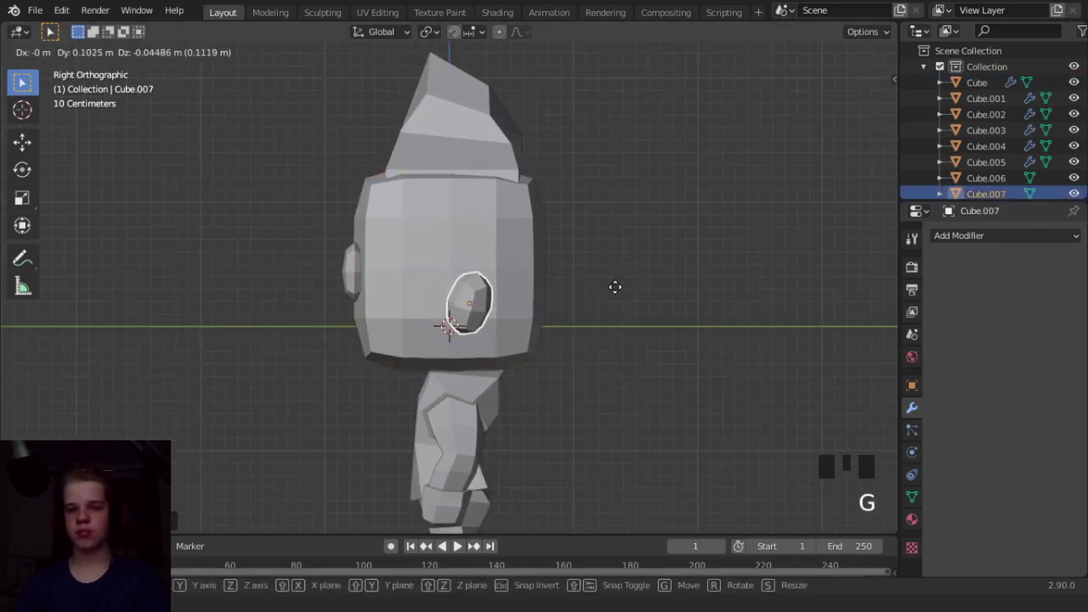
{"action": "left_click", "coordinate": [608, 287]}
{"action": "key", "text": "alt+a"}
{"action": "key", "text": "KP_1"}
{"action": "scroll", "coordinate": [608, 295], "scroll_direction": "up", "scroll_amount": 3}
{"action": "scroll", "coordinate": [498, 296], "scroll_direction": "down", "scroll_amount": 4}
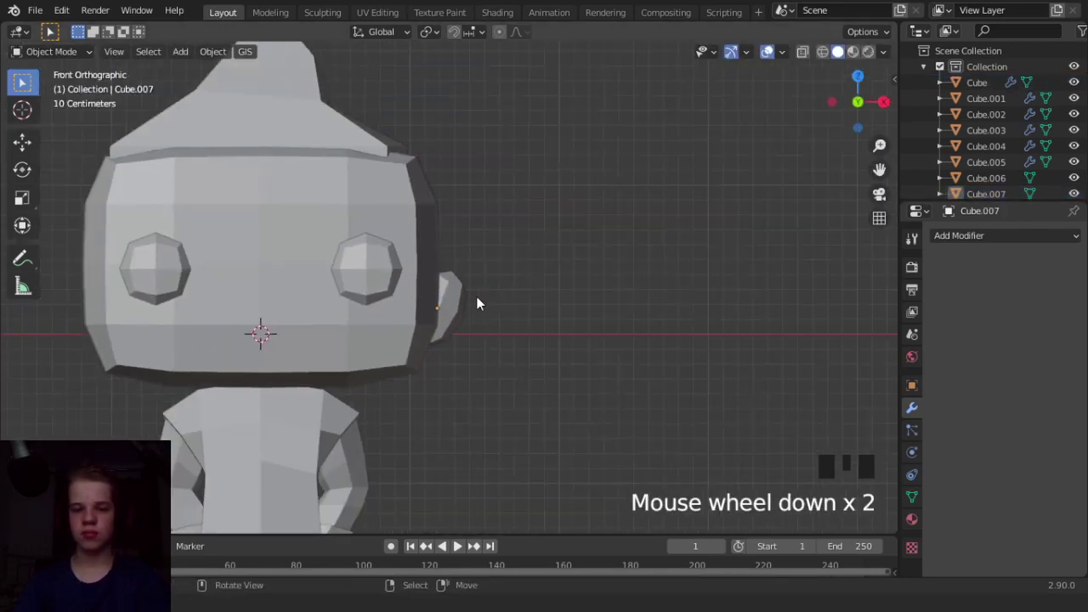
Add a Mirror modifier to the ear with Cube as the mirror object, placing a matching ear across the head.
{"action": "left_click", "coordinate": [974, 238]}
{"action": "left_click", "coordinate": [755, 380]}
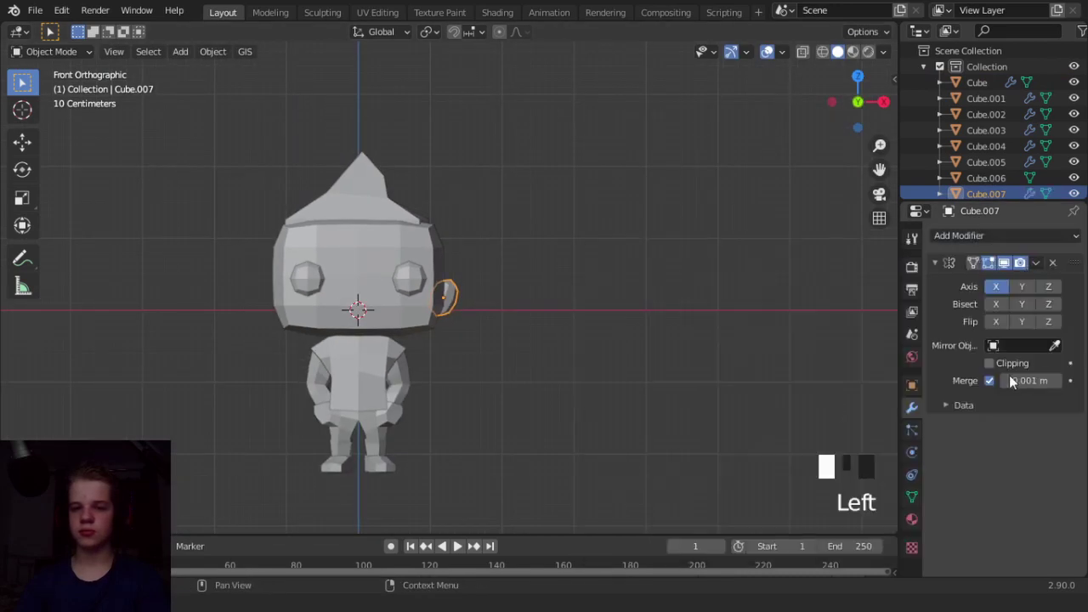
{"action": "middle_click_drag", "start_coordinate": [381, 238], "coordinate": [502, 340]}
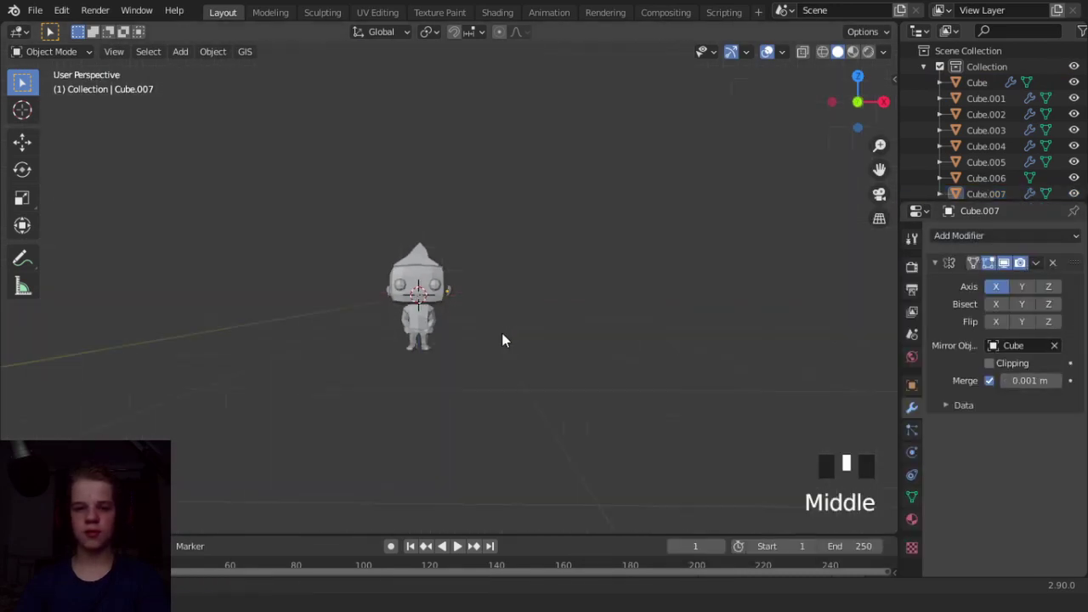
Inspect the character with both ears from the front, side and back.
{"action": "scroll", "coordinate": [223, 329], "scroll_direction": "up", "scroll_amount": 5}
{"action": "middle_click_drag", "start_coordinate": [438, 298], "coordinate": [581, 339]}
{"action": "scroll", "coordinate": [544, 341], "scroll_direction": "down", "scroll_amount": 4}
{"action": "middle_click_drag", "start_coordinate": [400, 345], "coordinate": [565, 346]}
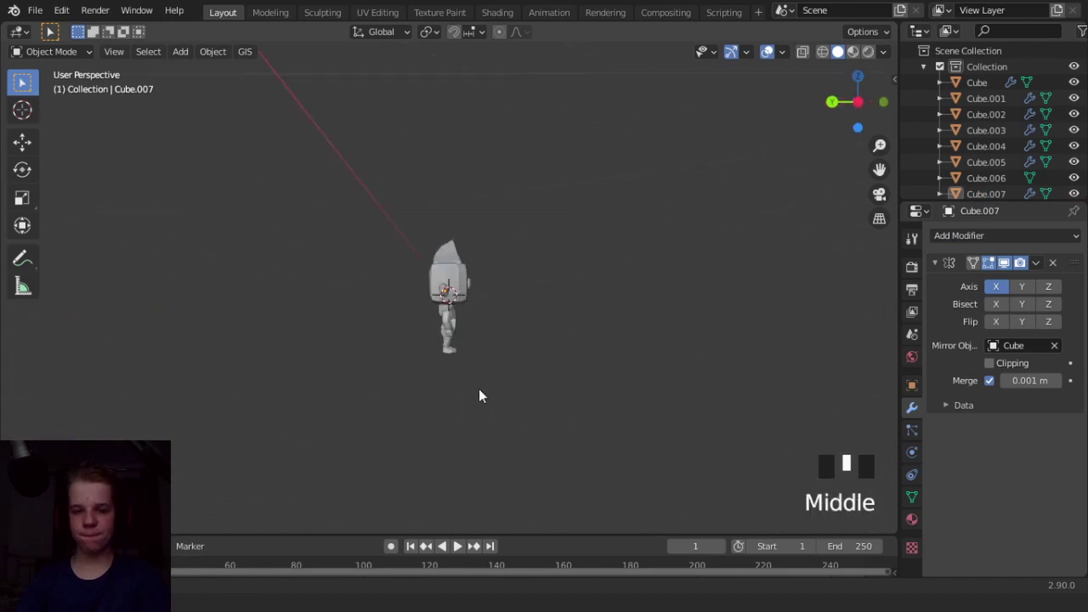
{"action": "middle_click_drag", "start_coordinate": [478, 389], "coordinate": [429, 349]}
{"action": "scroll", "coordinate": [459, 324], "scroll_direction": "up", "scroll_amount": 4}
{"action": "middle_click_drag", "start_coordinate": [506, 289], "coordinate": [416, 323], "text": "shift"}
{"action": "scroll", "coordinate": [480, 293], "scroll_direction": "down", "scroll_amount": 2}
{"action": "scroll", "coordinate": [416, 314], "scroll_direction": "up", "scroll_amount": 5}
{"action": "mouse_move", "coordinate": [425, 238]}
{"action": "middle_mouse_down", "text": "shift"}
{"action": "mouse_move", "coordinate": [565, 252]}
{"action": "mouse_move", "coordinate": [607, 278]}
{"action": "mouse_move", "coordinate": [419, 248]}
{"action": "middle_mouse_up", "text": "shift"}
In front view, add a cube for the nose, scale it down in wireframe shading and raise it slightly on the face.
{"action": "key", "text": "KP_1"}
{"action": "key", "text": "shift+a"}
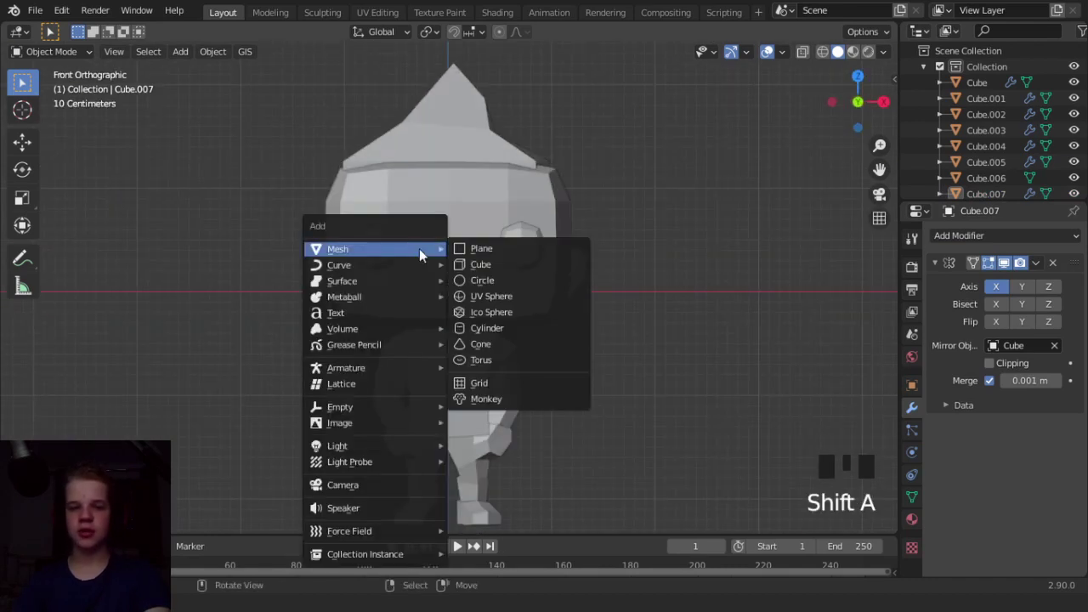
{"action": "left_click", "coordinate": [517, 263]}
{"action": "scroll", "coordinate": [621, 315], "scroll_direction": "down", "scroll_amount": 5}
{"action": "key", "text": "shift+z"}
{"action": "scroll", "coordinate": [622, 315], "scroll_direction": "up", "scroll_amount": 6}
{"action": "key", "text": "s"}
{"action": "left_click", "coordinate": [514, 311]}
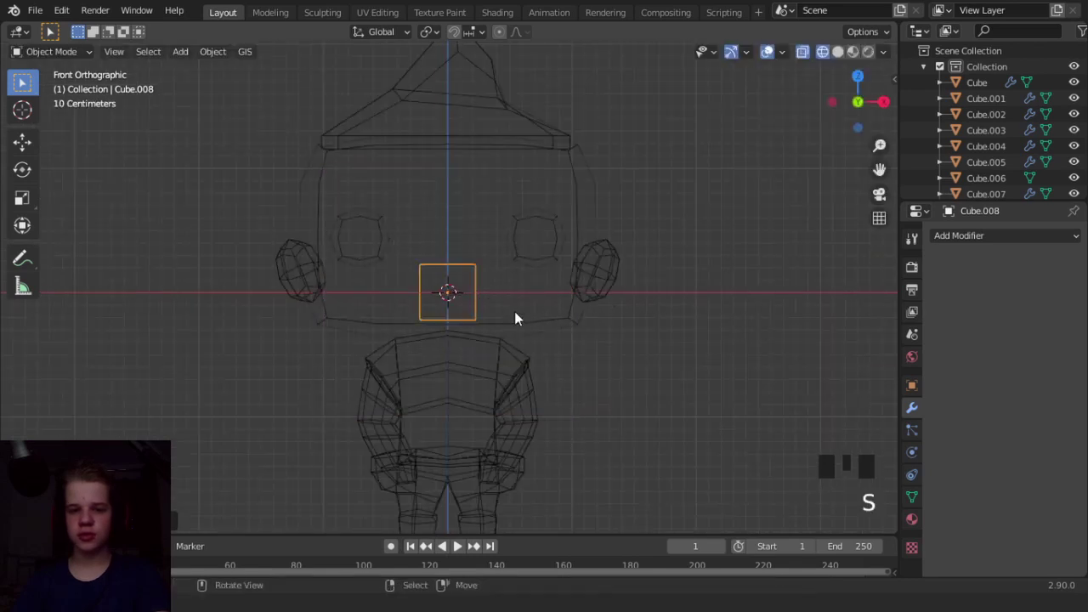
{"action": "left_click", "coordinate": [513, 293]}
In side view, move the nose cube to the front of the face, just below the eyes.
{"action": "key", "text": "KP_3"}
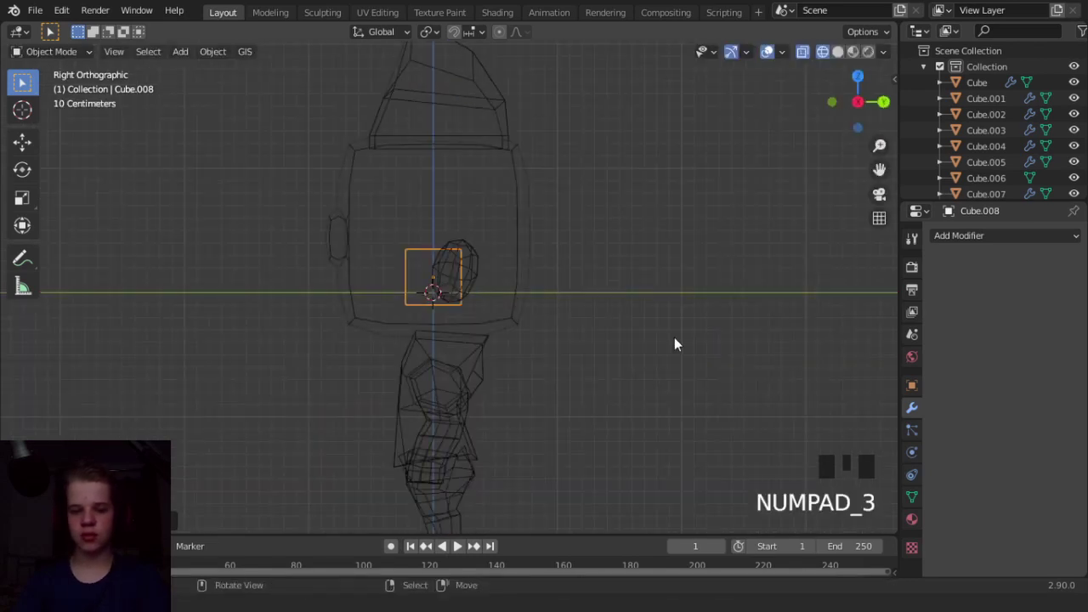
{"action": "key", "text": "g"}
{"action": "key", "text": "y"}
{"action": "key", "text": "z"}
{"action": "left_click", "coordinate": [577, 323]}
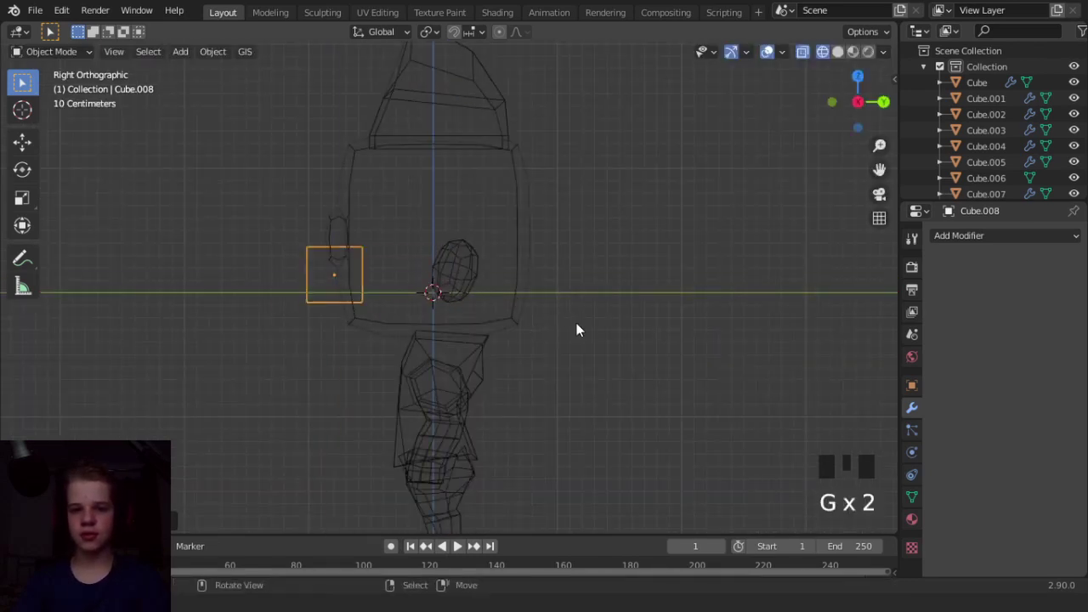
In side view, move the nose cube's upper front vertices back against the face.
{"action": "key", "text": "KP_3"}
{"action": "key", "text": "Tab"}
{"action": "middle_click_drag", "start_coordinate": [471, 292], "coordinate": [620, 370], "text": "shift"}
{"action": "scroll", "coordinate": [620, 369], "scroll_direction": "up", "scroll_amount": 4}
{"action": "key", "text": "alt+a"}
{"action": "left_click", "coordinate": [465, 362]}
{"action": "key", "text": "g"}
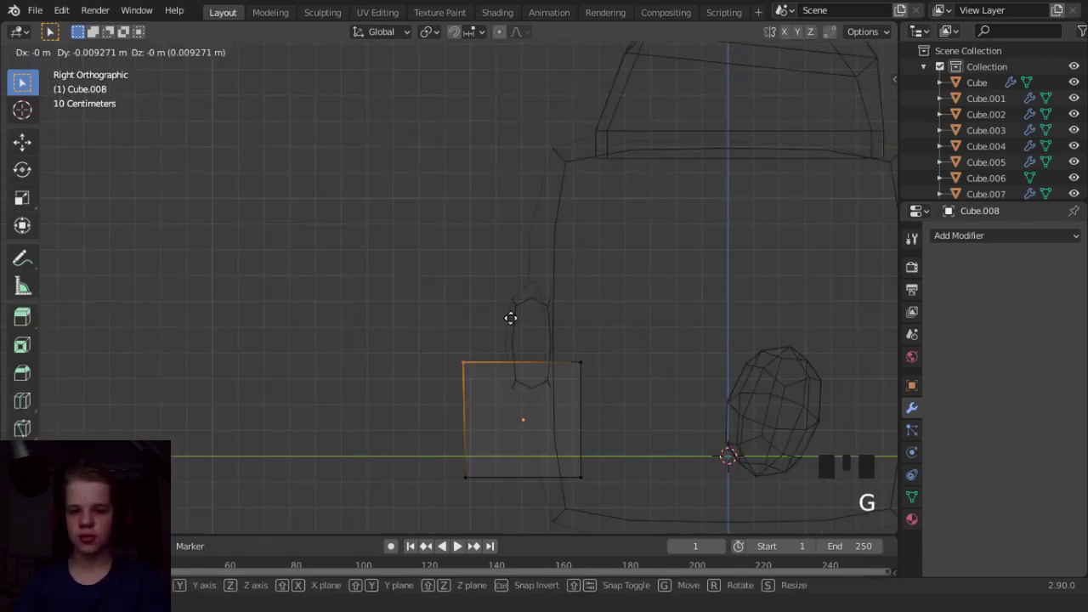
{"action": "left_click", "coordinate": [600, 314]}
Shape the nose profile by pulling the lower front vertices up toward the face and adjusting the lower back vertices.
{"action": "left_click", "coordinate": [460, 487]}
{"action": "key", "text": "g"}
{"action": "left_click", "coordinate": [587, 410]}
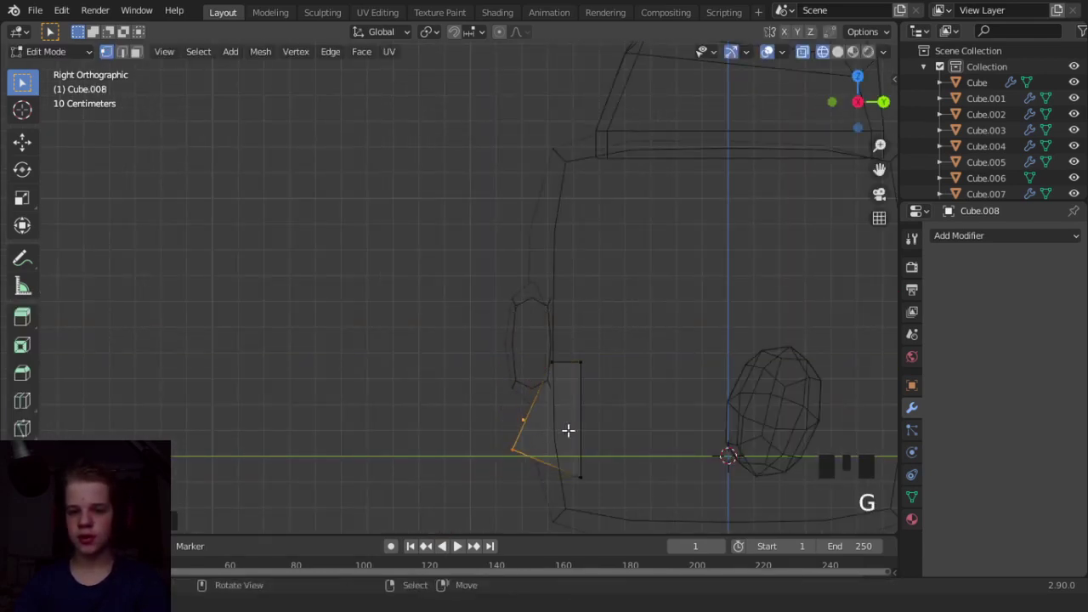
{"action": "left_click", "coordinate": [583, 466]}
{"action": "key", "text": "g"}
{"action": "left_click", "coordinate": [603, 403]}
{"action": "key", "text": "z"}
{"action": "key", "text": "Tab"}
{"action": "middle_click_drag", "start_coordinate": [603, 403], "coordinate": [641, 413]}
In front view, delete one half of the nose mesh up to the centre line.
{"action": "key", "text": "KP_1"}
{"action": "key", "text": "Tab"}
{"action": "scroll", "coordinate": [639, 406], "scroll_direction": "up", "scroll_amount": 6}
{"action": "key", "text": "z"}
{"action": "middle_click_drag", "start_coordinate": [480, 283], "coordinate": [480, 194], "text": "shift"}
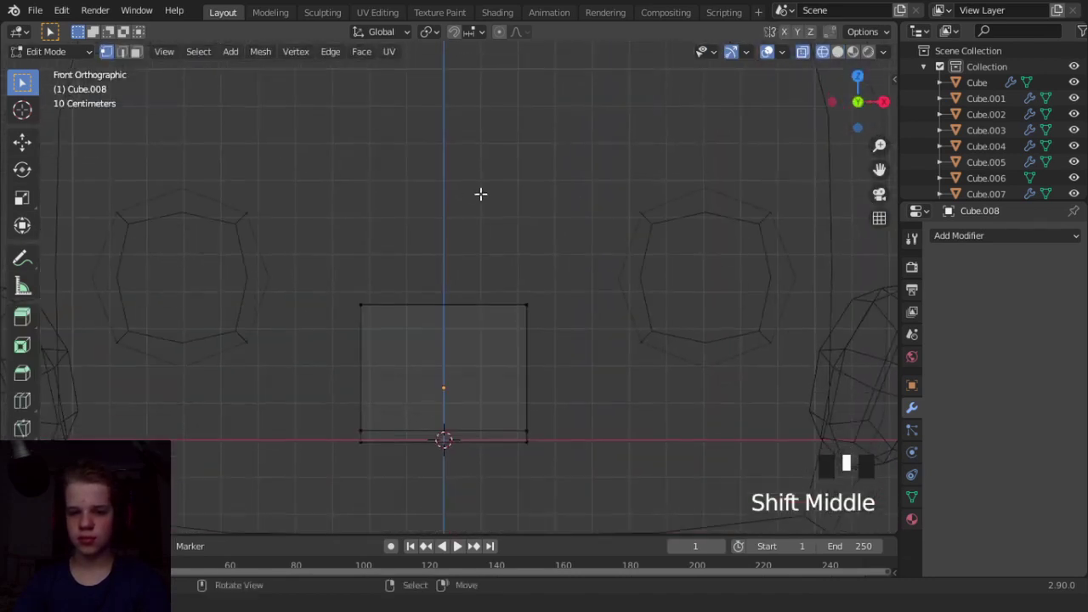
{"action": "key", "text": "x"}
{"action": "left_click", "coordinate": [398, 270]}
Move the half nose's upper outer vertices inward so that it tapers toward the bridge.
{"action": "key", "text": "g"}
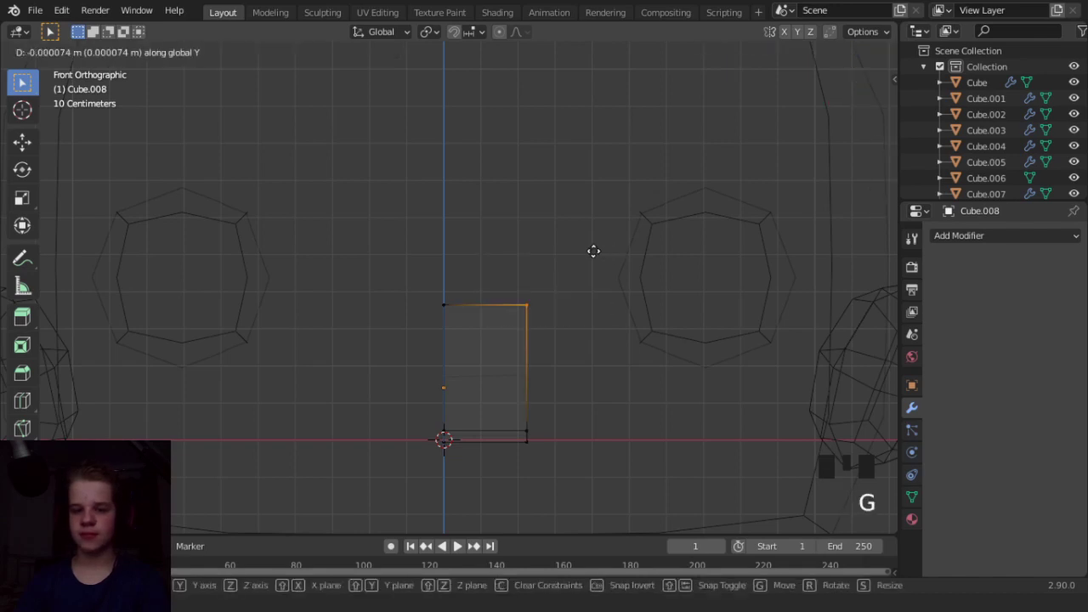
{"action": "key", "text": "g"}
{"action": "left_click", "coordinate": [561, 265]}
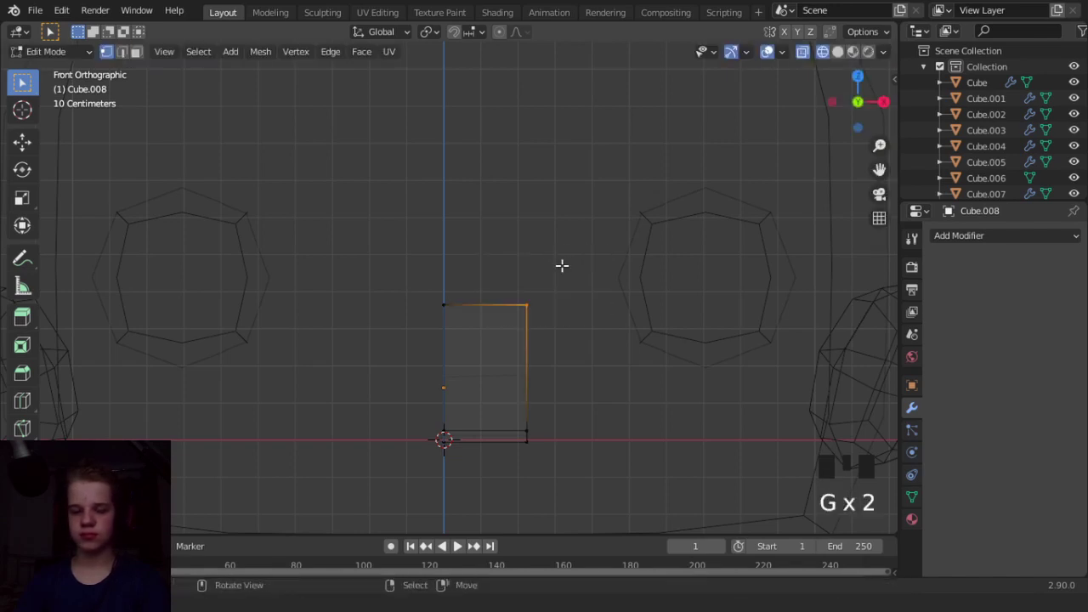
{"action": "left_click", "coordinate": [511, 269]}
{"action": "key", "text": "shift+z"}
In vertex mode, move the half nose's lower front outer vertex inward toward the centre line.
{"action": "mouse_move", "coordinate": [517, 374]}
{"action": "middle_mouse_down", "text": "shift"}
{"action": "mouse_move", "coordinate": [492, 276]}
{"action": "mouse_move", "coordinate": [455, 285]}
{"action": "middle_mouse_up", "text": "shift"}
{"action": "key", "text": "1"}
{"action": "key", "text": "z"}
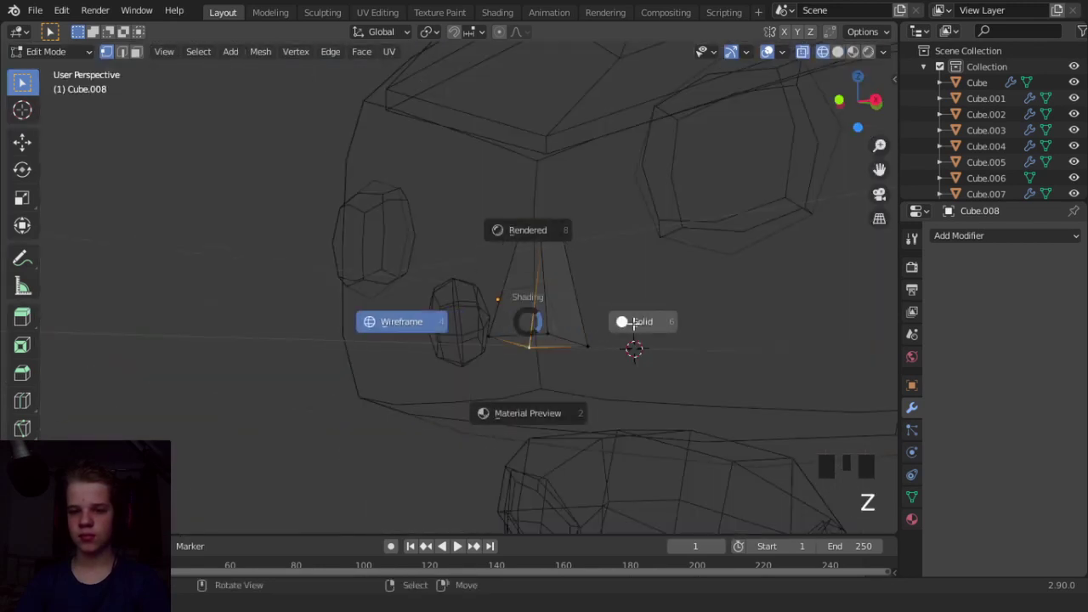
{"action": "left_click", "coordinate": [633, 323]}
{"action": "key", "text": "g"}
{"action": "key", "text": "y"}
{"action": "key", "text": "g"}
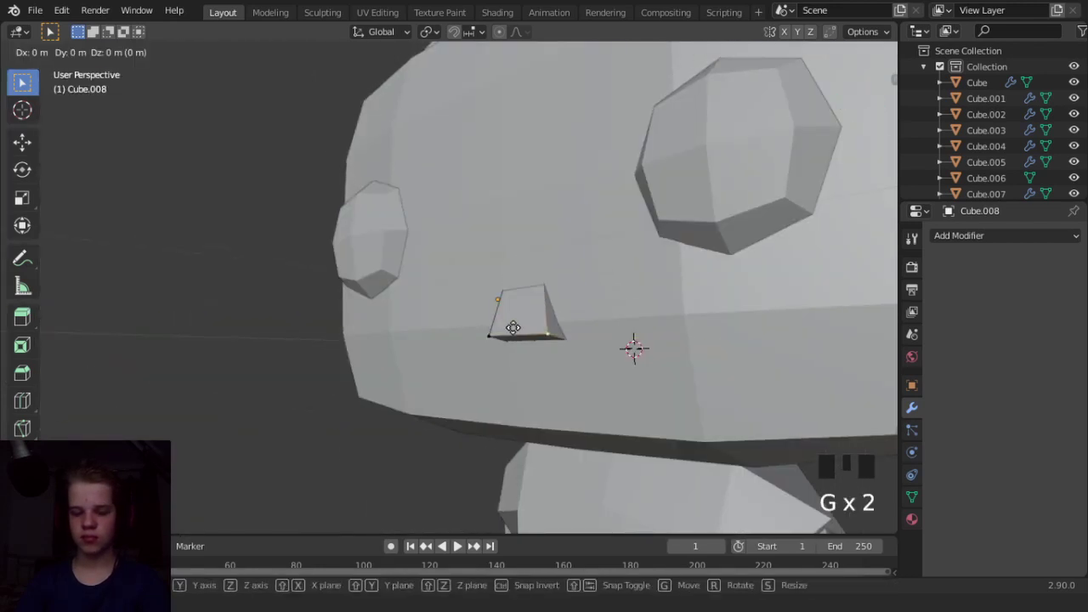
{"action": "left_click", "coordinate": [479, 324]}
{"action": "scroll", "coordinate": [478, 323], "scroll_direction": "down", "scroll_amount": 1}
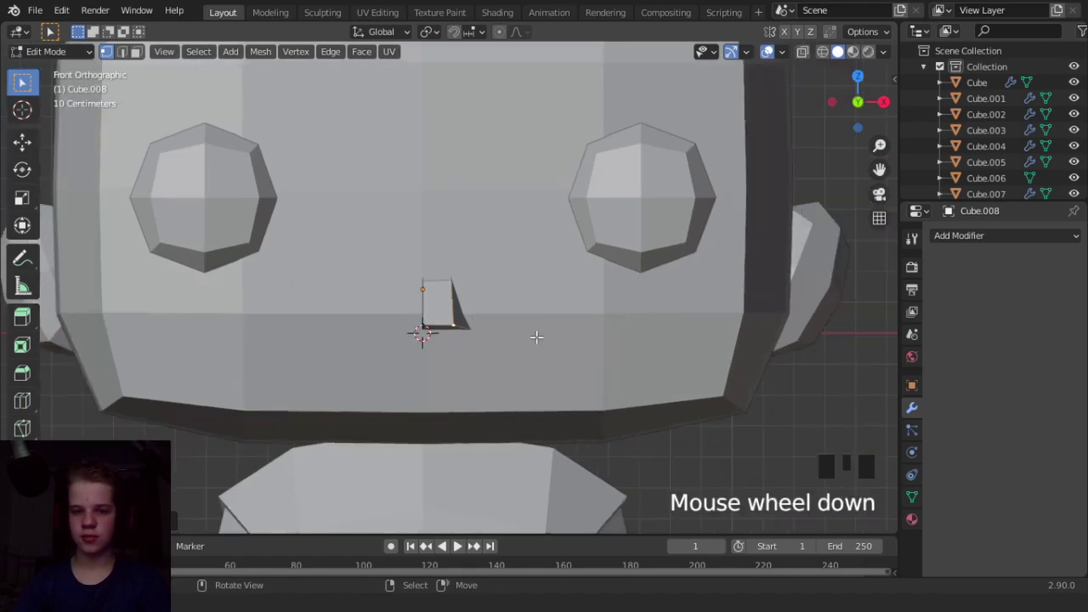
Select the half nose's upper vertices and move them about 0.06 m forward along Y.
{"action": "scroll", "coordinate": [535, 338], "scroll_direction": "up", "scroll_amount": 2}
{"action": "key", "text": "z"}
{"action": "key", "text": "z"}
{"action": "key", "text": "z"}
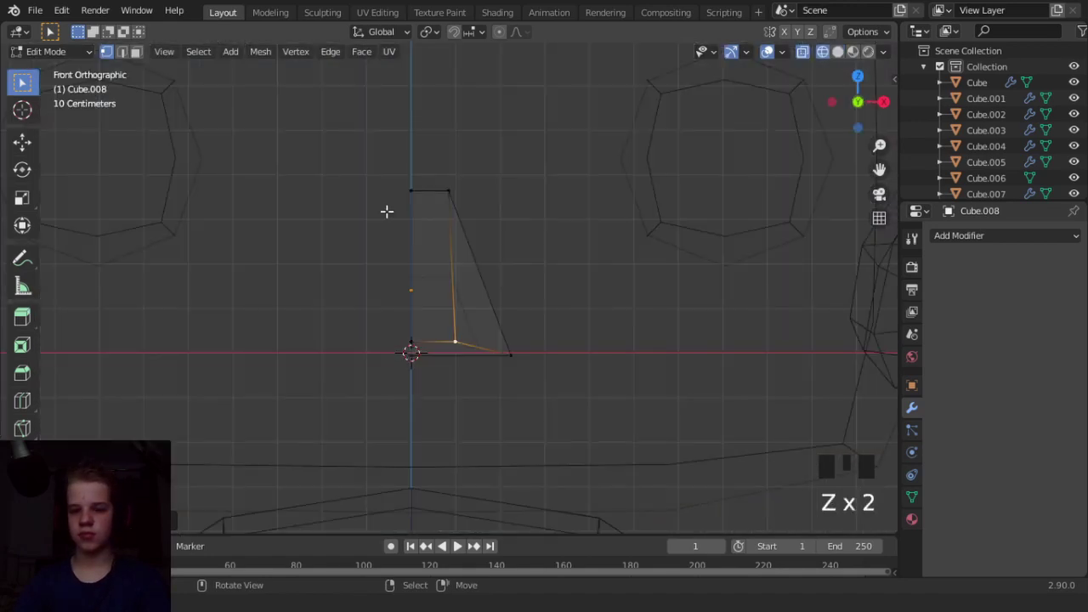
{"action": "key", "text": "KP_8"}
{"action": "key", "text": "KP_Enter"}
{"action": "key", "text": "KP_3"}
{"action": "left_click_drag", "start_coordinate": [567, 242], "coordinate": [807, 110]}
{"action": "middle_click_drag", "start_coordinate": [633, 253], "coordinate": [698, 262]}
{"action": "key", "text": "z"}
{"action": "scroll", "coordinate": [646, 260], "scroll_direction": "up", "scroll_amount": 3}
{"action": "key", "text": "g"}
{"action": "key", "text": "y"}
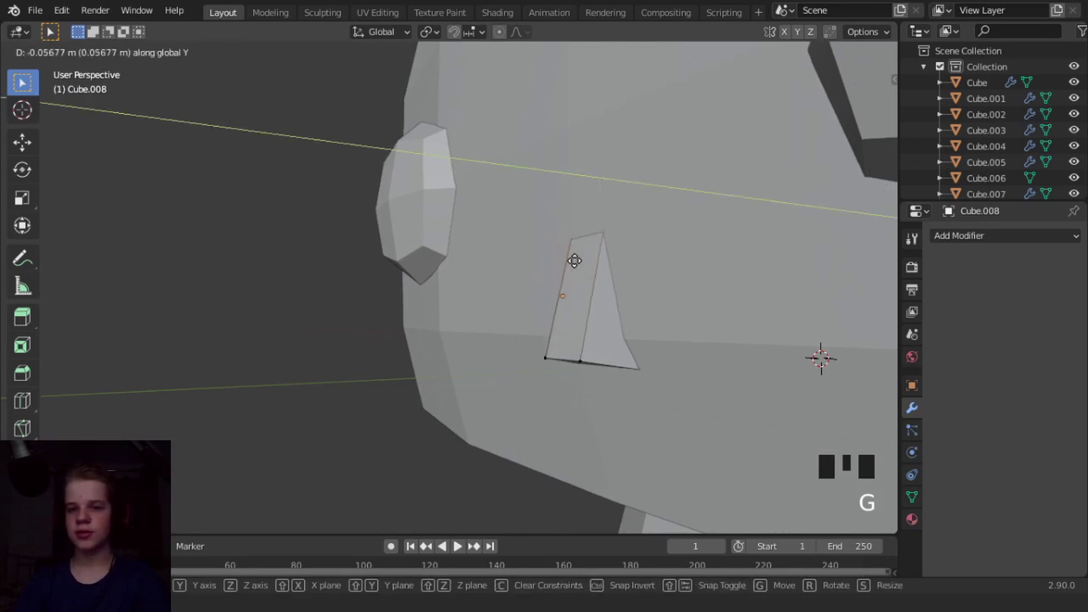
{"action": "left_click", "coordinate": [571, 259]}
Inspect the half nose from several angles, including its inner side in face selection mode and wireframe shading.
{"action": "scroll", "coordinate": [595, 362], "scroll_direction": "down", "scroll_amount": 3}
{"action": "key", "text": "Tab"}
{"action": "mouse_move", "coordinate": [596, 363]}
{"action": "middle_mouse_down"}
{"action": "mouse_move", "coordinate": [666, 461]}
{"action": "mouse_move", "coordinate": [579, 352]}
{"action": "middle_mouse_up"}
{"action": "scroll", "coordinate": [578, 352], "scroll_direction": "up", "scroll_amount": 1}
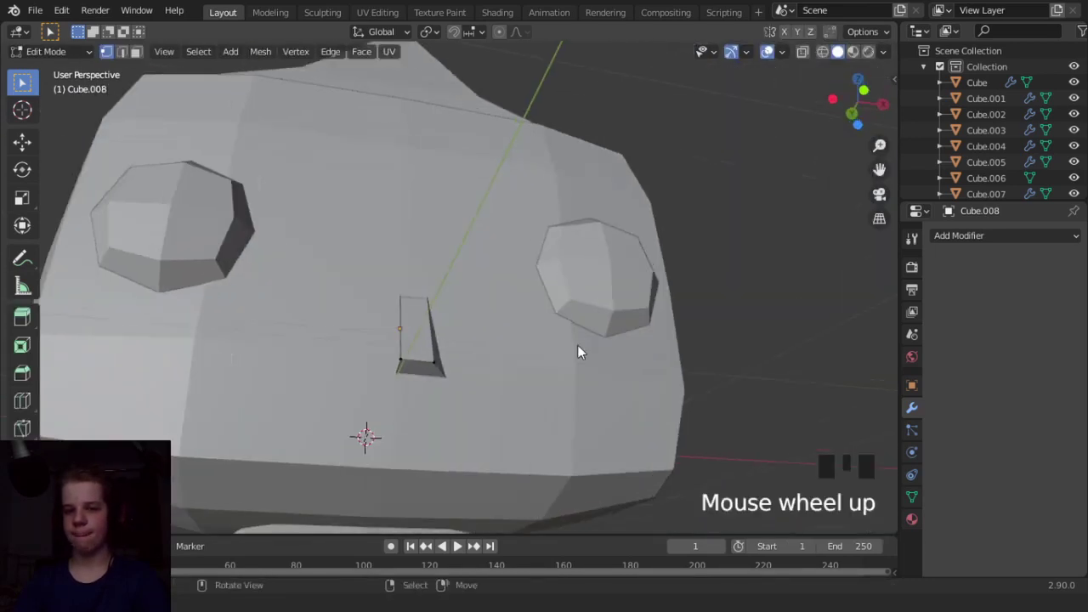
{"action": "key", "text": "KP_1"}
{"action": "left_click", "coordinate": [969, 234]}
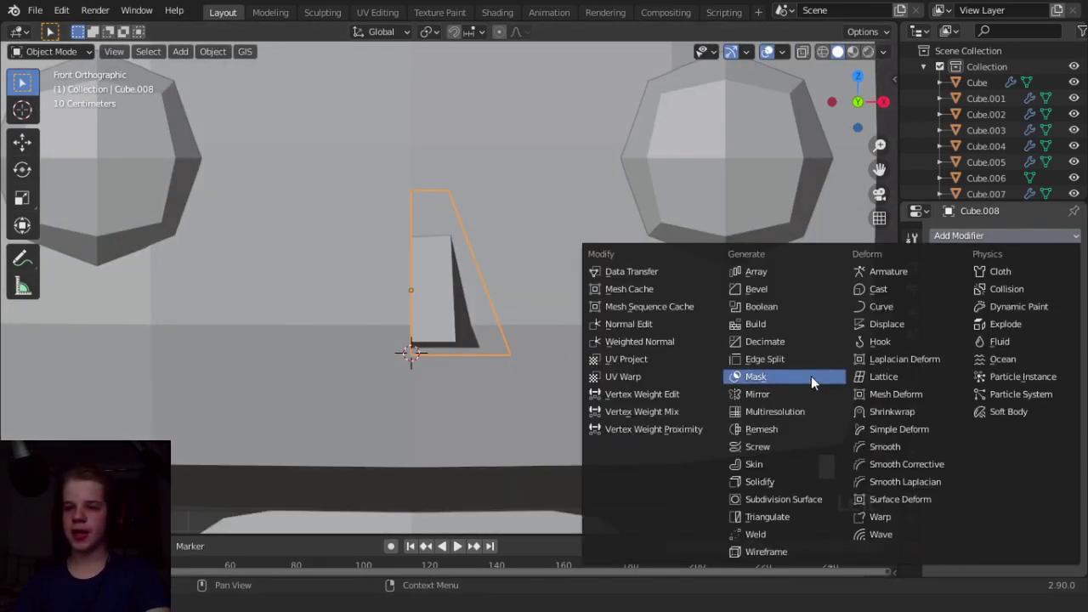
{"action": "left_click", "coordinate": [404, 358]}
{"action": "middle_click_drag", "start_coordinate": [403, 361], "coordinate": [364, 300]}
{"action": "key", "text": "Tab"}
{"action": "key", "text": "3"}
{"action": "key", "text": "z"}
{"action": "left_click", "coordinate": [209, 322]}
{"action": "key", "text": "Tab"}
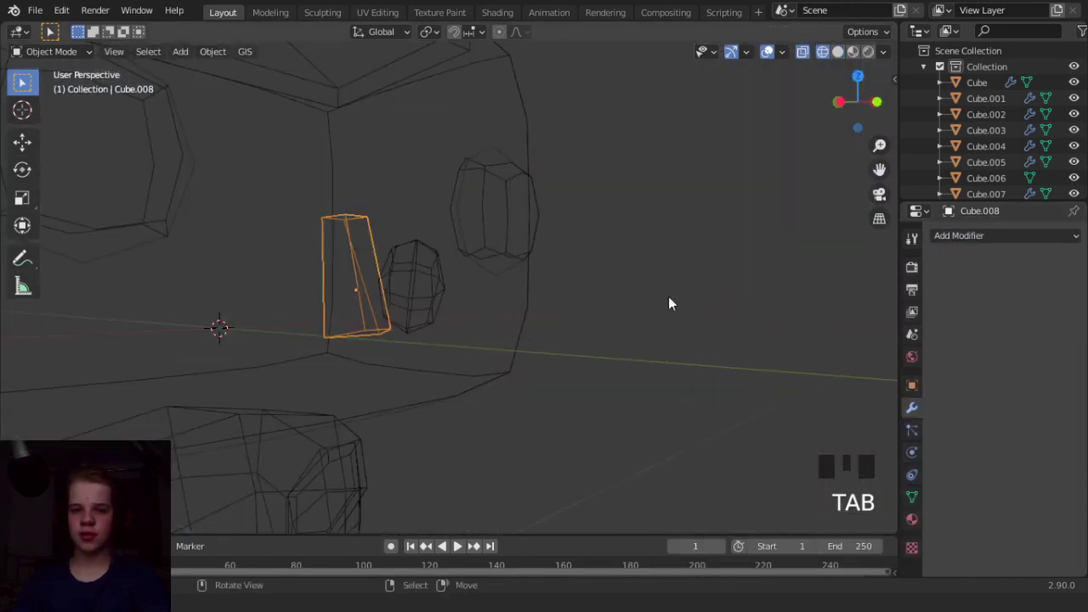
Add a Mirror modifier on the X axis to the half nose and return to solid shading.
{"action": "left_click", "coordinate": [964, 239]}
{"action": "left_click", "coordinate": [757, 395]}
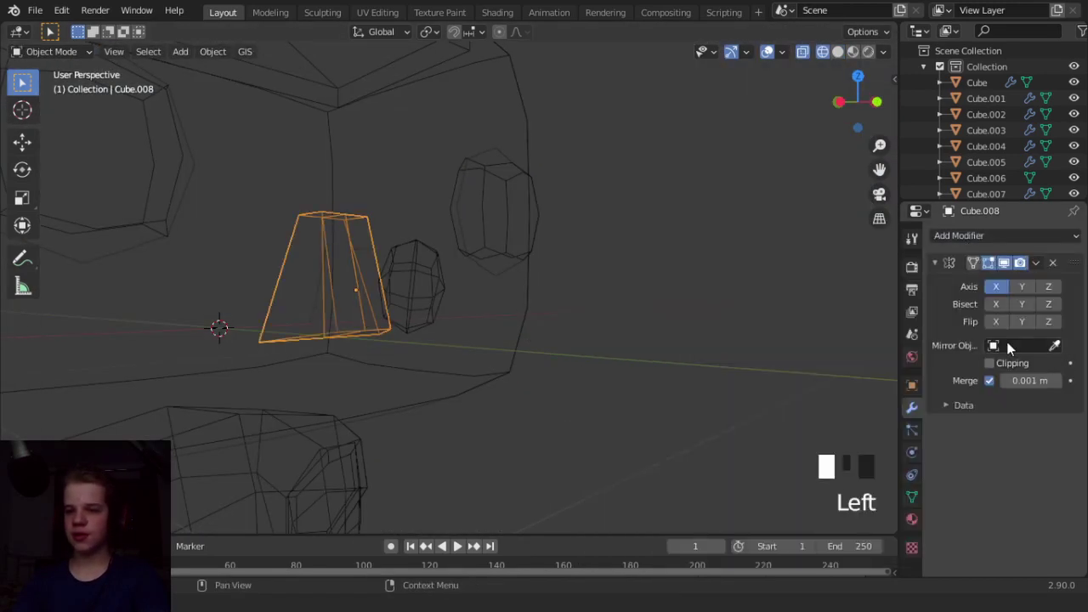
{"action": "key", "text": "z"}
{"action": "left_click", "coordinate": [620, 312]}
{"action": "middle_click_drag", "start_coordinate": [619, 312], "coordinate": [525, 326]}
{"action": "scroll", "coordinate": [525, 326], "scroll_direction": "up", "scroll_amount": 3}
In bottom view, pull the nose's lower front centre vertex outward to form a pointed ridge.
{"action": "key", "text": "Tab"}
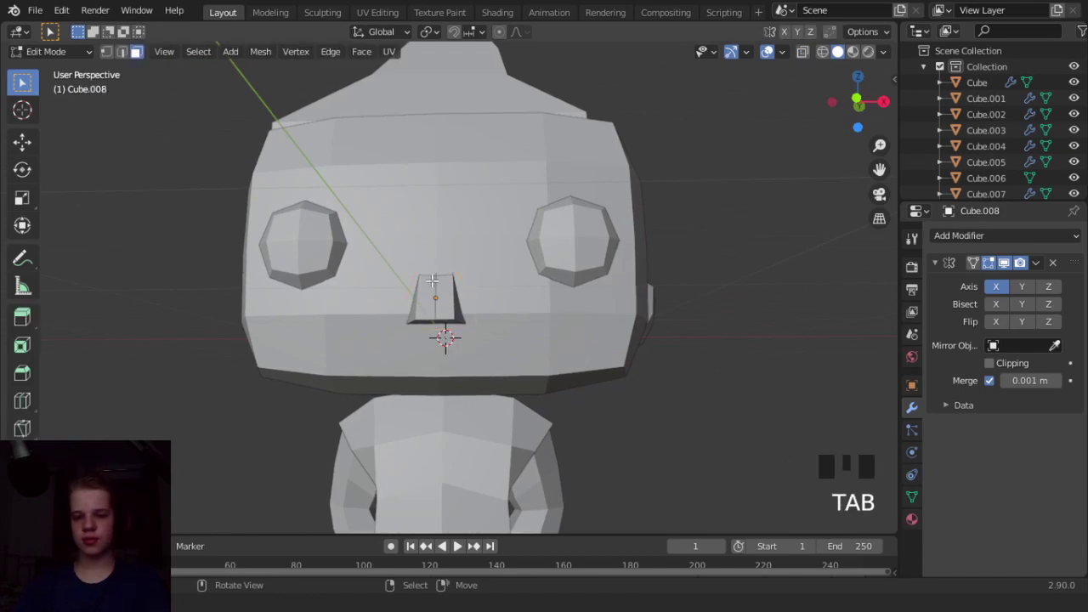
{"action": "key", "text": "ctrl+KP_7"}
{"action": "scroll", "coordinate": [394, 360], "scroll_direction": "up", "scroll_amount": 4}
{"action": "key", "text": "g"}
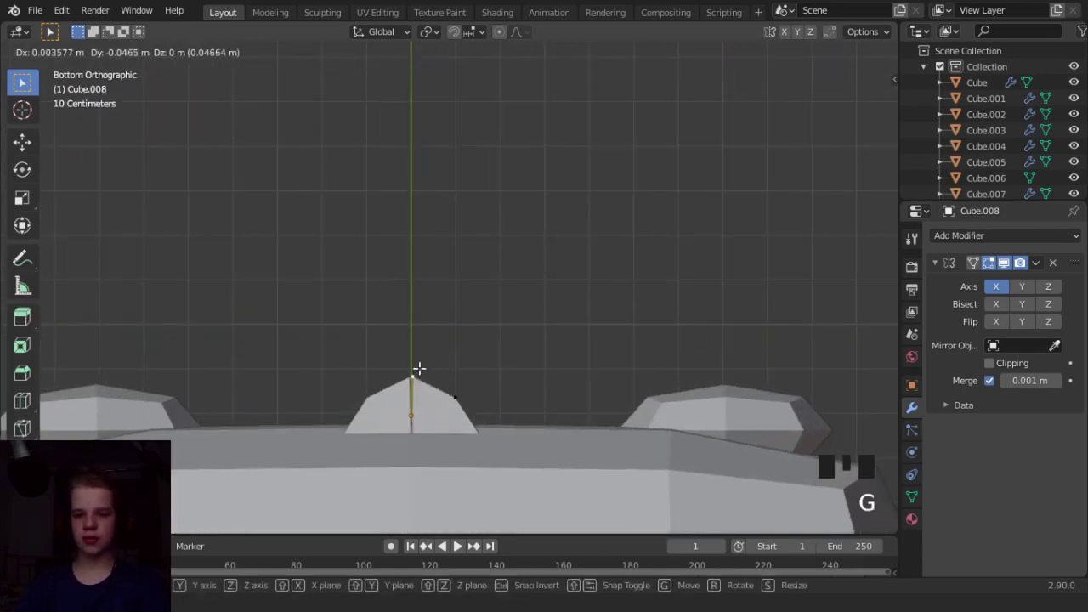
{"action": "middle_click_drag", "start_coordinate": [419, 368], "coordinate": [538, 396]}
{"action": "scroll", "coordinate": [538, 398], "scroll_direction": "up", "scroll_amount": 5}
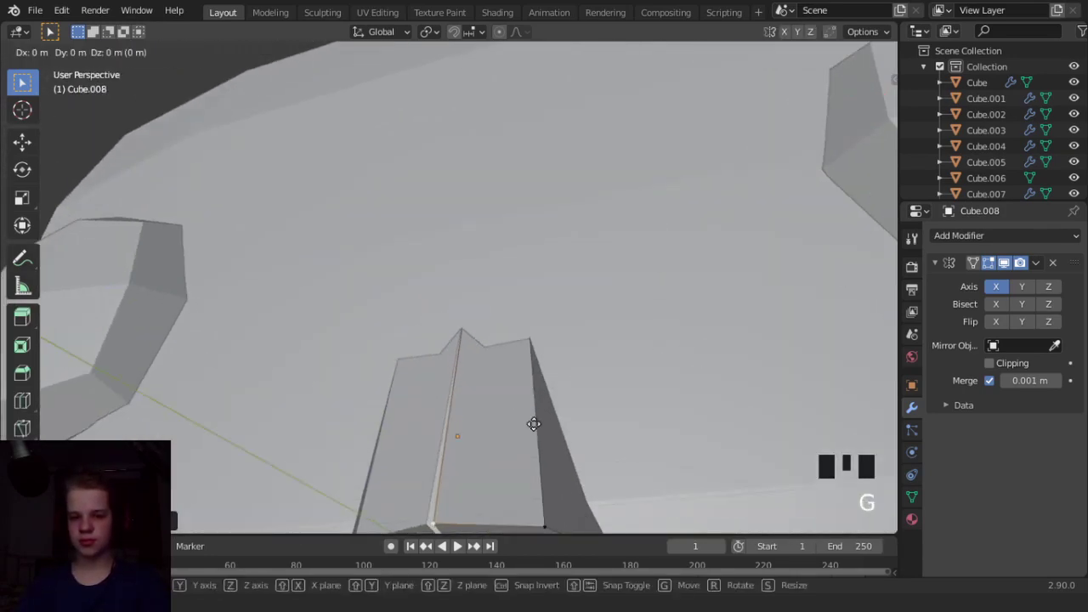
Enable Clipping on the nose's Mirror modifier and move the centre vertex along X to close the seam.
{"action": "key", "text": "y"}
{"action": "key", "text": "Escape"}
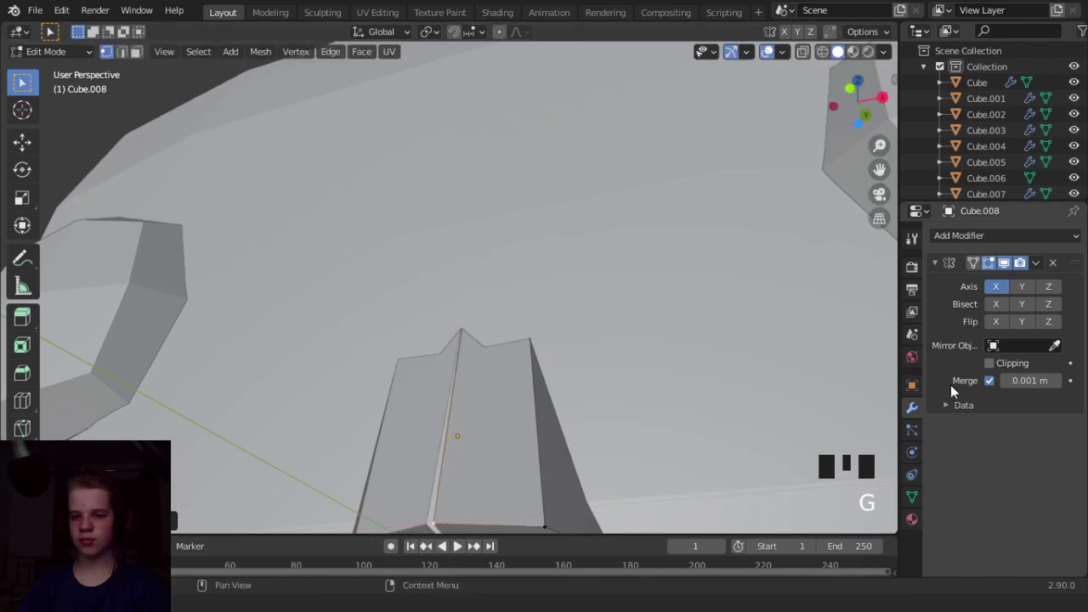
{"action": "key", "text": "g"}
{"action": "key", "text": "x"}
{"action": "left_click", "coordinate": [554, 383]}
{"action": "key", "text": "Tab"}
Examine the mirrored nose on the face from below, the front and the side.
{"action": "scroll", "coordinate": [552, 404], "scroll_direction": "down", "scroll_amount": 4}
{"action": "middle_click_drag", "start_coordinate": [552, 406], "coordinate": [518, 478]}
{"action": "key", "text": "alt+a"}
{"action": "scroll", "coordinate": [510, 300], "scroll_direction": "up", "scroll_amount": 3}
{"action": "middle_click_drag", "start_coordinate": [530, 304], "coordinate": [332, 298], "text": "shift"}
{"action": "scroll", "coordinate": [544, 370], "scroll_direction": "down", "scroll_amount": 2}
{"action": "scroll", "coordinate": [427, 323], "scroll_direction": "down", "scroll_amount": 4}
{"action": "scroll", "coordinate": [408, 327], "scroll_direction": "up", "scroll_amount": 5}
{"action": "key", "text": "Tab"}
{"action": "middle_click_drag", "start_coordinate": [485, 356], "coordinate": [535, 244]}
{"action": "scroll", "coordinate": [535, 244], "scroll_direction": "up", "scroll_amount": 7}
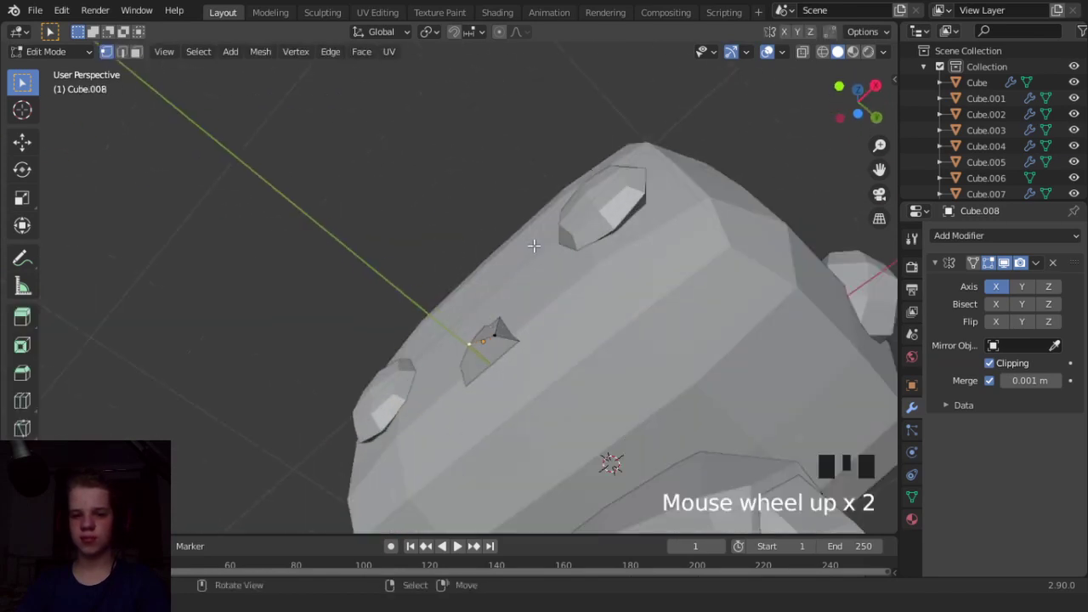
{"action": "key", "text": "alt+a"}
{"action": "key", "text": "Tab"}
{"action": "scroll", "coordinate": [546, 376], "scroll_direction": "down", "scroll_amount": 10}
{"action": "middle_click_drag", "start_coordinate": [545, 376], "coordinate": [489, 374]}
{"action": "scroll", "coordinate": [577, 409], "scroll_direction": "down", "scroll_amount": 4}
{"action": "scroll", "coordinate": [491, 374], "scroll_direction": "up", "scroll_amount": 4}
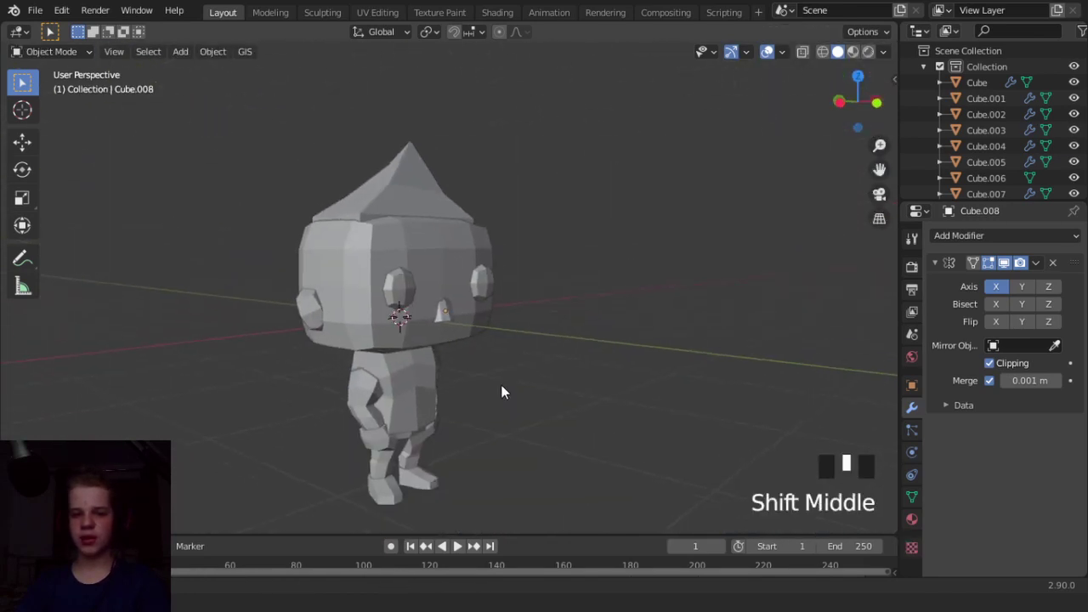
Delete the nose object from the face.
{"action": "middle_click_drag", "start_coordinate": [582, 375], "coordinate": [523, 371]}
{"action": "scroll", "coordinate": [512, 266], "scroll_direction": "up", "scroll_amount": 5}
{"action": "right_click", "coordinate": [502, 260]}
{"action": "right_click", "coordinate": [501, 260]}
{"action": "key", "text": "x"}
{"action": "left_click", "coordinate": [511, 265]}
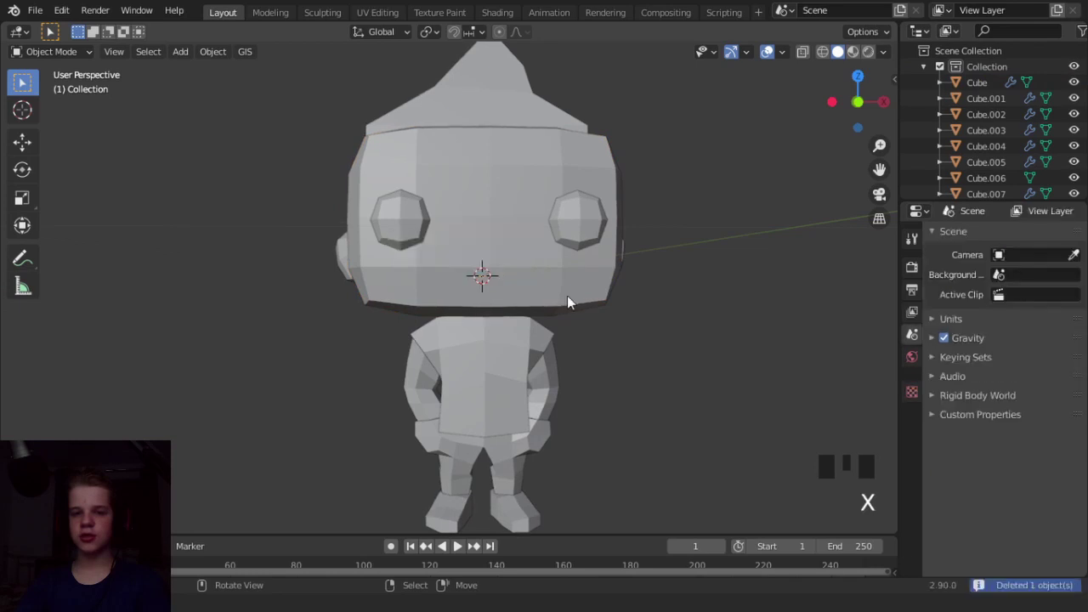
Examine the character without the nose from several angles.
{"action": "middle_click_drag", "start_coordinate": [567, 297], "coordinate": [400, 387]}
{"action": "scroll", "coordinate": [552, 372], "scroll_direction": "down", "scroll_amount": 4}
{"action": "scroll", "coordinate": [562, 381], "scroll_direction": "up", "scroll_amount": 7}
{"action": "scroll", "coordinate": [405, 374], "scroll_direction": "up", "scroll_amount": 8}
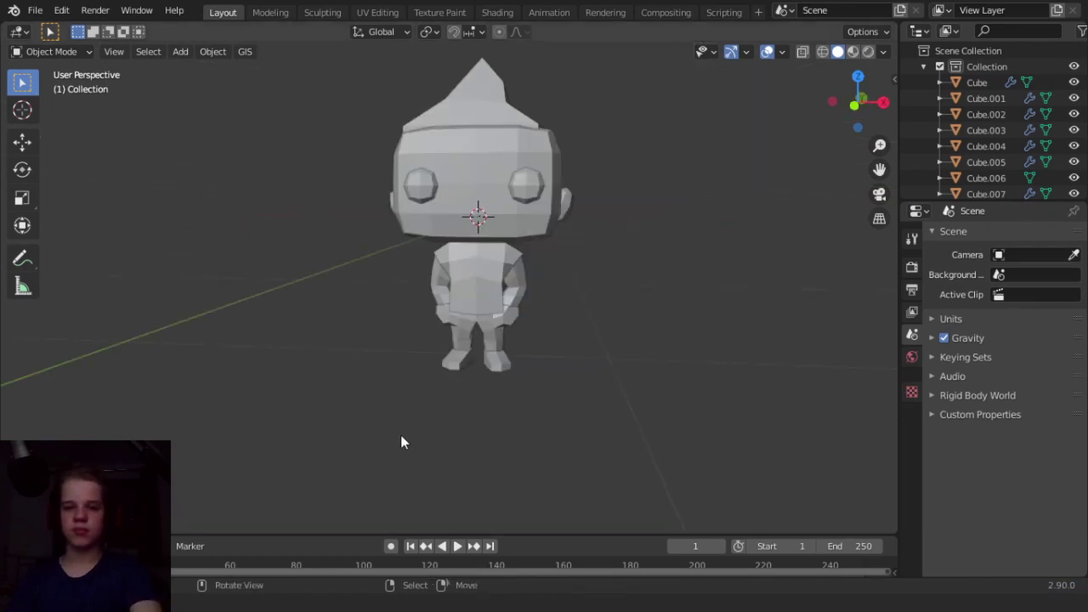
{"action": "middle_click_drag", "start_coordinate": [401, 435], "coordinate": [511, 387]}
{"action": "scroll", "coordinate": [511, 386], "scroll_direction": "down", "scroll_amount": 2}
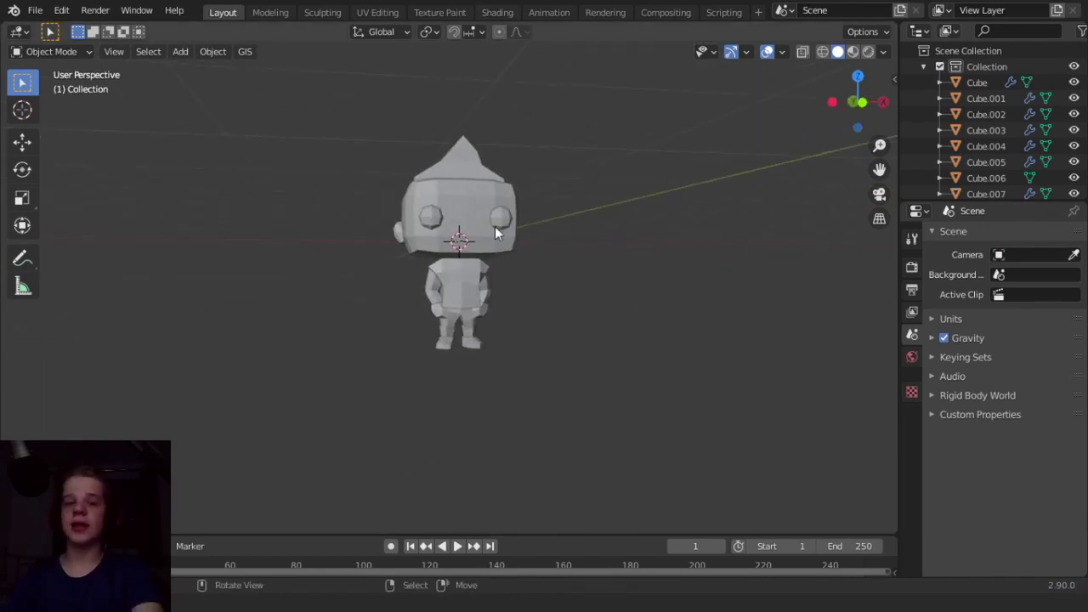
{"action": "scroll", "coordinate": [464, 322], "scroll_direction": "up", "scroll_amount": 3}
Select the torso and open its material settings.
{"action": "left_click", "coordinate": [463, 321]}
{"action": "left_click", "coordinate": [912, 520]}
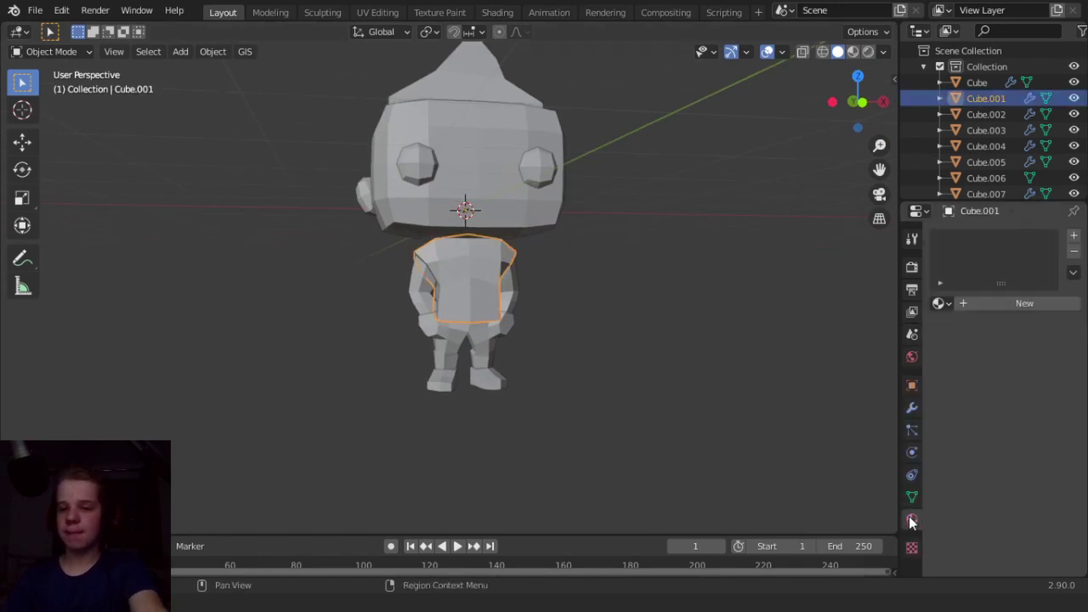
{"action": "scroll", "coordinate": [255, 247], "scroll_direction": "down", "scroll_amount": 3}
{"action": "scroll", "coordinate": [548, 345], "scroll_direction": "up", "scroll_amount": 3}
{"action": "middle_click_drag", "start_coordinate": [281, 262], "coordinate": [865, 72]}
{"action": "scroll", "coordinate": [548, 350], "scroll_direction": "down", "scroll_amount": 3}
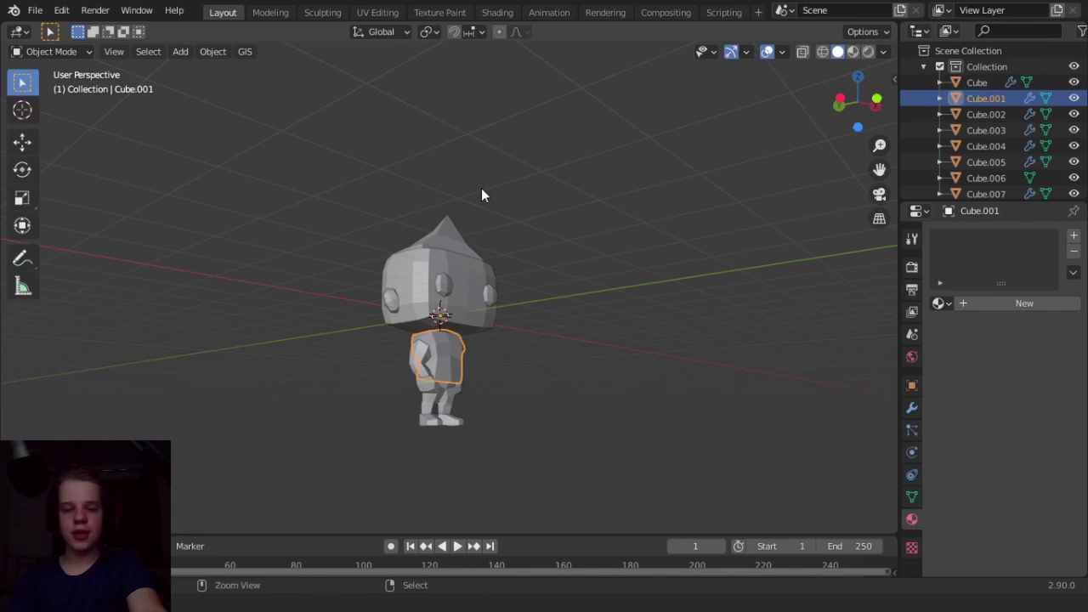
Save the file, split the 3D viewport into two side by side and frame the character in both.
{"action": "key", "text": "ctrl+s"}
{"action": "left_click_drag", "start_coordinate": [892, 23], "coordinate": [493, 85]}
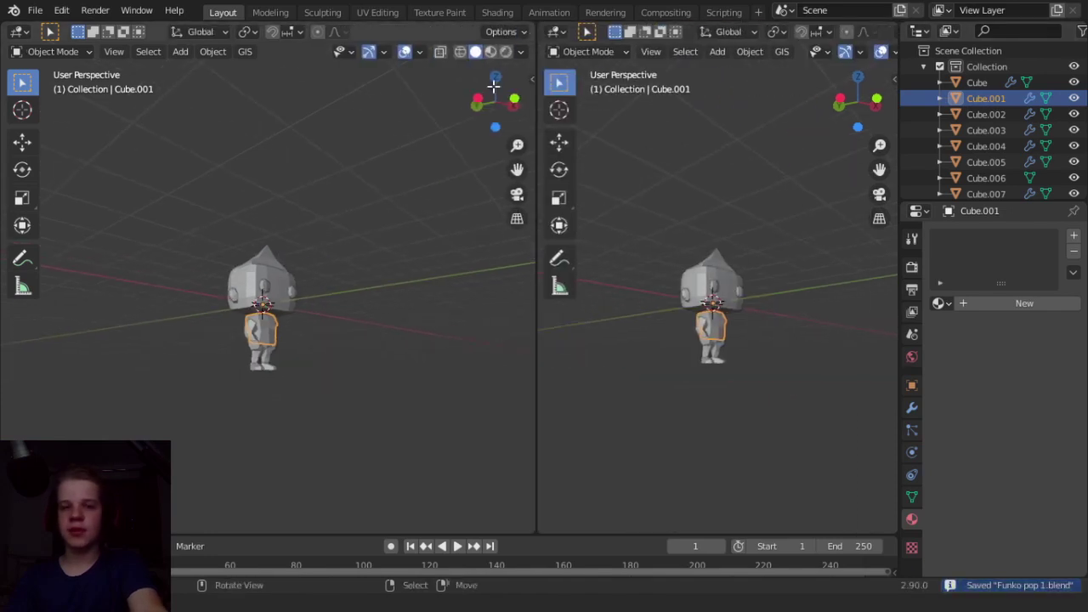
{"action": "scroll", "coordinate": [352, 261], "scroll_direction": "down", "scroll_amount": 3}
{"action": "middle_click_drag", "start_coordinate": [353, 261], "coordinate": [421, 265], "text": "shift"}
{"action": "scroll", "coordinate": [316, 281], "scroll_direction": "up", "scroll_amount": 5}
{"action": "middle_click_drag", "start_coordinate": [316, 282], "coordinate": [110, 343]}
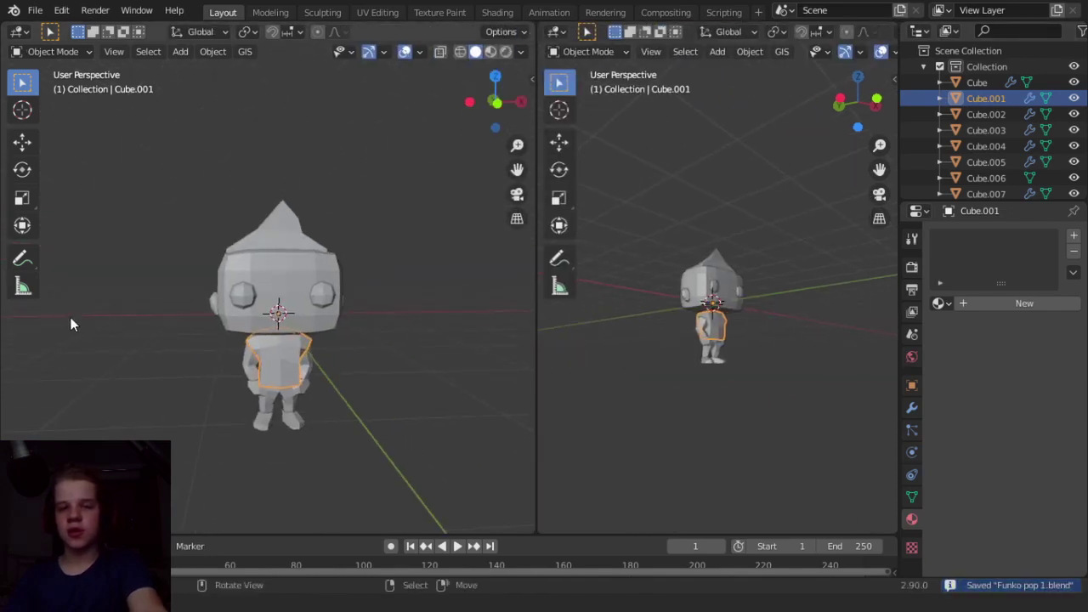
{"action": "scroll", "coordinate": [718, 323], "scroll_direction": "up", "scroll_amount": 5}
{"action": "left_click", "coordinate": [806, 220]}
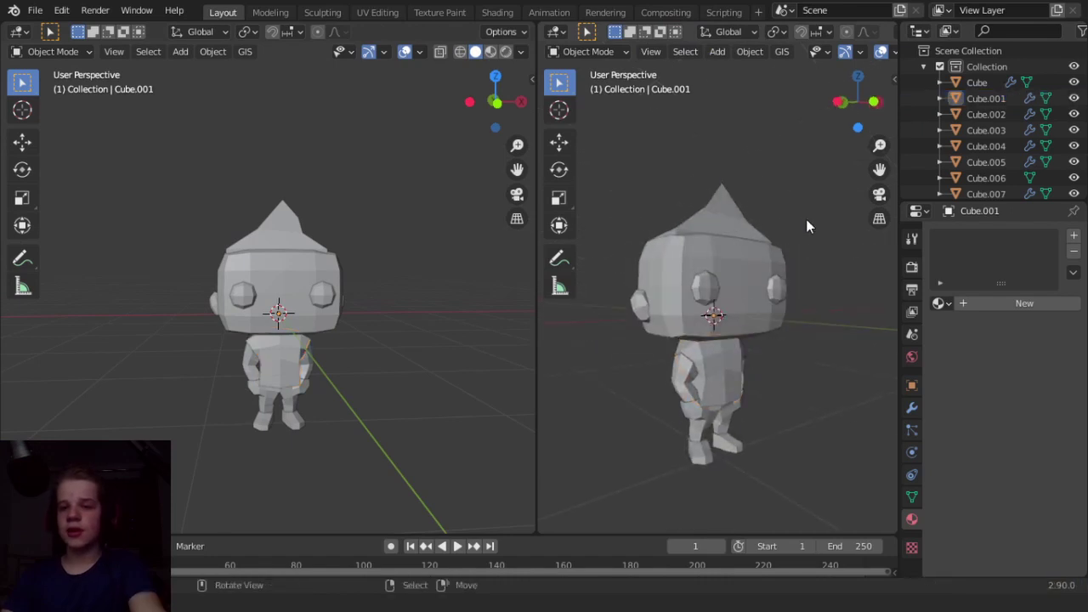
Use an Environment Texture with the kloppenheim image as the world background color.
{"action": "middle_click_drag", "start_coordinate": [776, 251], "coordinate": [727, 267]}
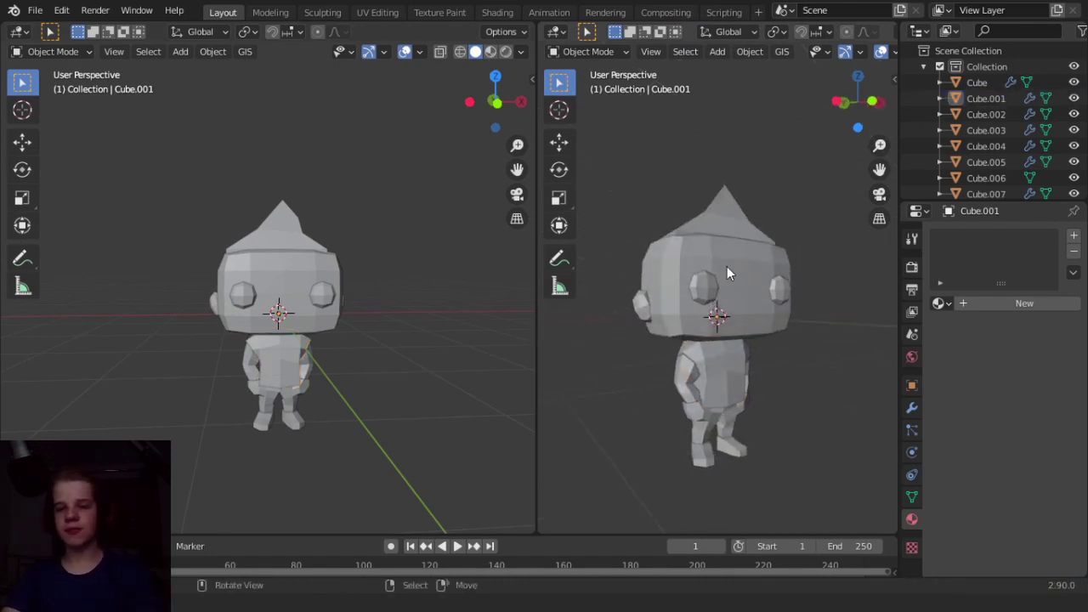
{"action": "left_click", "coordinate": [911, 357]}
{"action": "left_click", "coordinate": [991, 341]}
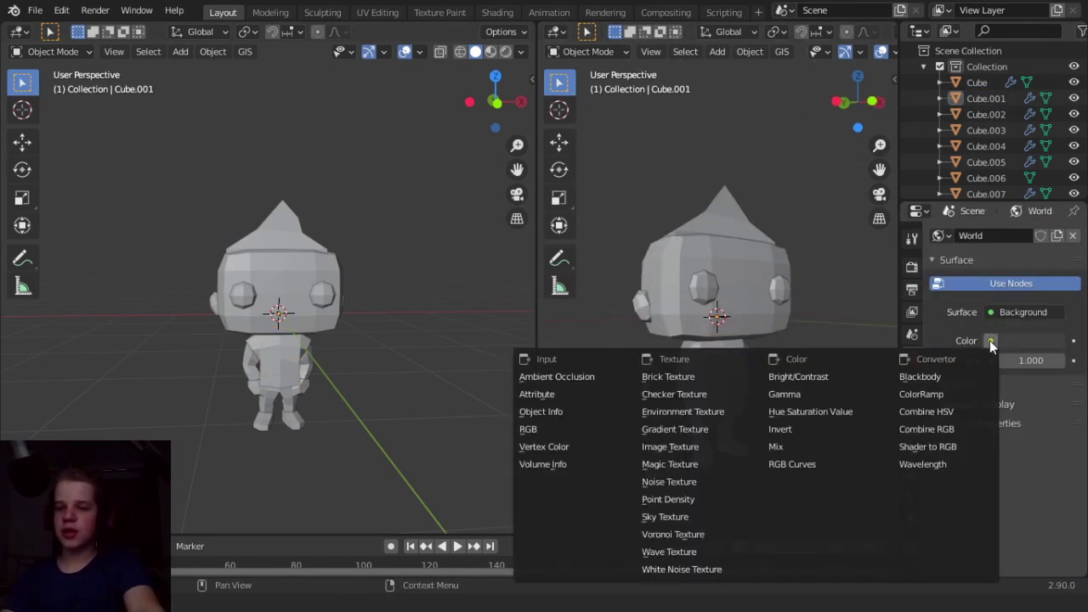
{"action": "left_click", "coordinate": [690, 413]}
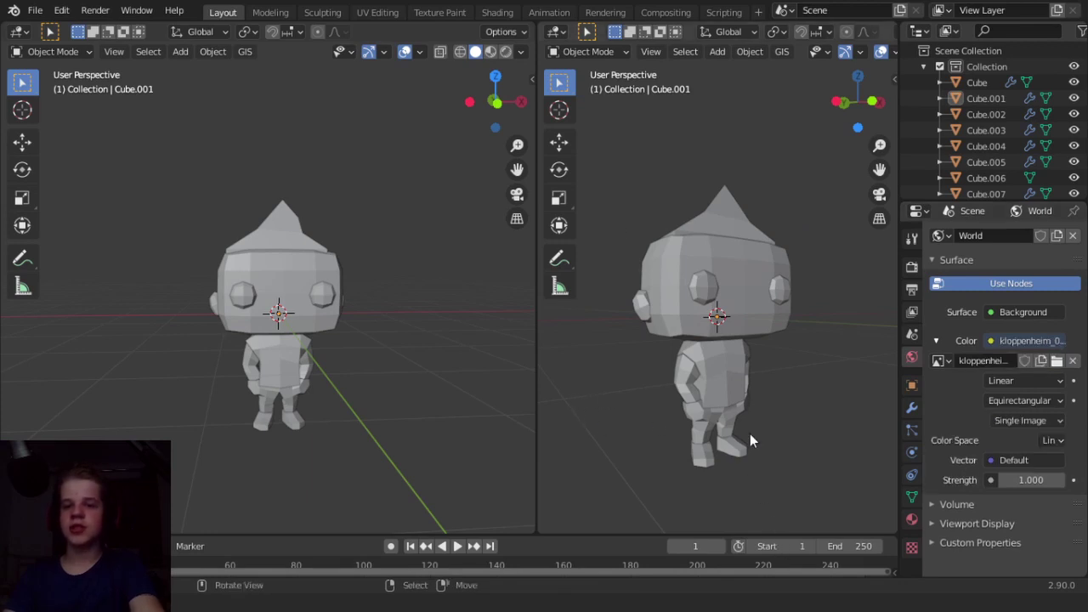
Frame the character in the second viewport and display it there in Rendered shading.
{"action": "scroll", "coordinate": [750, 434], "scroll_direction": "down", "scroll_amount": 5}
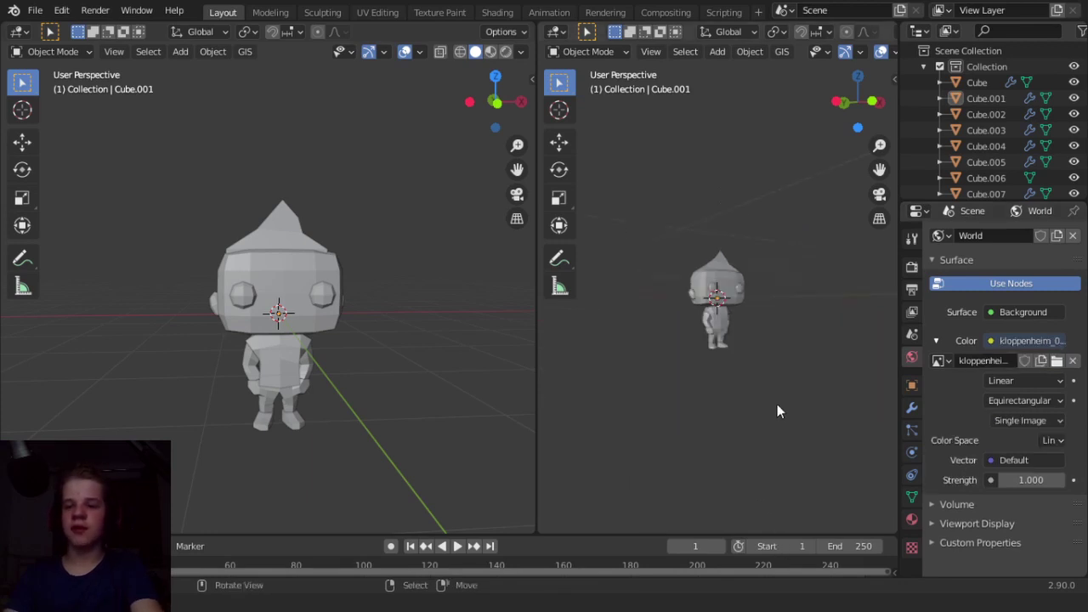
{"action": "scroll", "coordinate": [765, 382], "scroll_direction": "up", "scroll_amount": 5}
{"action": "key", "text": "z"}
{"action": "left_click", "coordinate": [769, 270]}
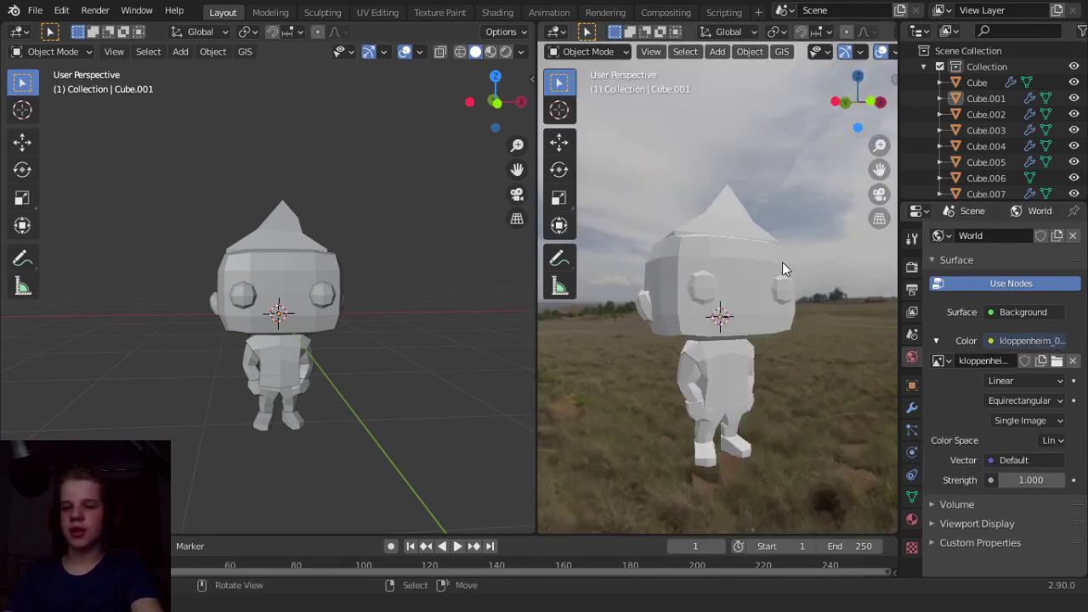
Make the render background transparent in the scene's Film settings.
{"action": "left_click", "coordinate": [912, 268]}
{"action": "scroll", "coordinate": [1014, 472], "scroll_direction": "down", "scroll_amount": 3}
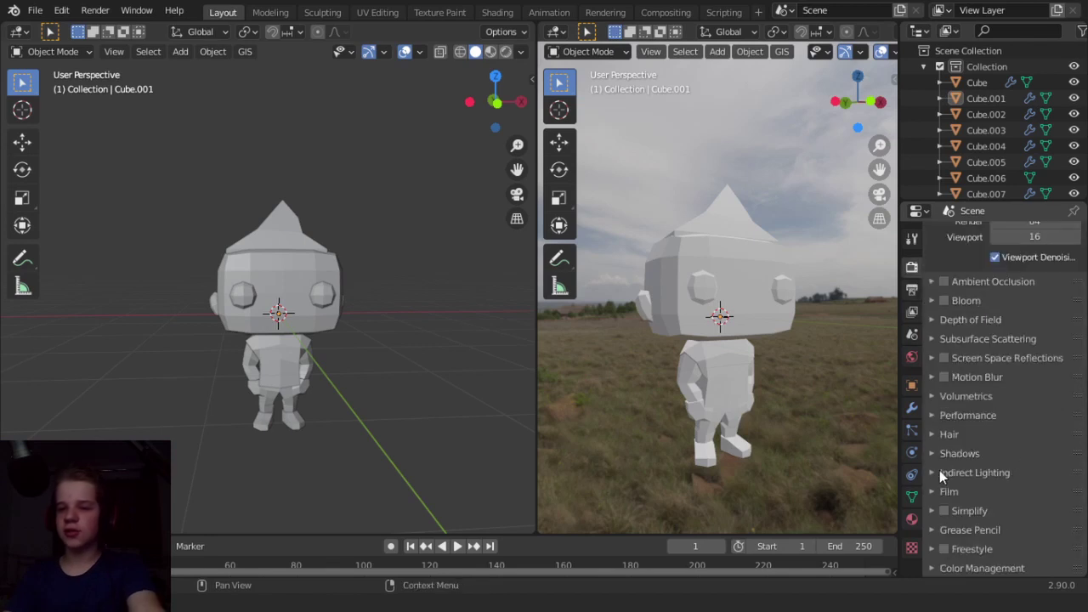
{"action": "left_click", "coordinate": [949, 491]}
{"action": "scroll", "coordinate": [952, 536], "scroll_direction": "down", "scroll_amount": 2}
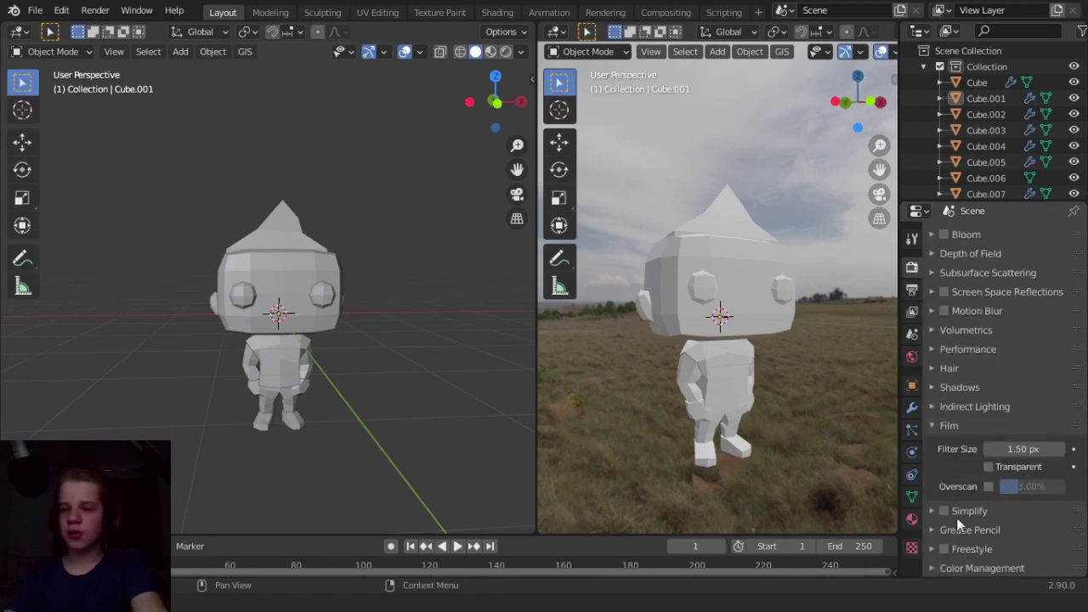
{"action": "left_click", "coordinate": [989, 467]}
Change the render engine to Cycles and check its Film settings.
{"action": "scroll", "coordinate": [1031, 396], "scroll_direction": "up", "scroll_amount": 4}
{"action": "left_click", "coordinate": [1050, 236]}
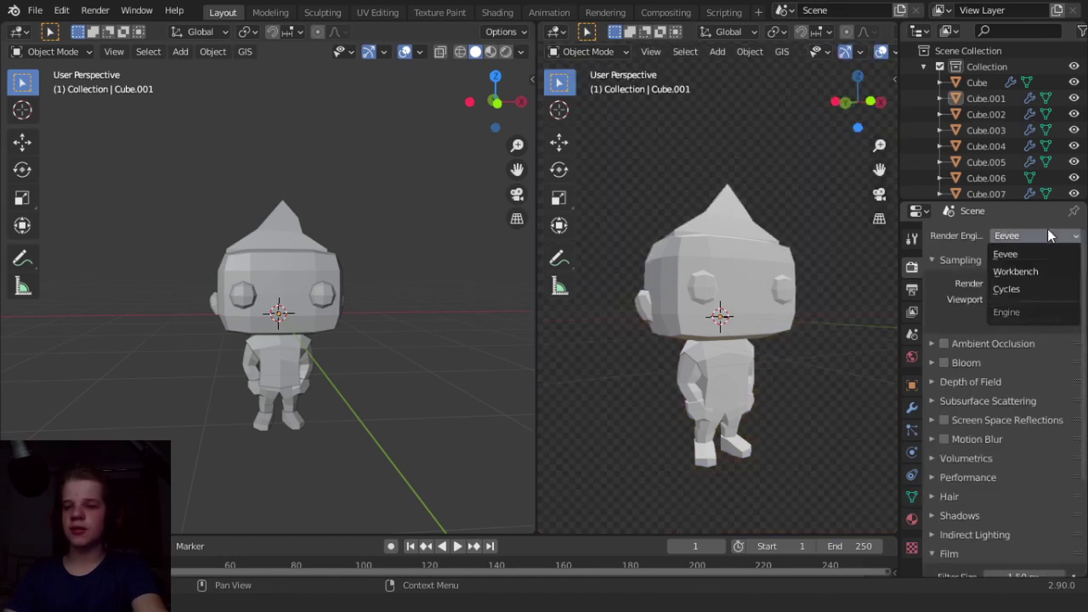
{"action": "left_click", "coordinate": [1029, 290]}
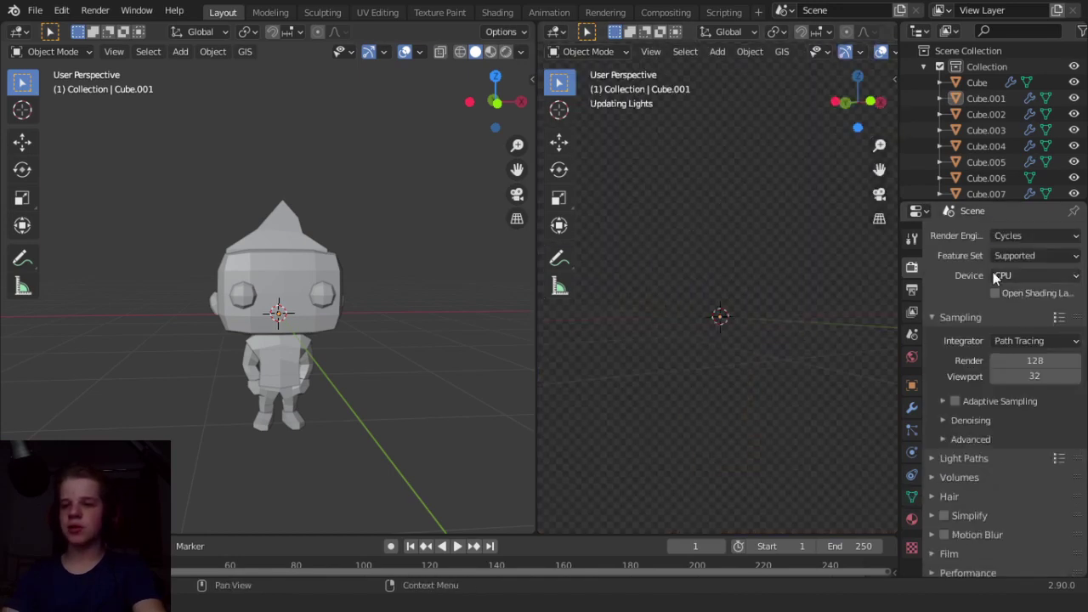
{"action": "scroll", "coordinate": [998, 452], "scroll_direction": "down", "scroll_amount": 3}
{"action": "left_click", "coordinate": [950, 473]}
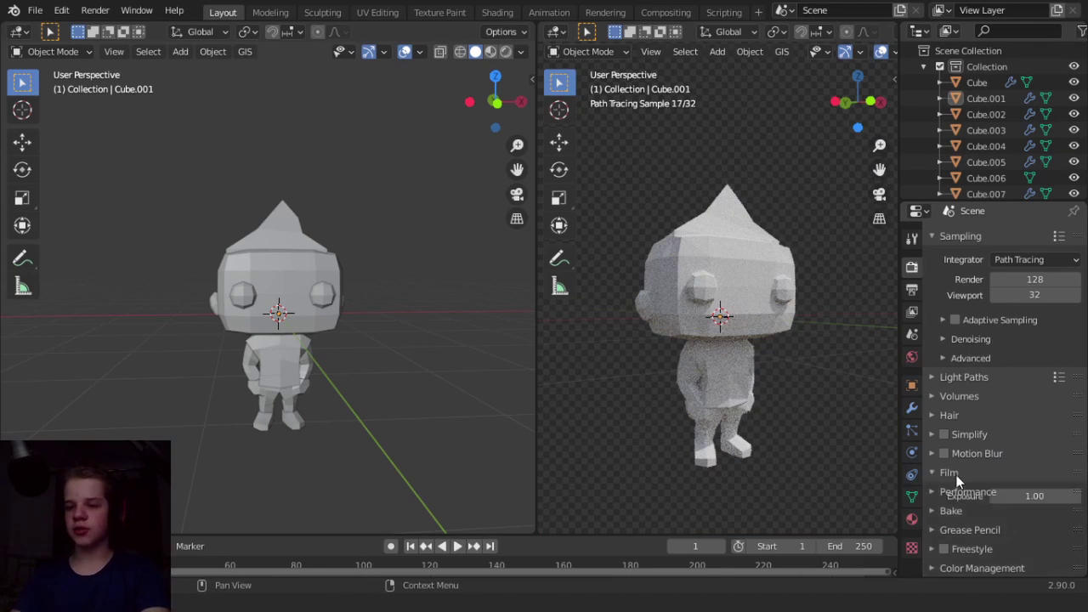
{"action": "left_click", "coordinate": [952, 473]}
{"action": "middle_click_drag", "start_coordinate": [760, 407], "coordinate": [728, 397]}
Select the pointed hair on top of the head and assign it the existing Material.
{"action": "left_click", "coordinate": [296, 239]}
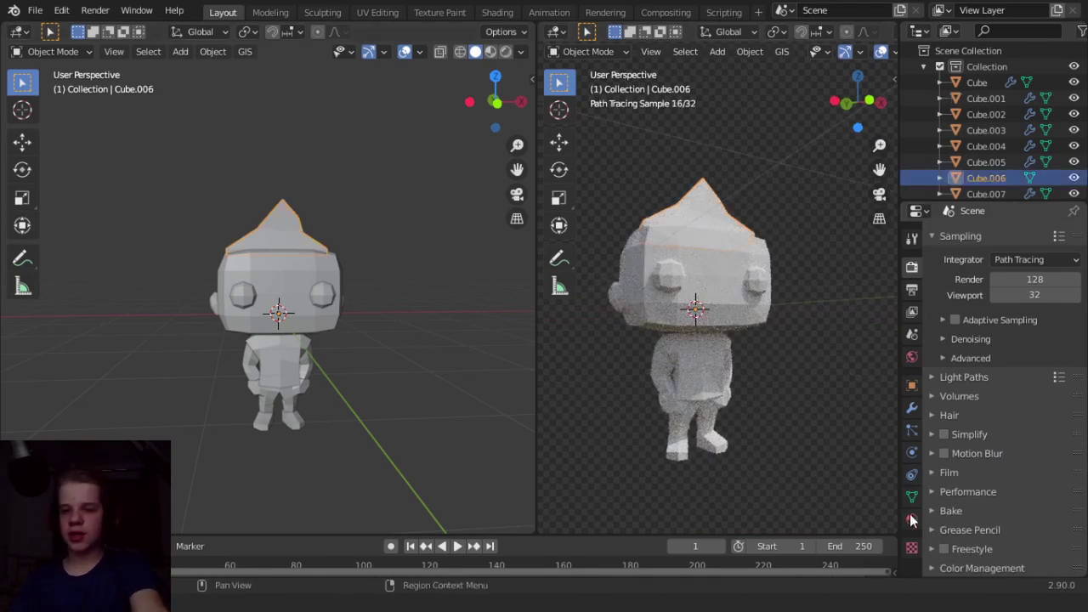
{"action": "left_click", "coordinate": [911, 518]}
{"action": "left_click", "coordinate": [939, 287]}
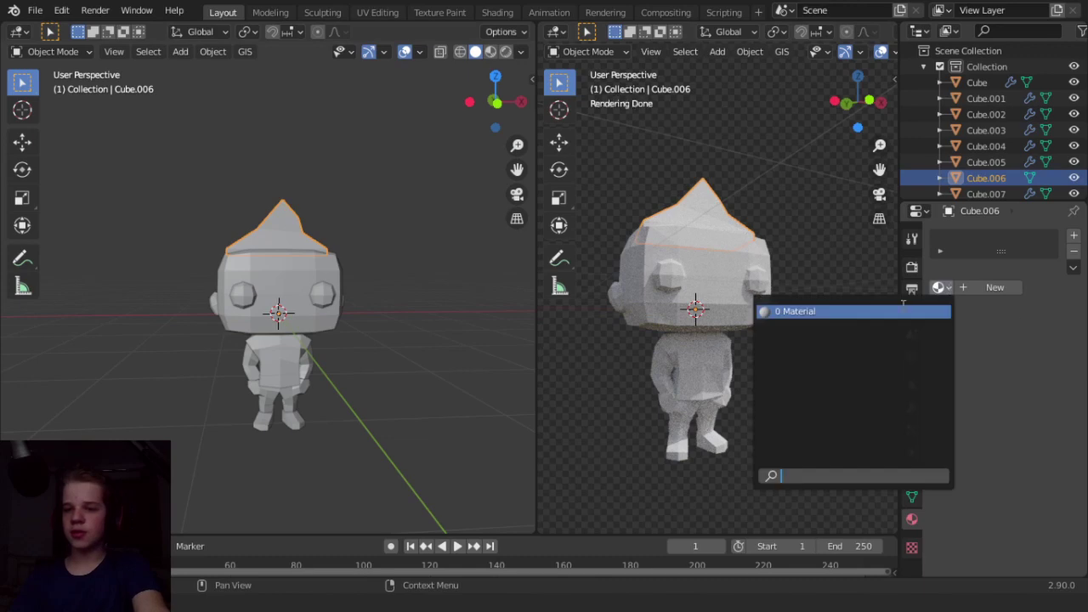
{"action": "left_click", "coordinate": [906, 311]}
Set the hair material's base color to a medium brown and check it in the rendered viewport.
{"action": "left_click", "coordinate": [1027, 423]}
{"action": "left_click", "coordinate": [968, 271]}
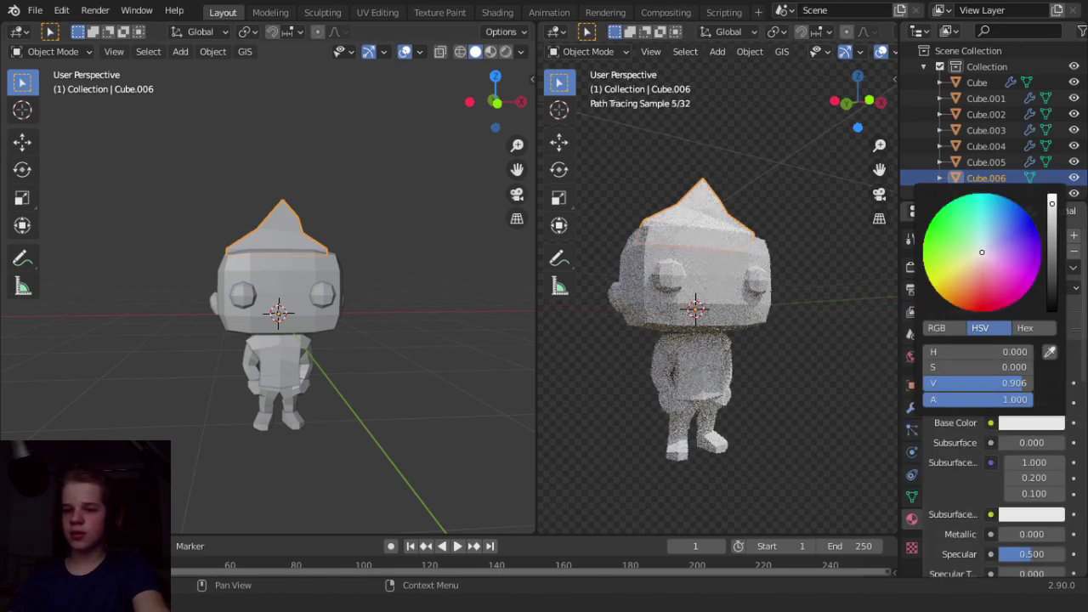
{"action": "mouse_move", "coordinate": [968, 270]}
{"action": "left_mouse_down"}
{"action": "mouse_move", "coordinate": [953, 288]}
{"action": "mouse_move", "coordinate": [960, 277]}
{"action": "left_mouse_up"}
{"action": "left_click_drag", "start_coordinate": [1050, 267], "coordinate": [1051, 259]}
{"action": "left_click_drag", "start_coordinate": [961, 274], "coordinate": [965, 279]}
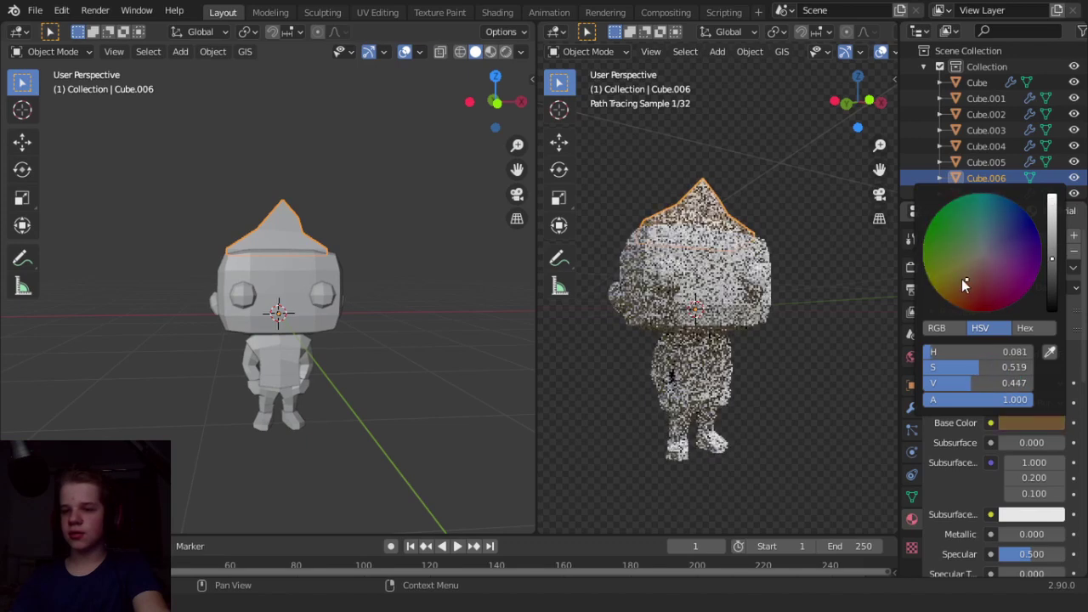
{"action": "middle_click_drag", "start_coordinate": [791, 270], "coordinate": [792, 292]}
{"action": "scroll", "coordinate": [1050, 415], "scroll_direction": "down", "scroll_amount": 1}
{"action": "scroll", "coordinate": [1037, 450], "scroll_direction": "down", "scroll_amount": 1}
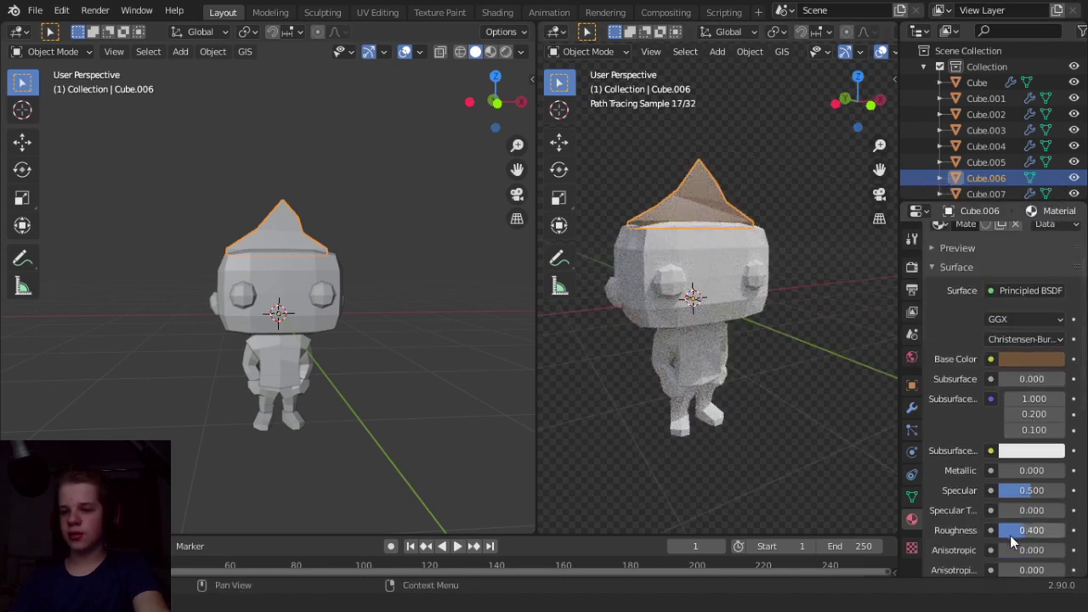
Create a new material for the head with a light peach skin tone as base color.
{"action": "left_click", "coordinate": [706, 289]}
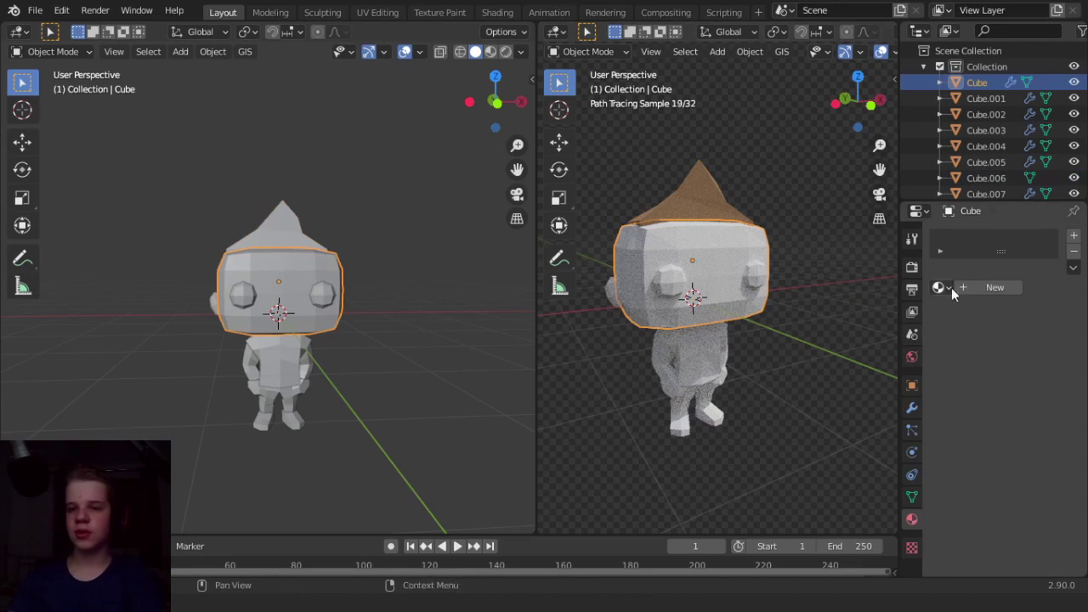
{"action": "left_click", "coordinate": [993, 288]}
{"action": "left_click", "coordinate": [1027, 425]}
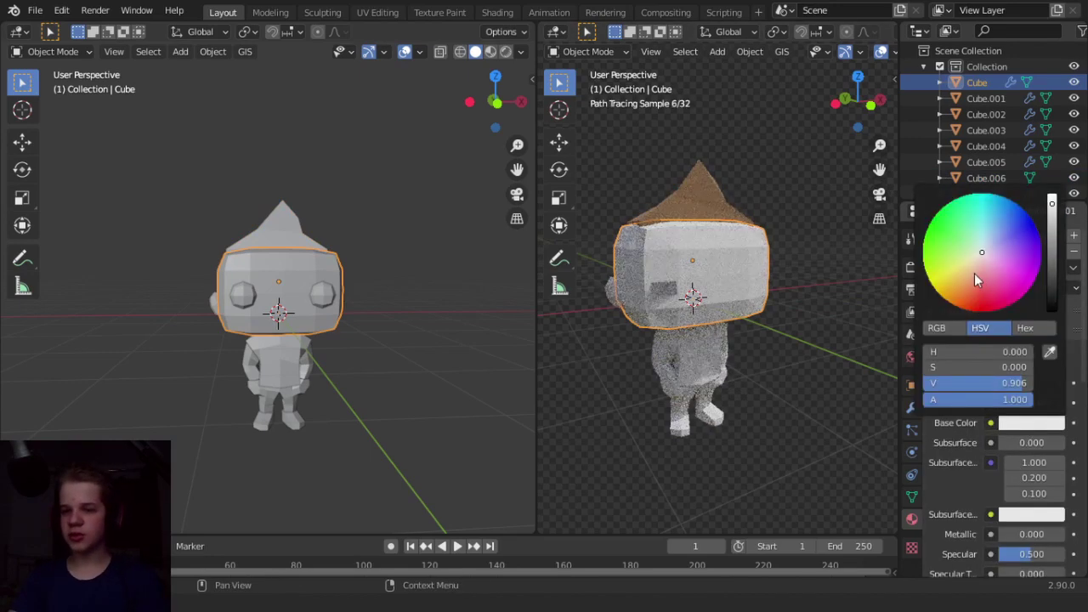
{"action": "left_click", "coordinate": [975, 273]}
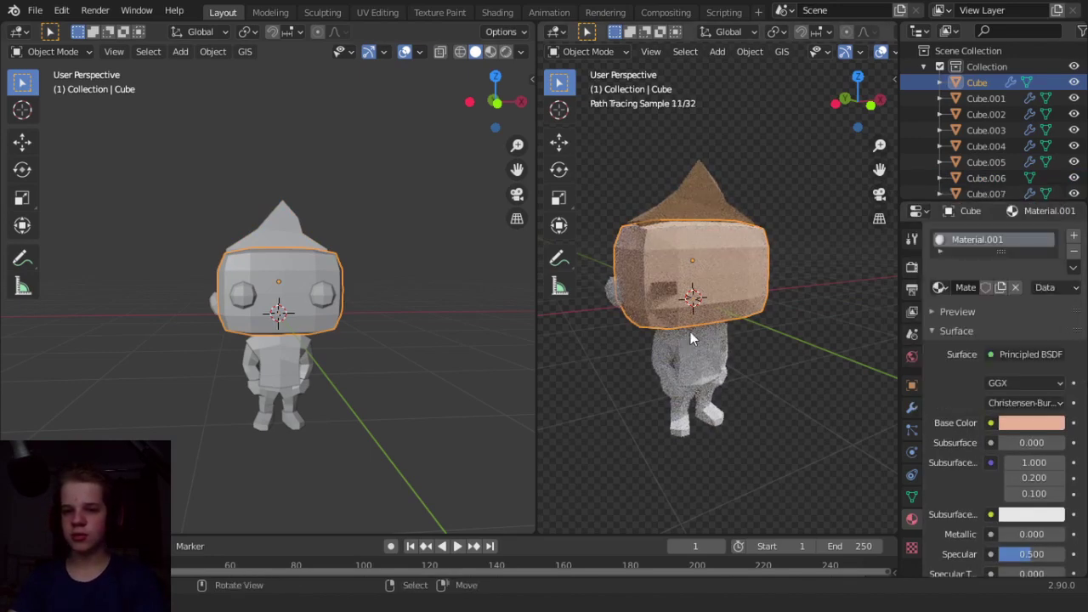
Compare the character in Solid and Rendered shading in the second viewport, ending in Solid.
{"action": "key", "text": "z"}
{"action": "left_click", "coordinate": [816, 299]}
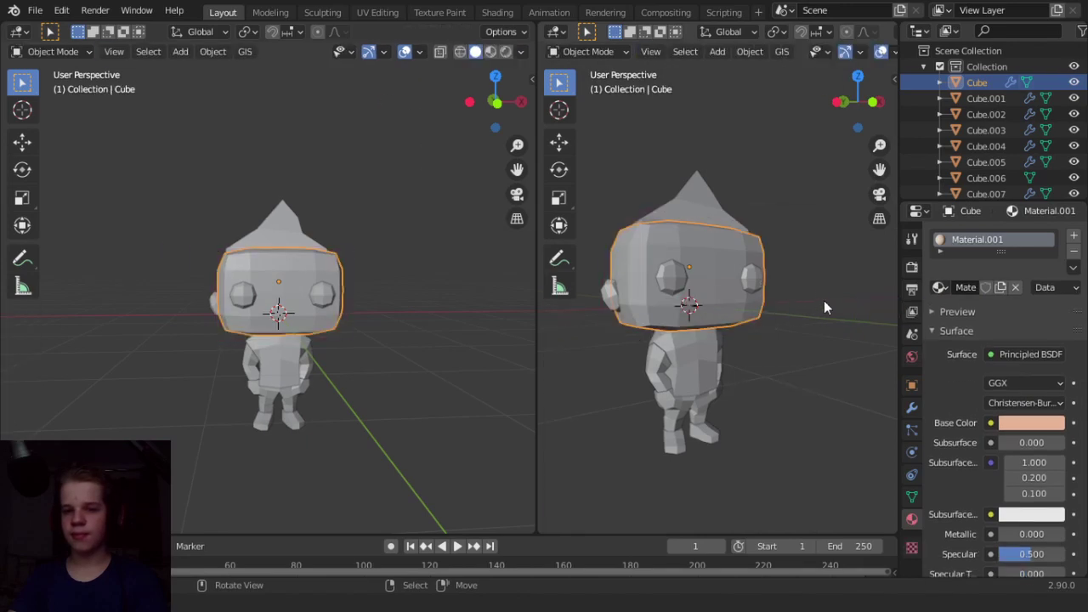
{"action": "key", "text": "z"}
{"action": "left_click", "coordinate": [818, 229]}
{"action": "right_click", "coordinate": [803, 244]}
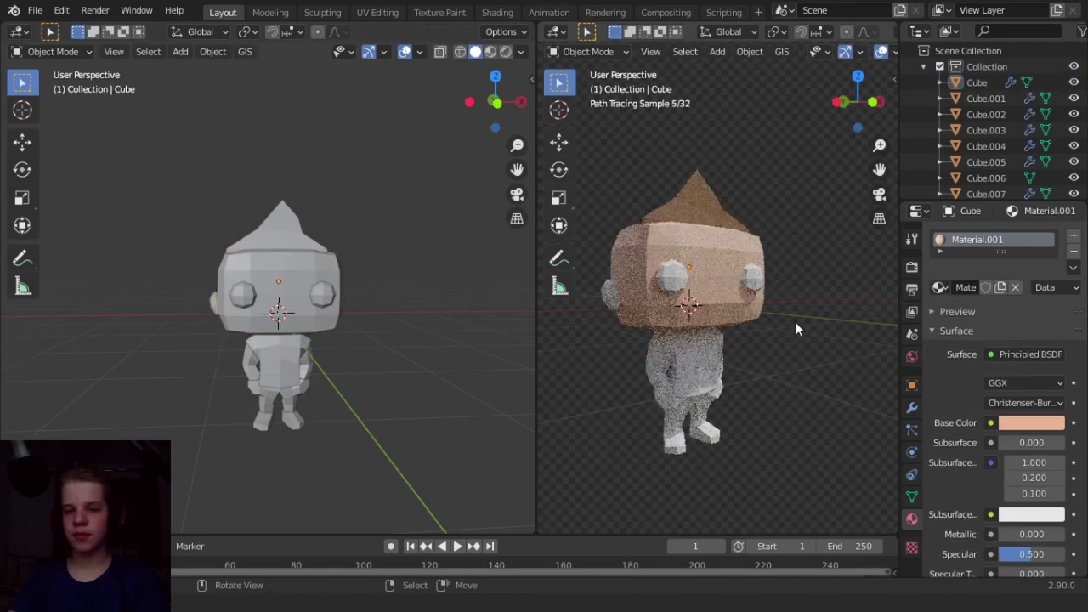
{"action": "key", "text": "z"}
{"action": "left_click", "coordinate": [818, 311]}
Select the eyes and give them a new material with a near-black base color.
{"action": "left_click", "coordinate": [775, 287]}
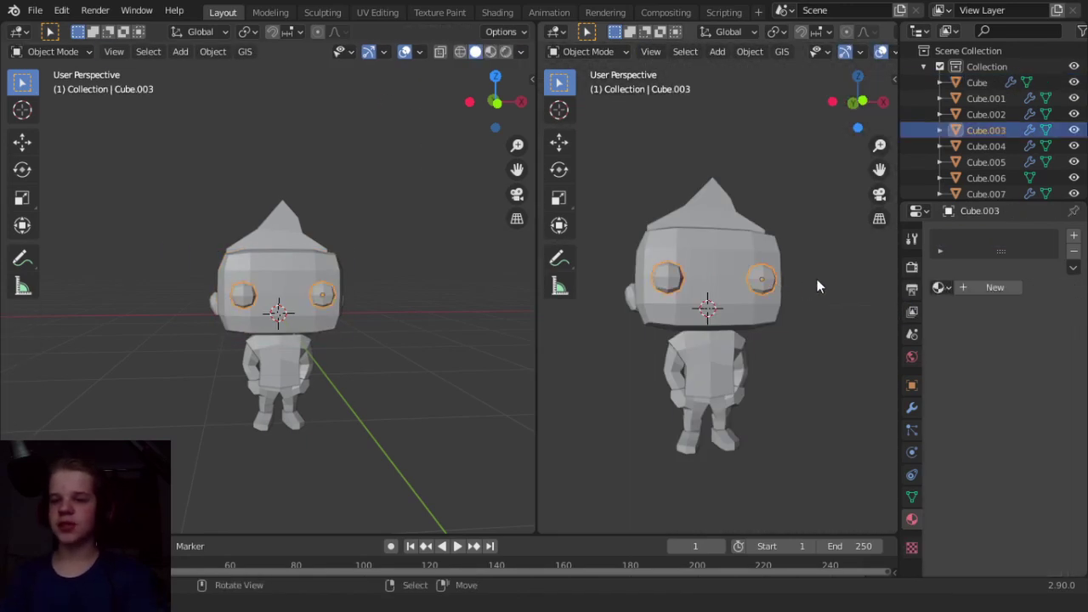
{"action": "left_click", "coordinate": [991, 287]}
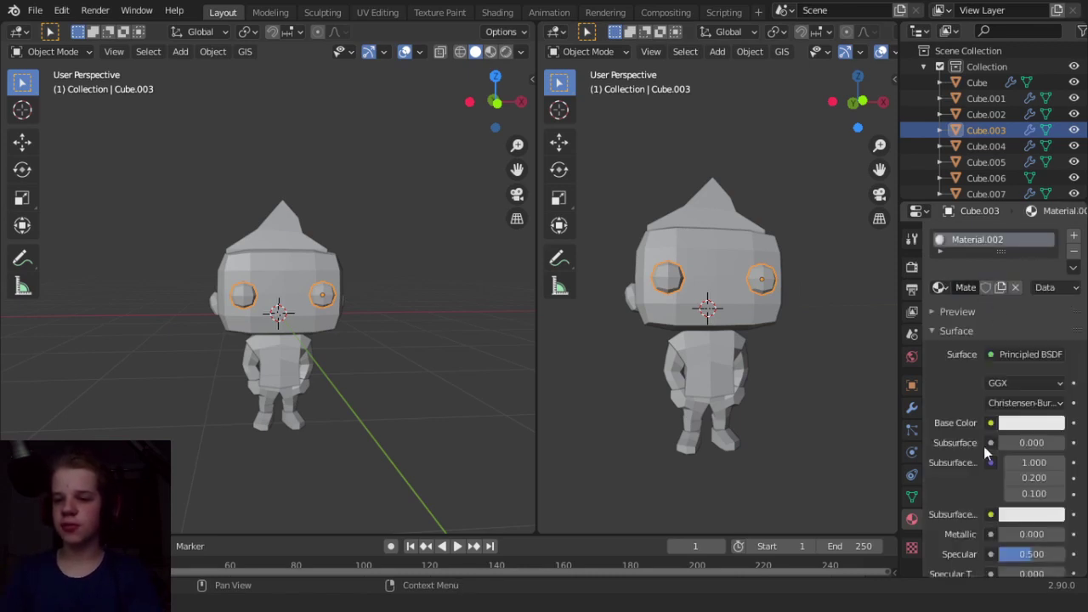
{"action": "left_click", "coordinate": [1030, 423]}
{"action": "left_click", "coordinate": [1053, 296]}
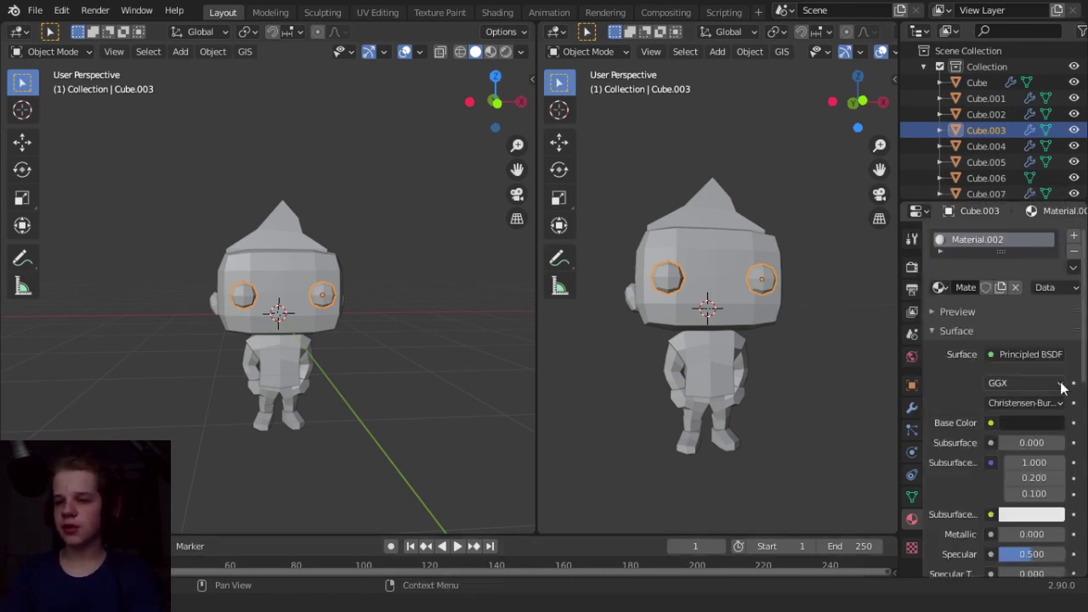
Return the second viewport to Rendered shading and raise the eye material's roughness to about 0.82.
{"action": "key", "text": "z"}
{"action": "left_click", "coordinate": [826, 357]}
{"action": "scroll", "coordinate": [1030, 461], "scroll_direction": "down", "scroll_amount": 3}
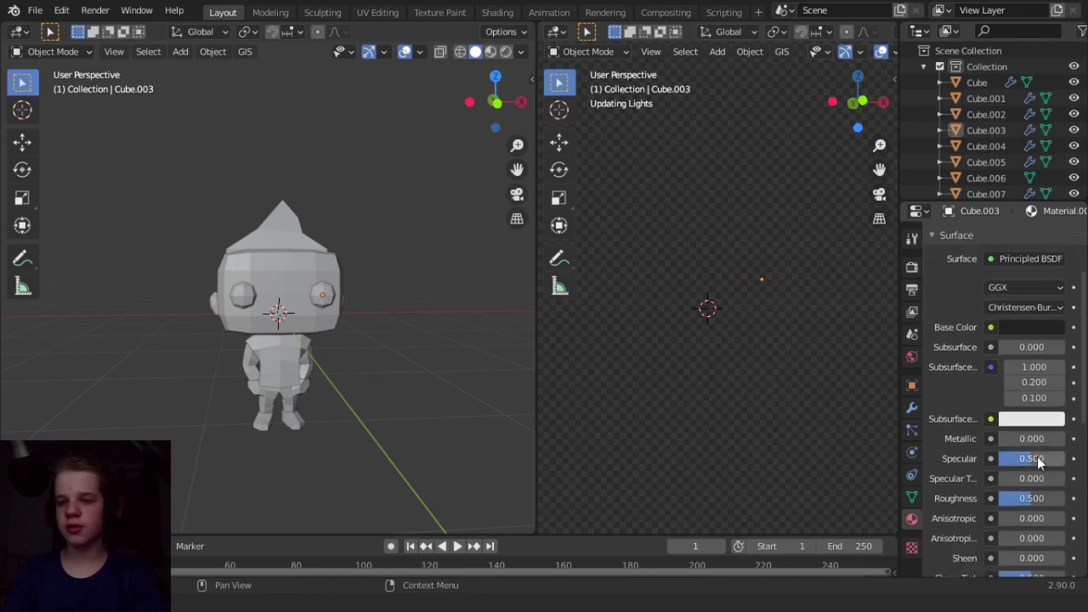
{"action": "left_click_drag", "start_coordinate": [1023, 497], "coordinate": [1044, 498]}
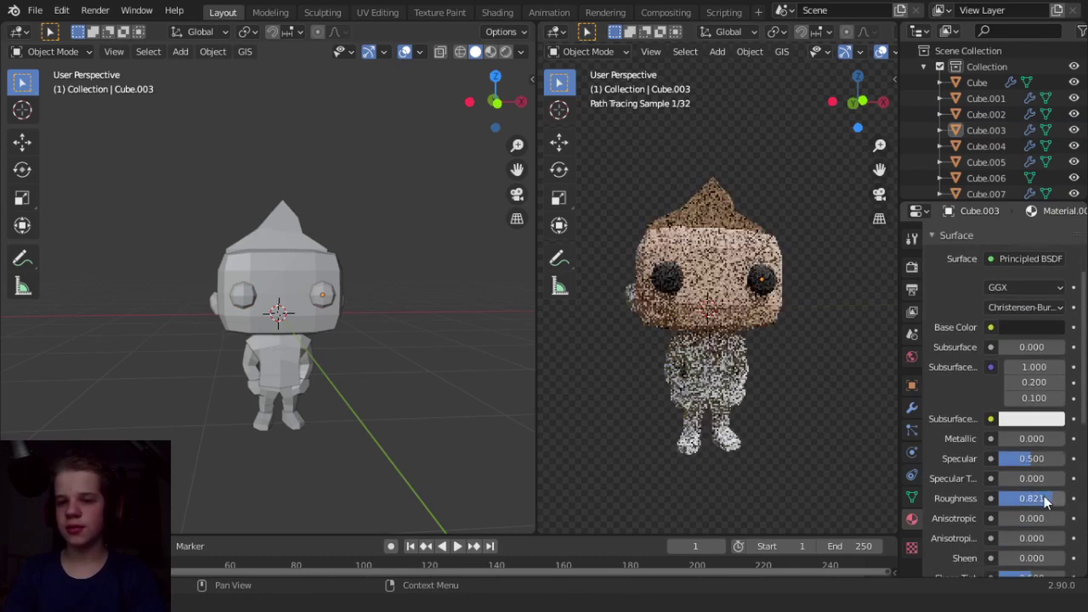
Create a new material for the torso with a near-black base color and a roughness of about 0.71.
{"action": "left_click", "coordinate": [719, 363]}
{"action": "middle_click_drag", "start_coordinate": [773, 382], "coordinate": [795, 347], "text": "shift"}
{"action": "left_click", "coordinate": [942, 288]}
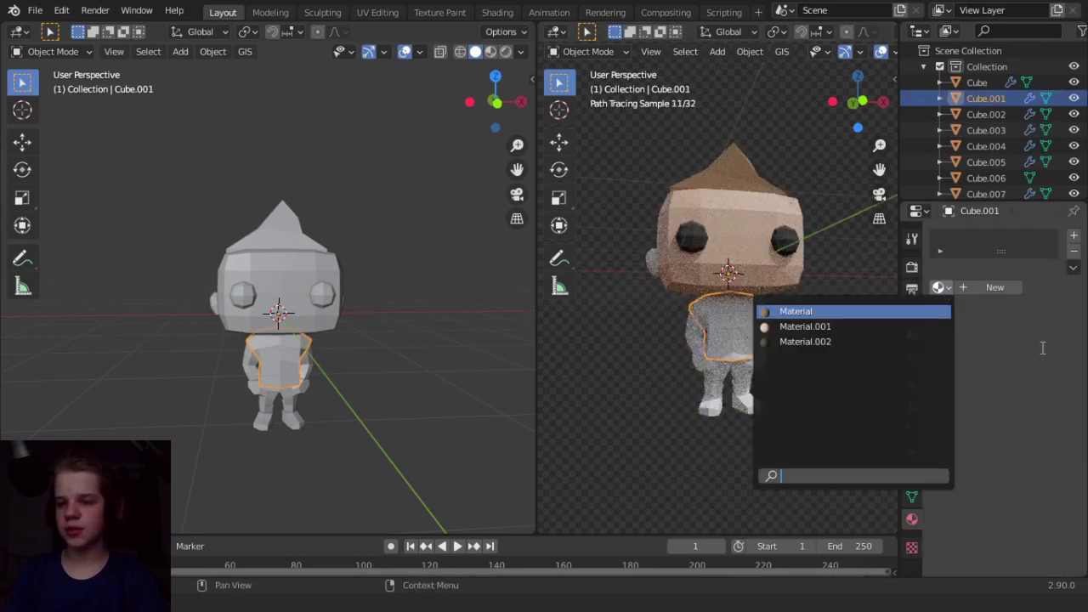
{"action": "left_click", "coordinate": [993, 315]}
{"action": "left_click", "coordinate": [995, 287]}
{"action": "left_click", "coordinate": [1039, 424]}
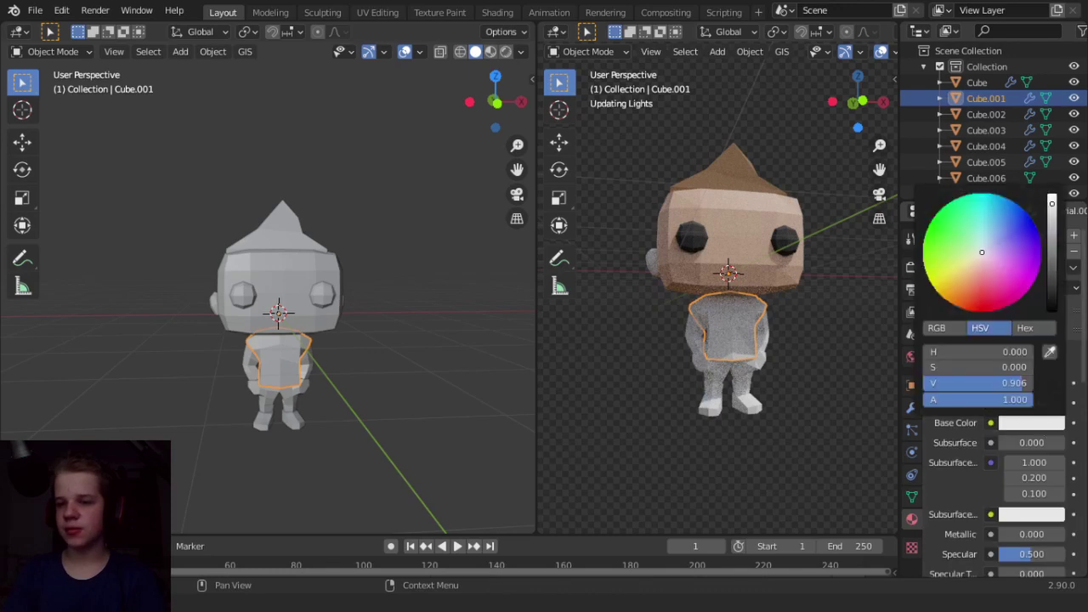
{"action": "left_click_drag", "start_coordinate": [1050, 277], "coordinate": [1051, 289]}
{"action": "scroll", "coordinate": [1024, 514], "scroll_direction": "down", "scroll_amount": 2}
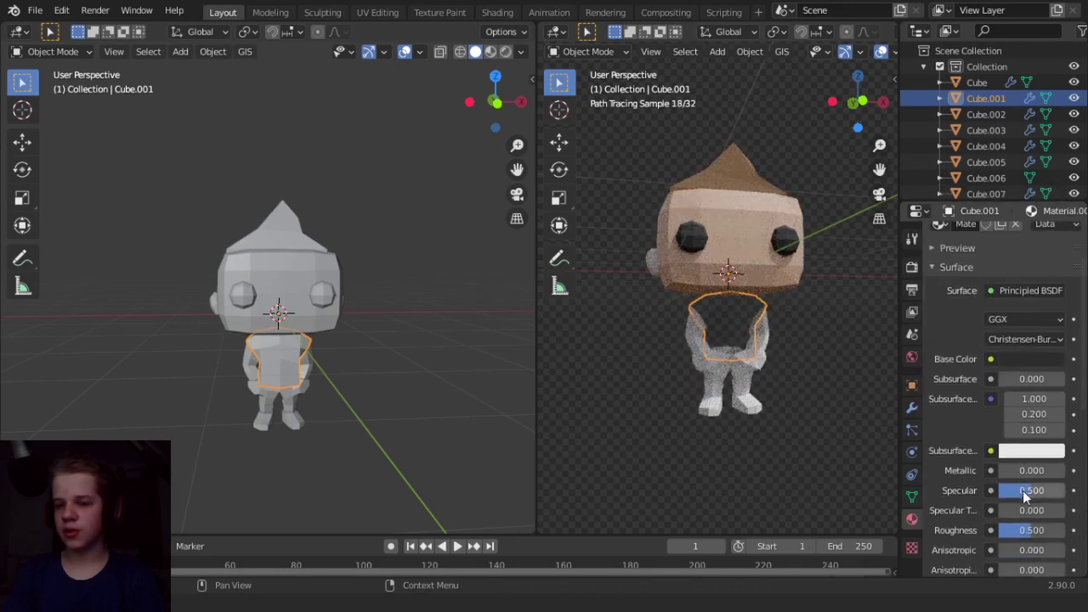
{"action": "left_click_drag", "start_coordinate": [1024, 530], "coordinate": [1038, 531]}
Refresh the rendered preview by switching to Solid shading, entering and leaving Edit Mode, and returning to Rendered shading.
{"action": "key", "text": "z"}
{"action": "left_click", "coordinate": [860, 341]}
{"action": "key", "text": "Tab"}
{"action": "key", "text": "Tab"}
{"action": "key", "text": "z"}
{"action": "left_click", "coordinate": [818, 264]}
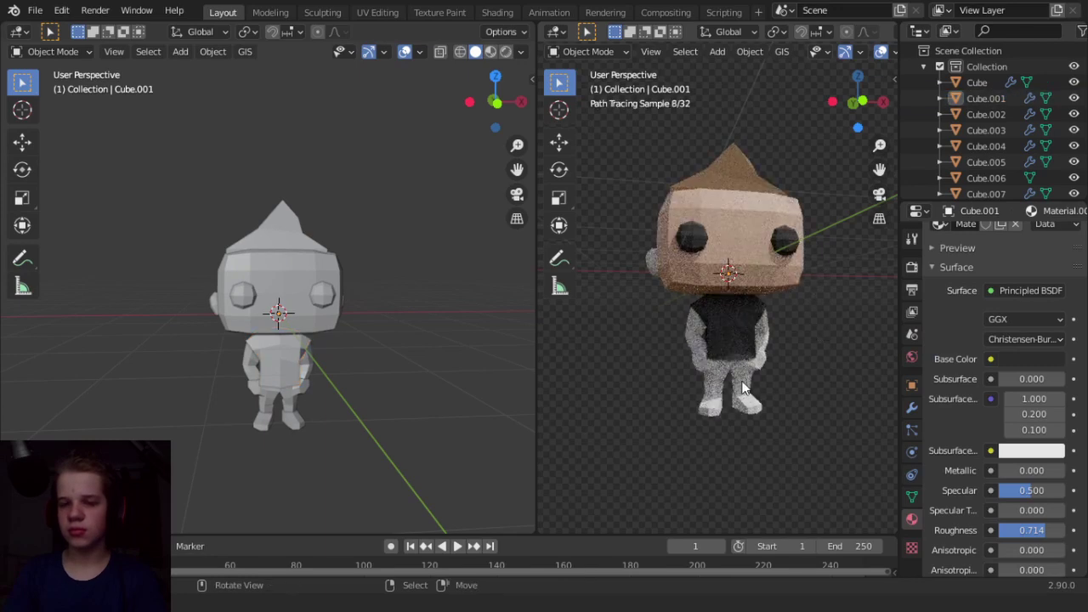
Switch the second viewport to Solid shading and assign the existing skin-tone Material.001 to the arms.
{"action": "left_click", "coordinate": [741, 382]}
{"action": "key", "text": "z"}
{"action": "left_click", "coordinate": [817, 342]}
{"action": "middle_click_drag", "start_coordinate": [817, 341], "coordinate": [825, 300], "text": "shift"}
{"action": "scroll", "coordinate": [825, 299], "scroll_direction": "up", "scroll_amount": 4}
{"action": "left_click", "coordinate": [656, 301]}
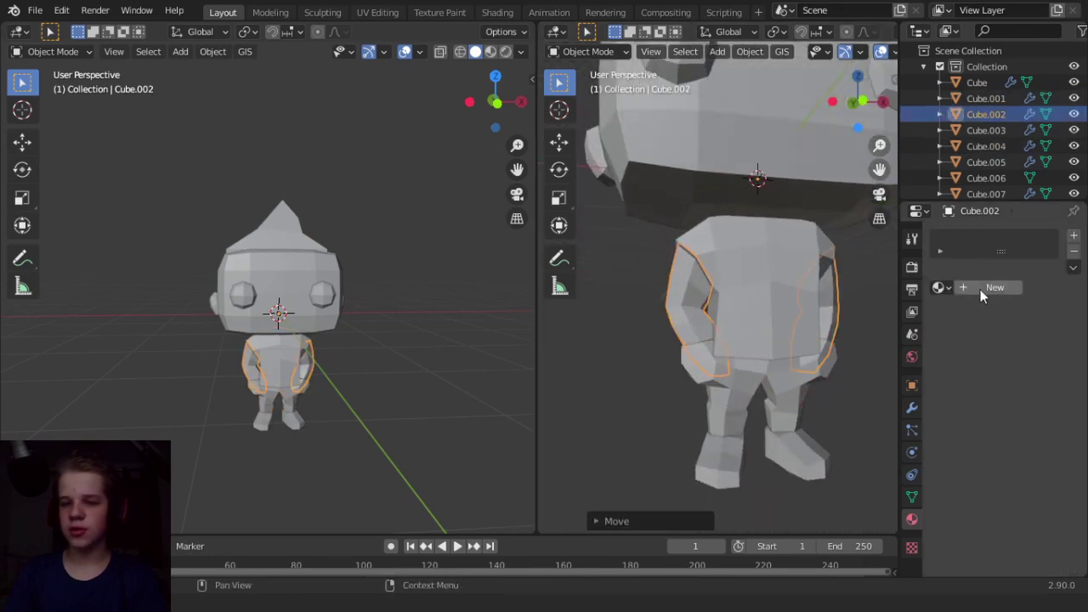
{"action": "left_click", "coordinate": [939, 287]}
{"action": "left_click", "coordinate": [823, 326]}
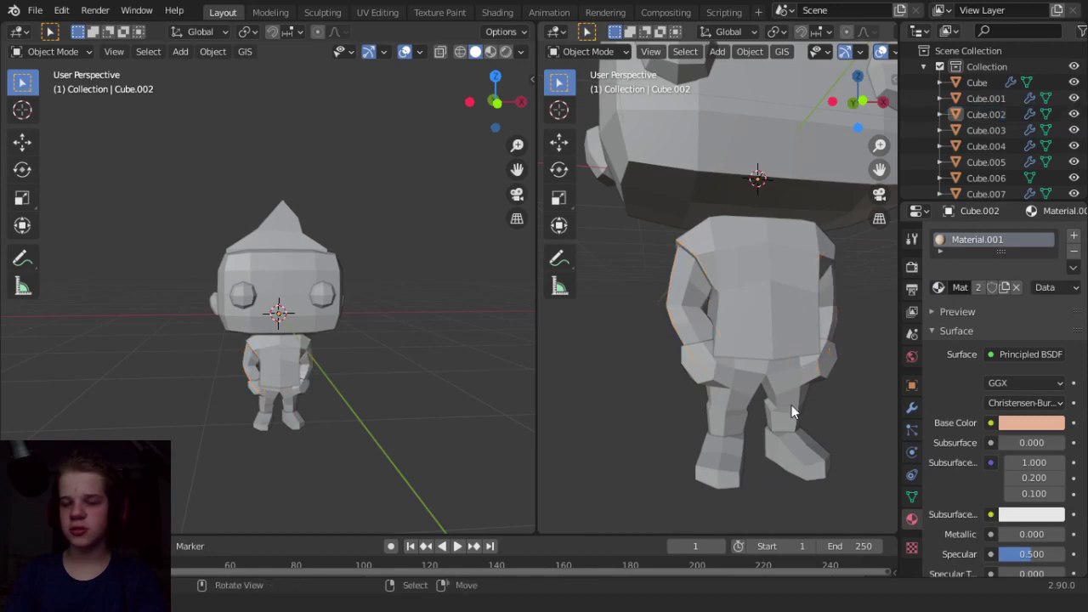
Select the shoes and, in face mode of Edit Mode, select the loop of faces around the sole's edge.
{"action": "left_click", "coordinate": [792, 449]}
{"action": "left_click", "coordinate": [939, 287]}
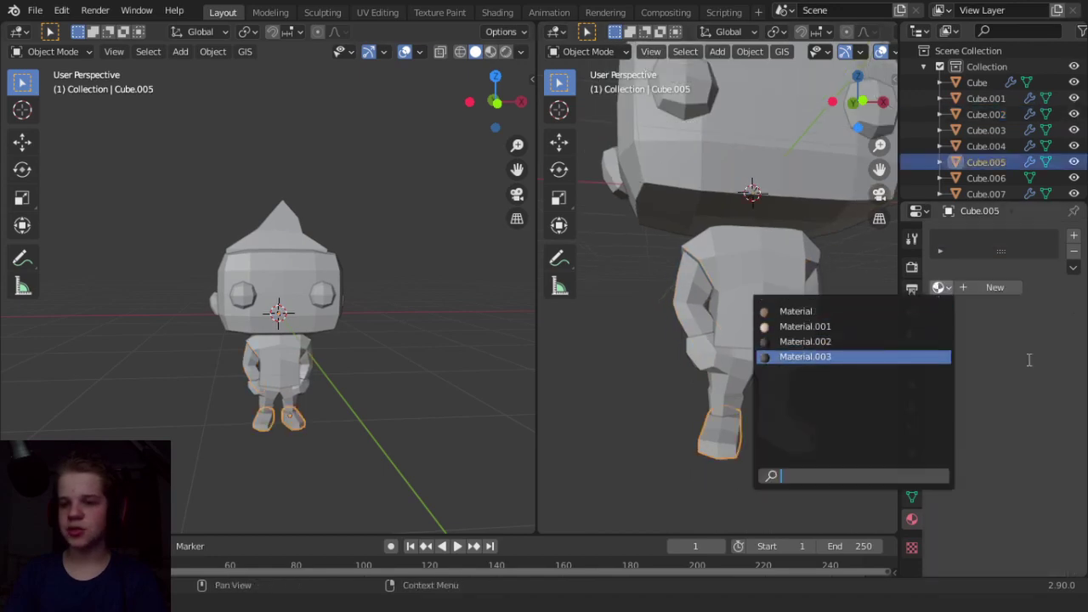
{"action": "middle_click_drag", "start_coordinate": [691, 355], "coordinate": [648, 343]}
{"action": "scroll", "coordinate": [755, 374], "scroll_direction": "up", "scroll_amount": 3}
{"action": "key", "text": "Tab"}
{"action": "middle_click_drag", "start_coordinate": [785, 330], "coordinate": [842, 372]}
{"action": "left_click", "coordinate": [763, 380]}
{"action": "left_click", "coordinate": [762, 406]}
{"action": "key", "text": "3"}
{"action": "scroll", "coordinate": [764, 391], "scroll_direction": "down", "scroll_amount": 8}
{"action": "scroll", "coordinate": [842, 372], "scroll_direction": "up", "scroll_amount": 3}
{"action": "scroll", "coordinate": [829, 395], "scroll_direction": "up", "scroll_amount": 3}
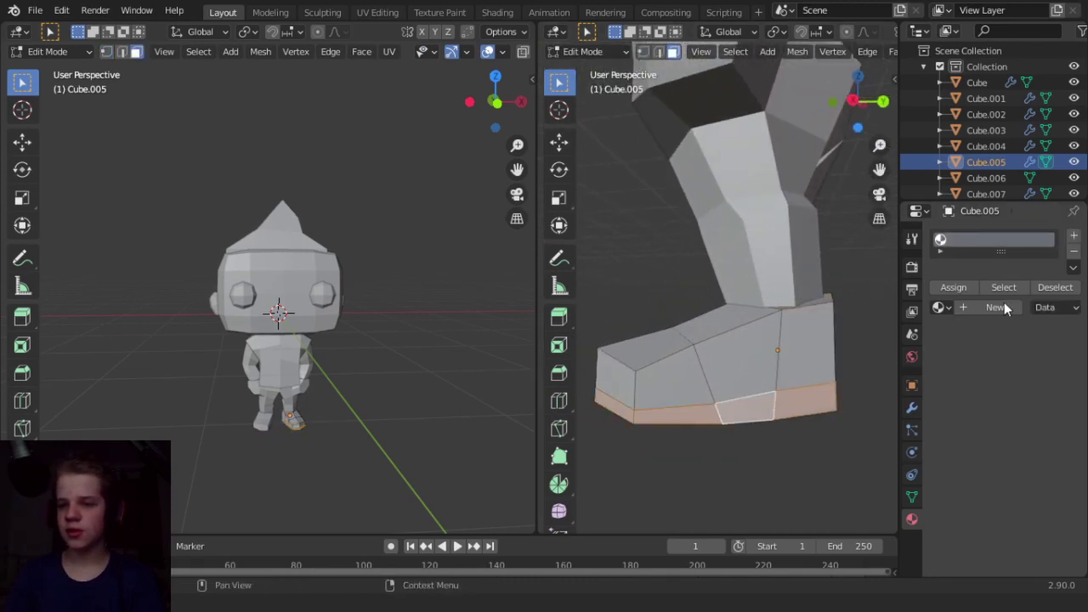
Assign the existing Material.003 to the first material slot of the shoes.
{"action": "left_click", "coordinate": [1073, 255]}
{"action": "left_click", "coordinate": [939, 308]}
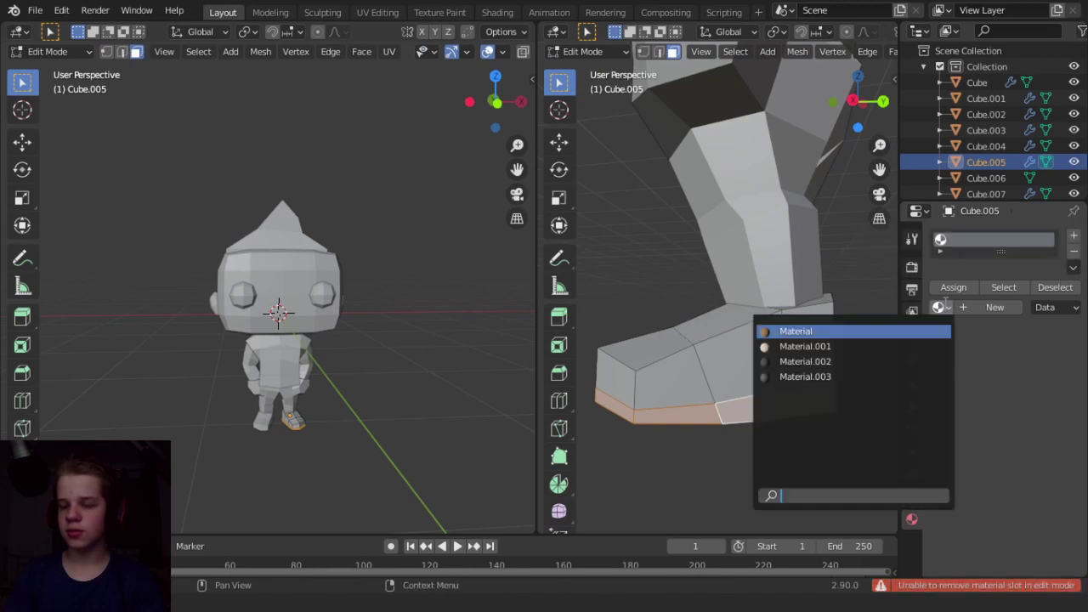
{"action": "left_click", "coordinate": [940, 307]}
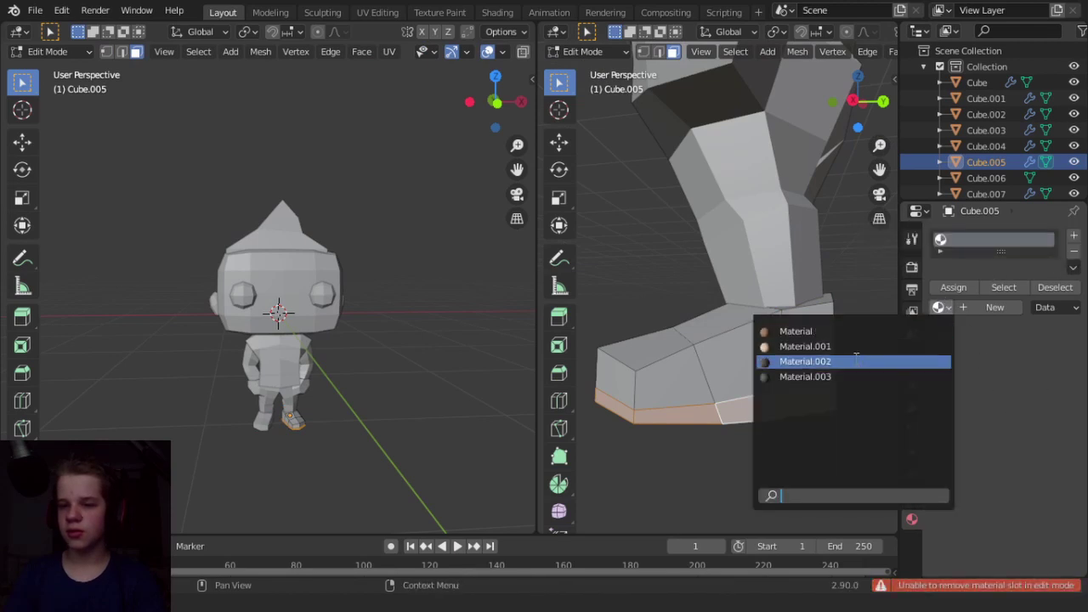
{"action": "left_click", "coordinate": [944, 361]}
{"action": "left_click", "coordinate": [938, 308]}
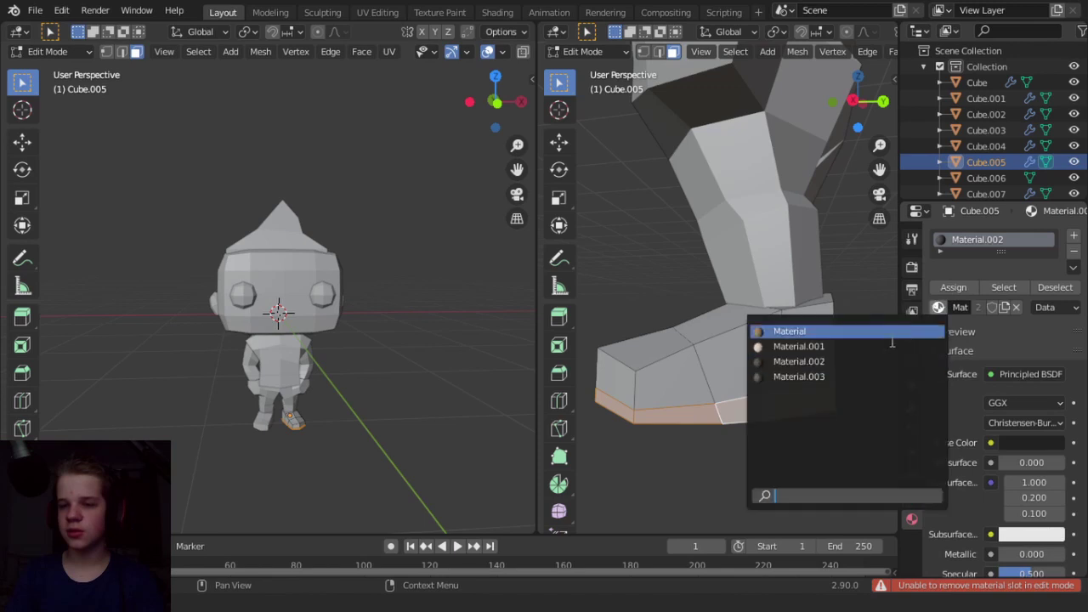
{"action": "left_click", "coordinate": [838, 379]}
Add a second material slot with a new white material, assign it to the selected sole faces, and preview in Rendered shading.
{"action": "left_click", "coordinate": [1073, 238]}
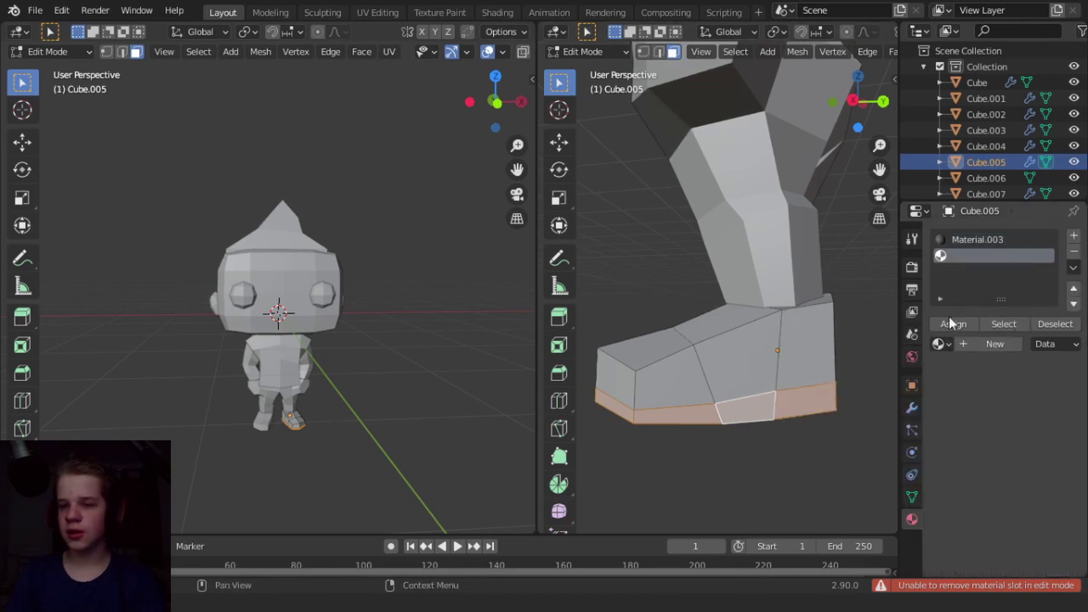
{"action": "left_click", "coordinate": [993, 343]}
{"action": "left_click", "coordinate": [1041, 479]}
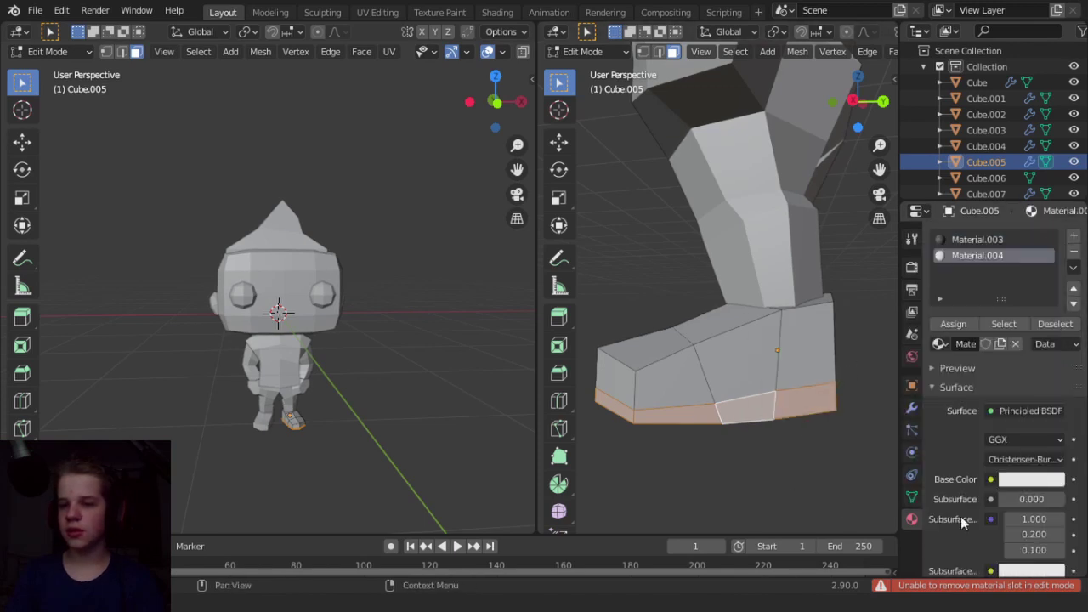
{"action": "left_click", "coordinate": [953, 325]}
{"action": "key", "text": "Tab"}
{"action": "key", "text": "z"}
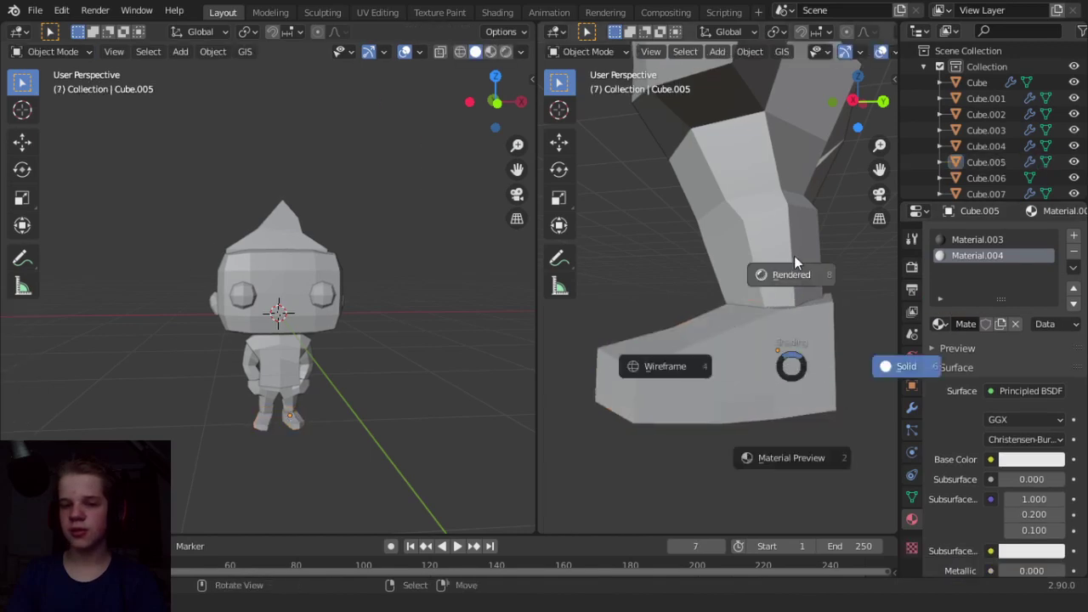
{"action": "left_click", "coordinate": [792, 259]}
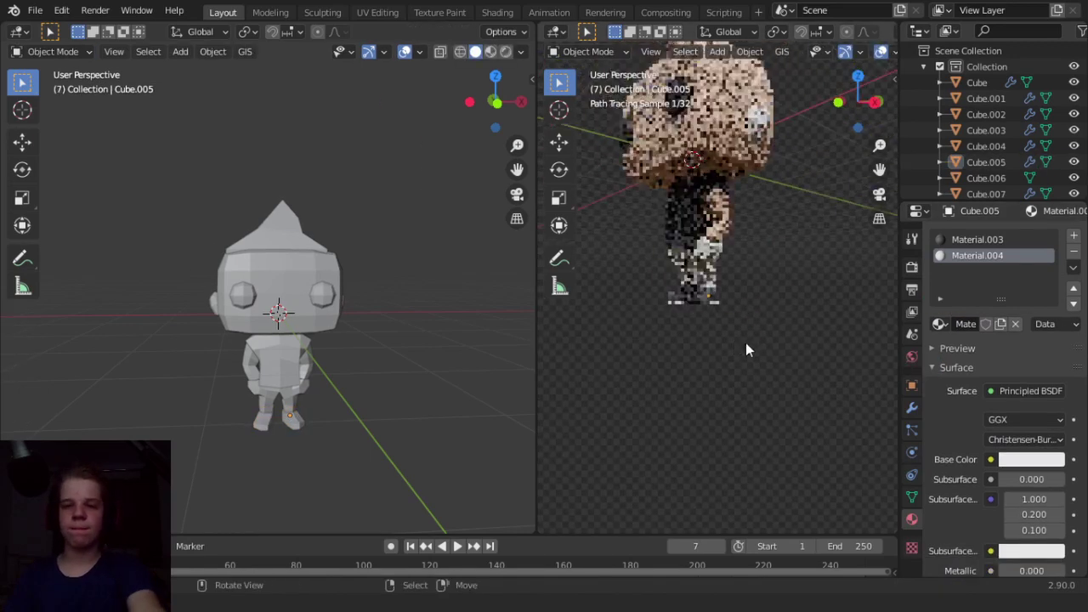
Return to Solid shading and create a new material for the pants with a dark navy base color and a roughness of 1.
{"action": "key", "text": "z"}
{"action": "left_click", "coordinate": [775, 317]}
{"action": "left_click", "coordinate": [696, 266]}
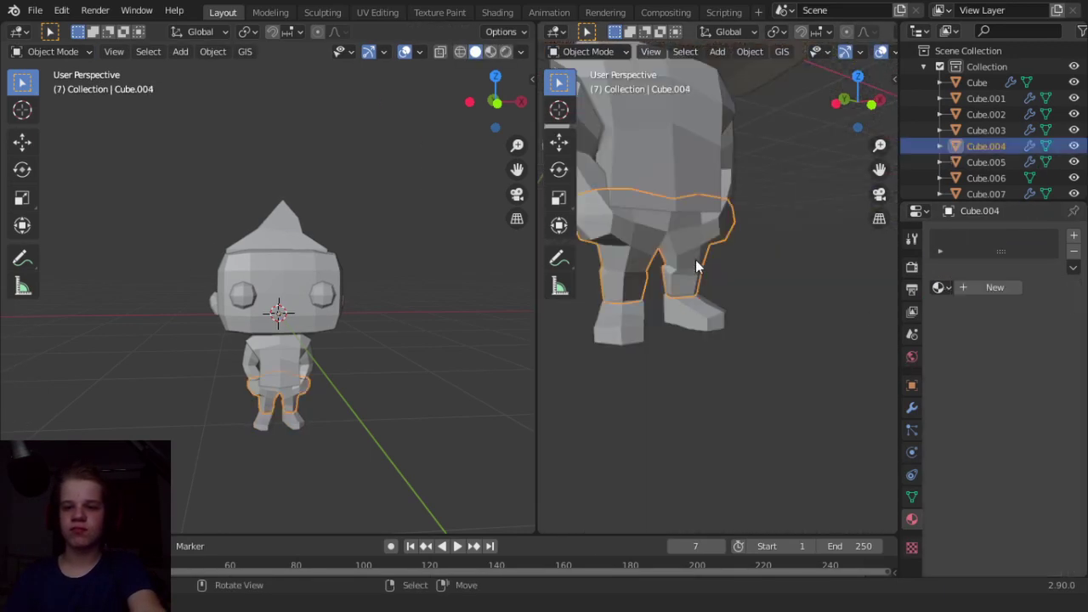
{"action": "left_click", "coordinate": [944, 292]}
{"action": "left_click", "coordinate": [992, 287]}
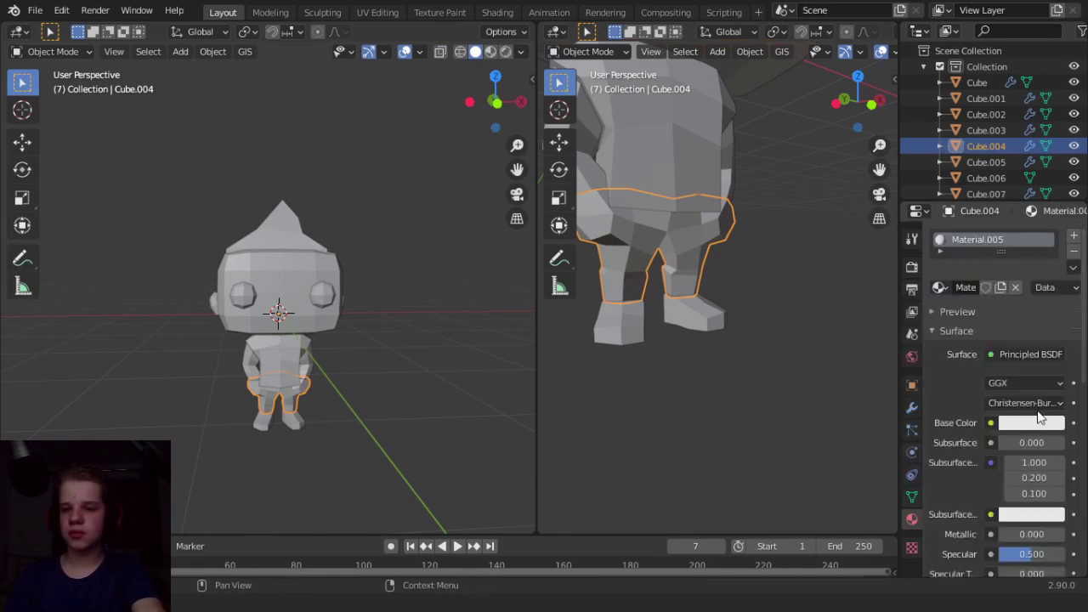
{"action": "left_click", "coordinate": [1029, 423]}
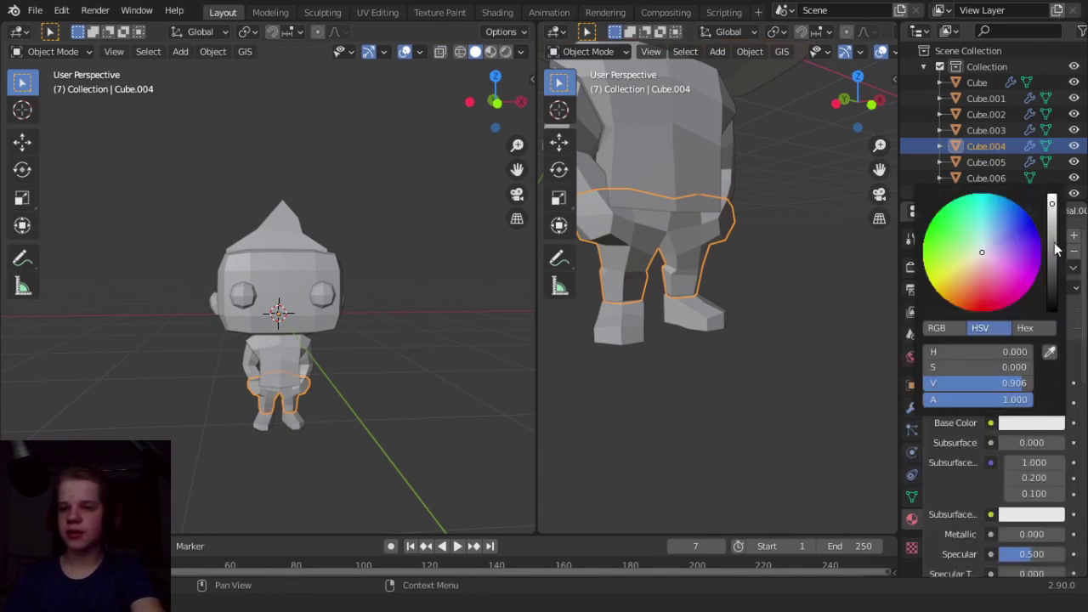
{"action": "left_click", "coordinate": [1054, 288]}
{"action": "left_click", "coordinate": [1013, 226]}
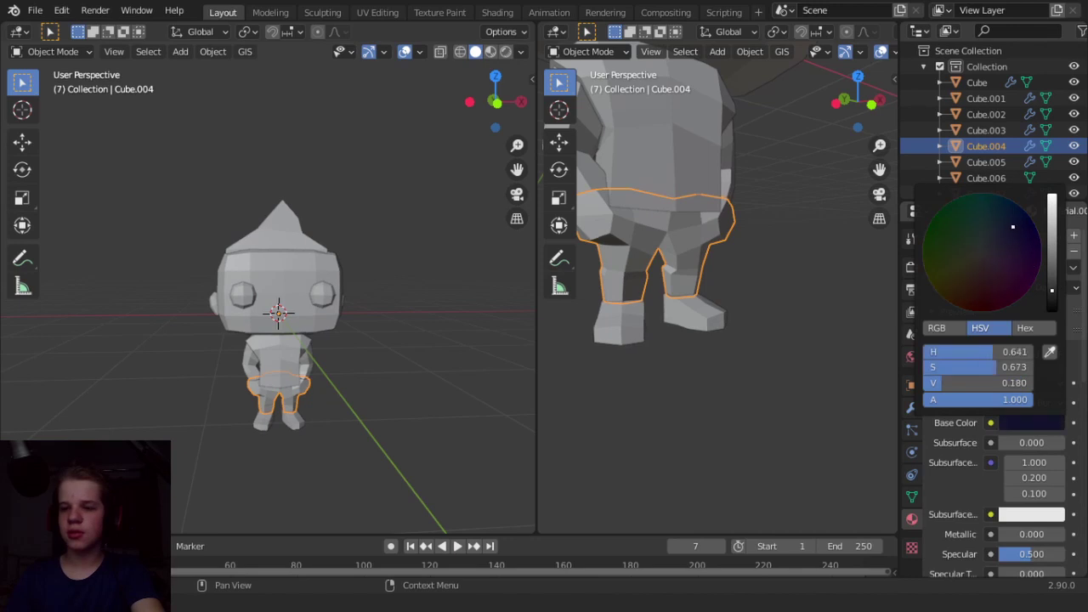
{"action": "scroll", "coordinate": [1033, 478], "scroll_direction": "down", "scroll_amount": 3}
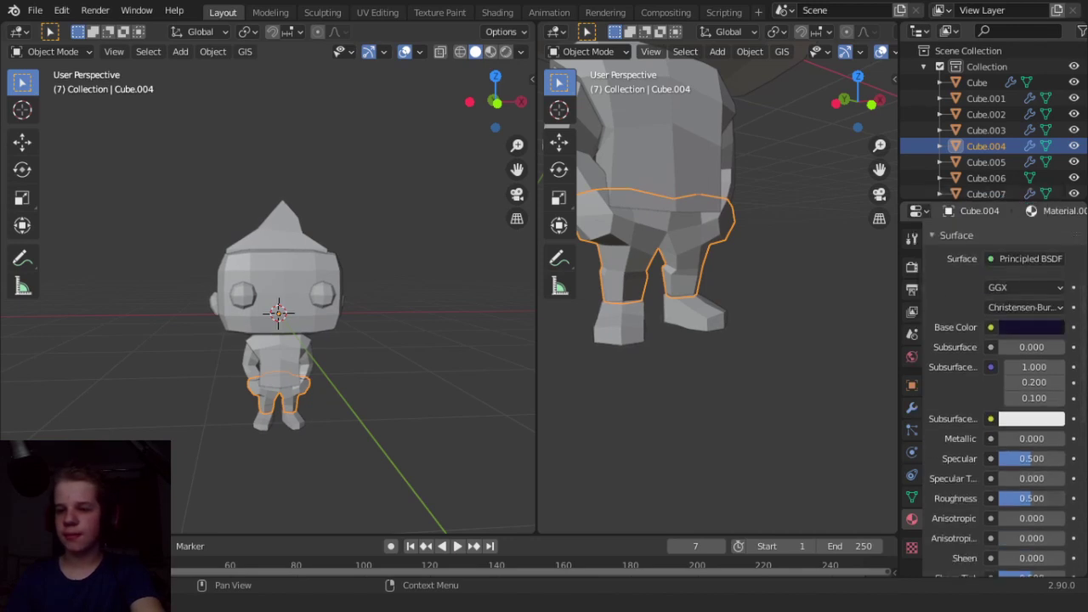
{"action": "left_click", "coordinate": [1030, 327]}
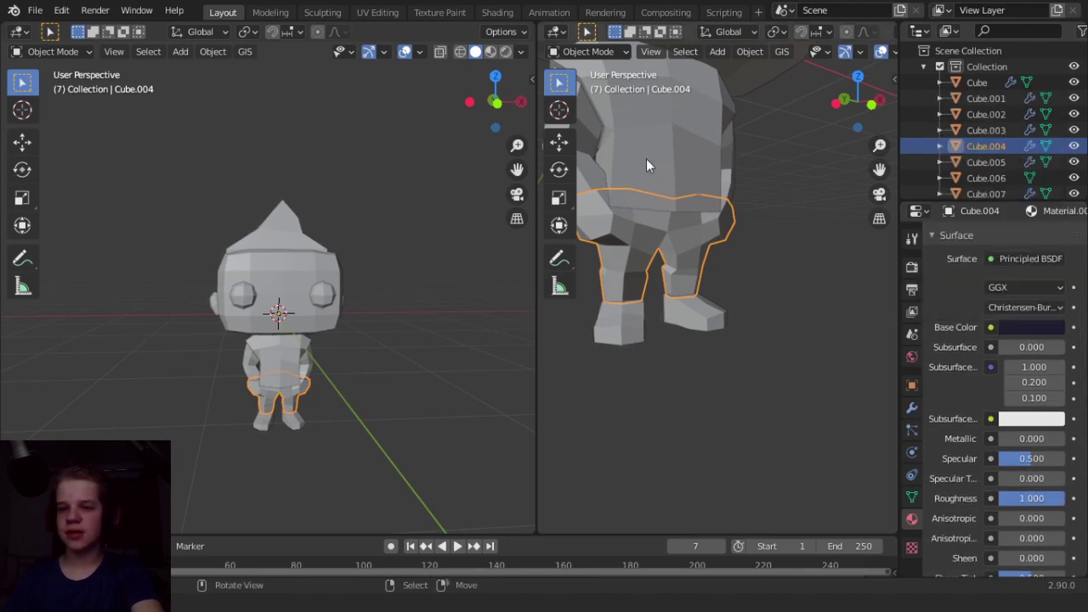
Preview the pants in Rendered shading and adjust their base color to a dark blue.
{"action": "key", "text": "z"}
{"action": "left_click", "coordinate": [724, 94]}
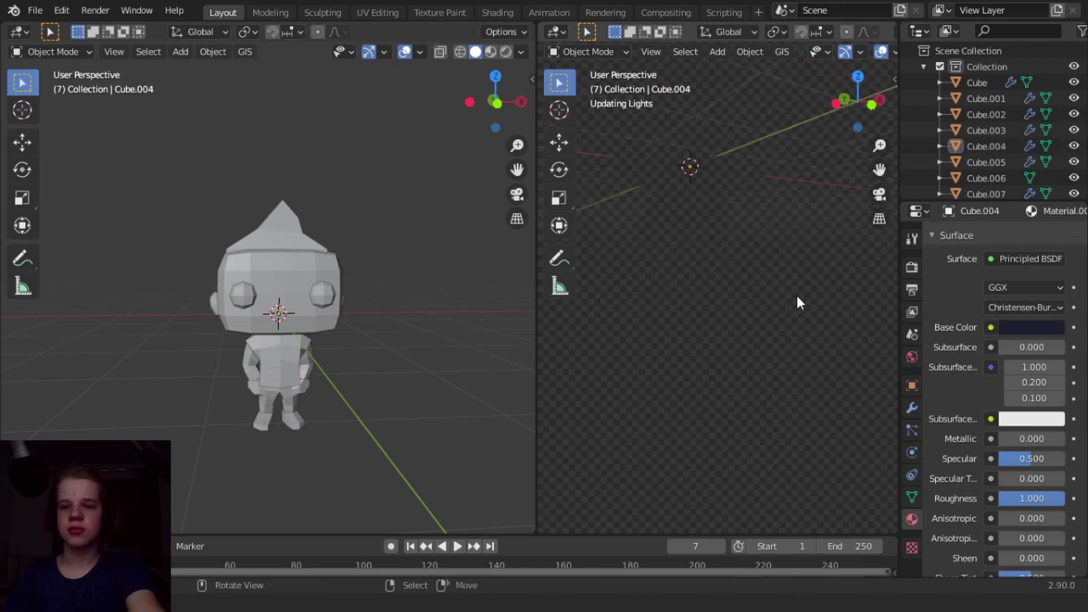
{"action": "left_click", "coordinate": [1034, 327]}
{"action": "left_click_drag", "start_coordinate": [999, 146], "coordinate": [1055, 166]}
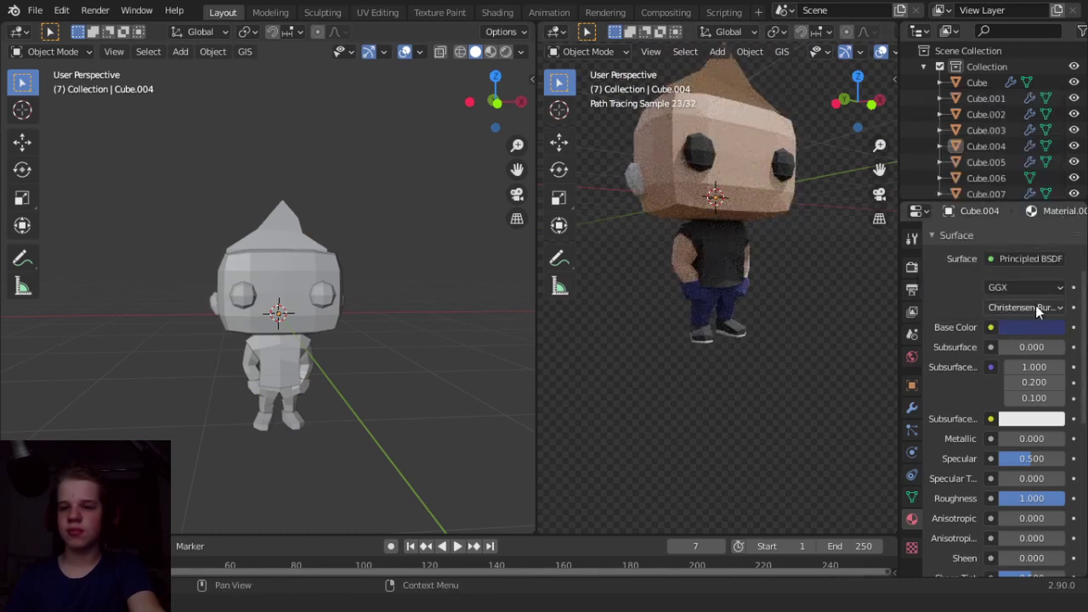
{"action": "left_click", "coordinate": [1027, 327]}
{"action": "left_click_drag", "start_coordinate": [1055, 170], "coordinate": [1055, 178]}
Assign the existing skin-tone Material.001 to the ears and hide the overlays in the rendered viewport.
{"action": "left_click", "coordinate": [638, 181]}
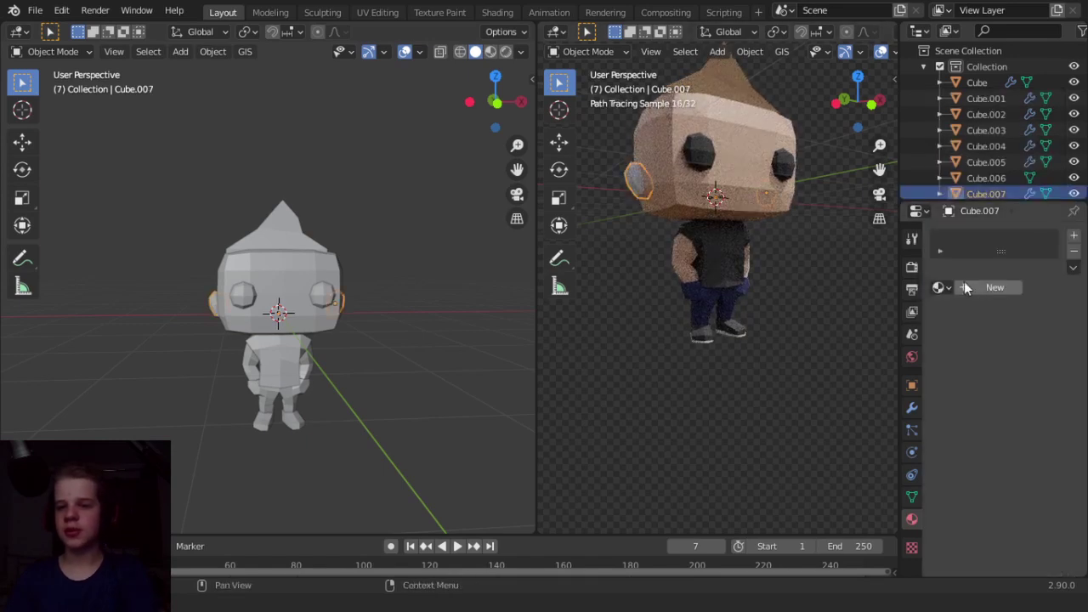
{"action": "left_click", "coordinate": [940, 287]}
{"action": "left_click", "coordinate": [794, 327]}
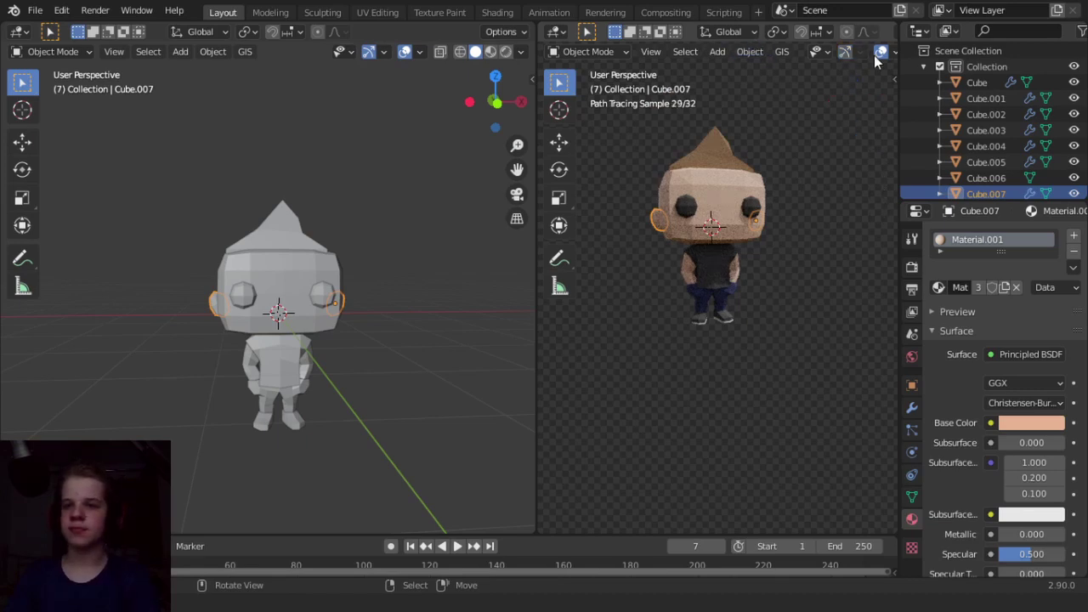
{"action": "scroll", "coordinate": [730, 316], "scroll_direction": "up", "scroll_amount": 5}
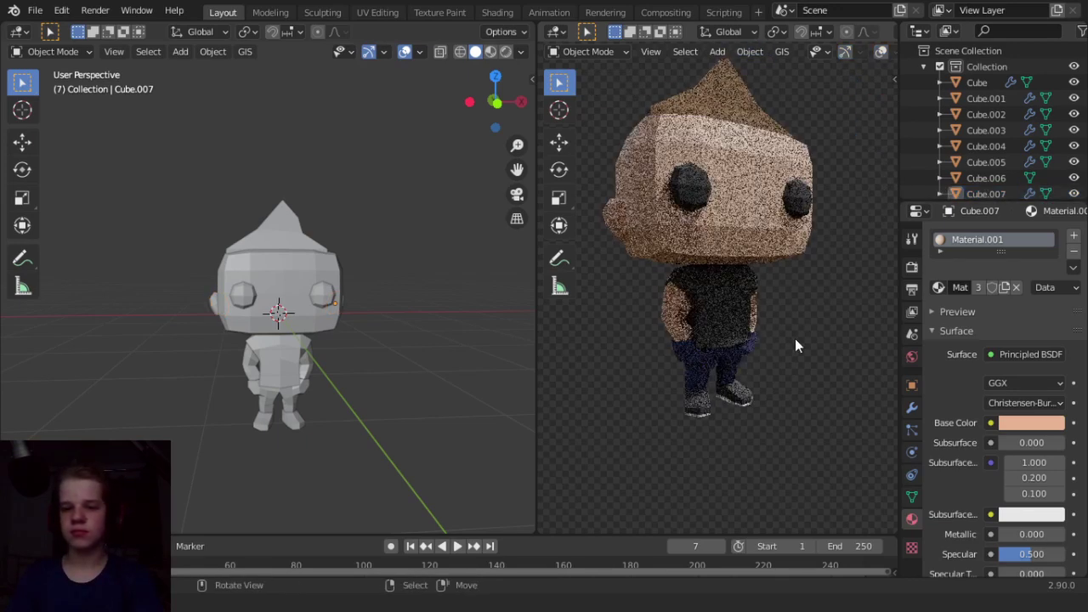
{"action": "scroll", "coordinate": [424, 345], "scroll_direction": "down", "scroll_amount": 4}
{"action": "middle_click_drag", "start_coordinate": [404, 380], "coordinate": [523, 373]}
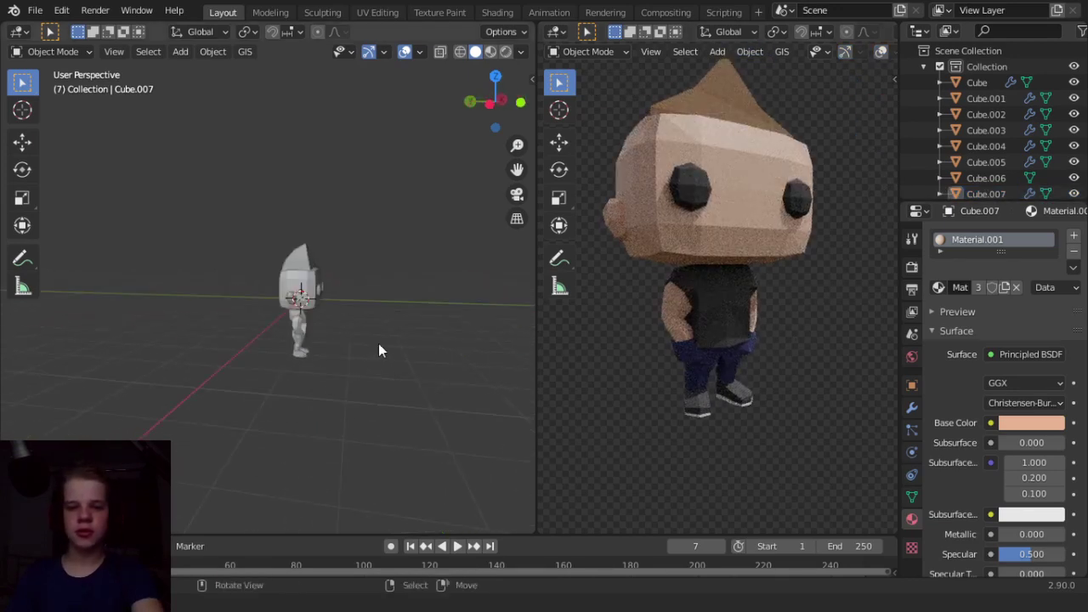
{"action": "middle_click_drag", "start_coordinate": [378, 344], "coordinate": [287, 345]}
{"action": "scroll", "coordinate": [762, 348], "scroll_direction": "down", "scroll_amount": 4}
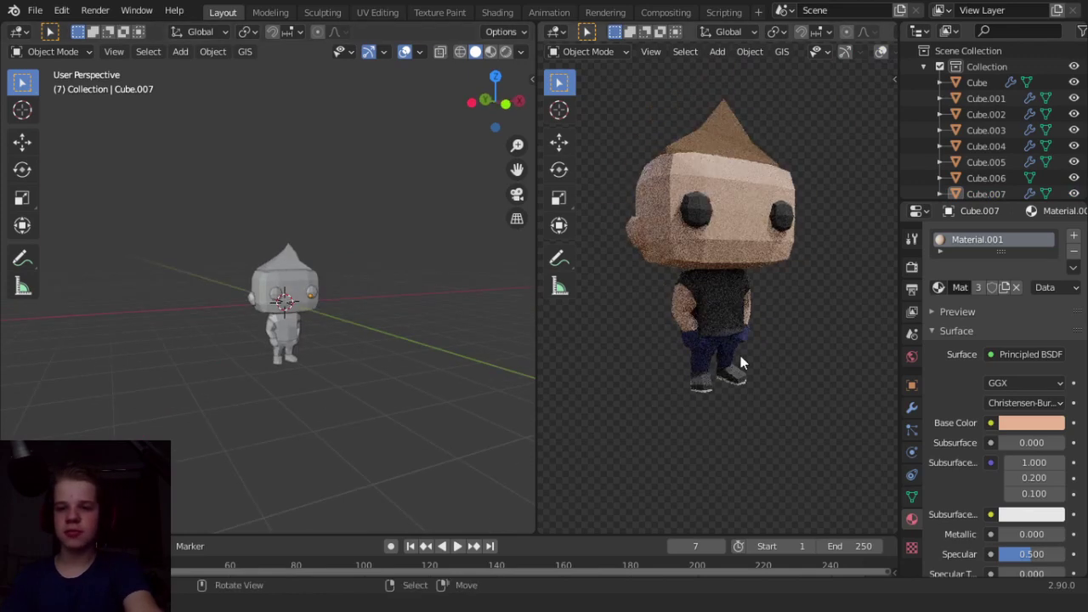
Switch the second viewport to Solid shading and add a centered loop cut across the hair's width in Edit Mode.
{"action": "key", "text": "z"}
{"action": "left_click", "coordinate": [854, 356]}
{"action": "mouse_move", "coordinate": [854, 356]}
{"action": "middle_mouse_down"}
{"action": "mouse_move", "coordinate": [791, 341]}
{"action": "mouse_move", "coordinate": [705, 259]}
{"action": "middle_mouse_up"}
{"action": "scroll", "coordinate": [377, 331], "scroll_direction": "up", "scroll_amount": 5}
{"action": "left_click", "coordinate": [355, 272]}
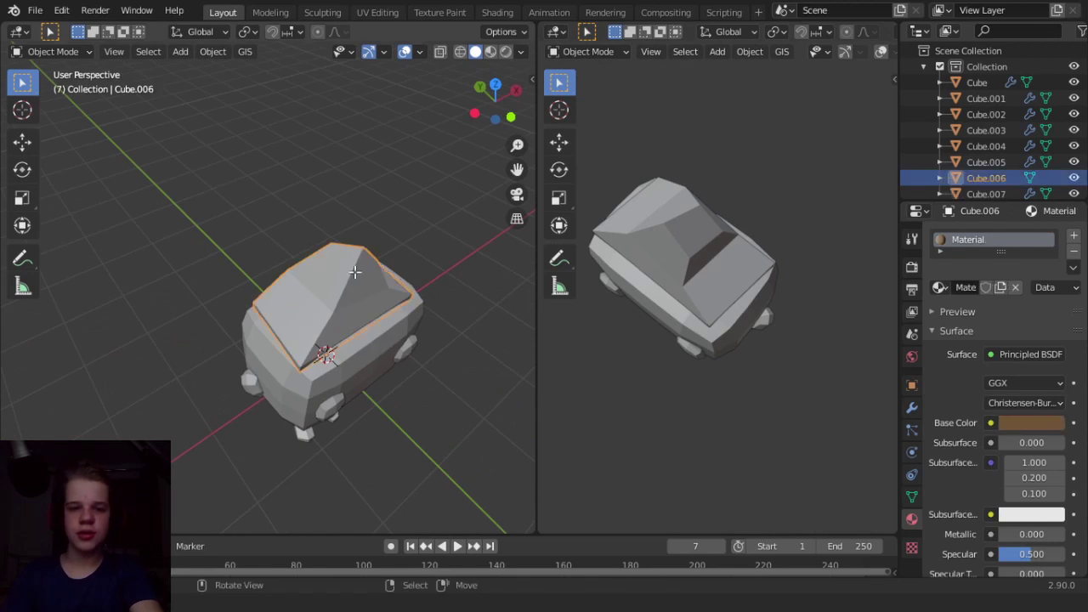
{"action": "key", "text": "Tab"}
{"action": "key", "text": "KP_7"}
{"action": "scroll", "coordinate": [246, 358], "scroll_direction": "up", "scroll_amount": 4}
{"action": "key", "text": "ctrl+r"}
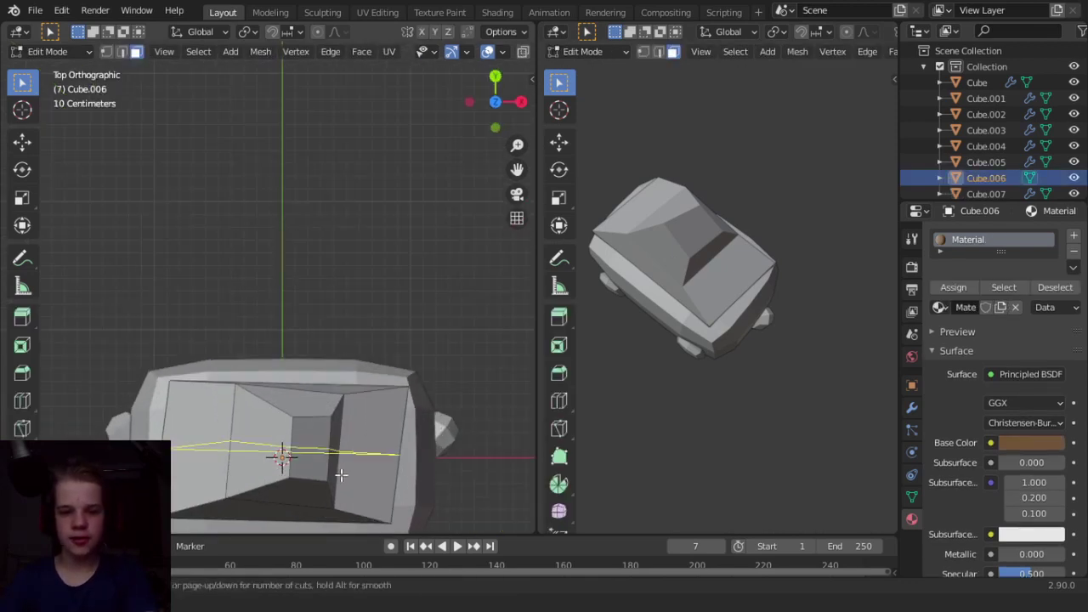
{"action": "left_click", "coordinate": [327, 459]}
{"action": "left_click", "coordinate": [327, 457]}
In vertex mode with X-ray on, move the new loop's vertices outward at both ends of the hair from the top view.
{"action": "scroll", "coordinate": [408, 429], "scroll_direction": "down", "scroll_amount": 3}
{"action": "scroll", "coordinate": [425, 417], "scroll_direction": "up", "scroll_amount": 5}
{"action": "key", "text": "alt+z"}
{"action": "key", "text": "1"}
{"action": "scroll", "coordinate": [438, 407], "scroll_direction": "down", "scroll_amount": 3}
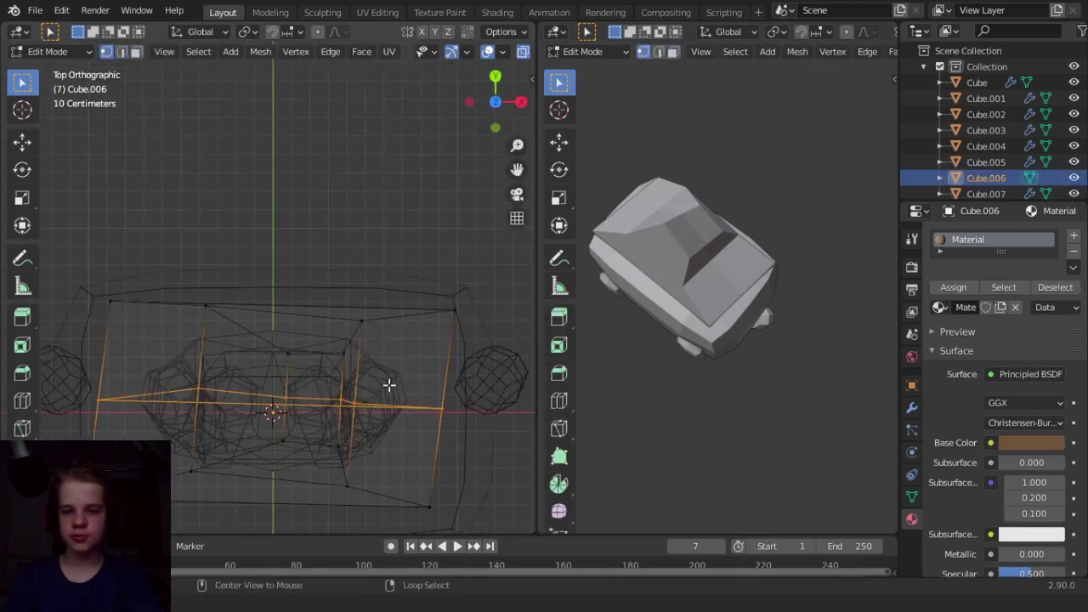
{"action": "left_click_drag", "start_coordinate": [311, 421], "coordinate": [497, 380]}
{"action": "key", "text": "g"}
{"action": "left_click", "coordinate": [513, 388]}
{"action": "middle_click_drag", "start_coordinate": [81, 376], "coordinate": [202, 362], "text": "shift"}
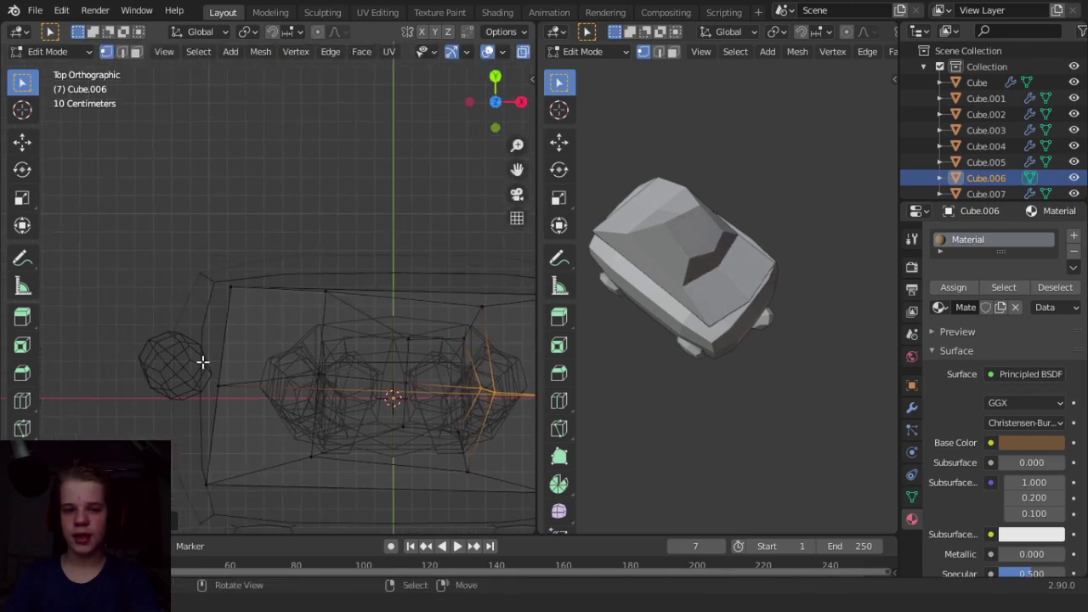
{"action": "left_click_drag", "start_coordinate": [200, 424], "coordinate": [418, 337]}
{"action": "key", "text": "g"}
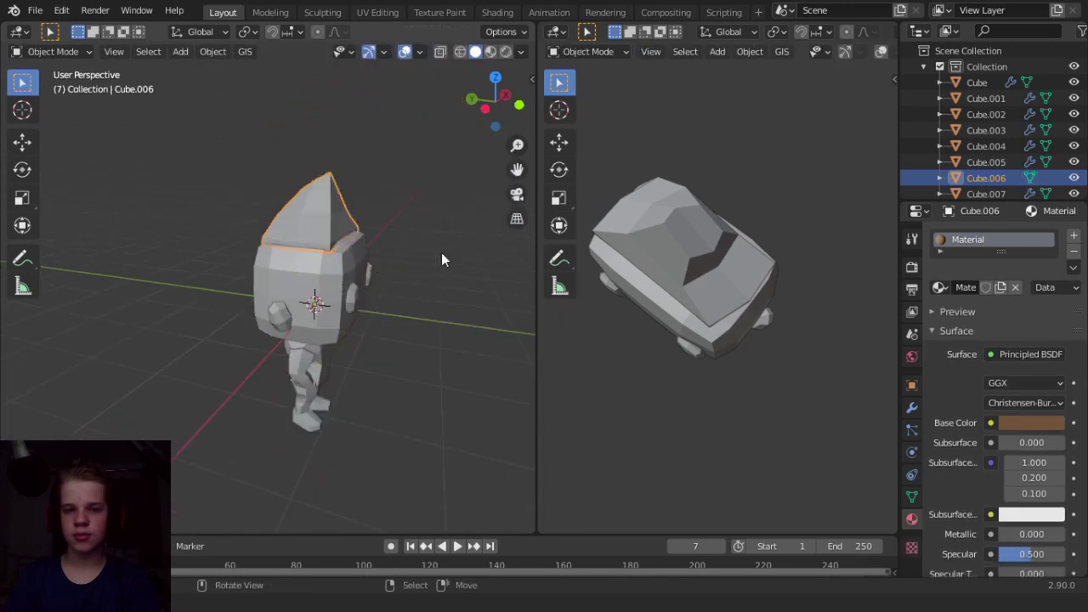
Preview the reshaped hair in Rendered shading, return the viewport to Solid shading, and save the file.
{"action": "key", "text": "z"}
{"action": "key", "text": "alt+a"}
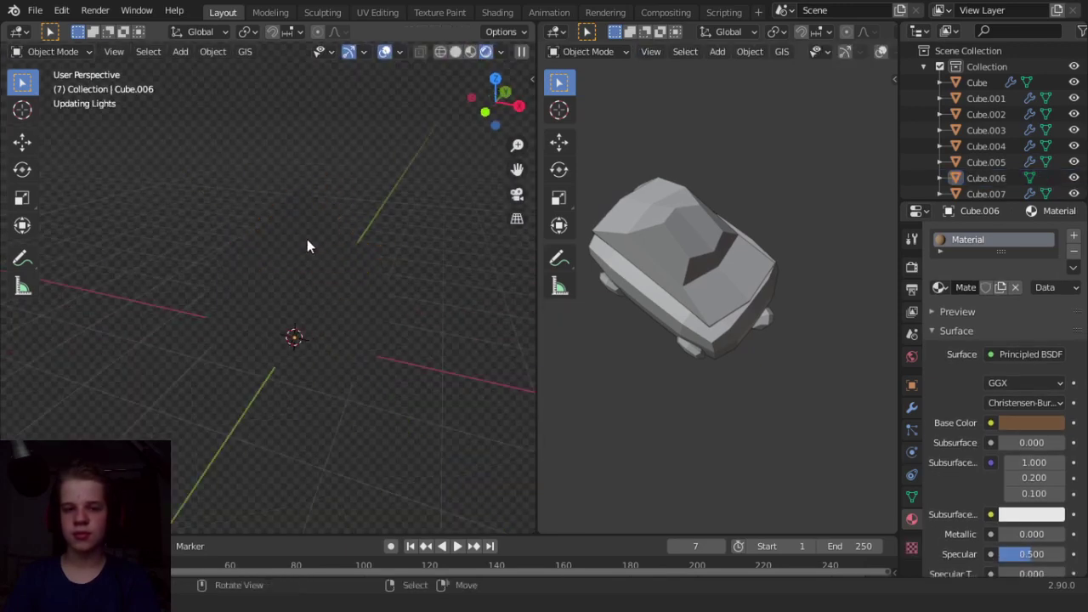
{"action": "mouse_move", "coordinate": [302, 305]}
{"action": "middle_mouse_down"}
{"action": "mouse_move", "coordinate": [330, 284]}
{"action": "mouse_move", "coordinate": [402, 288]}
{"action": "middle_mouse_up"}
{"action": "key", "text": "z"}
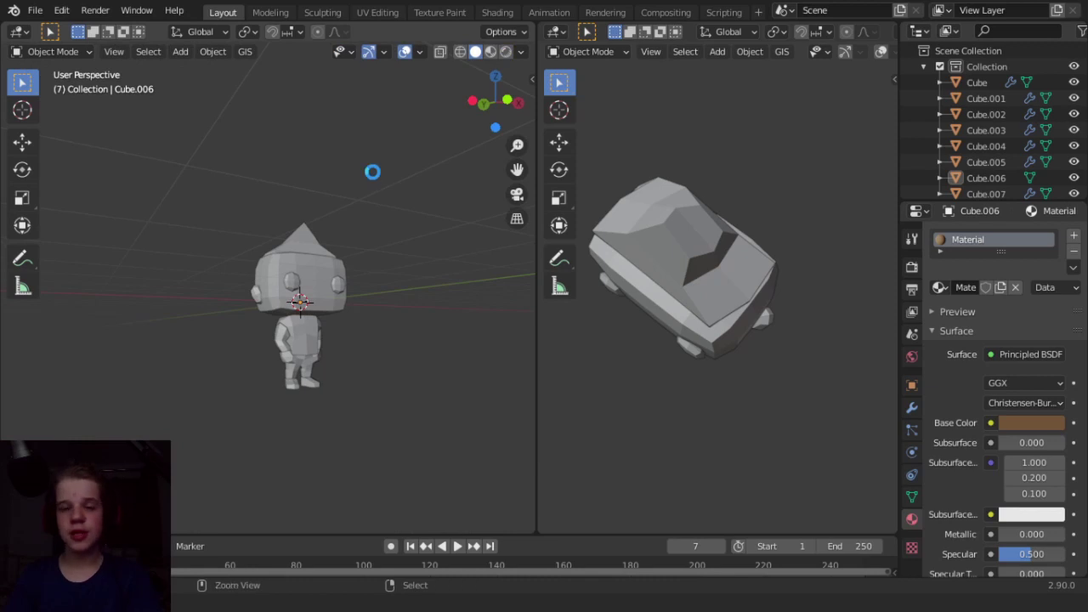
{"action": "key", "text": "ctrl+s"}
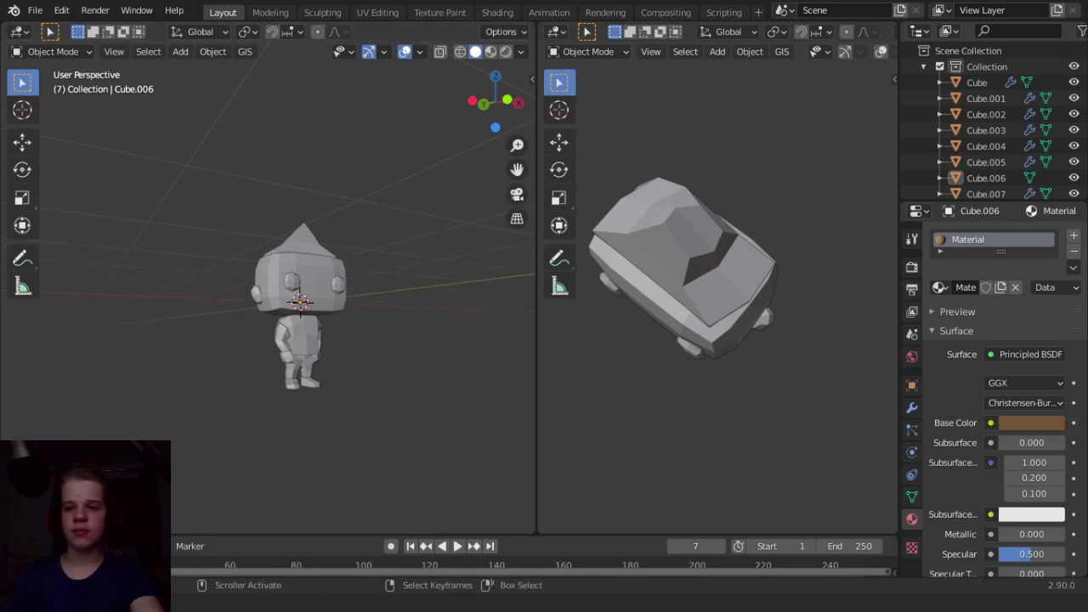
Merge the two 3D viewports into one and add a camera to the scene.
{"action": "middle_click_drag", "start_coordinate": [306, 366], "coordinate": [335, 362]}
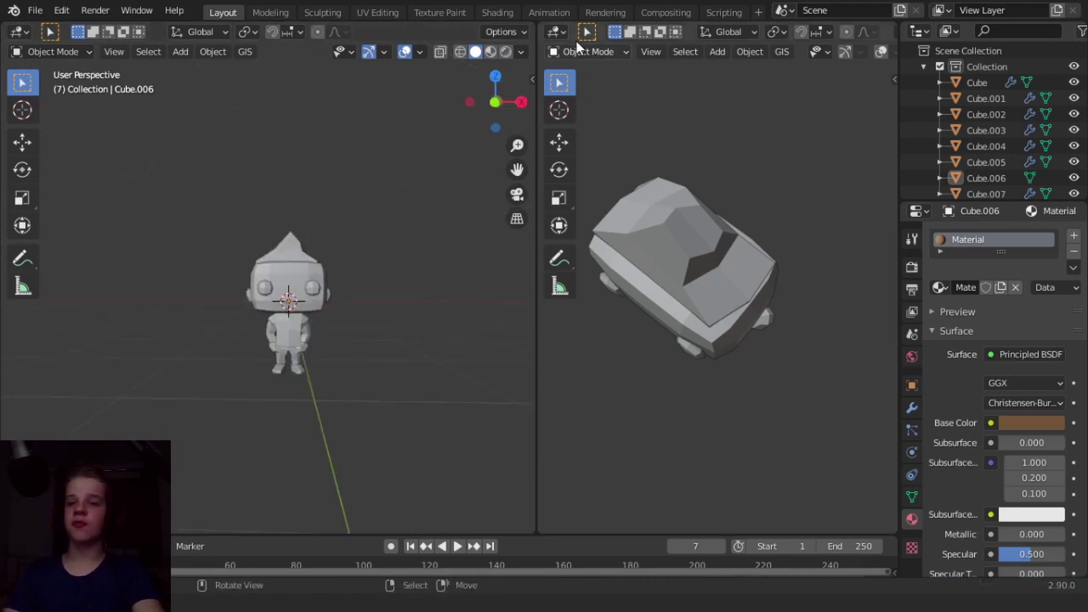
{"action": "key", "text": "ctrl+space"}
{"action": "middle_click_drag", "start_coordinate": [472, 262], "coordinate": [562, 273]}
{"action": "key", "text": "shift+a"}
{"action": "key", "text": "Escape"}
{"action": "key", "text": "shift+a"}
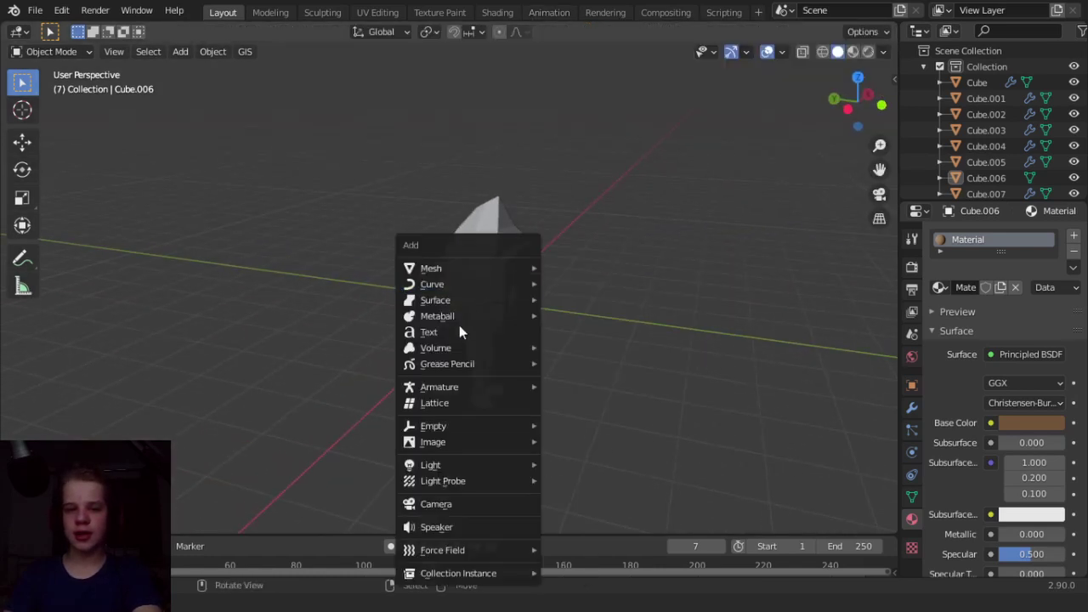
{"action": "left_click", "coordinate": [453, 508]}
Align the new camera to a low three-quarter front view of the character.
{"action": "middle_click_drag", "start_coordinate": [672, 365], "coordinate": [411, 315]}
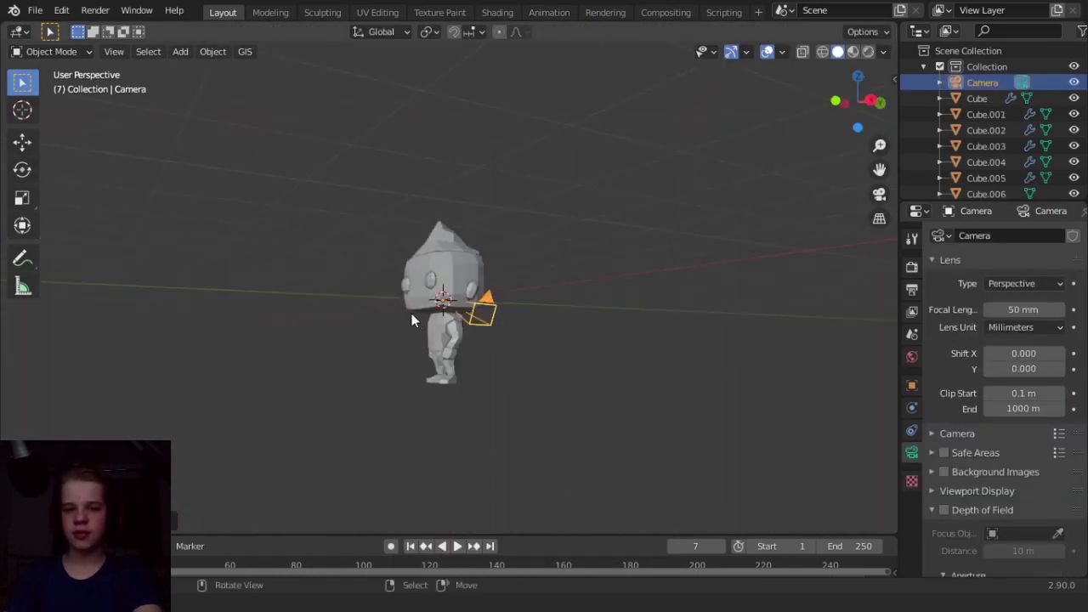
{"action": "scroll", "coordinate": [502, 322], "scroll_direction": "up", "scroll_amount": 3}
{"action": "scroll", "coordinate": [504, 322], "scroll_direction": "down", "scroll_amount": 2}
{"action": "middle_click_drag", "start_coordinate": [504, 323], "coordinate": [552, 319]}
{"action": "scroll", "coordinate": [554, 322], "scroll_direction": "up", "scroll_amount": 2}
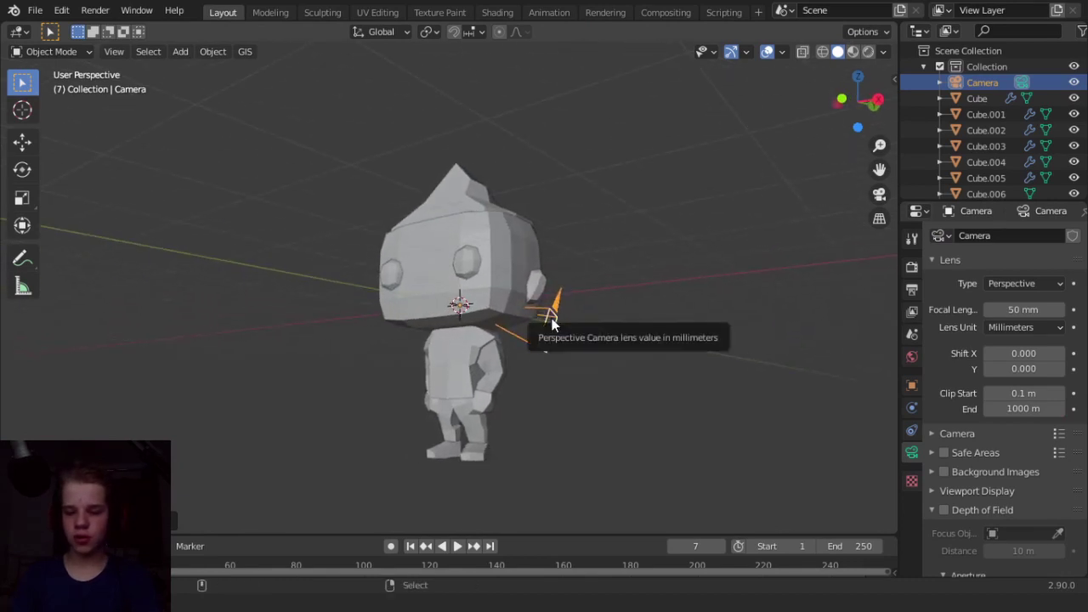
{"action": "key", "text": "ctrl+alt+KP_0"}
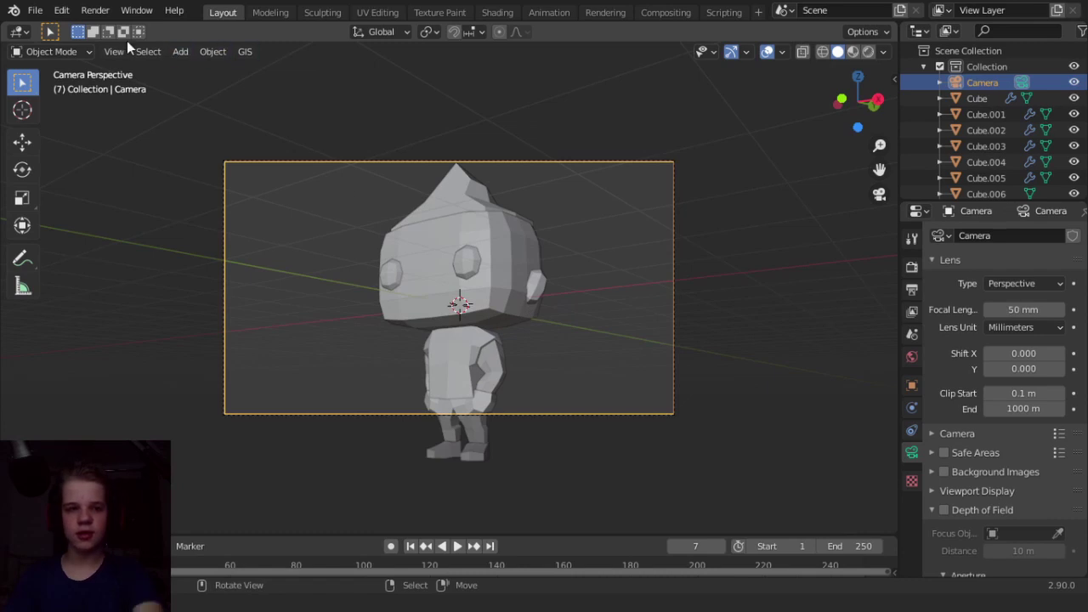
Use Walk Navigation in the camera view to move the camera backward and sideways from the character.
{"action": "left_click", "coordinate": [117, 51]}
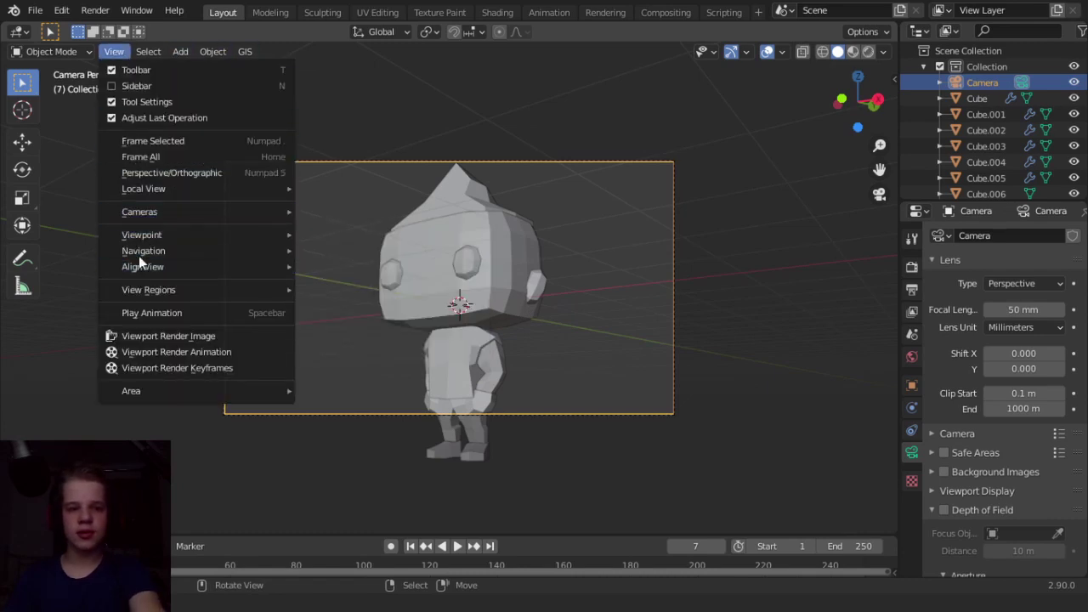
{"action": "mouse_move", "coordinate": [141, 250]}
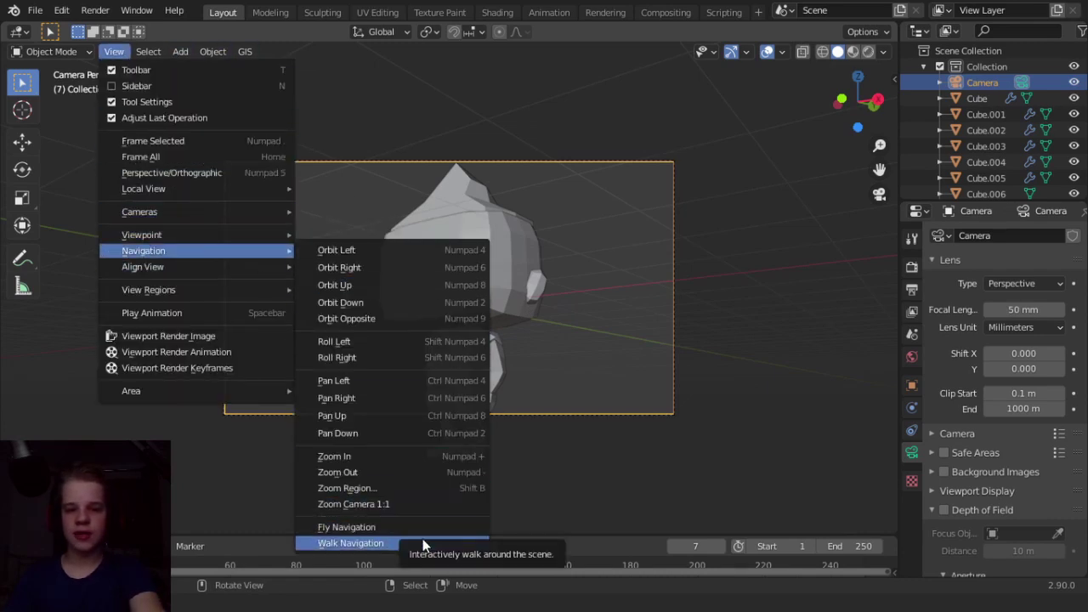
{"action": "right_click", "coordinate": [352, 544]}
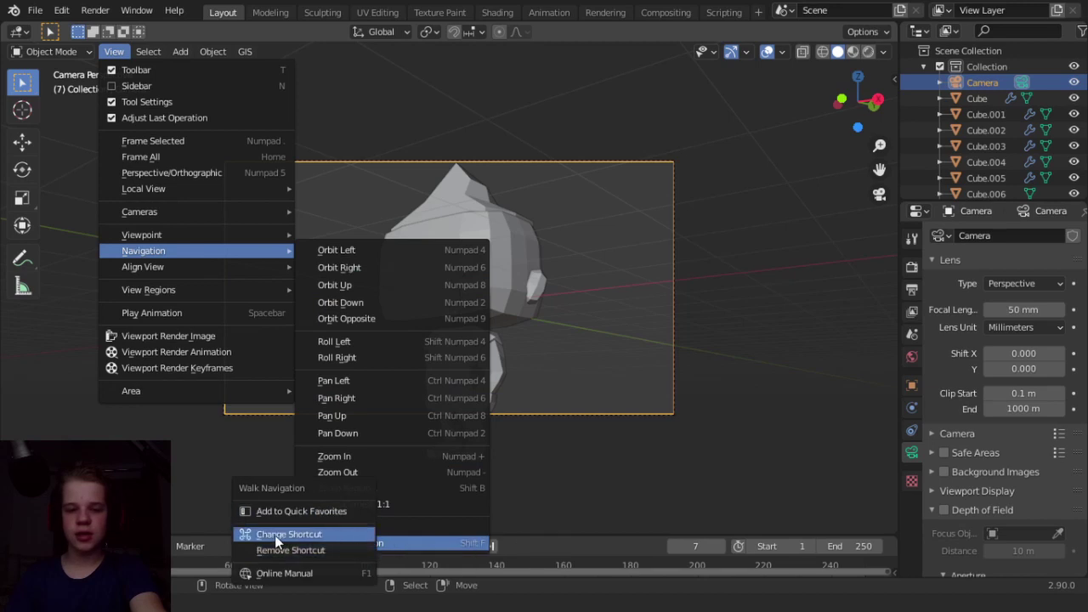
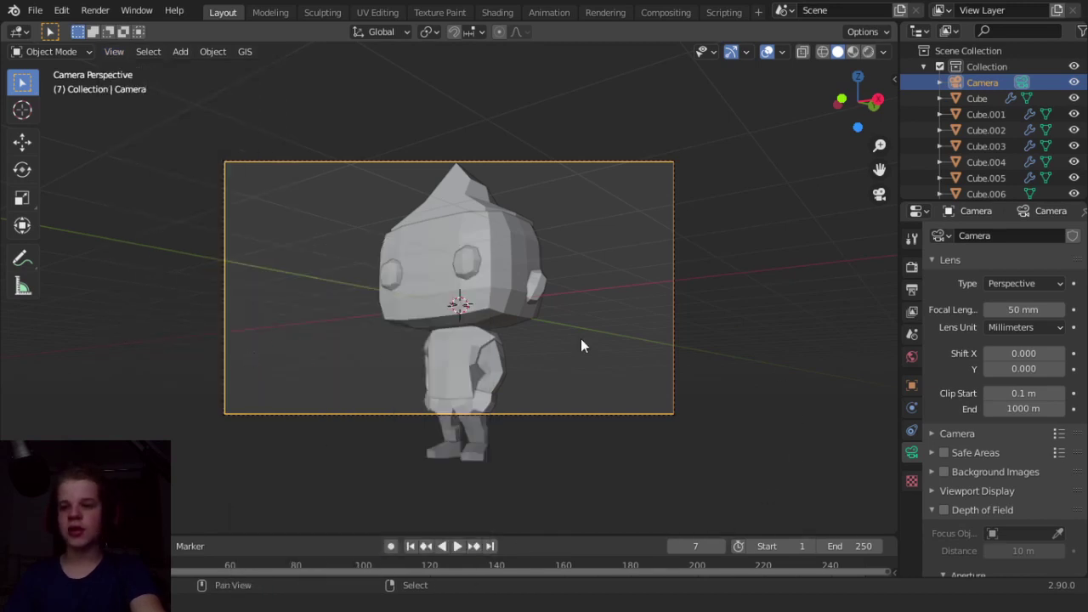
{"action": "key", "text": "shift+grave"}
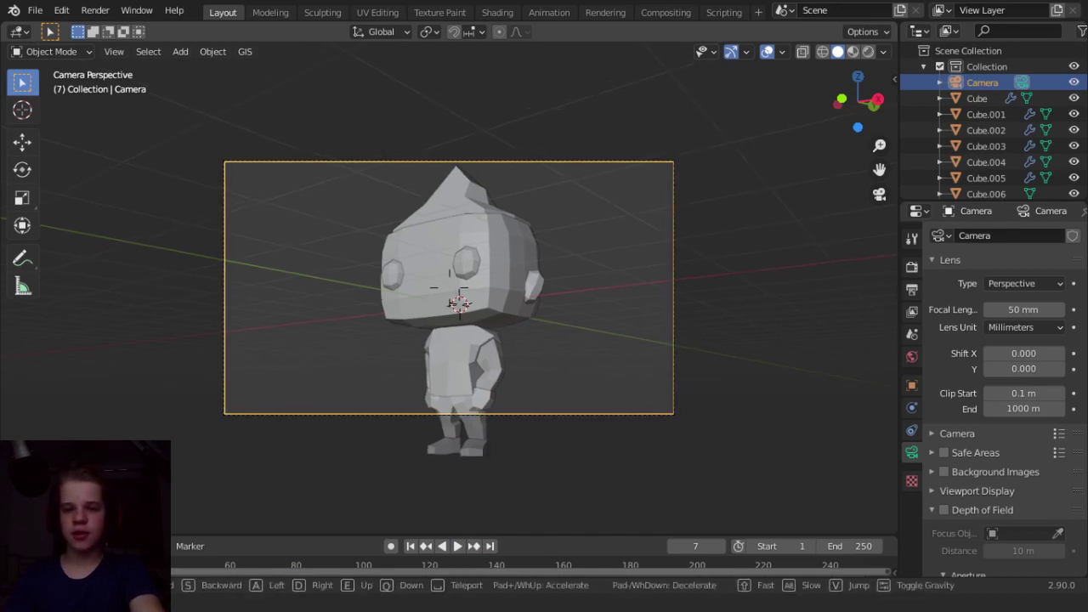
{"action": "key", "text": "s"}
{"action": "key", "text": "d"}
{"action": "key", "text": "a"}
{"action": "key", "text": "d"}
{"action": "key", "text": "d"}
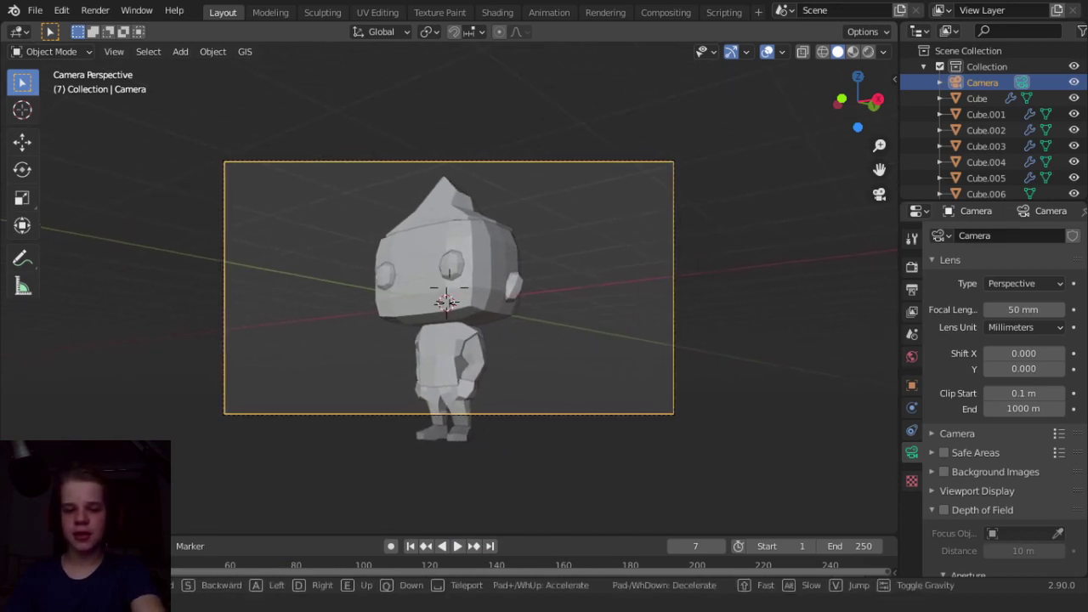
Lower the camera and move it farther back until the whole character, including the feet, fits in the frame.
{"action": "key", "text": "q"}
{"action": "key", "text": "q"}
{"action": "key", "text": "e"}
{"action": "key", "text": "q"}
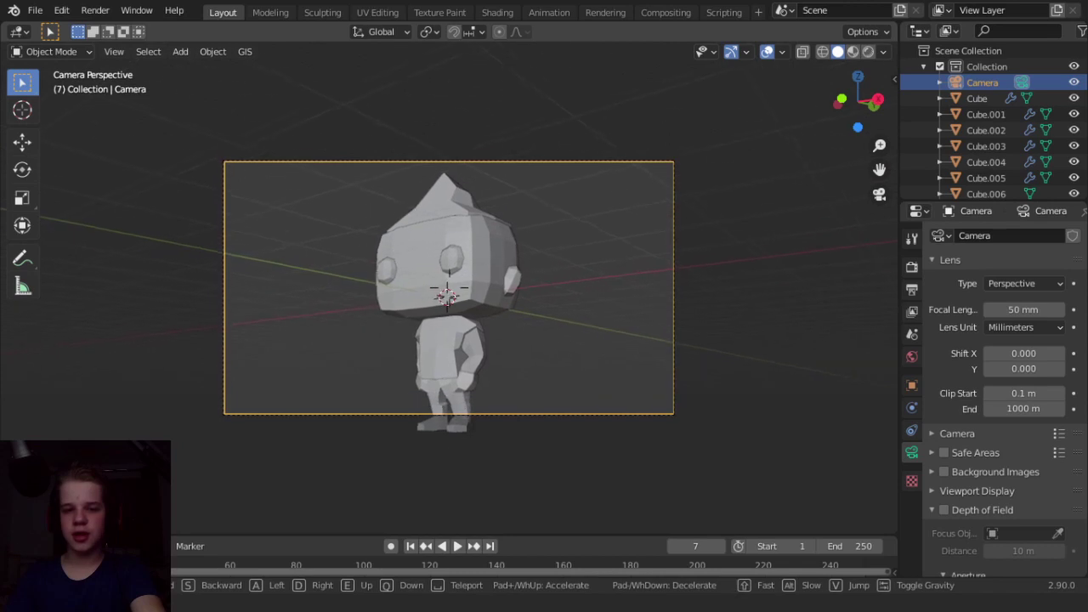
{"action": "key", "text": "s"}
{"action": "key", "text": "q"}
{"action": "key", "text": "e"}
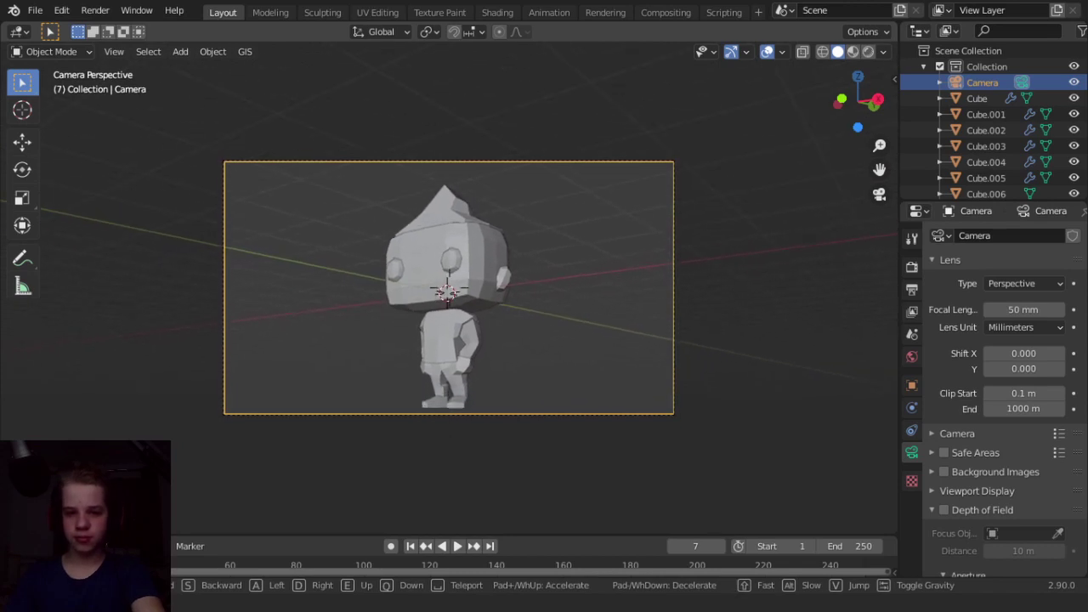
{"action": "left_click", "coordinate": [448, 293]}
Deselect the camera and preview the framed character through it in Rendered shading.
{"action": "key", "text": "alt+a"}
{"action": "middle_click_drag", "start_coordinate": [484, 323], "coordinate": [721, 384]}
{"action": "key", "text": "KP_0"}
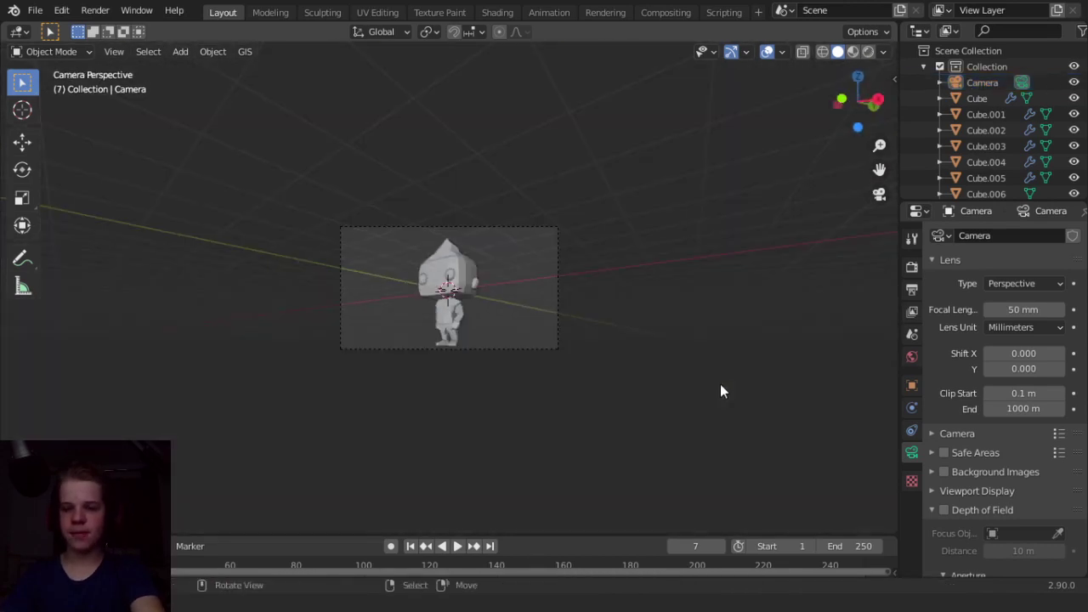
{"action": "key", "text": "z"}
{"action": "left_click", "coordinate": [653, 208]}
{"action": "scroll", "coordinate": [672, 210], "scroll_direction": "up", "scroll_amount": 3}
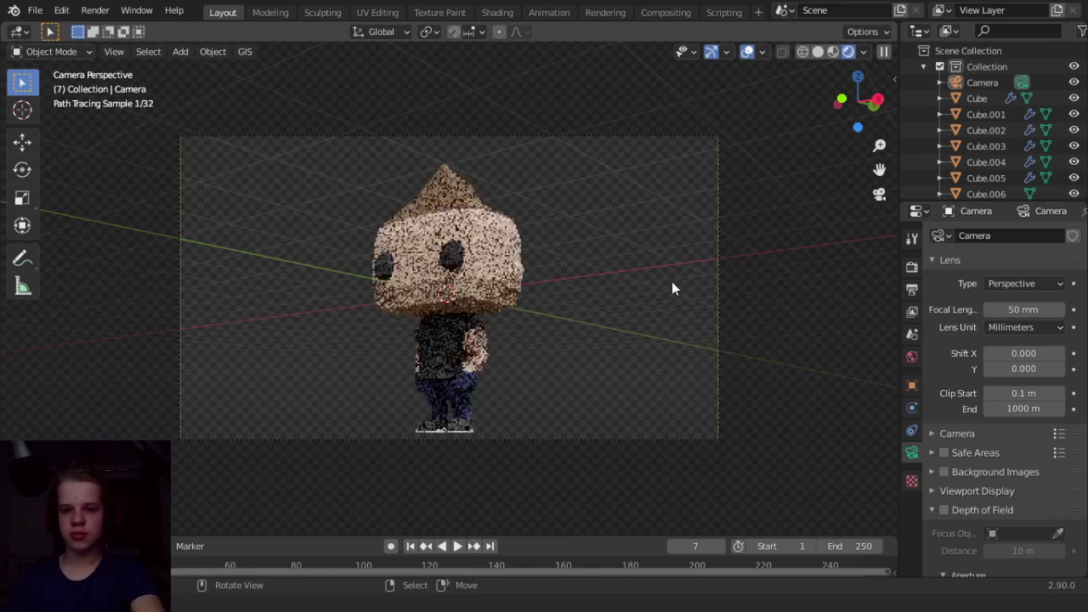
Display the World shader nodes in the Shading workspace alongside a rendered camera view, and save the file.
{"action": "left_click", "coordinate": [911, 356]}
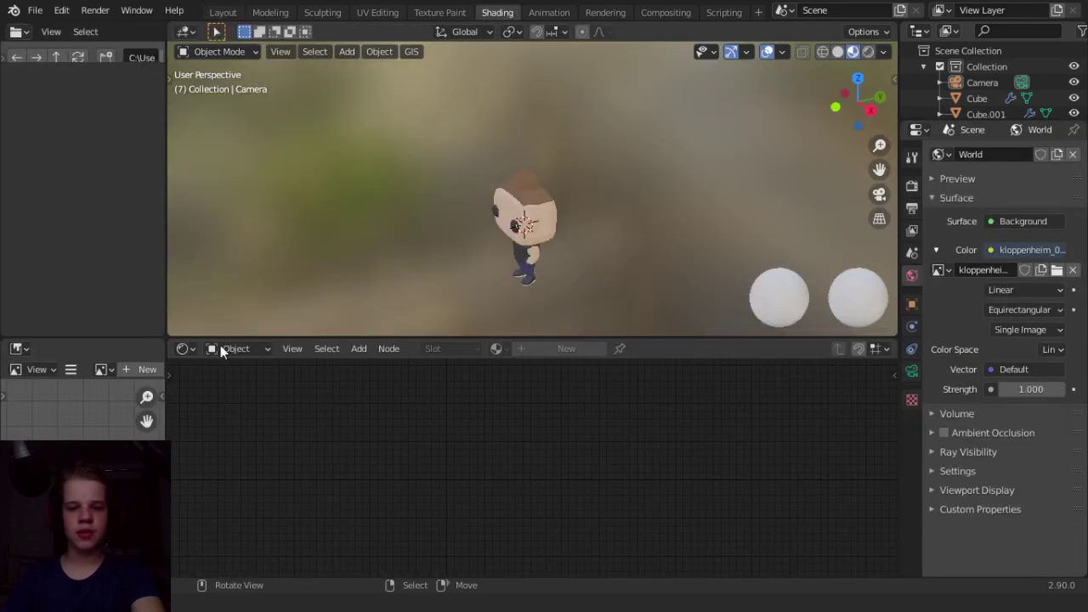
{"action": "left_click", "coordinate": [231, 348]}
{"action": "left_click", "coordinate": [242, 382]}
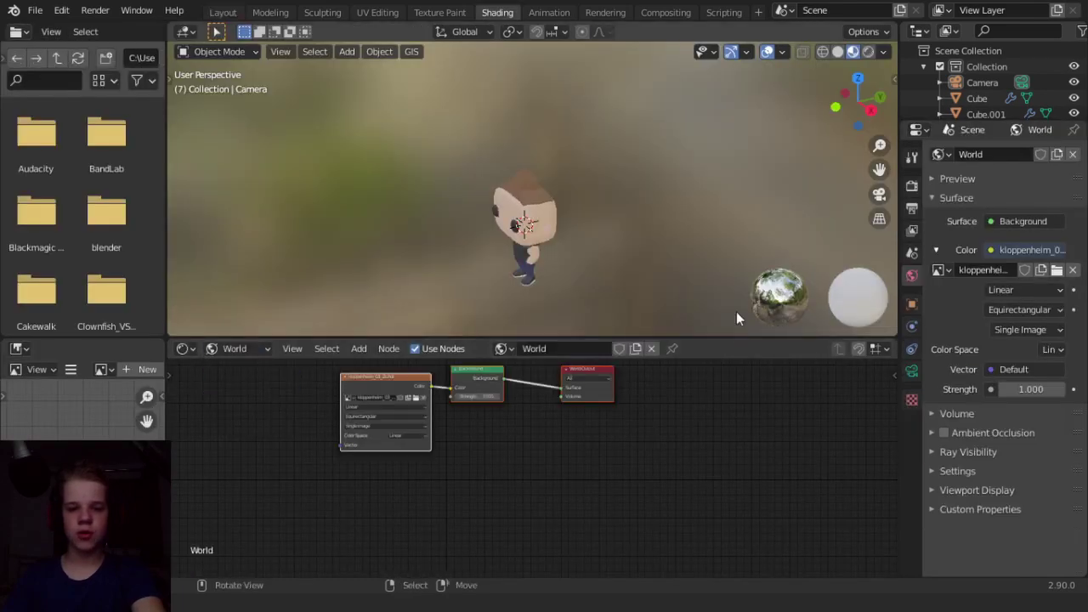
{"action": "left_click", "coordinate": [868, 52]}
{"action": "key", "text": "KP_0"}
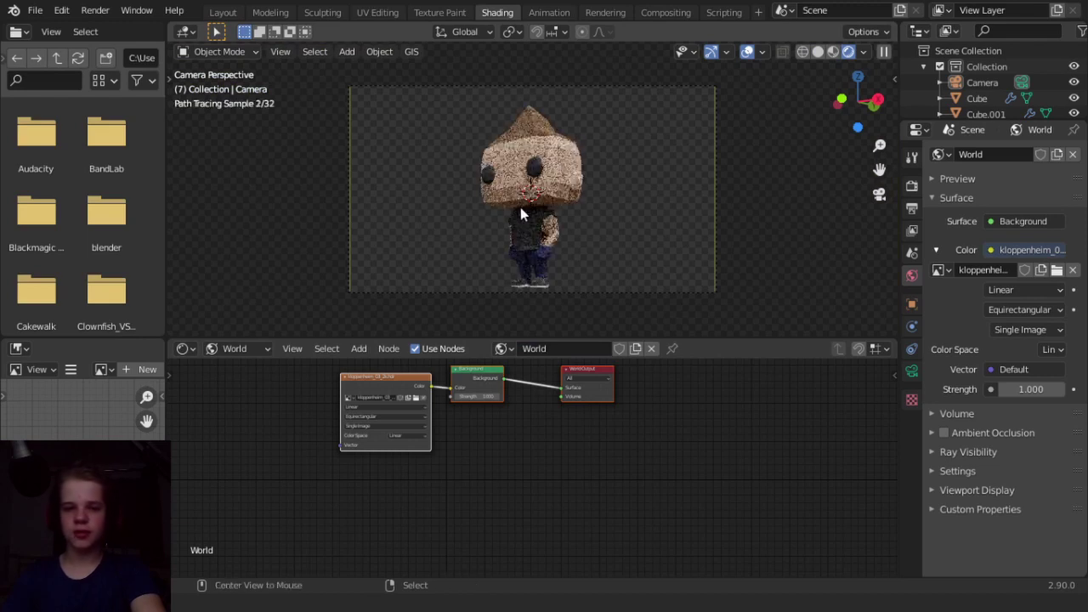
{"action": "middle_click_drag", "start_coordinate": [377, 445], "coordinate": [475, 507]}
{"action": "scroll", "coordinate": [478, 476], "scroll_direction": "up", "scroll_amount": 3}
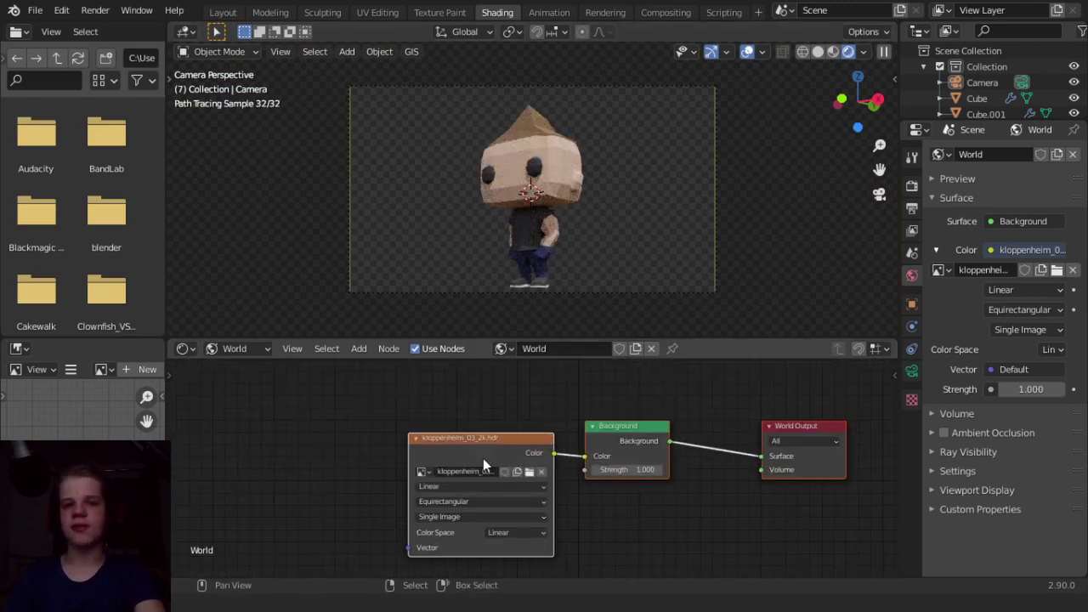
{"action": "key", "text": "ctrl+s"}
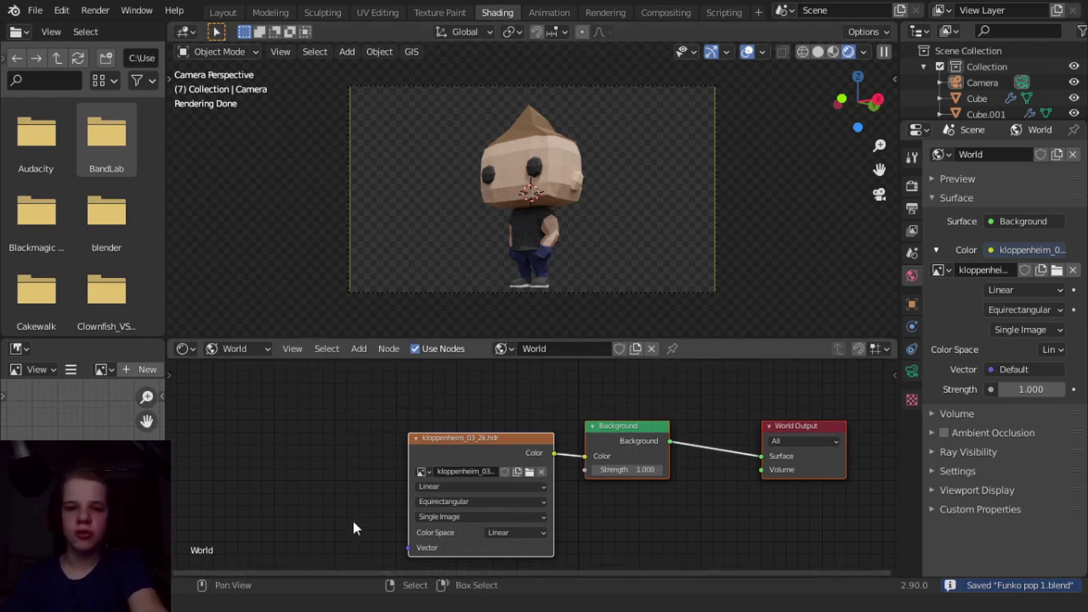
Add Texture Coordinate and Mapping nodes to the kloppenheim environment texture.
{"action": "left_click", "coordinate": [474, 438]}
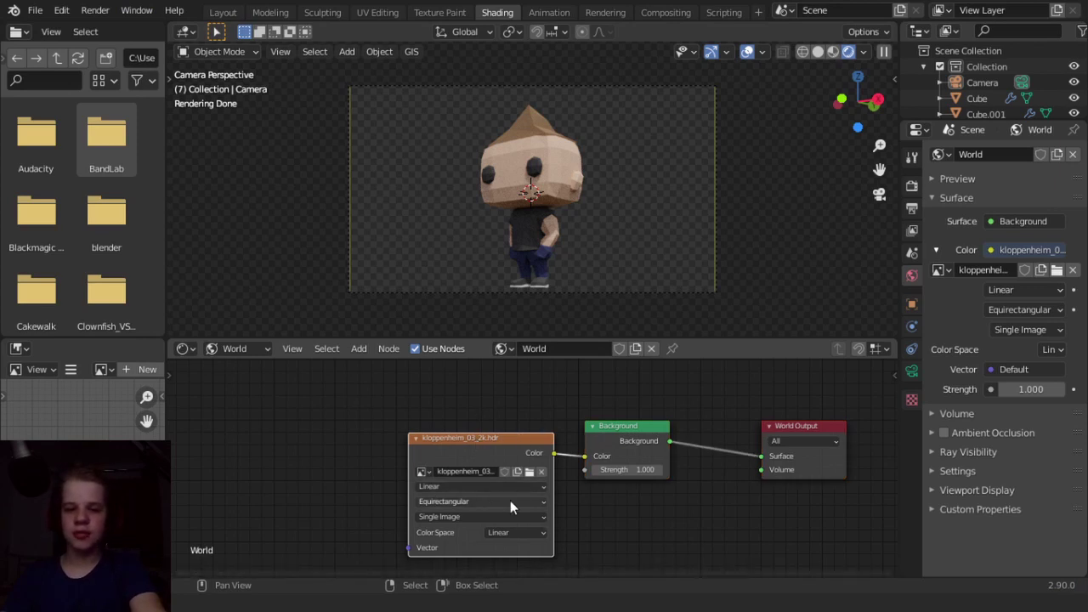
{"action": "key", "text": "ctrl+t"}
{"action": "middle_click_drag", "start_coordinate": [202, 499], "coordinate": [373, 452]}
{"action": "scroll", "coordinate": [486, 457], "scroll_direction": "down", "scroll_amount": 3}
{"action": "scroll", "coordinate": [488, 476], "scroll_direction": "up", "scroll_amount": 6}
{"action": "middle_click_drag", "start_coordinate": [492, 495], "coordinate": [493, 462]}
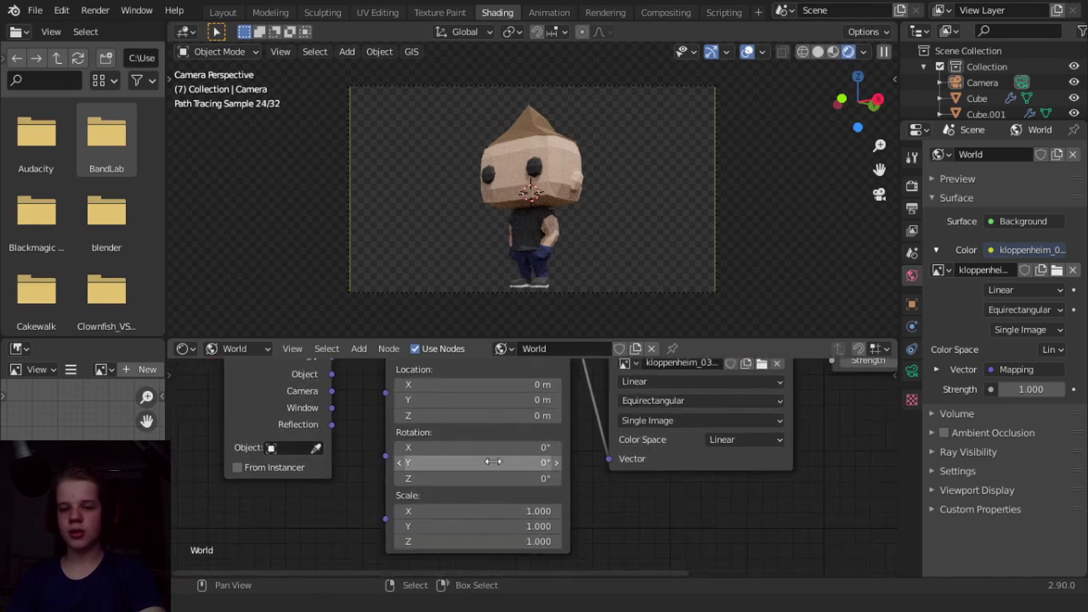
Set the environment Mapping node's Z rotation to 89.2° to redirect the lighting on the character.
{"action": "scroll", "coordinate": [517, 473], "scroll_direction": "up", "scroll_amount": 1}
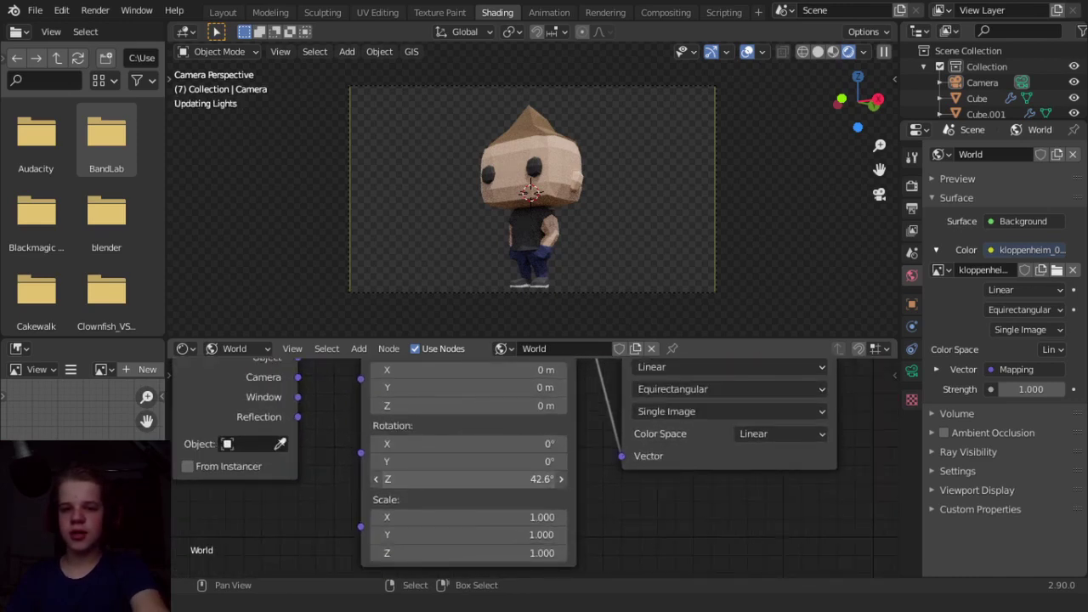
{"action": "left_click_drag", "start_coordinate": [541, 478], "coordinate": [574, 479]}
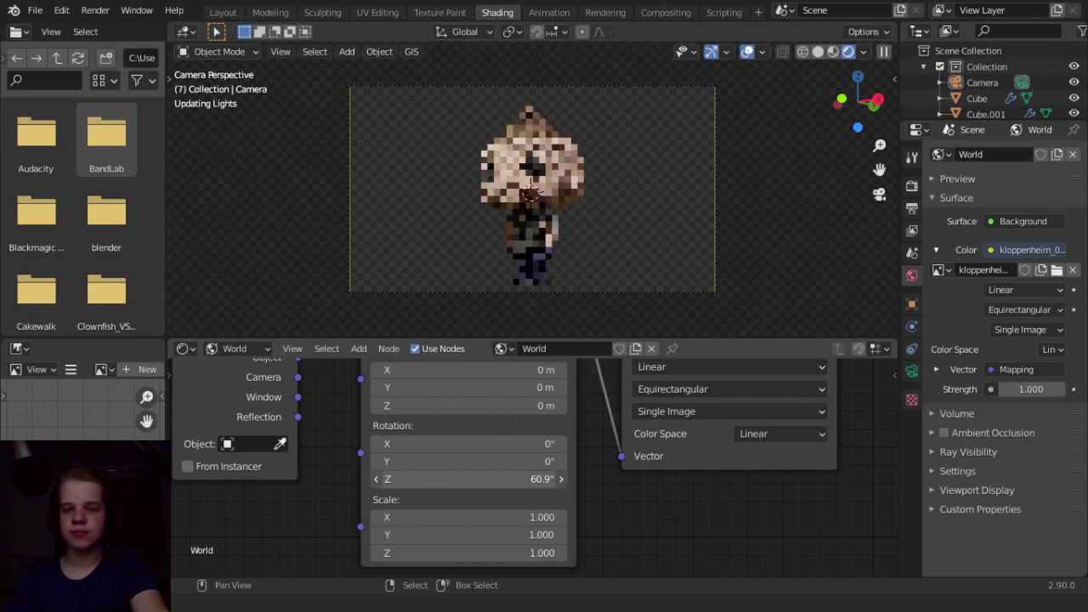
{"action": "left_click_drag", "start_coordinate": [574, 478], "coordinate": [578, 479]}
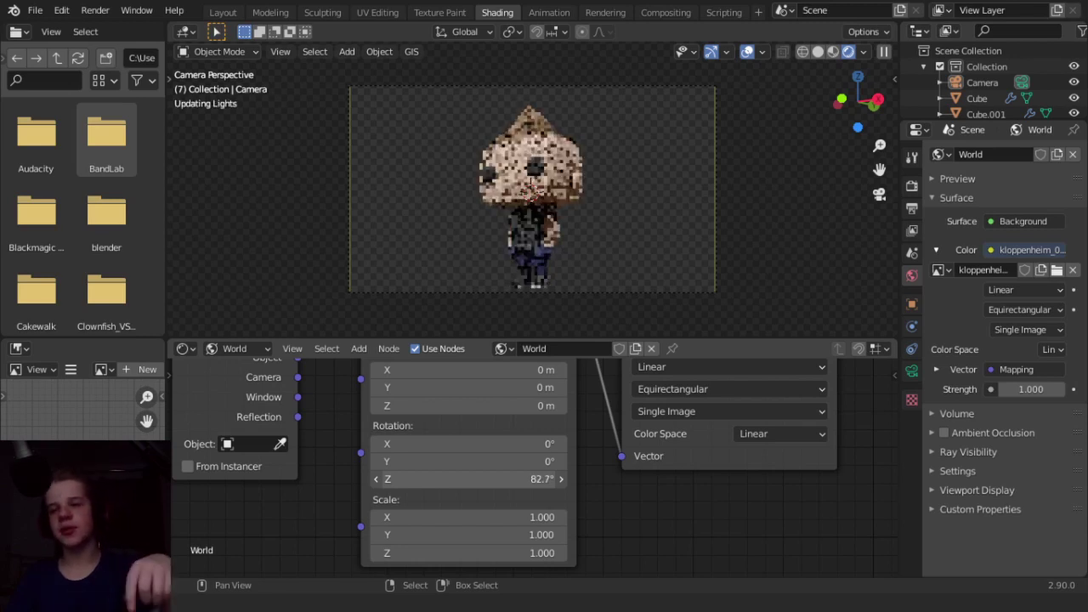
{"action": "left_click_drag", "start_coordinate": [469, 479], "coordinate": [451, 479]}
{"action": "left_click_drag", "start_coordinate": [536, 479], "coordinate": [528, 478]}
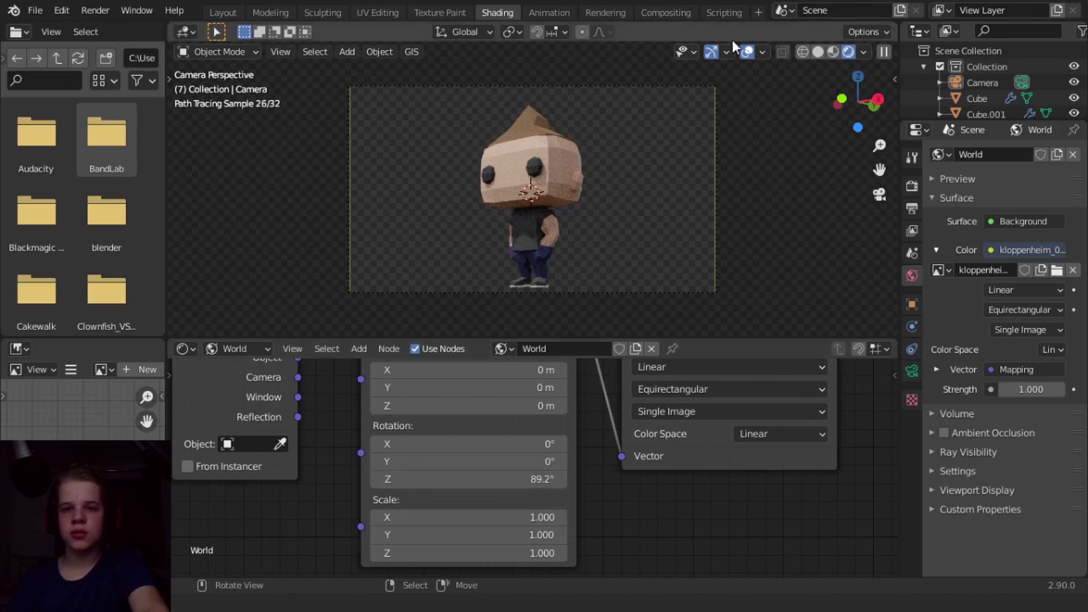
Return to the Layout workspace and show the character from the right side in Rendered shading.
{"action": "key", "text": "z"}
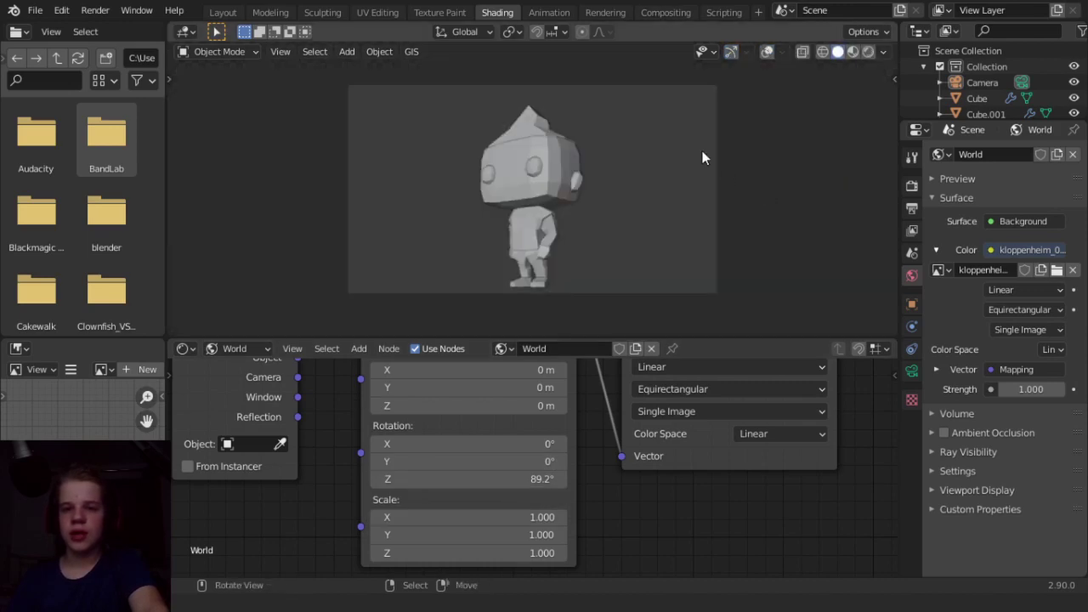
{"action": "mouse_move", "coordinate": [702, 151]}
{"action": "middle_mouse_down"}
{"action": "mouse_move", "coordinate": [490, 212]}
{"action": "mouse_move", "coordinate": [533, 305]}
{"action": "middle_mouse_up"}
{"action": "scroll", "coordinate": [492, 210], "scroll_direction": "down", "scroll_amount": 4}
{"action": "left_click", "coordinate": [223, 12]}
{"action": "key", "text": "z"}
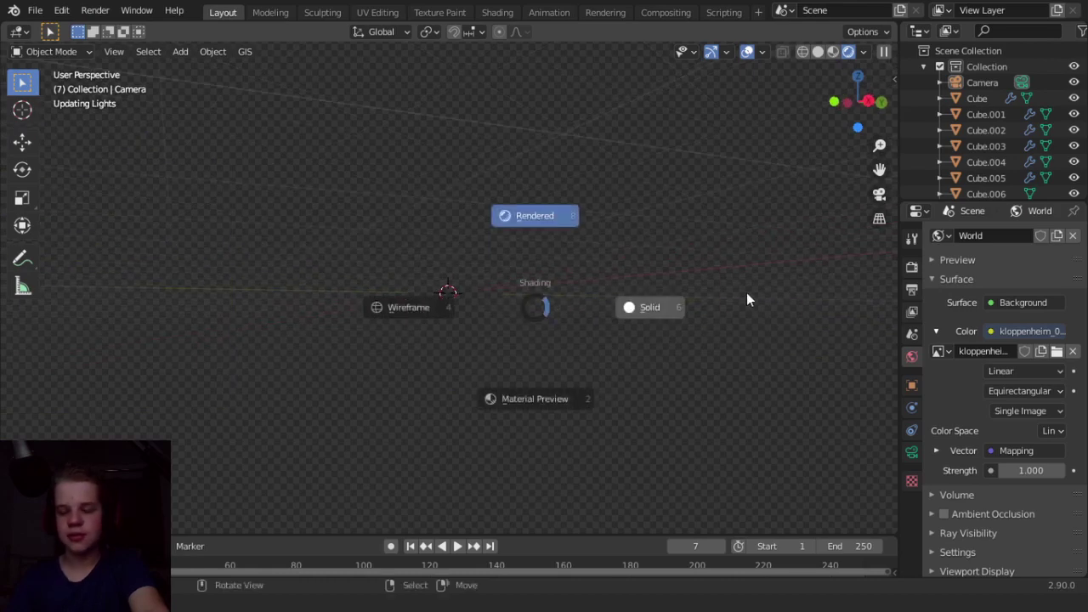
{"action": "left_click", "coordinate": [746, 299]}
{"action": "mouse_move", "coordinate": [721, 303]}
{"action": "middle_mouse_down"}
{"action": "mouse_move", "coordinate": [485, 343]}
{"action": "mouse_move", "coordinate": [641, 340]}
{"action": "middle_mouse_up"}
{"action": "key", "text": "z"}
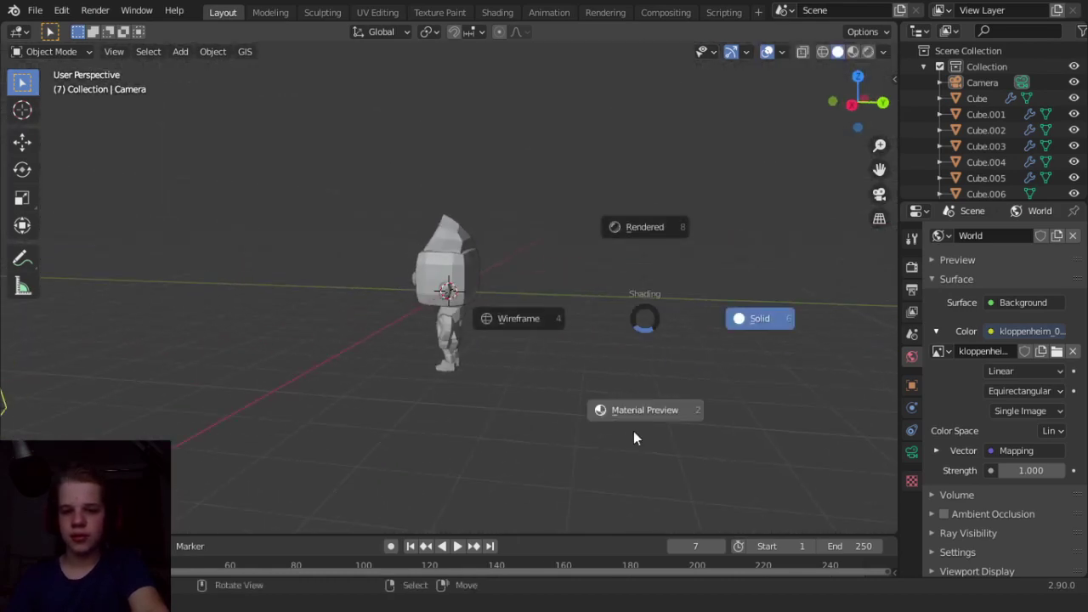
{"action": "left_click", "coordinate": [631, 412]}
{"action": "mouse_move", "coordinate": [630, 407]}
{"action": "middle_mouse_down"}
{"action": "mouse_move", "coordinate": [583, 243]}
{"action": "mouse_move", "coordinate": [553, 318]}
{"action": "middle_mouse_up"}
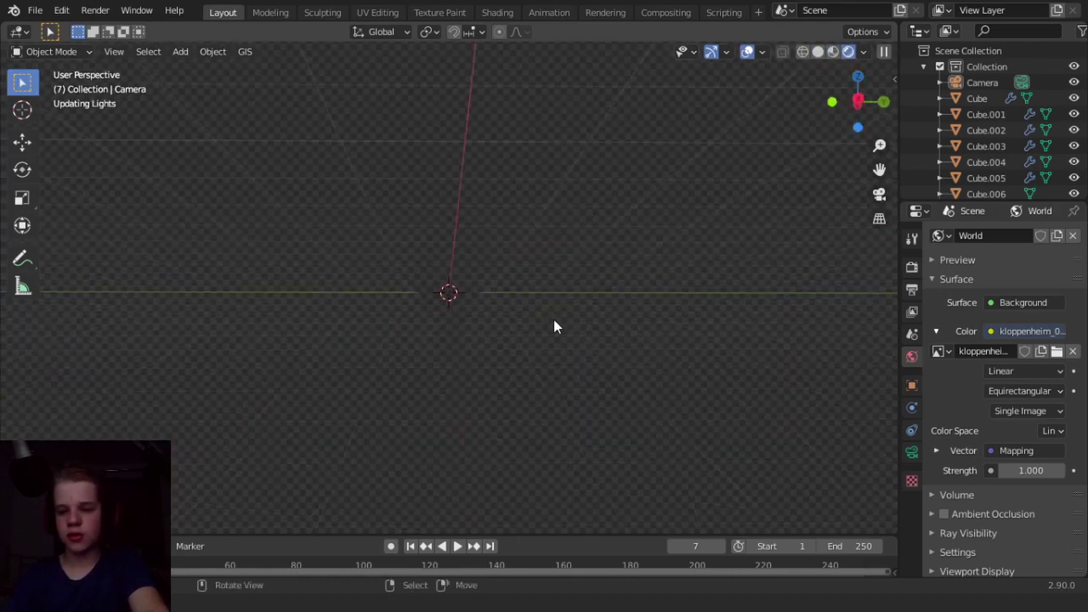
{"action": "key", "text": "KP_3"}
Add an area light, rotate it to face forward, and move it behind the character.
{"action": "key", "text": "shift+a"}
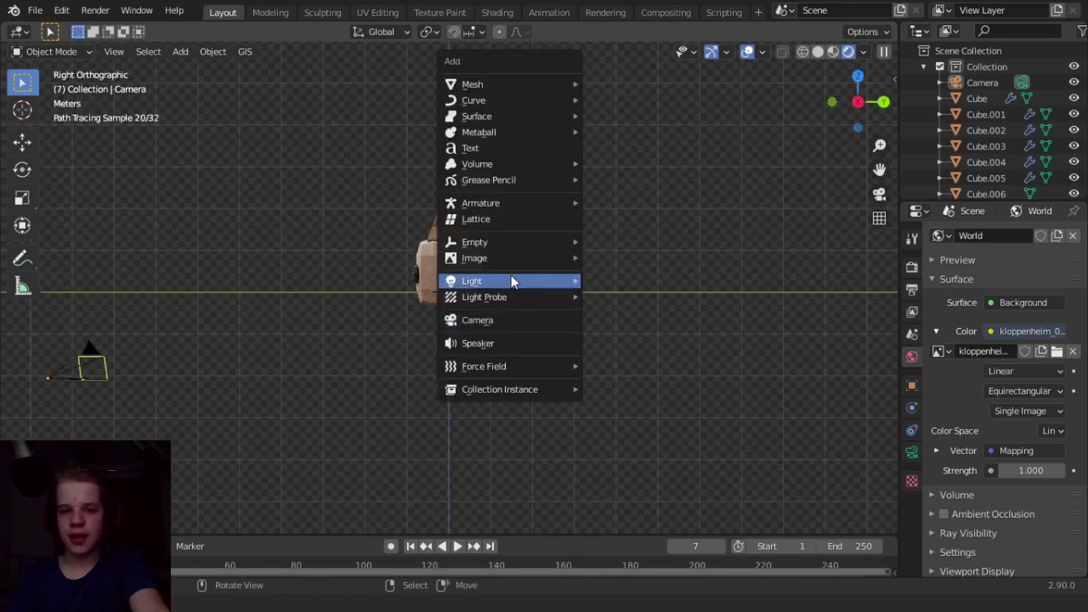
{"action": "mouse_move", "coordinate": [571, 282]}
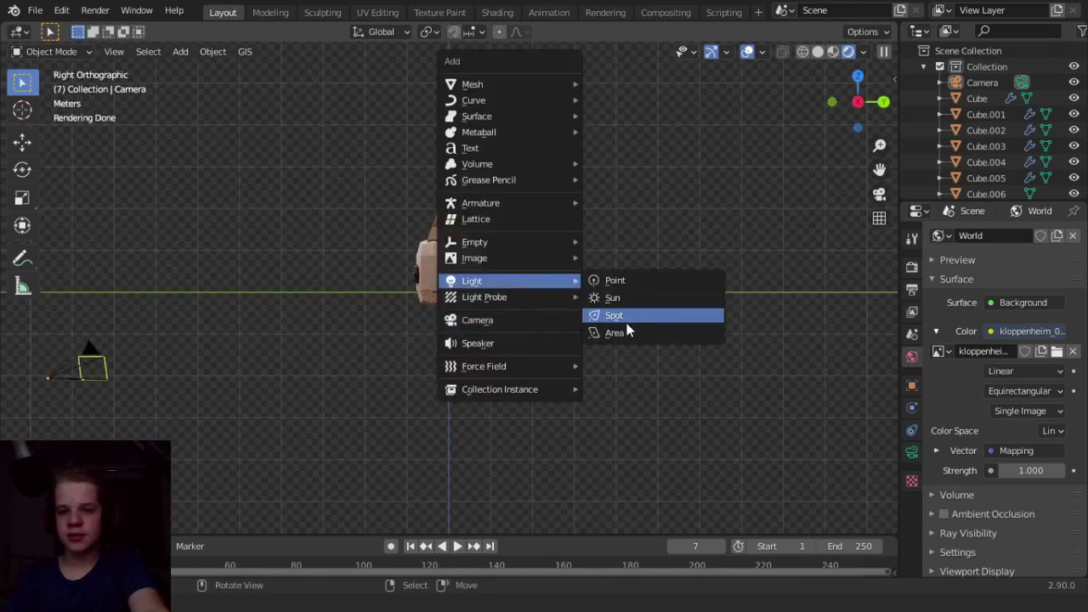
{"action": "left_click", "coordinate": [635, 334]}
{"action": "key", "text": "r"}
{"action": "left_click", "coordinate": [477, 454]}
{"action": "key", "text": "g"}
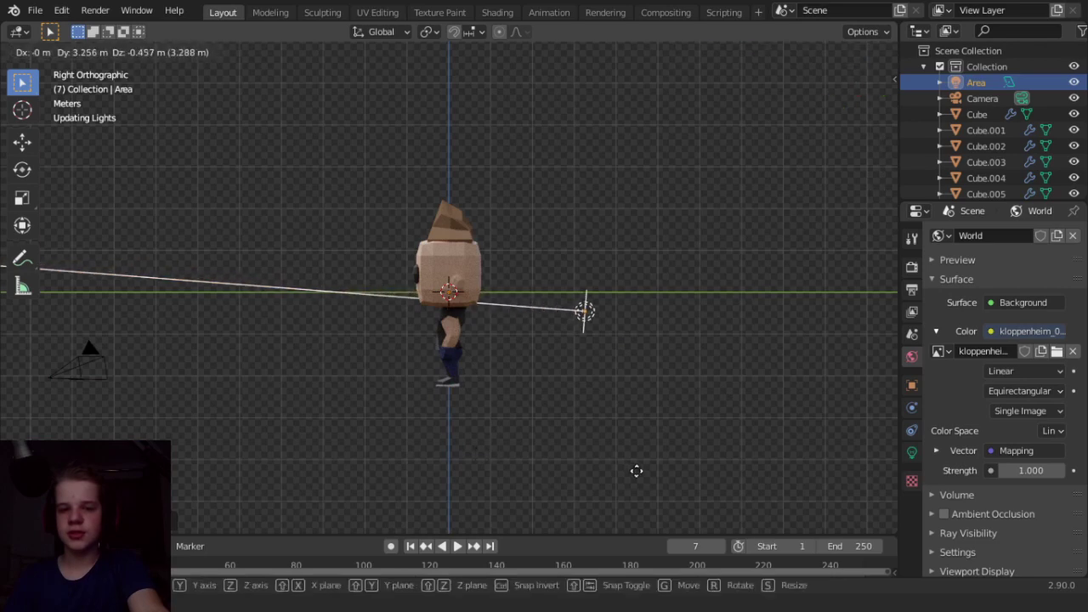
{"action": "left_click", "coordinate": [637, 471]}
Fine-tune the area light's angle and position behind the character in the right view.
{"action": "key", "text": "r"}
{"action": "left_click", "coordinate": [750, 328]}
{"action": "key", "text": "g"}
{"action": "left_click", "coordinate": [740, 318]}
Return to the camera view and set the area light's power to 288.6 W.
{"action": "key", "text": "KP_0"}
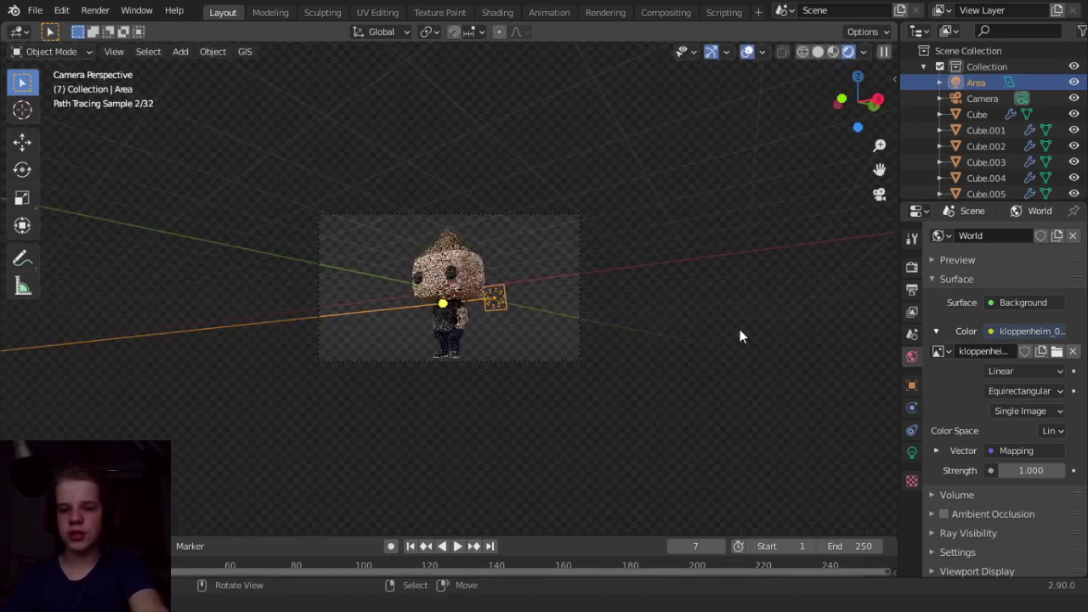
{"action": "scroll", "coordinate": [834, 333], "scroll_direction": "up", "scroll_amount": 5}
{"action": "left_click", "coordinate": [912, 452]}
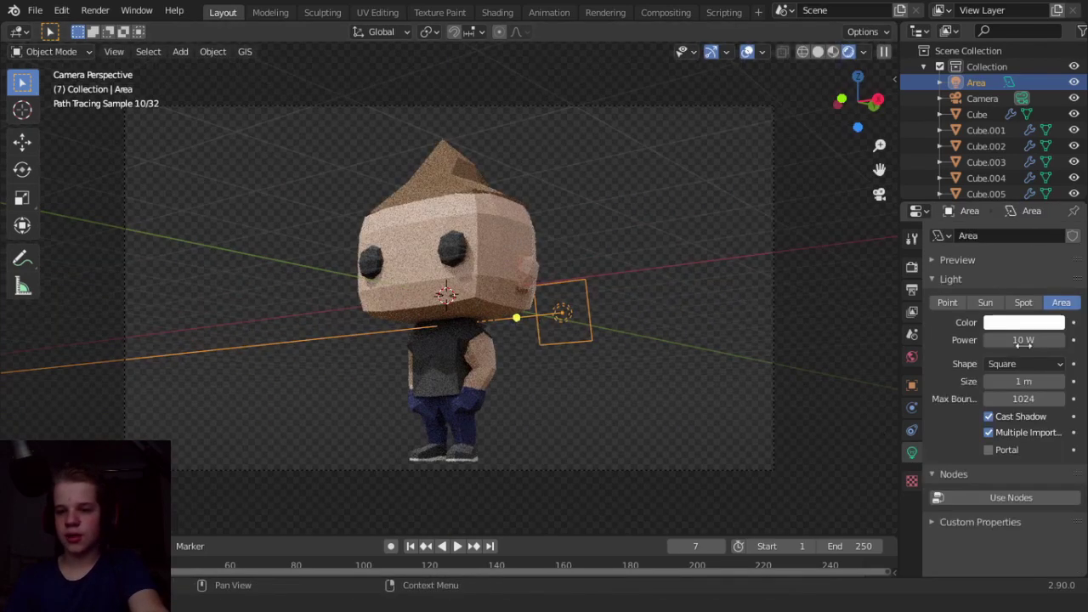
{"action": "left_click_drag", "start_coordinate": [1023, 340], "coordinate": [1080, 340]}
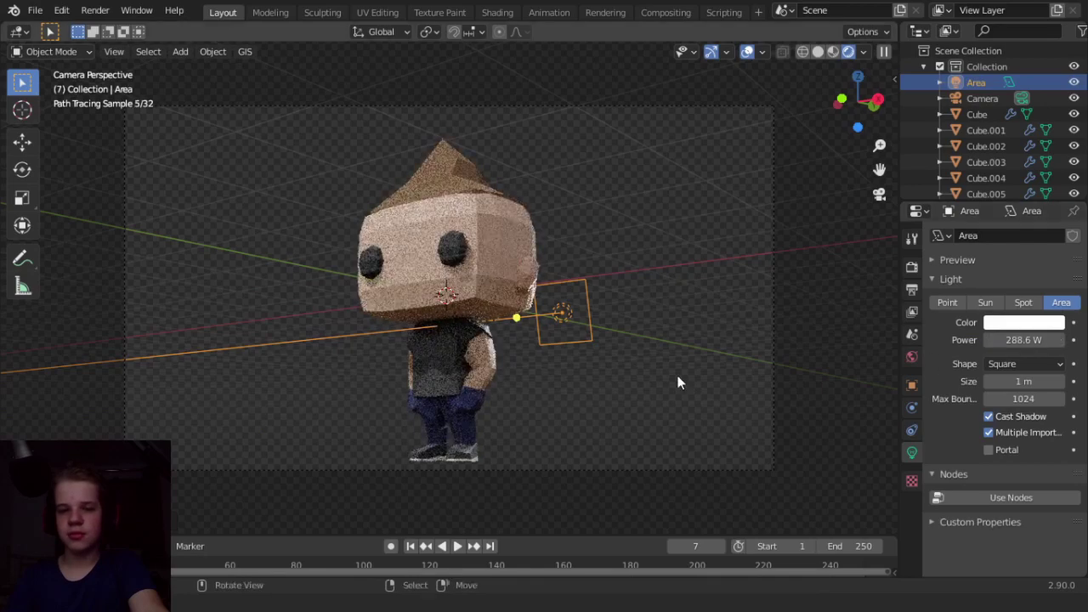
Raise the area light to about the top of the head and rotate it freely to aim down at the character.
{"action": "key", "text": "g"}
{"action": "left_click", "coordinate": [723, 264]}
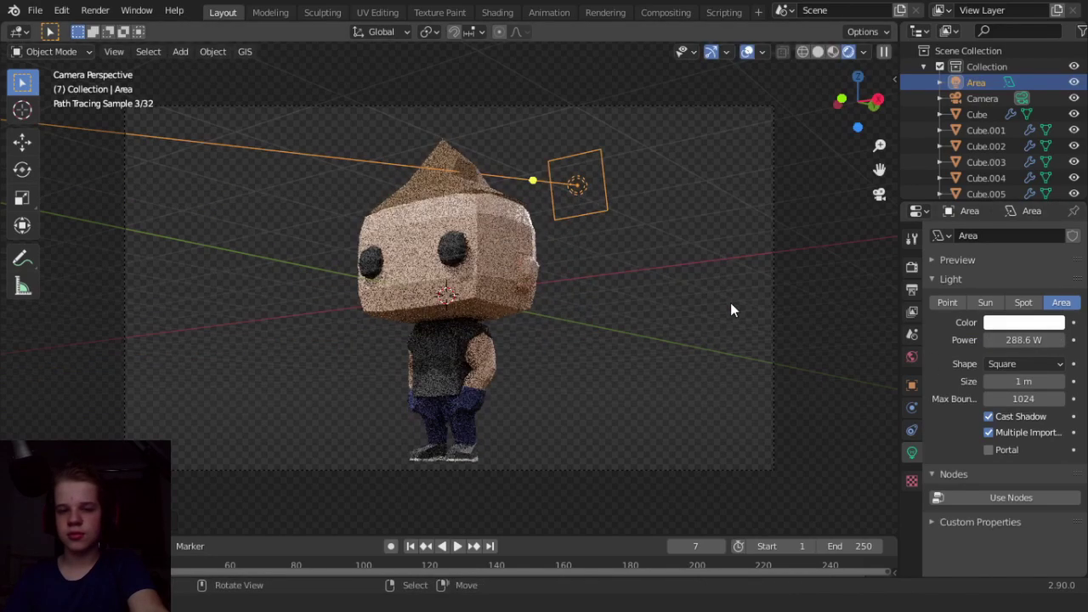
{"action": "key", "text": "r"}
{"action": "key", "text": "r"}
{"action": "key", "text": "Escape"}
{"action": "key", "text": "r"}
{"action": "key", "text": "r"}
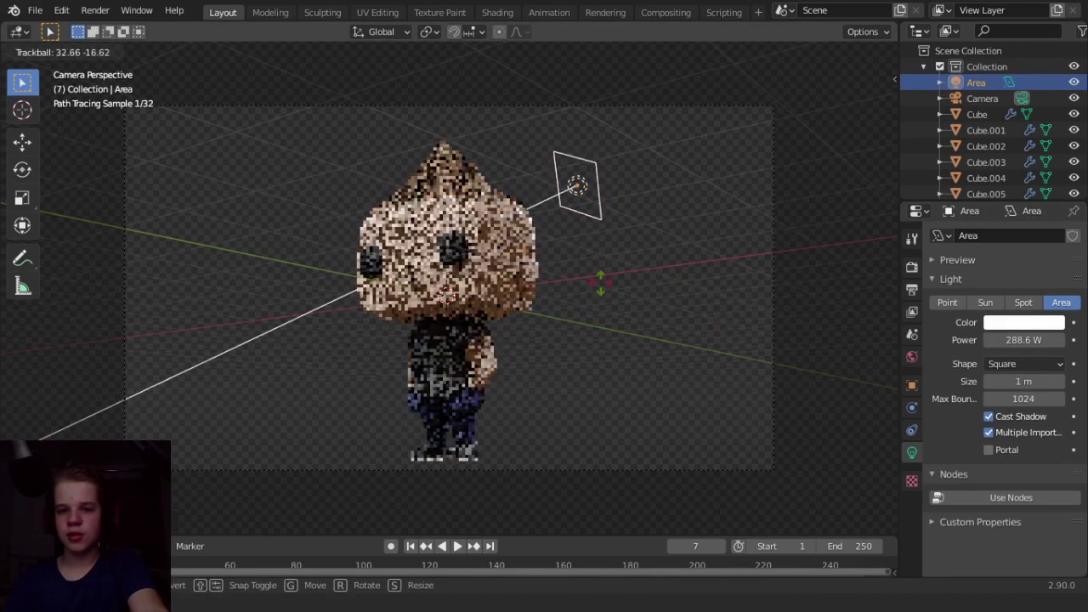
{"action": "left_click", "coordinate": [603, 281]}
{"action": "key", "text": "g"}
{"action": "left_click", "coordinate": [610, 276]}
Duplicate the area light and place the copy lower, beside the character's torso.
{"action": "key", "text": "alt+a"}
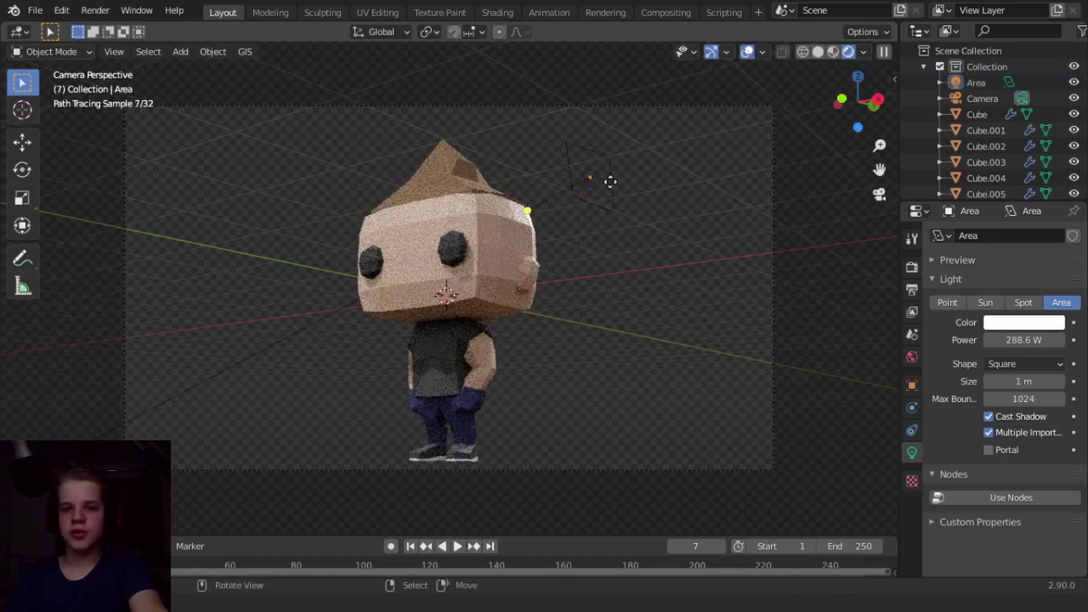
{"action": "left_click", "coordinate": [611, 181]}
{"action": "key", "text": "shift+d"}
{"action": "left_click", "coordinate": [648, 378]}
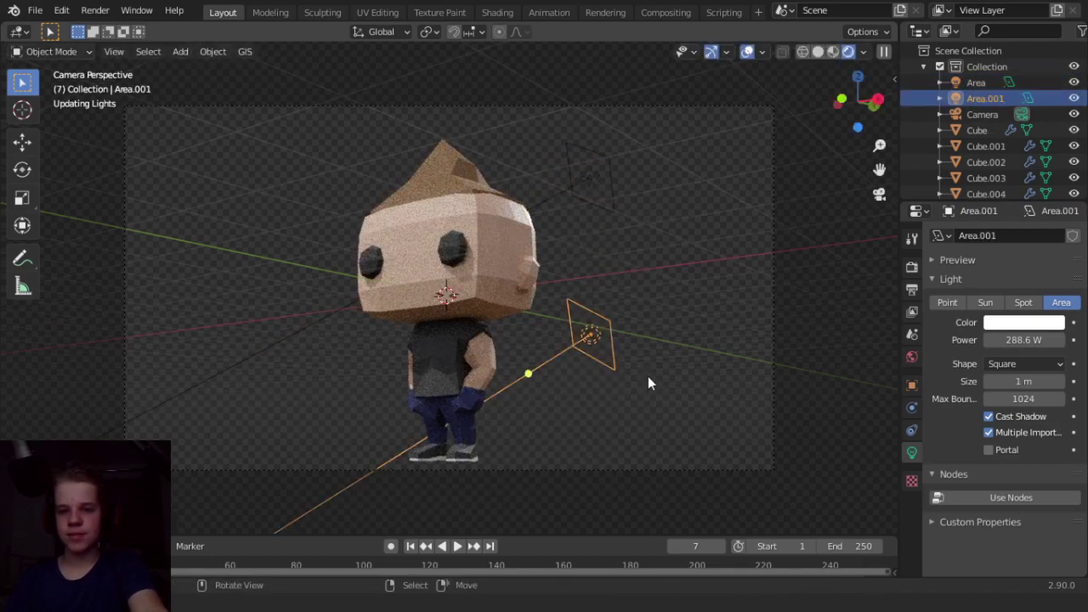
Rotate the lower area light freely so it aims at the character's torso, then deselect it.
{"action": "key", "text": "r"}
{"action": "key", "text": "r"}
{"action": "left_click", "coordinate": [688, 357]}
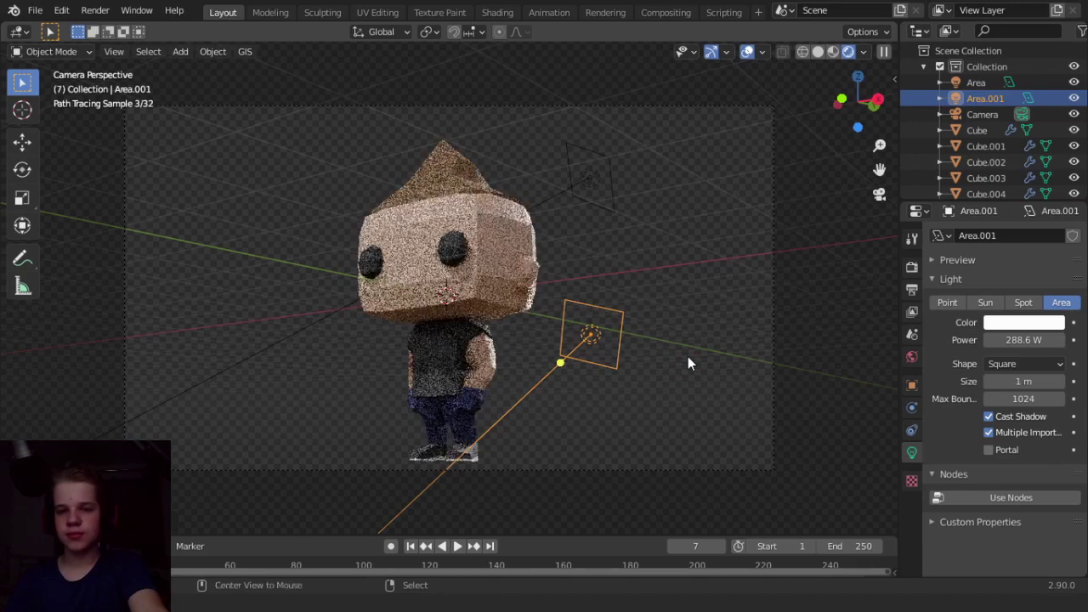
{"action": "key", "text": "alt+a"}
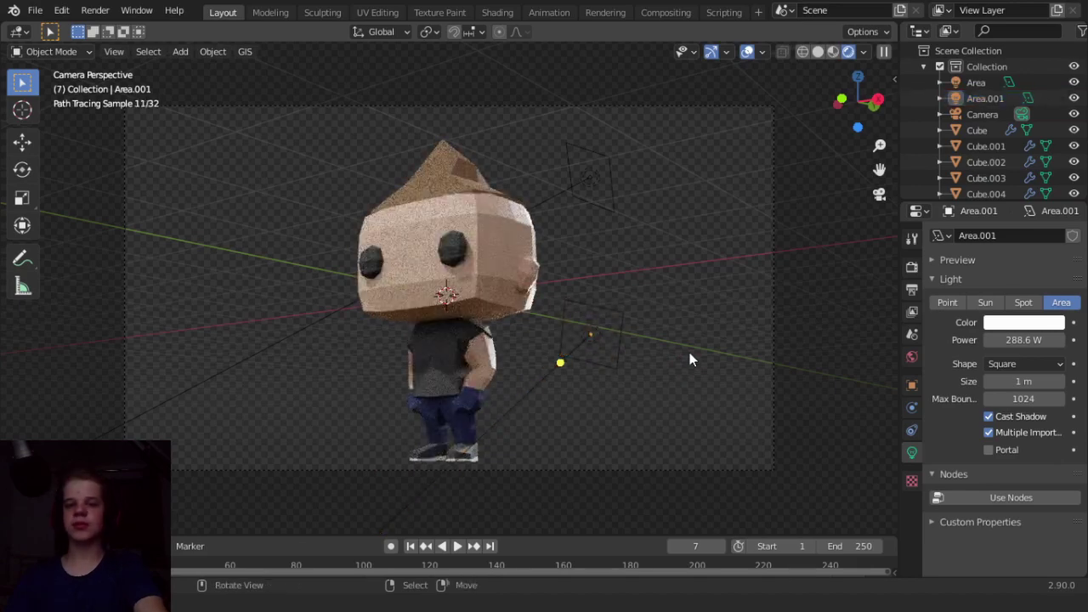
Reduce the lower area light's power to 53.1 W.
{"action": "key", "text": "ctrl+z"}
{"action": "left_click_drag", "start_coordinate": [1029, 340], "coordinate": [844, 341]}
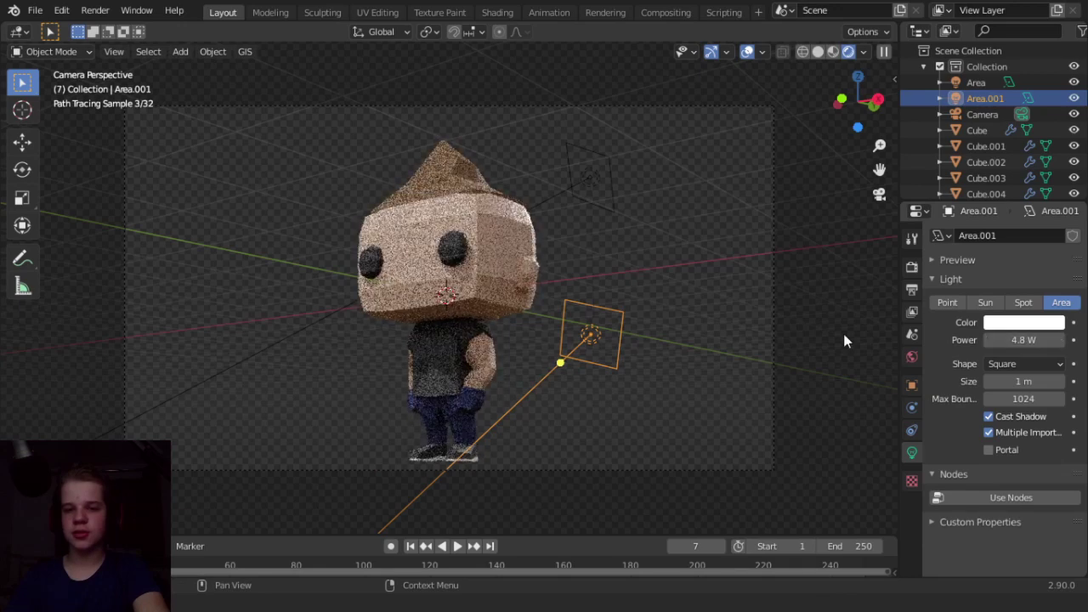
{"action": "key", "text": "alt+a"}
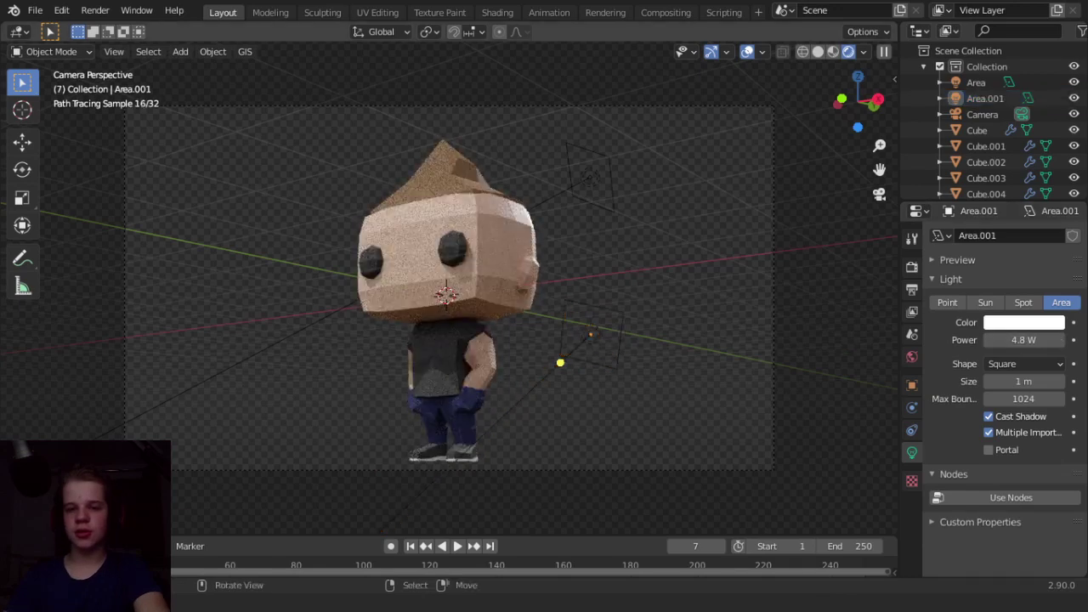
{"action": "left_click_drag", "start_coordinate": [1017, 341], "coordinate": [1043, 341]}
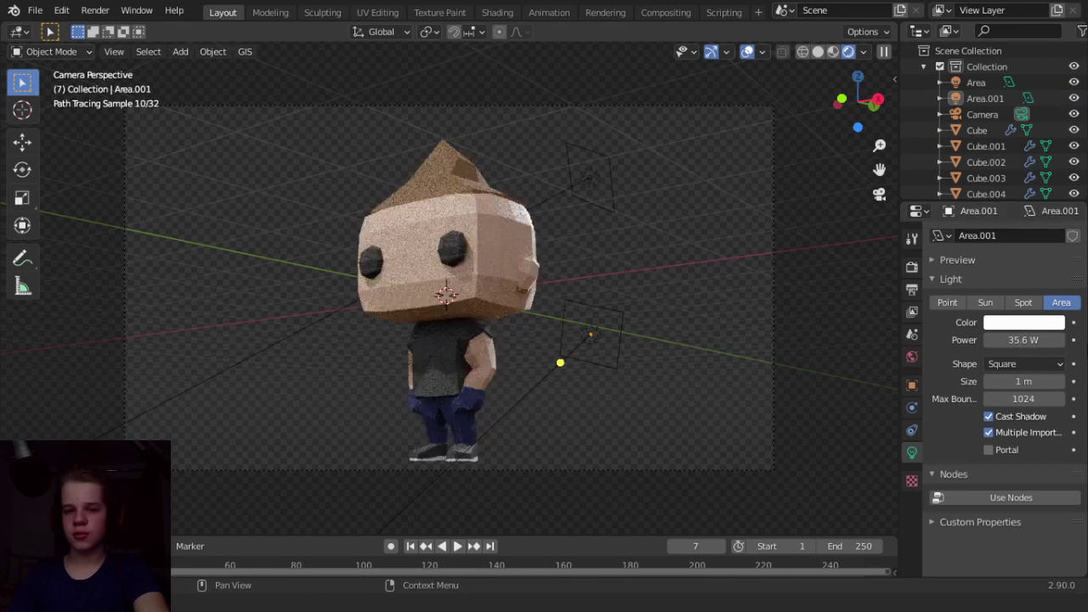
{"action": "left_click_drag", "start_coordinate": [1018, 340], "coordinate": [1035, 340]}
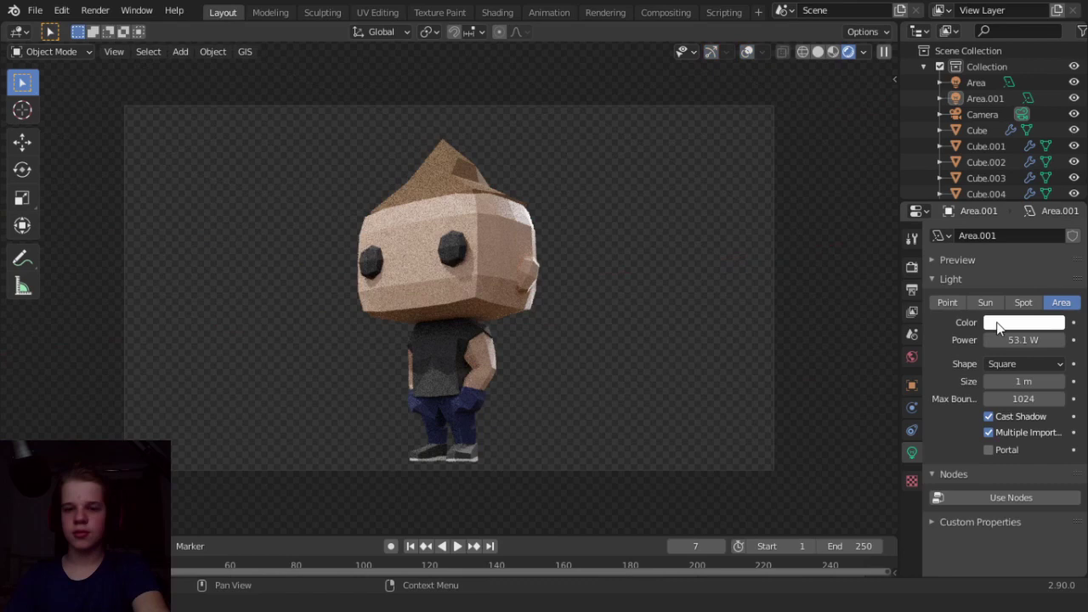
Change the lower area light's color to a bright sky blue.
{"action": "left_click", "coordinate": [1001, 324]}
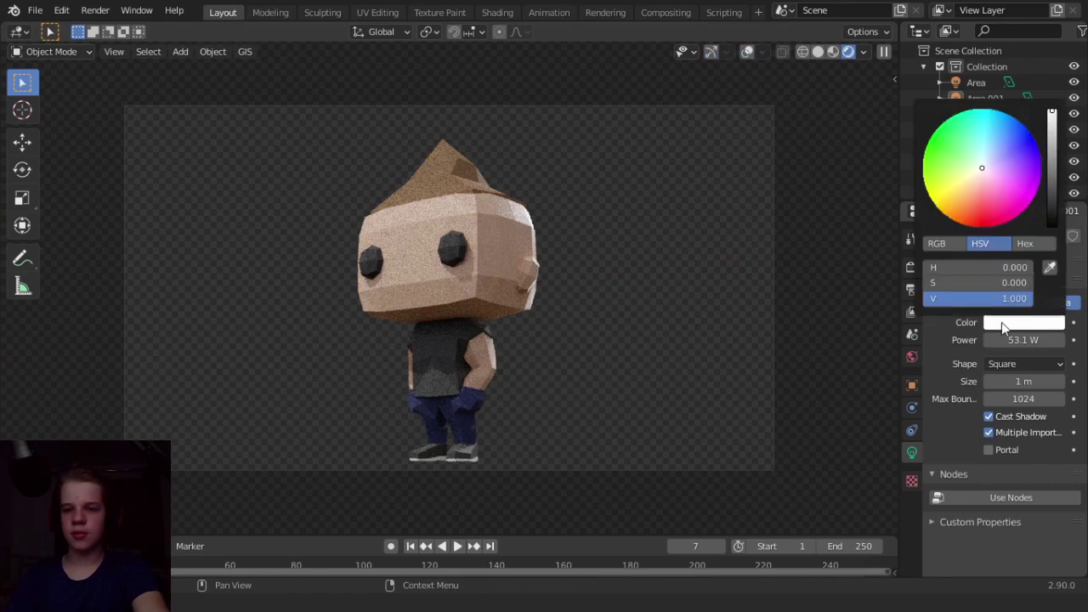
{"action": "left_click", "coordinate": [982, 177]}
{"action": "left_click", "coordinate": [1000, 149]}
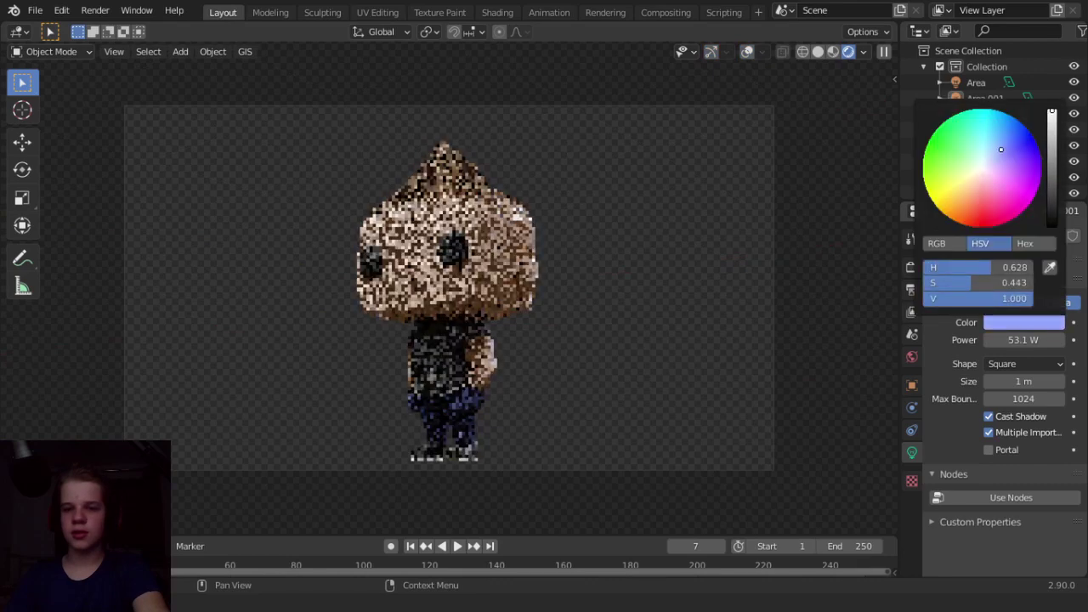
{"action": "left_click", "coordinate": [996, 125]}
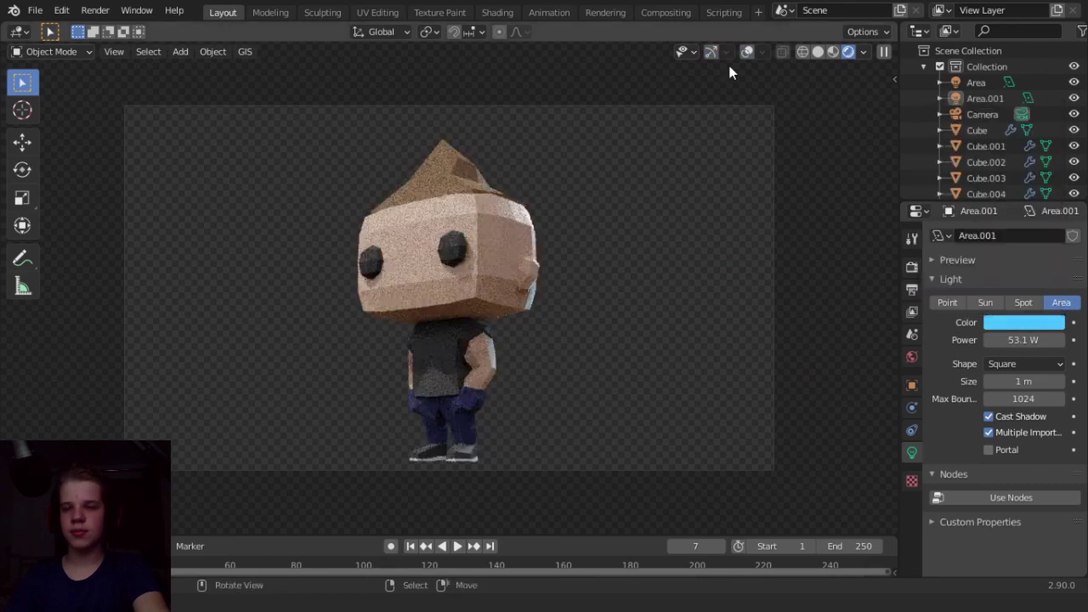
Show the viewport gizmos and overlays again and tint the upper area light a pale blue.
{"action": "left_click", "coordinate": [711, 53]}
{"action": "key", "text": "shift+alt+z"}
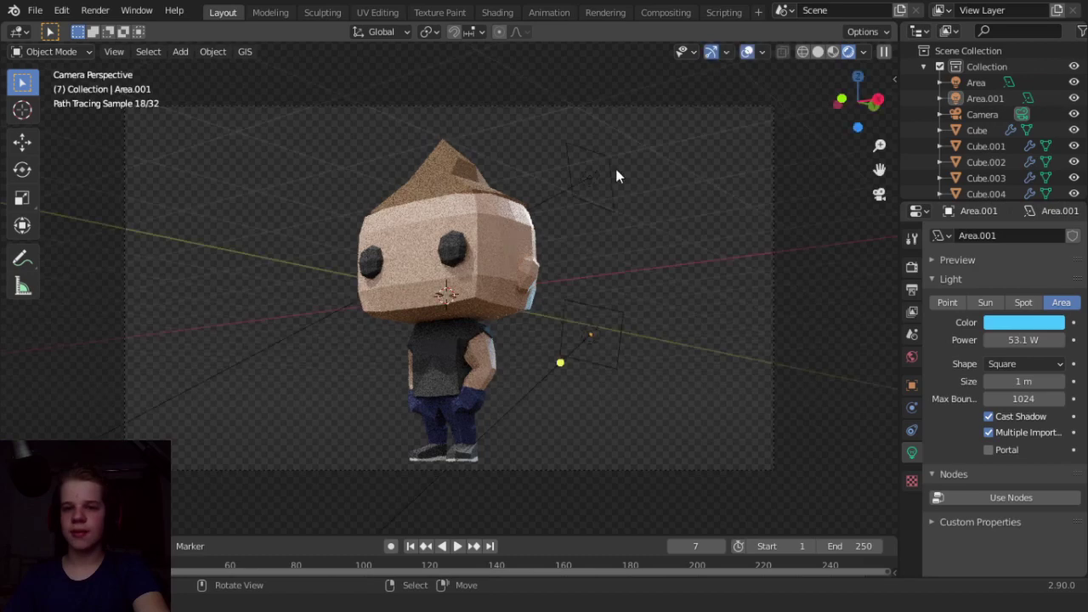
{"action": "left_click", "coordinate": [616, 168]}
{"action": "left_click", "coordinate": [1024, 322]}
{"action": "left_click", "coordinate": [990, 152]}
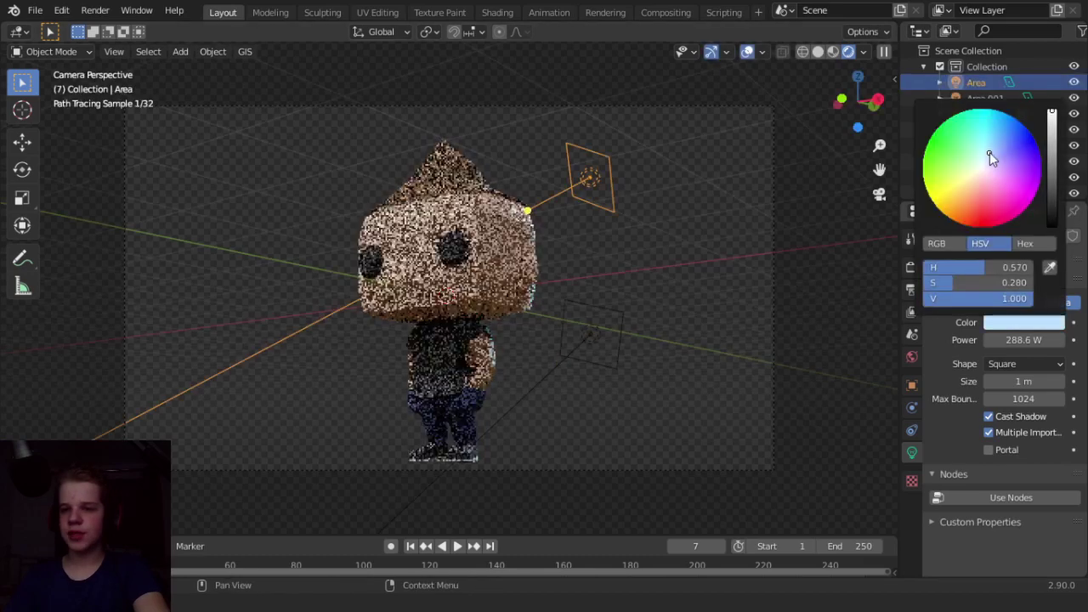
{"action": "left_click", "coordinate": [710, 199]}
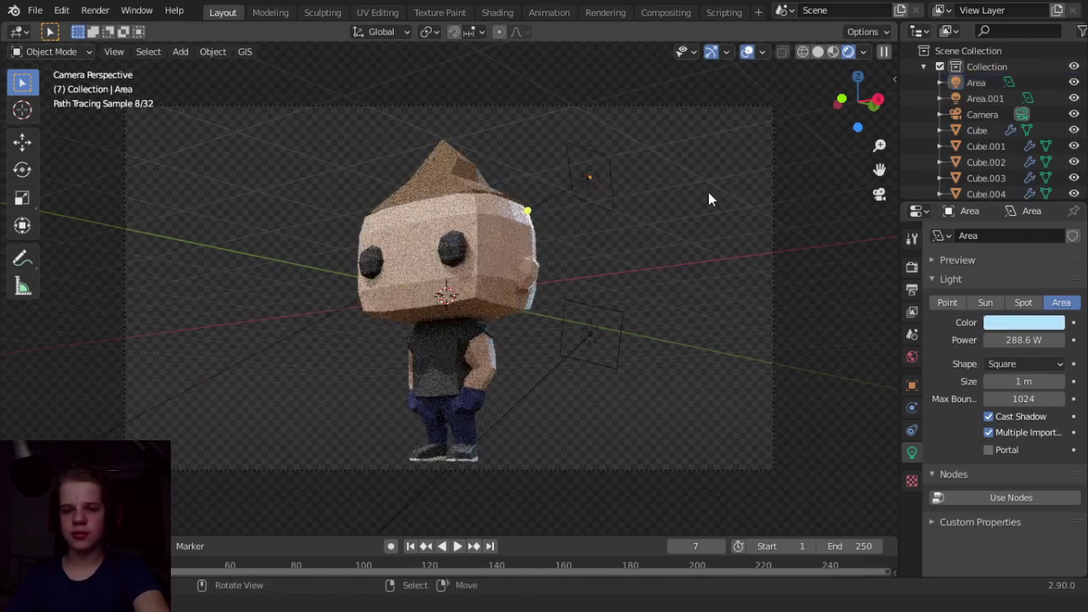
Switch to the Shading workspace and move the Background and World Output nodes away from the environment texture to make room.
{"action": "left_click", "coordinate": [498, 12]}
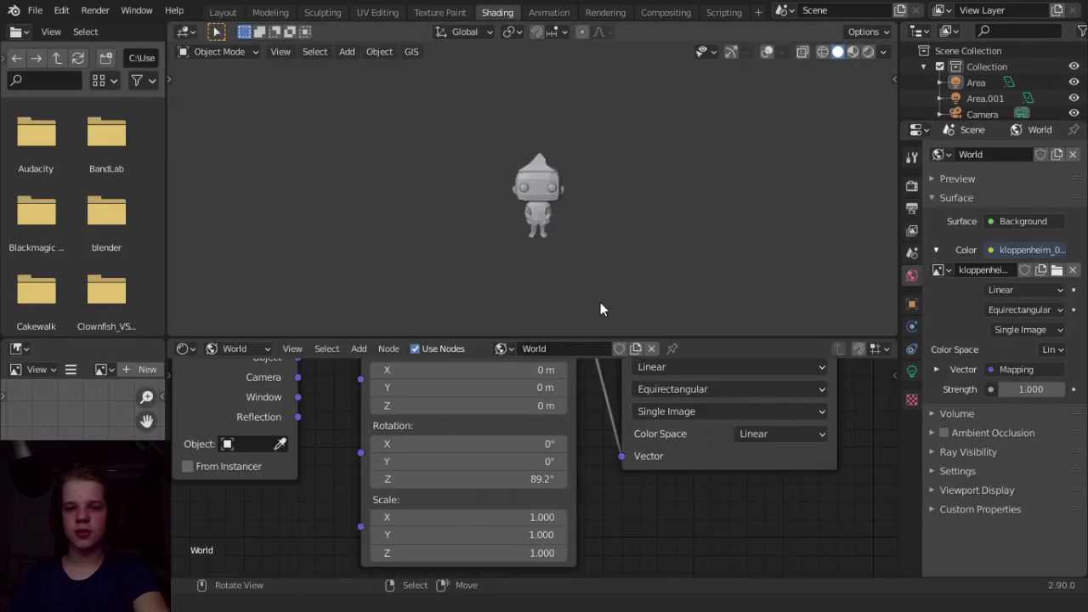
{"action": "scroll", "coordinate": [396, 407], "scroll_direction": "down", "scroll_amount": 5}
{"action": "scroll", "coordinate": [623, 449], "scroll_direction": "up", "scroll_amount": 3}
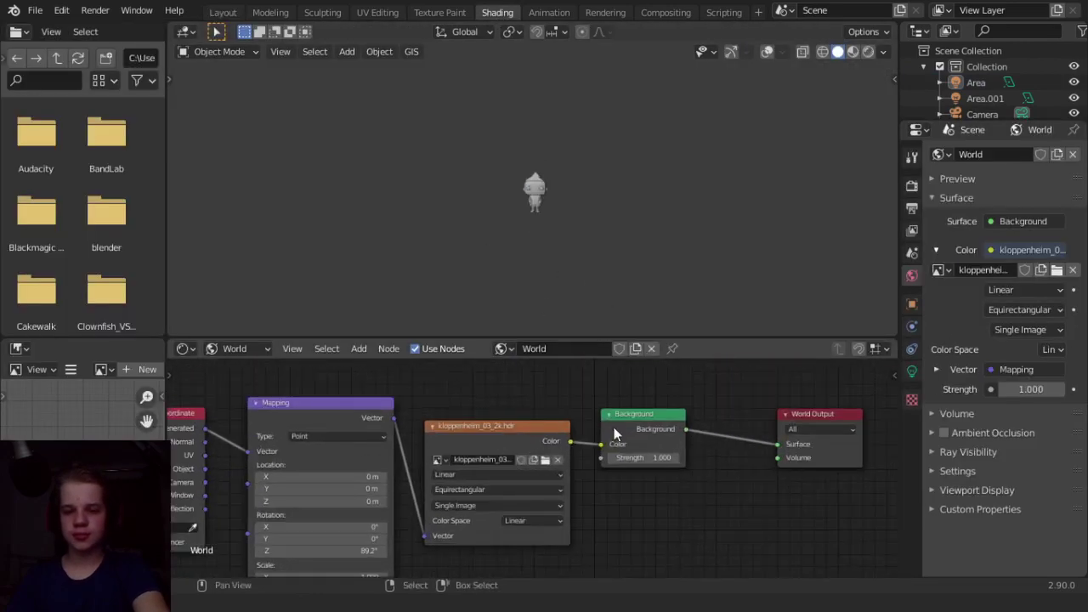
{"action": "scroll", "coordinate": [624, 450], "scroll_direction": "down", "scroll_amount": 1}
{"action": "middle_click_drag", "start_coordinate": [623, 450], "coordinate": [469, 474]}
{"action": "left_click_drag", "start_coordinate": [448, 542], "coordinate": [659, 459]}
{"action": "left_click_drag", "start_coordinate": [500, 442], "coordinate": [663, 435]}
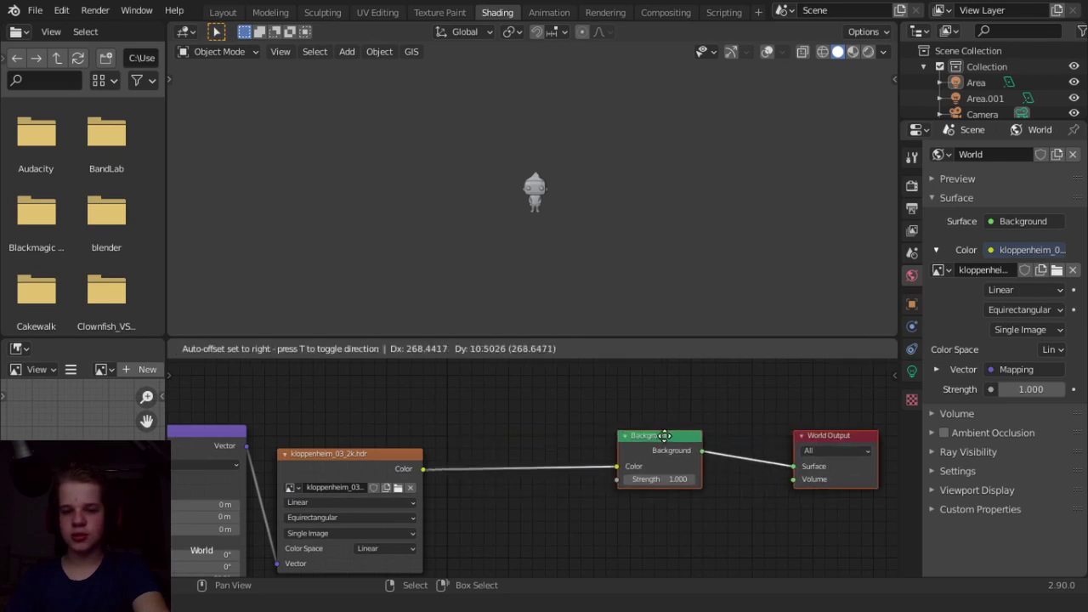
{"action": "key", "text": "shift+a"}
{"action": "left_click", "coordinate": [539, 408]}
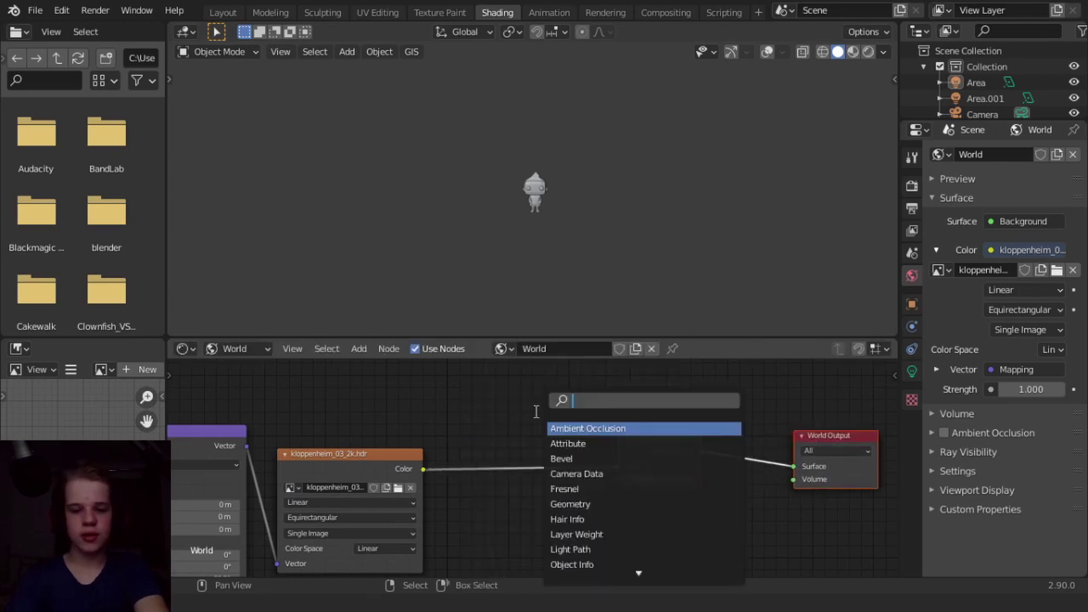
{"action": "type", "text": "co"}
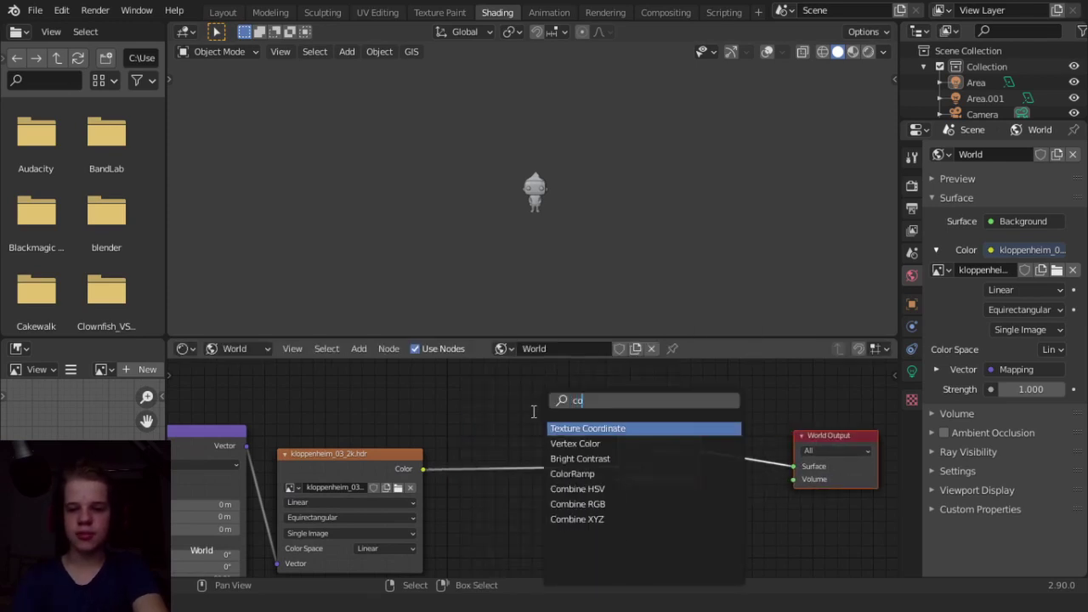
{"action": "key", "text": "Down"}
{"action": "key", "text": "Down"}
{"action": "key", "text": "Down"}
{"action": "key", "text": "Return"}
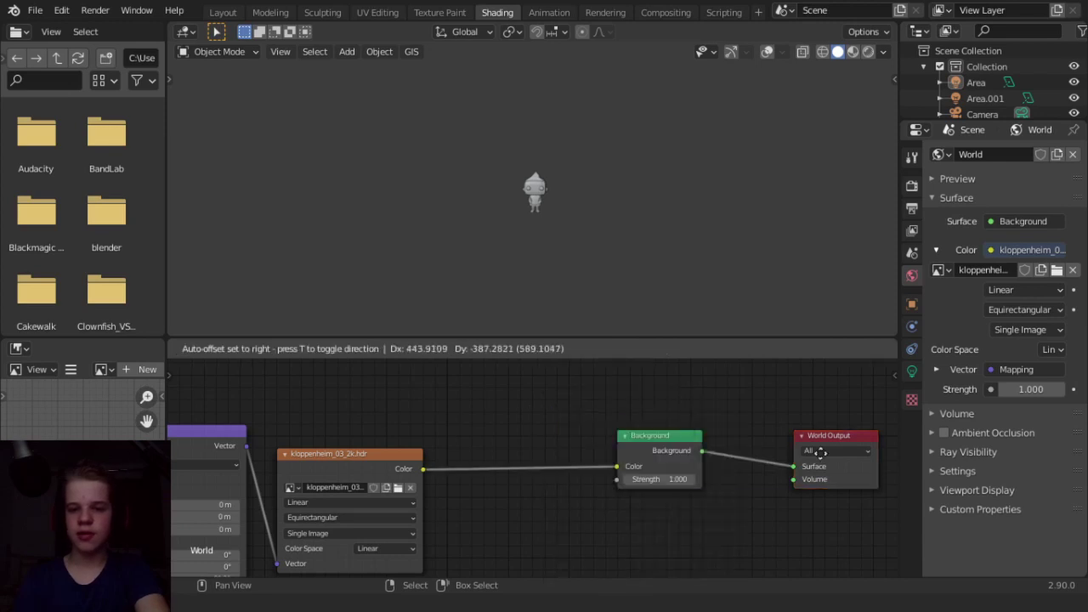
{"action": "left_click", "coordinate": [418, 561]}
Insert an RGB Curves node between the kloppenheim_03_2k.hdr environment texture and the Background node.
{"action": "scroll", "coordinate": [418, 561], "scroll_direction": "down", "scroll_amount": 2}
{"action": "scroll", "coordinate": [584, 449], "scroll_direction": "down", "scroll_amount": 2}
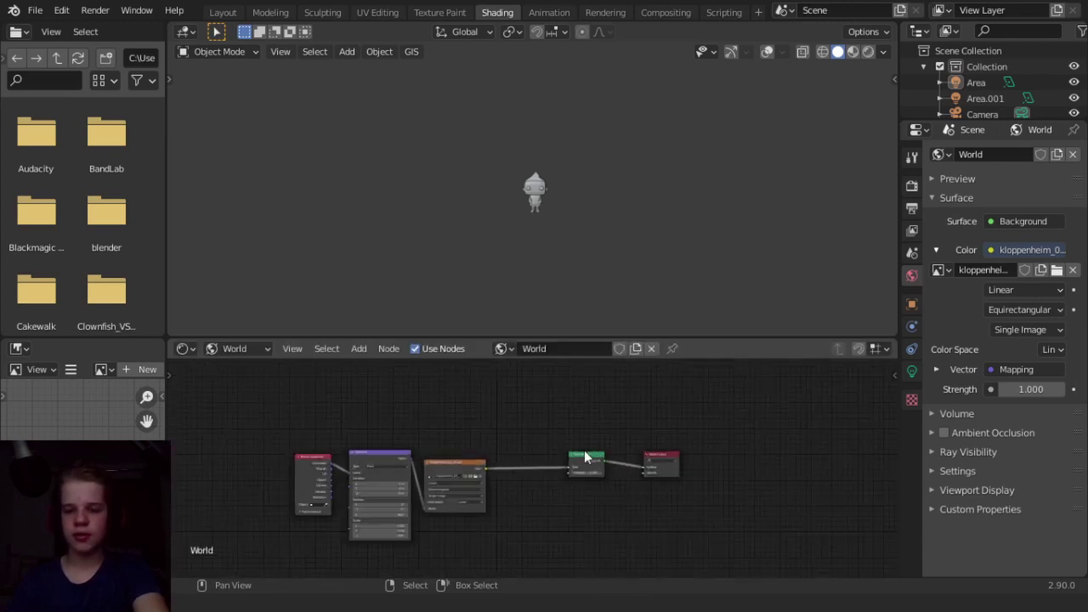
{"action": "scroll", "coordinate": [584, 450], "scroll_direction": "up", "scroll_amount": 2}
{"action": "key", "text": "shift+a"}
{"action": "left_click", "coordinate": [481, 406]}
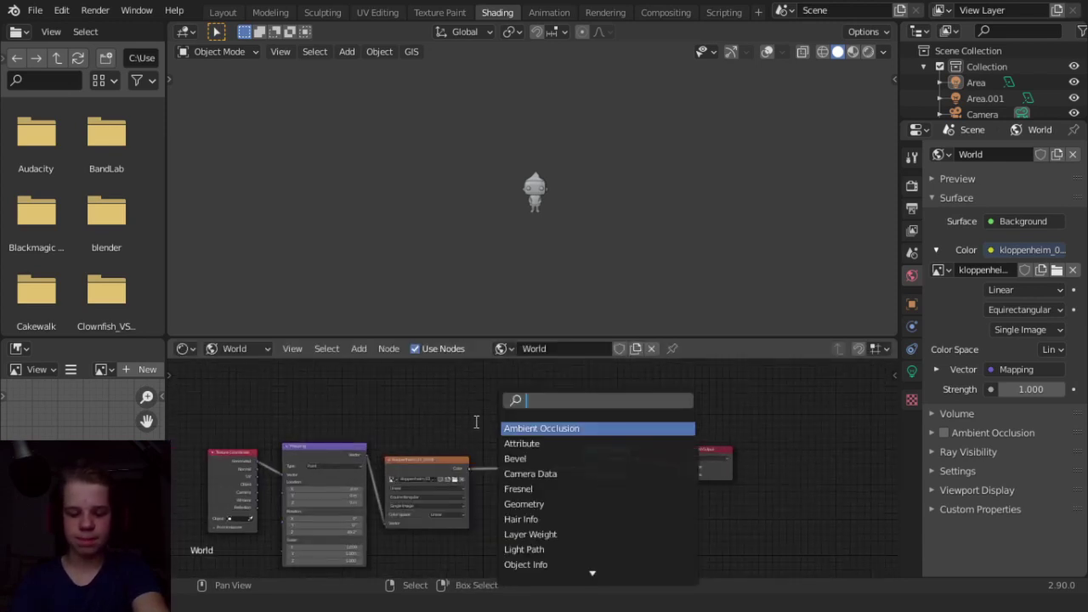
{"action": "type", "text": "rgb"}
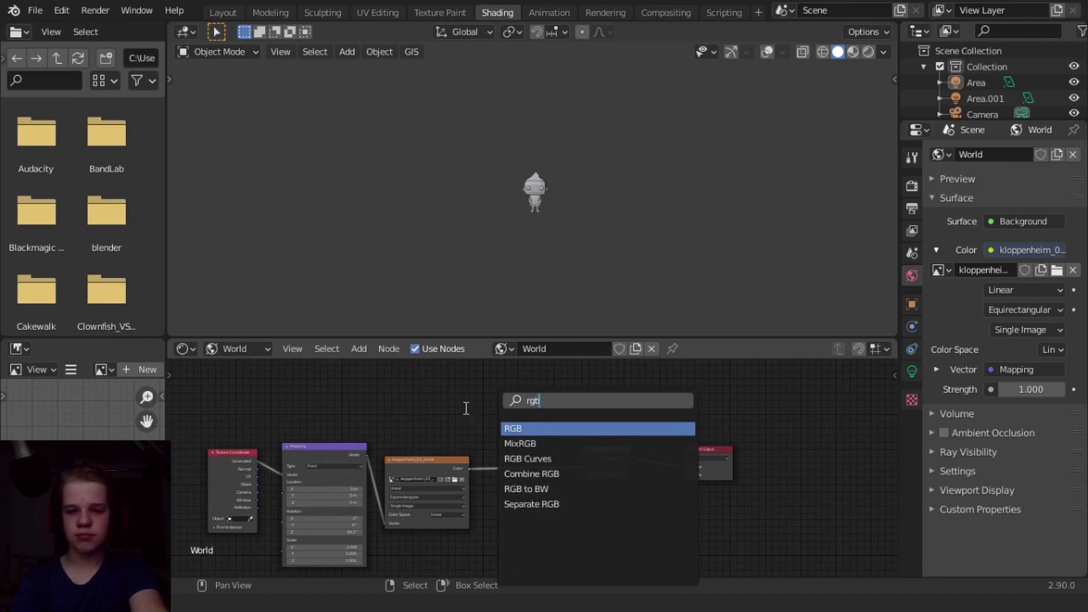
{"action": "key", "text": "Down"}
{"action": "key", "text": "Down"}
{"action": "key", "text": "Return"}
{"action": "left_click", "coordinate": [467, 398]}
{"action": "scroll", "coordinate": [527, 473], "scroll_direction": "up", "scroll_amount": 2}
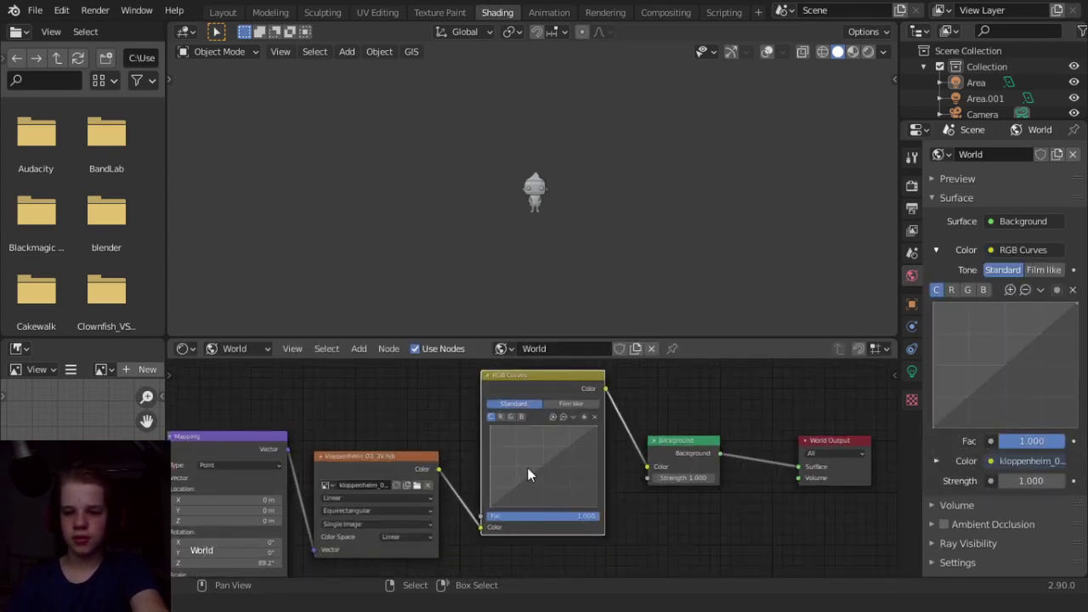
Preview the character through the camera with rendered viewport shading.
{"action": "scroll", "coordinate": [528, 474], "scroll_direction": "up", "scroll_amount": 2}
{"action": "key", "text": "z"}
{"action": "left_click", "coordinate": [575, 104]}
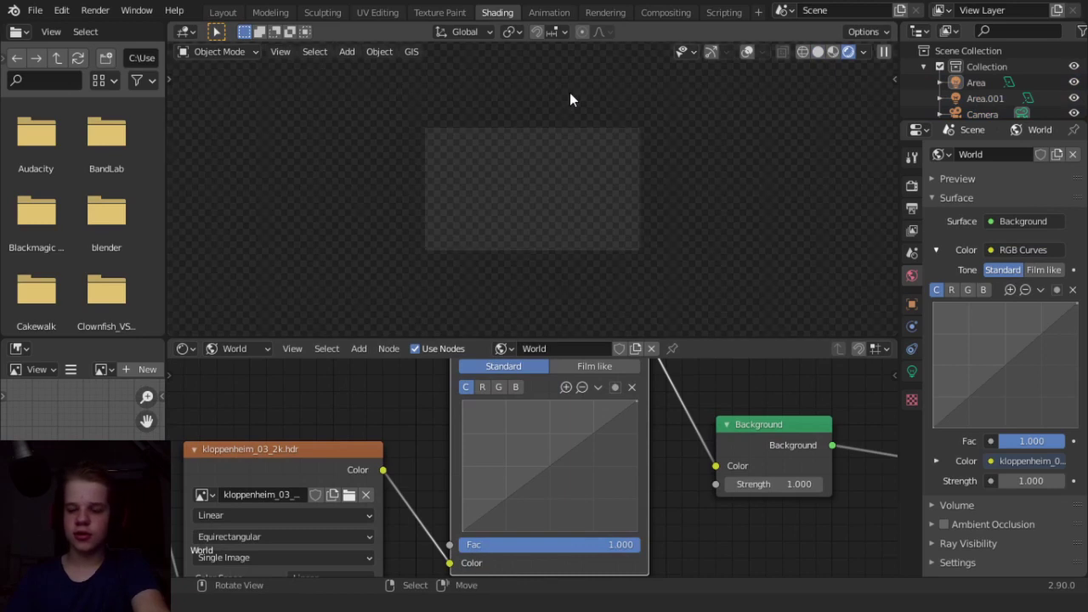
{"action": "scroll", "coordinate": [562, 199], "scroll_direction": "up", "scroll_amount": 3}
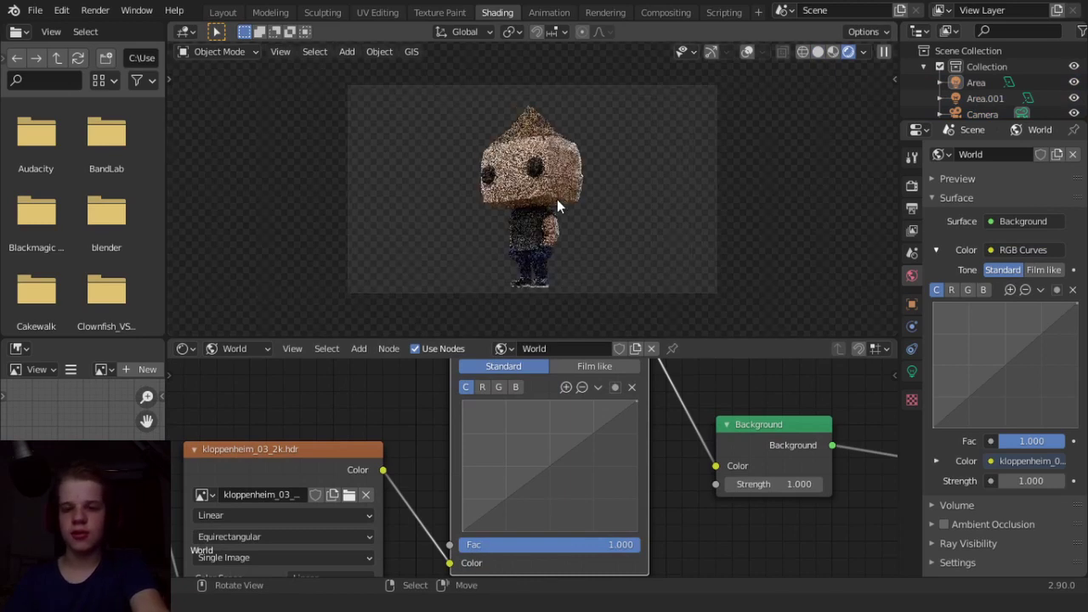
{"action": "scroll", "coordinate": [550, 411], "scroll_direction": "up", "scroll_amount": 2}
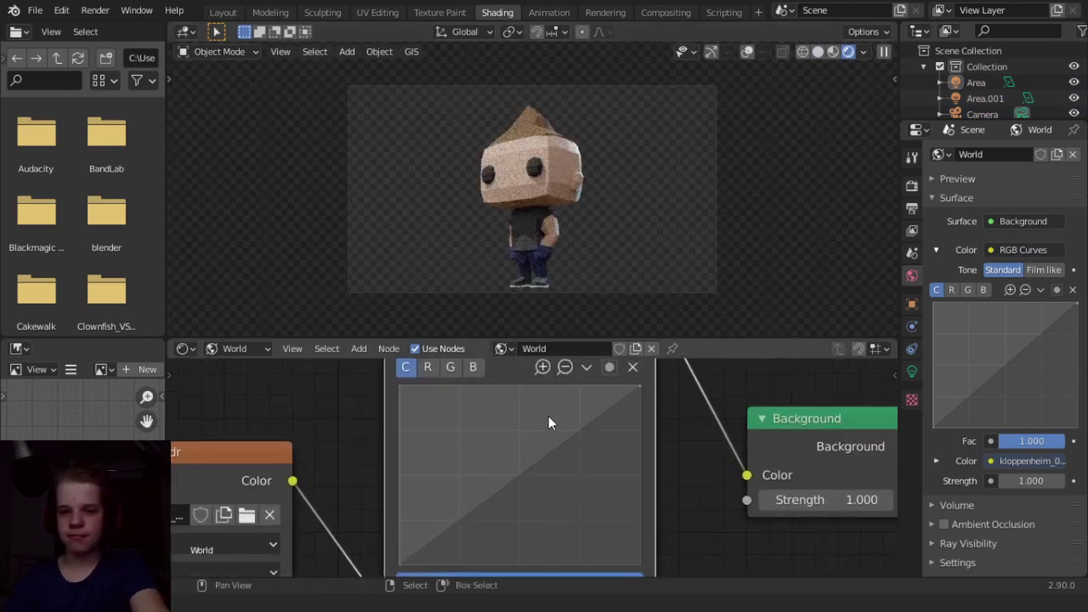
Adjust the RGB Curves node's red channel curve and add a green channel point at about X 0.77, Y 0.73.
{"action": "left_click", "coordinate": [428, 368]}
{"action": "left_click_drag", "start_coordinate": [603, 428], "coordinate": [579, 413]}
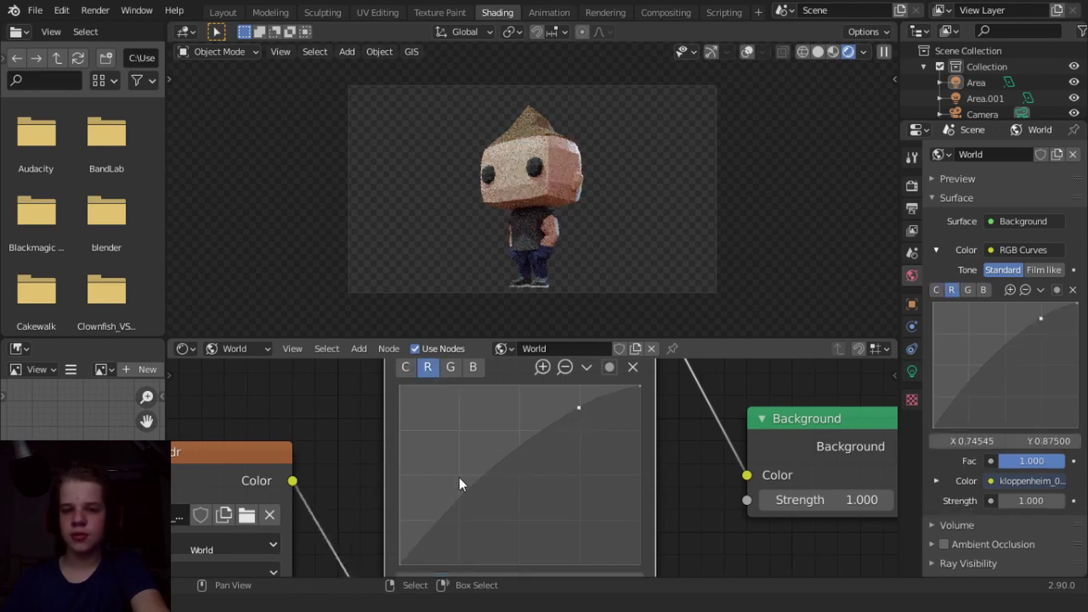
{"action": "left_click_drag", "start_coordinate": [573, 405], "coordinate": [562, 389]}
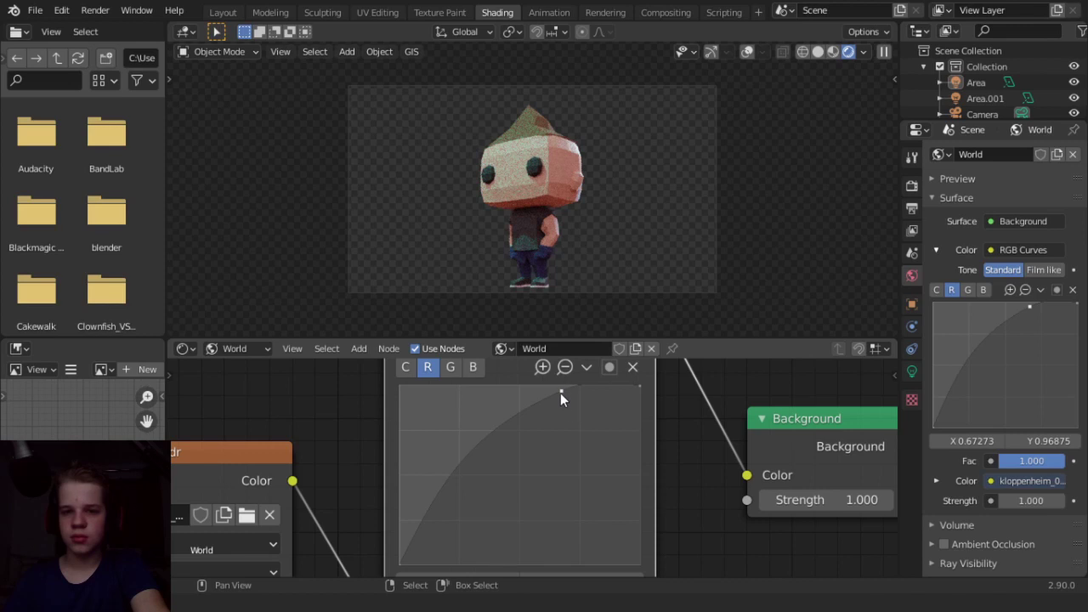
{"action": "left_click_drag", "start_coordinate": [559, 392], "coordinate": [587, 435]}
{"action": "left_click", "coordinate": [452, 369]}
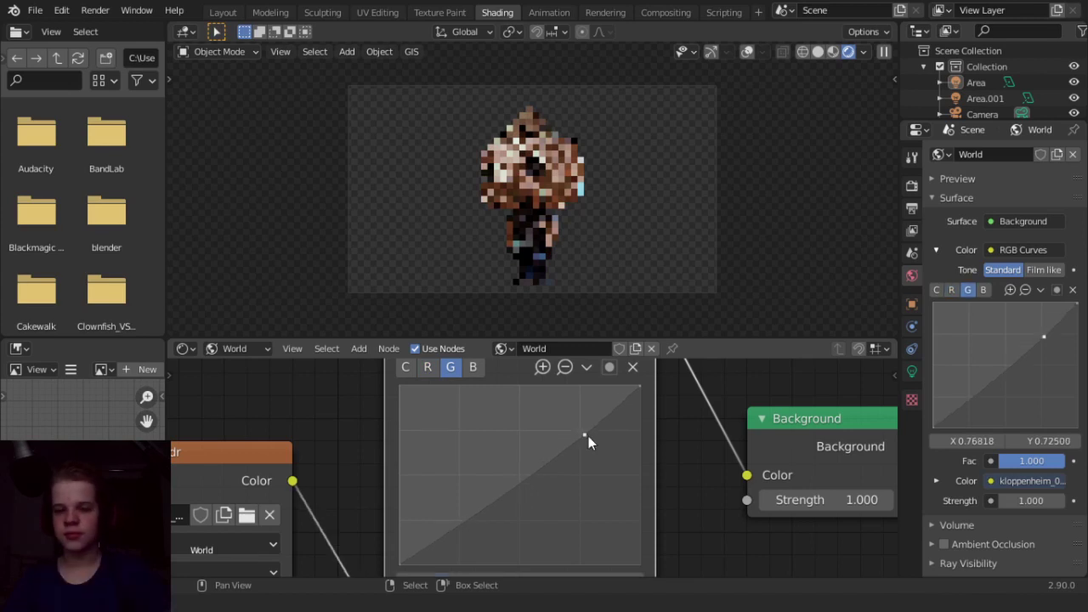
Show the viewport gizmos and overlays and turn off the transparent film so the HDRI background is rendered.
{"action": "left_click", "coordinate": [712, 53]}
{"action": "left_click", "coordinate": [749, 51]}
{"action": "scroll", "coordinate": [961, 95], "scroll_direction": "down", "scroll_amount": 2}
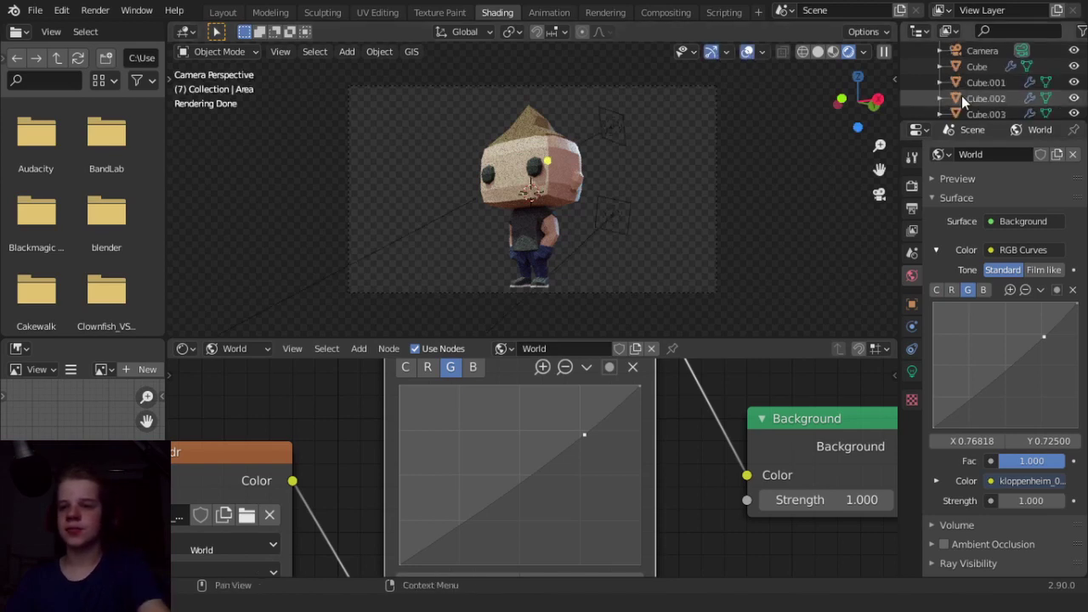
{"action": "scroll", "coordinate": [962, 95], "scroll_direction": "up", "scroll_amount": 2}
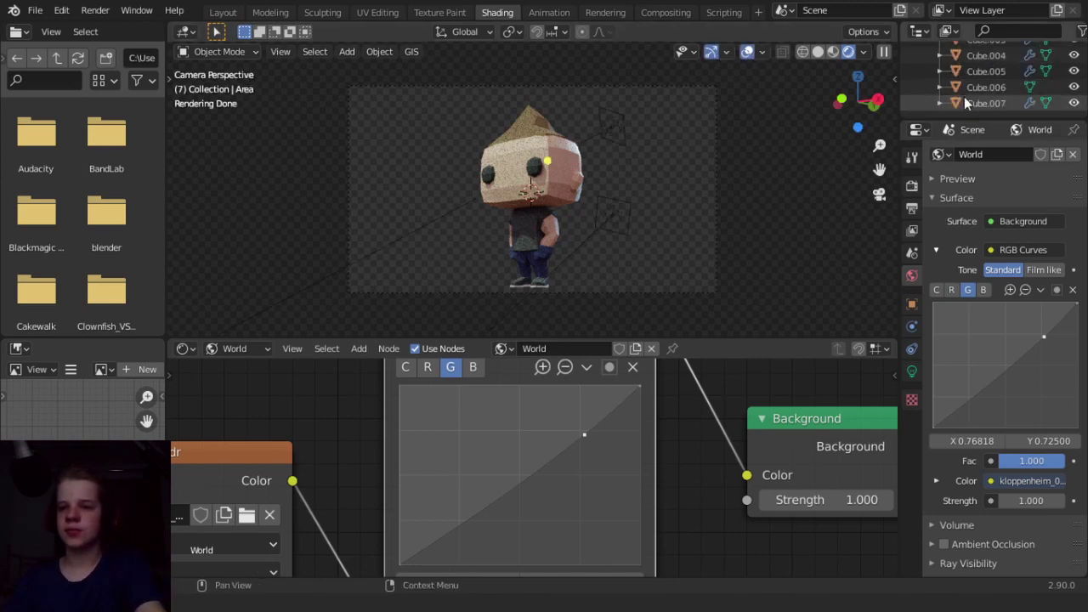
{"action": "left_click", "coordinate": [913, 185]}
{"action": "scroll", "coordinate": [1014, 498], "scroll_direction": "down", "scroll_amount": 2}
{"action": "left_click", "coordinate": [956, 490]}
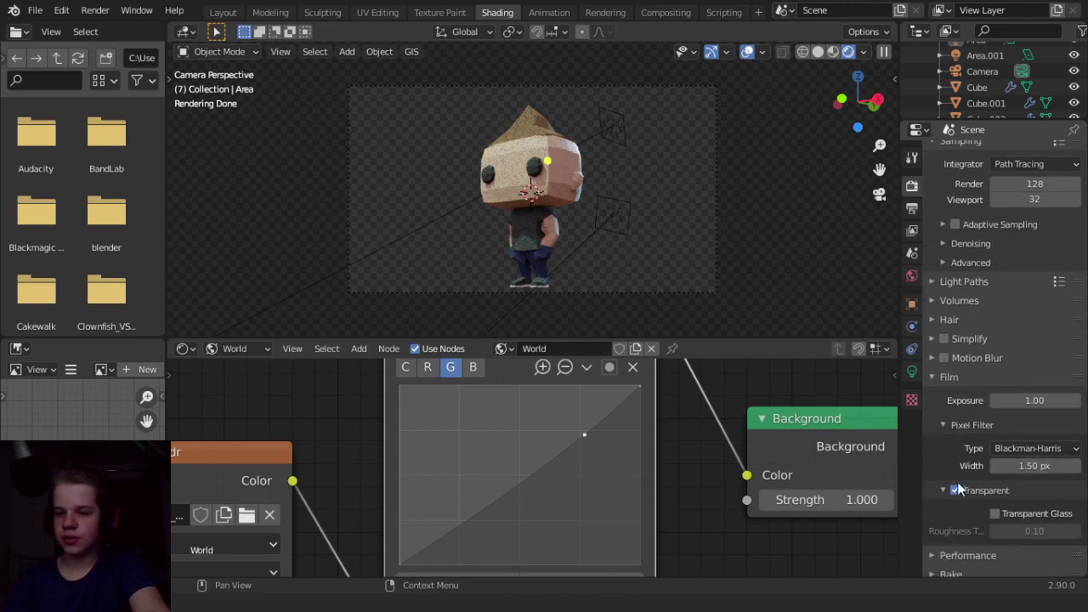
{"action": "middle_click_drag", "start_coordinate": [706, 217], "coordinate": [423, 221]}
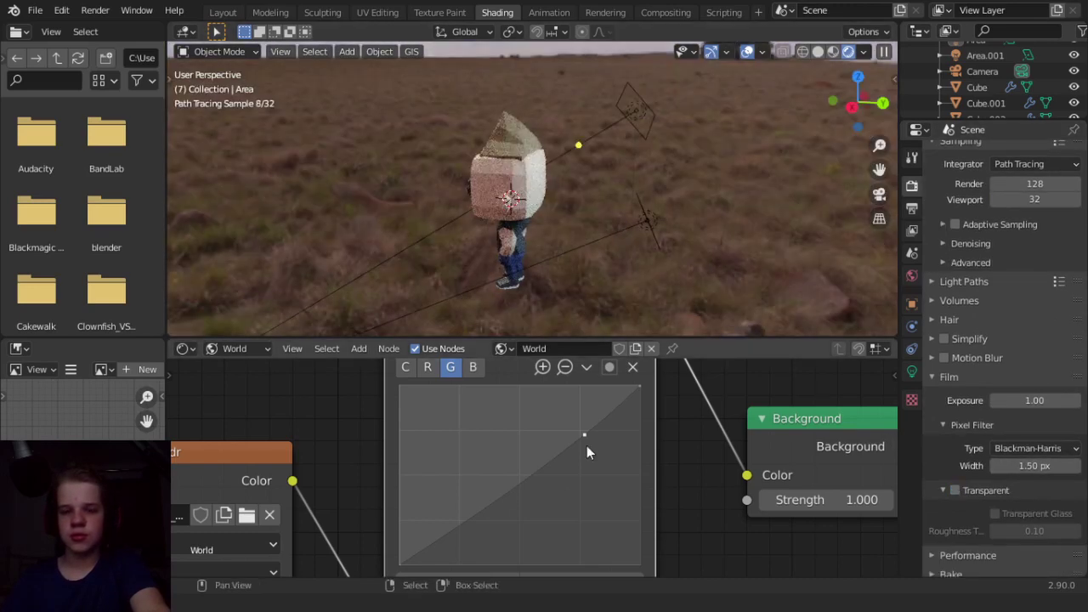
Raise the red channel curve's point to about X 0.55, Y 0.96 and view the tinted background through the camera.
{"action": "left_click", "coordinate": [427, 367]}
{"action": "left_click_drag", "start_coordinate": [567, 428], "coordinate": [532, 393]}
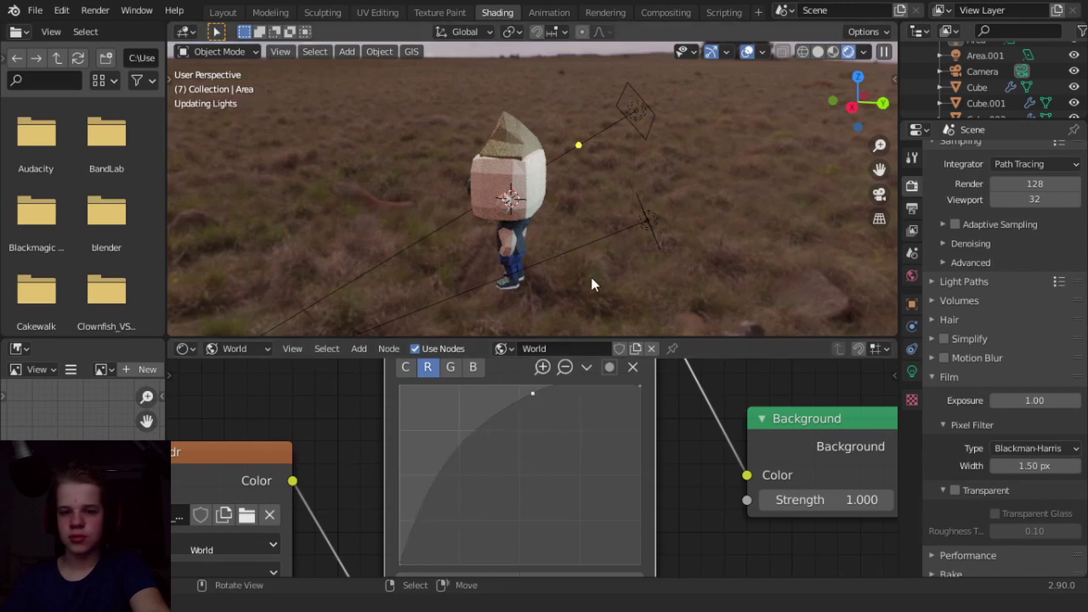
{"action": "middle_click_drag", "start_coordinate": [591, 277], "coordinate": [571, 235]}
{"action": "key", "text": "KP_0"}
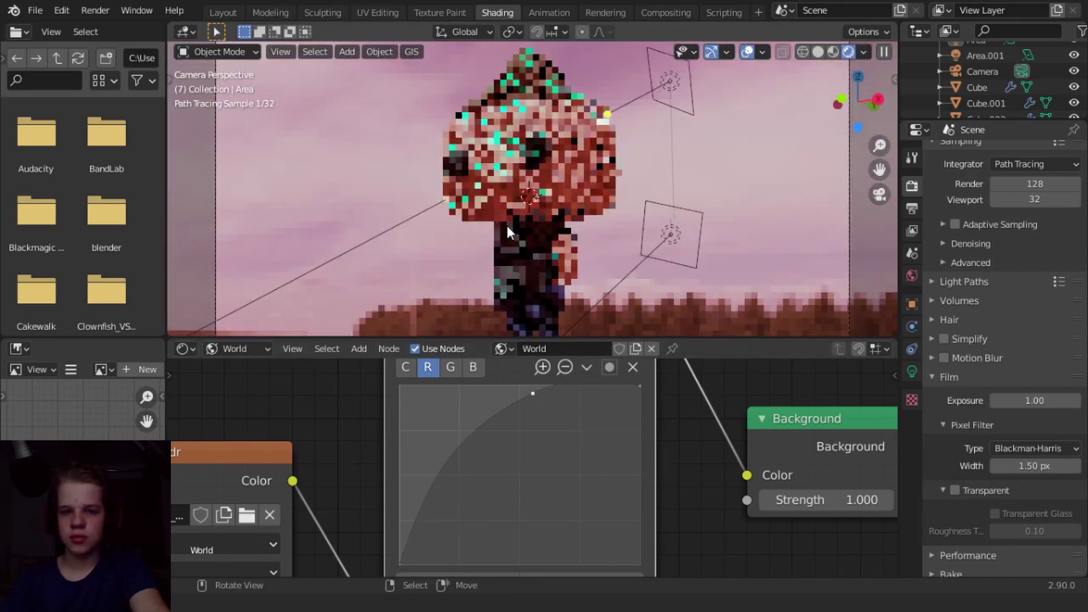
{"action": "scroll", "coordinate": [623, 436], "scroll_direction": "down", "scroll_amount": 1}
{"action": "scroll", "coordinate": [553, 416], "scroll_direction": "down", "scroll_amount": 4}
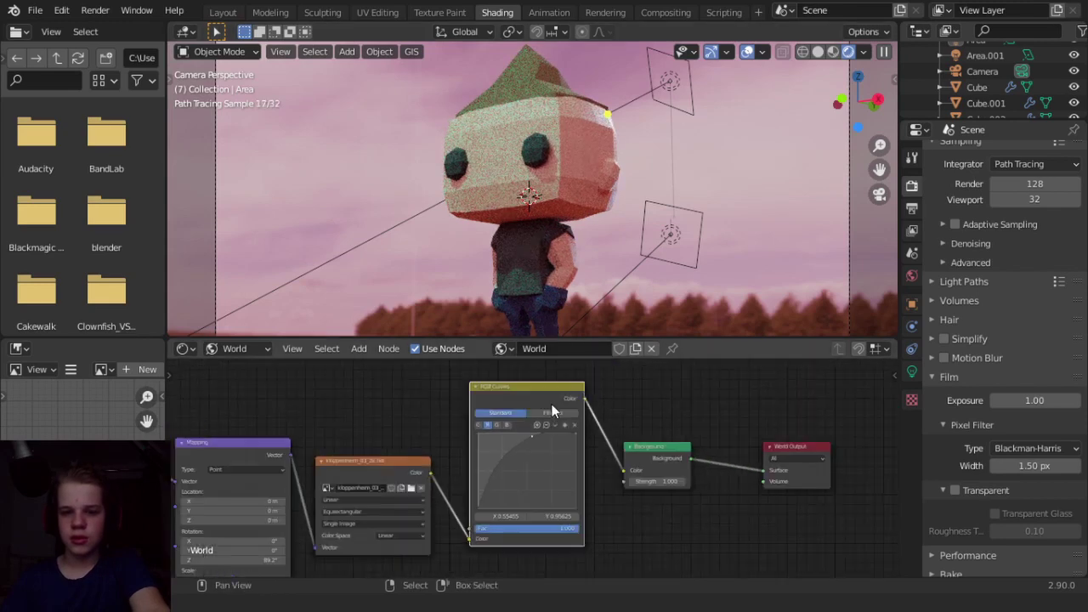
Remove the RGB Curves node while keeping the HDRI linked to the Background node, and enable transparent film for a camera preview without overlays.
{"action": "key", "text": "ctrl+x"}
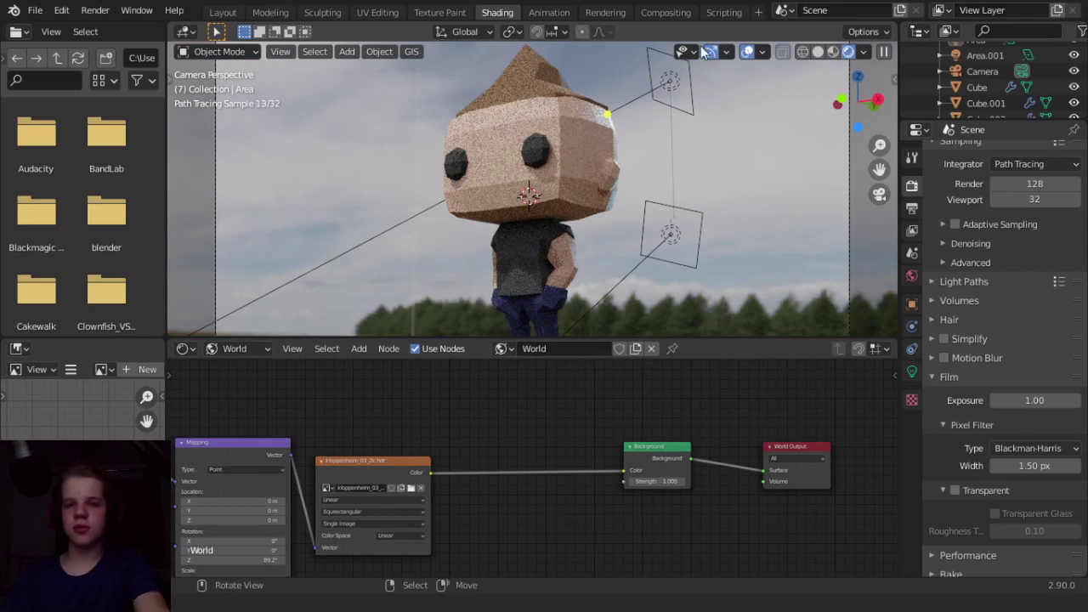
{"action": "left_click", "coordinate": [746, 52]}
{"action": "key", "text": "KP_0"}
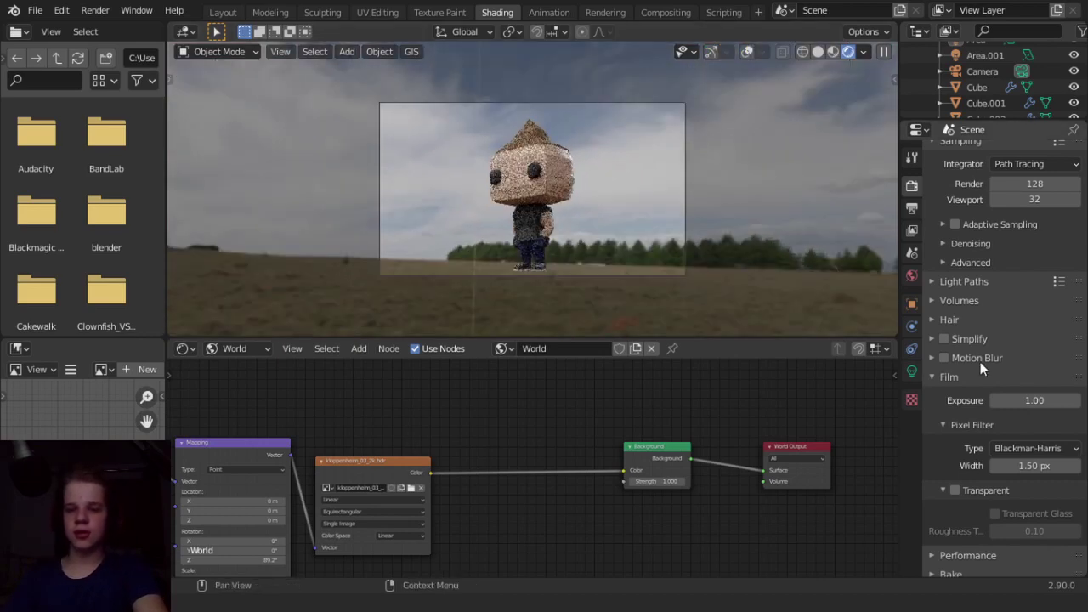
{"action": "left_click", "coordinate": [955, 491]}
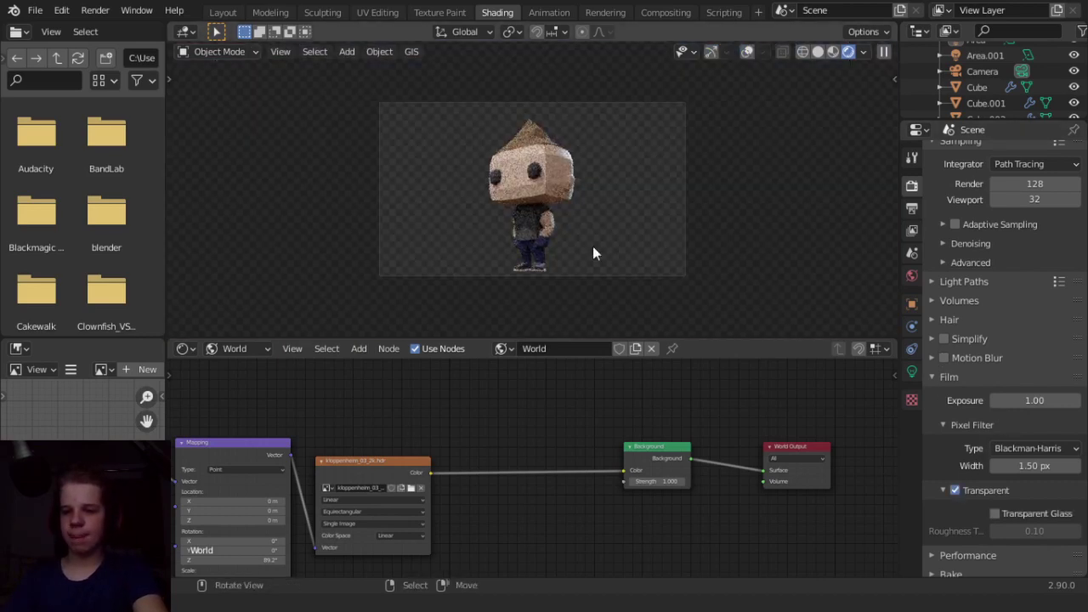
{"action": "scroll", "coordinate": [592, 245], "scroll_direction": "up", "scroll_amount": 2}
{"action": "scroll", "coordinate": [613, 248], "scroll_direction": "down", "scroll_amount": 1}
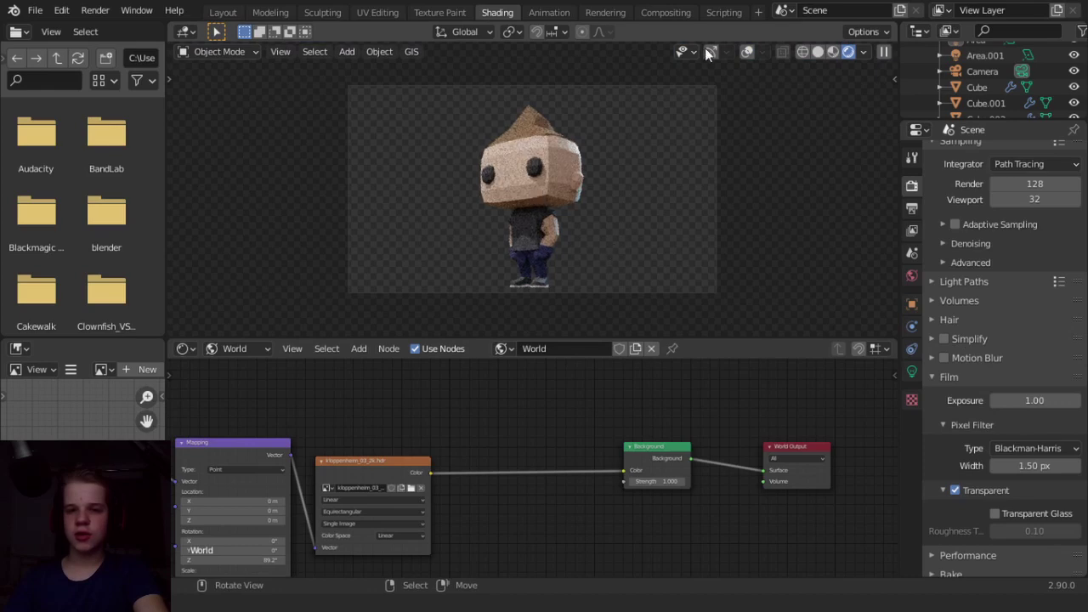
Return to the Layout workspace with solid shading and add a plane mesh at the scene center.
{"action": "key", "text": "z"}
{"action": "mouse_move", "coordinate": [714, 61]}
{"action": "middle_mouse_down"}
{"action": "mouse_move", "coordinate": [655, 191]}
{"action": "mouse_move", "coordinate": [621, 204]}
{"action": "middle_mouse_up"}
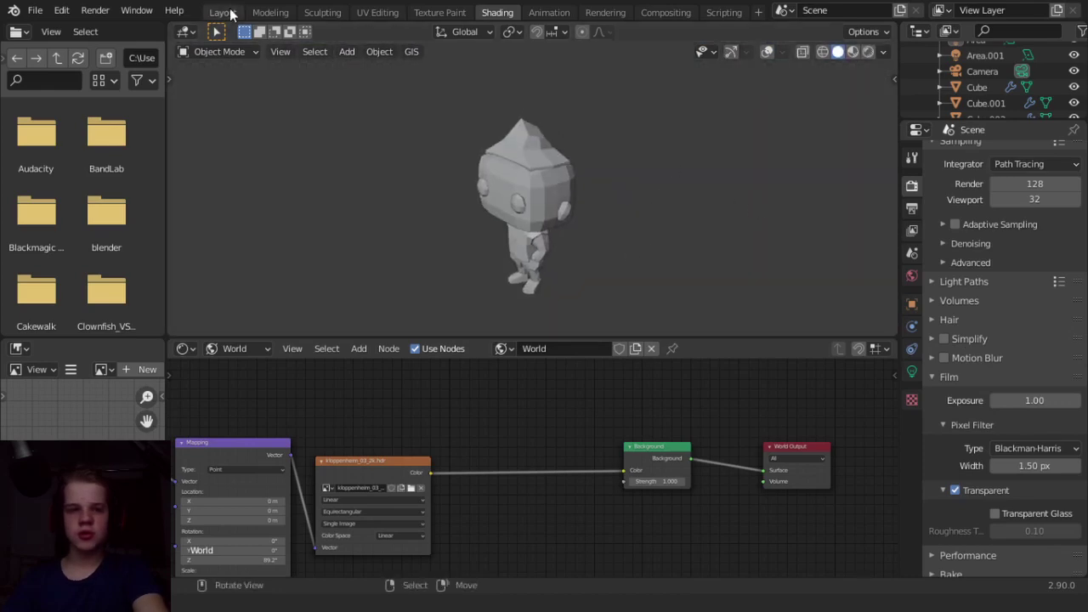
{"action": "left_click", "coordinate": [222, 12]}
{"action": "key", "text": "z"}
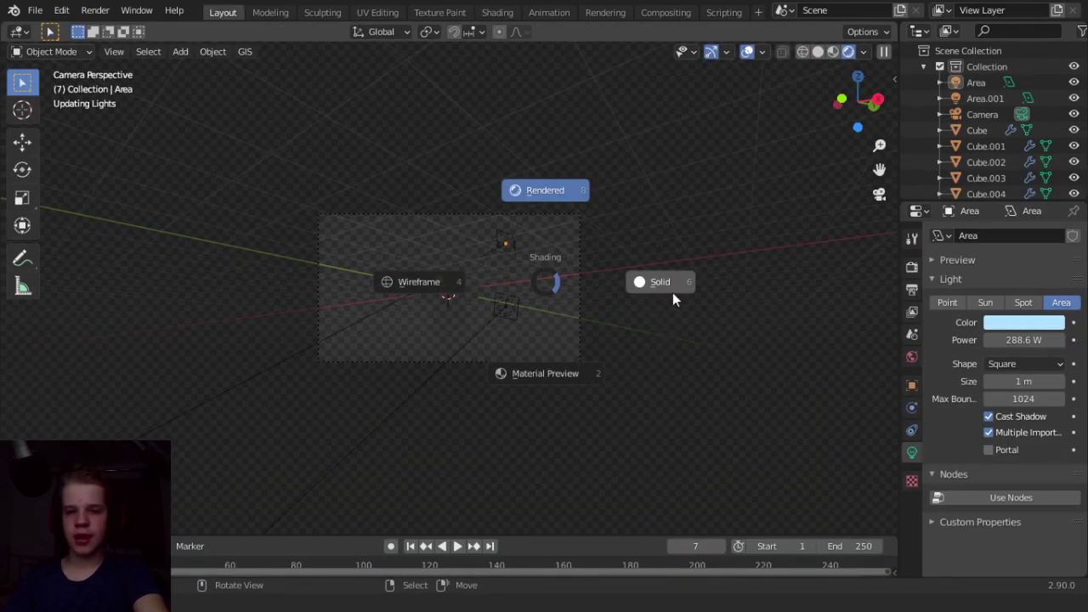
{"action": "left_click", "coordinate": [673, 296]}
{"action": "key", "text": "KP_7"}
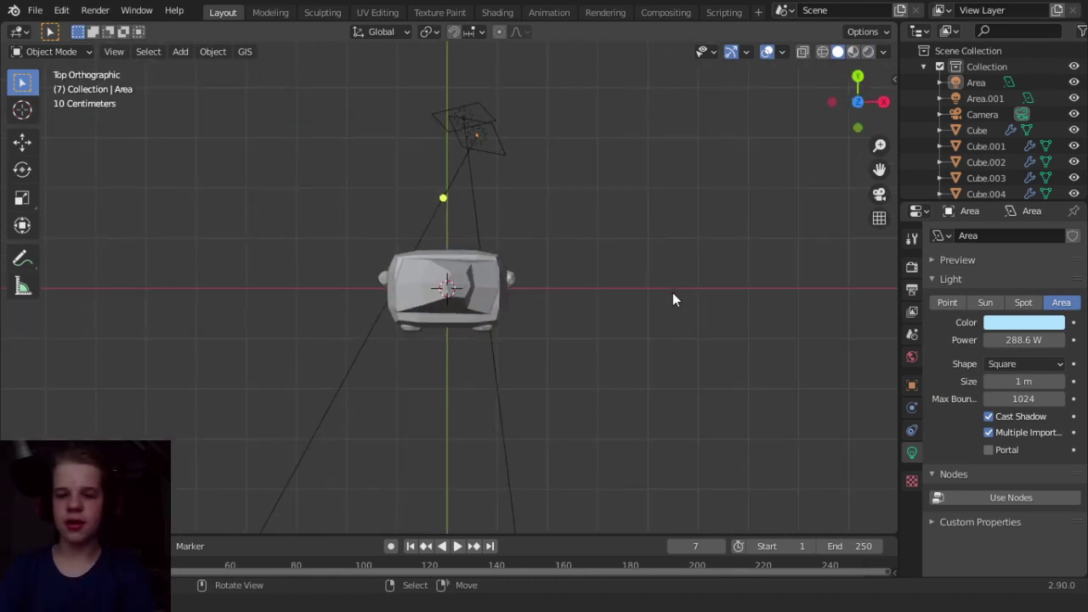
{"action": "key", "text": "shift+a"}
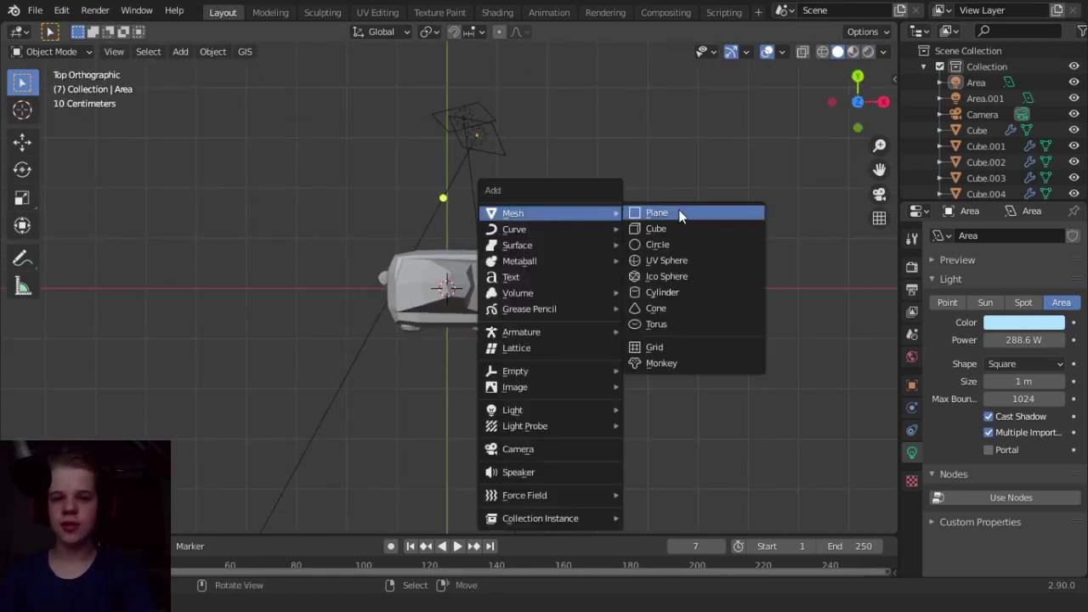
{"action": "left_click", "coordinate": [669, 214]}
Lower the new plane along Z to the character's feet in front view and show the scene in wireframe.
{"action": "key", "text": "KP_1"}
{"action": "key", "text": "g"}
{"action": "key", "text": "z"}
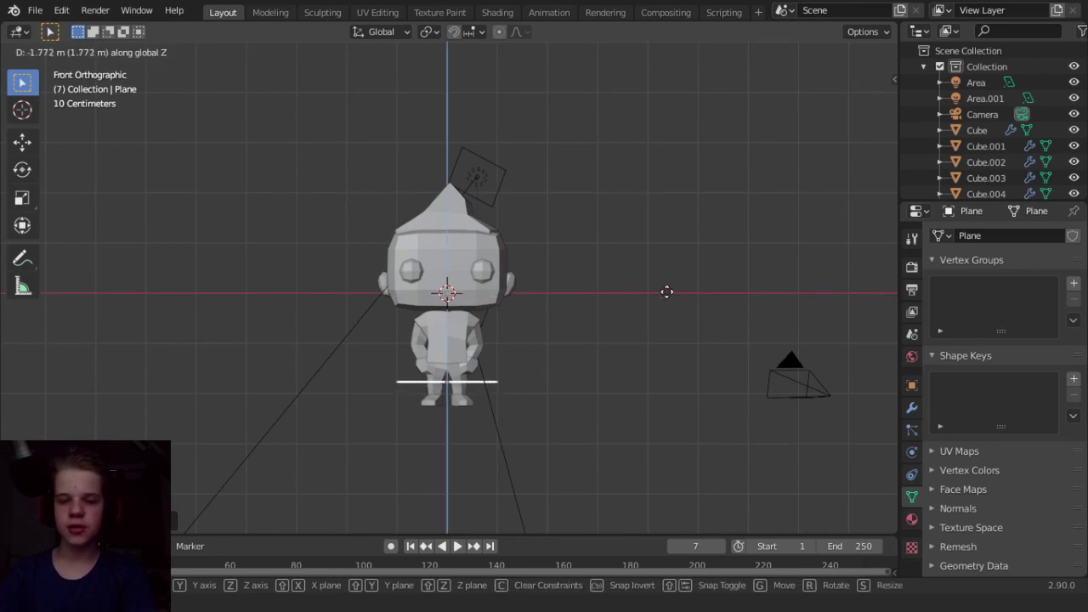
{"action": "left_click", "coordinate": [533, 391]}
{"action": "middle_click_drag", "start_coordinate": [534, 384], "coordinate": [684, 356], "text": "shift"}
{"action": "scroll", "coordinate": [686, 336], "scroll_direction": "up", "scroll_amount": 5}
{"action": "key", "text": "z"}
{"action": "left_click", "coordinate": [431, 383]}
{"action": "middle_click_drag", "start_coordinate": [526, 447], "coordinate": [655, 245], "text": "shift"}
{"action": "scroll", "coordinate": [655, 245], "scroll_direction": "up", "scroll_amount": 7}
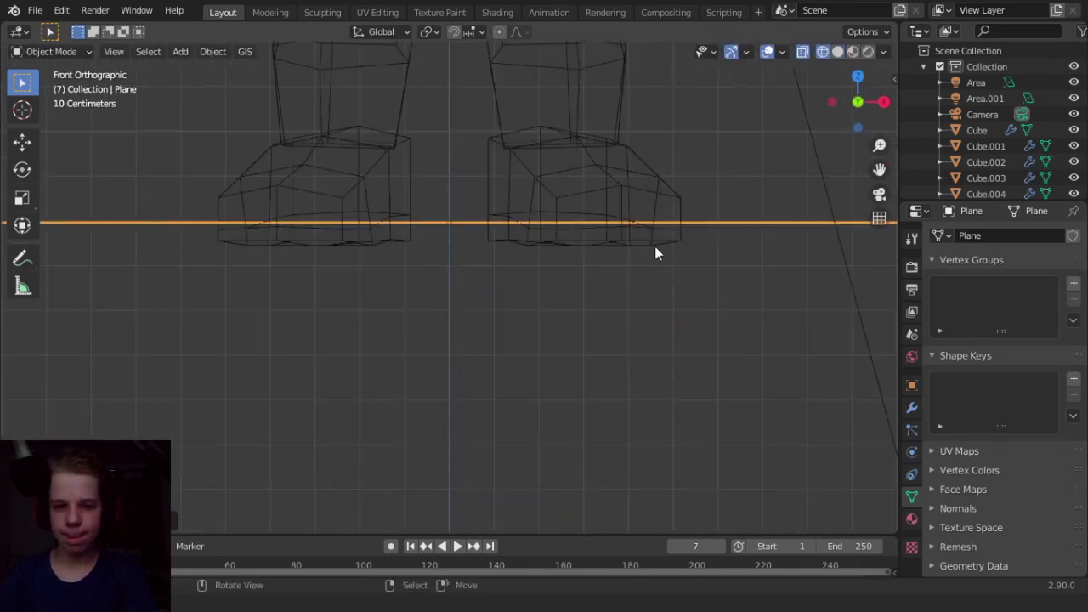
Fine-tune the plane's height along Z to meet the soles of the shoes in front and side views.
{"action": "key", "text": "g"}
{"action": "key", "text": "z"}
{"action": "left_click", "coordinate": [668, 353]}
{"action": "key", "text": "KP_3"}
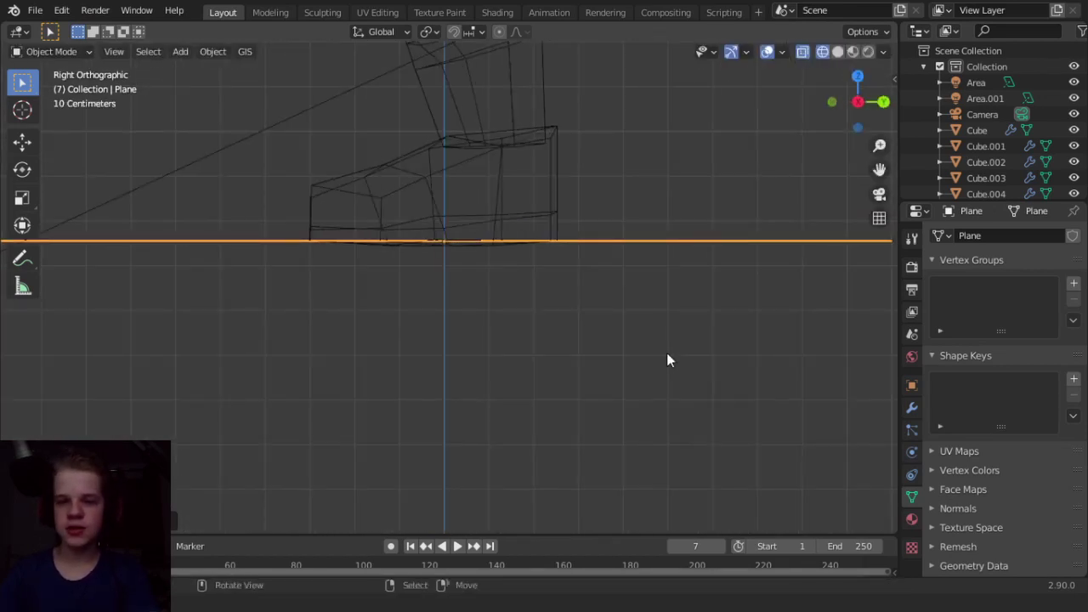
{"action": "scroll", "coordinate": [666, 353], "scroll_direction": "down", "scroll_amount": 1}
{"action": "key", "text": "g"}
{"action": "key", "text": "z"}
{"action": "left_click", "coordinate": [622, 311]}
Scale the plane up into a large floor extending well around the character.
{"action": "scroll", "coordinate": [625, 289], "scroll_direction": "down", "scroll_amount": 7}
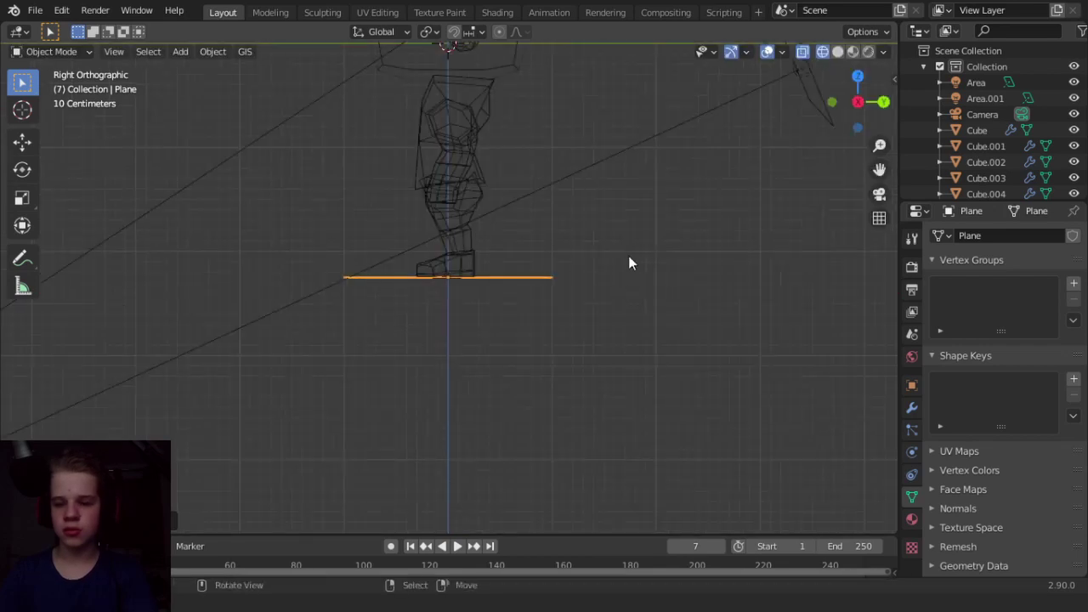
{"action": "scroll", "coordinate": [630, 264], "scroll_direction": "down", "scroll_amount": 6}
{"action": "key", "text": "s"}
{"action": "left_click", "coordinate": [340, 261]}
{"action": "middle_click_drag", "start_coordinate": [429, 264], "coordinate": [515, 336]}
{"action": "key", "text": "s"}
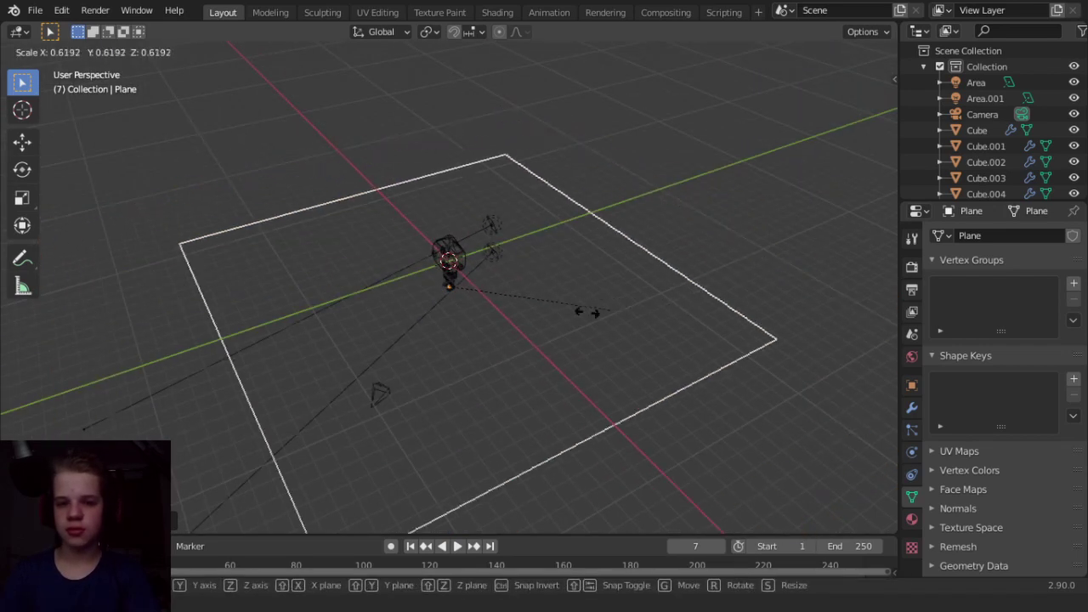
{"action": "left_click", "coordinate": [566, 291]}
Extrude the plane's two adjacent back edges upward along Z to form tall backdrop walls.
{"action": "key", "text": "Tab"}
{"action": "key", "text": "2"}
{"action": "left_click", "coordinate": [444, 223]}
{"action": "middle_click_drag", "start_coordinate": [445, 223], "coordinate": [674, 250]}
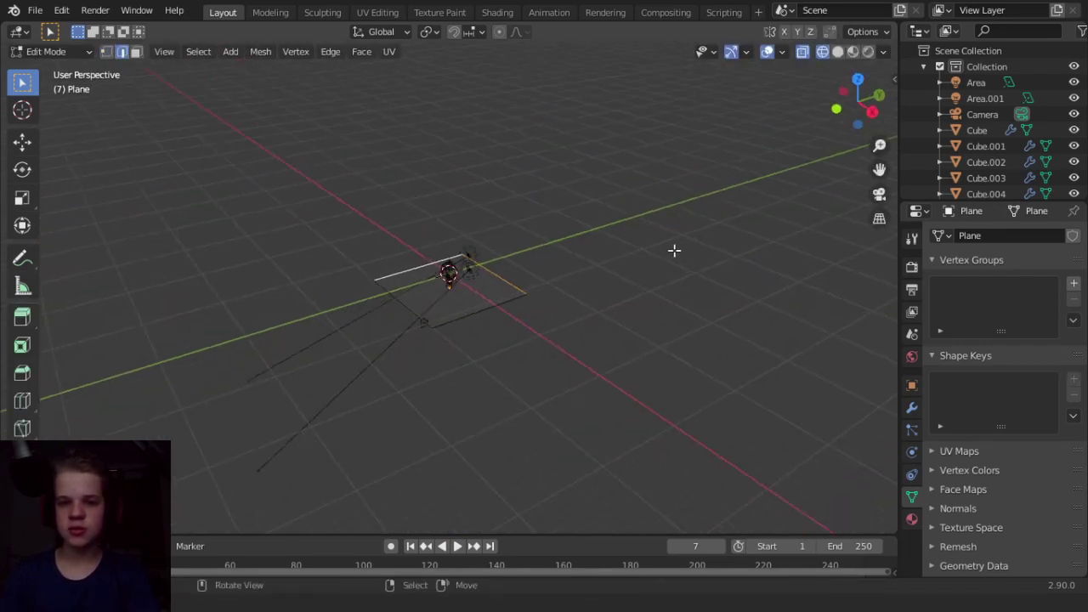
{"action": "key", "text": "e"}
{"action": "key", "text": "z"}
{"action": "left_click", "coordinate": [653, 164]}
{"action": "scroll", "coordinate": [603, 294], "scroll_direction": "up", "scroll_amount": 5}
{"action": "key", "text": "Tab"}
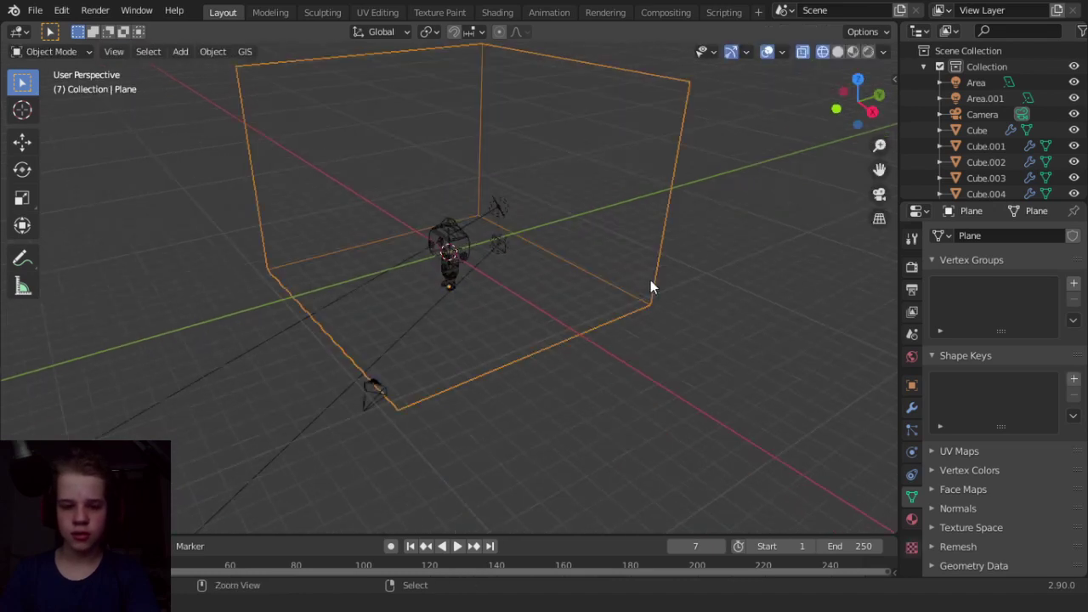
Add a Subdivision Surface modifier with 4 viewport levels to the backdrop and display it in solid shading.
{"action": "key", "text": "ctrl+3"}
{"action": "key", "text": "Tab"}
{"action": "middle_click_drag", "start_coordinate": [651, 288], "coordinate": [510, 309]}
{"action": "key", "text": "shift+z"}
Add two crossing loop cuts through the backdrop's floor and walls to hold its curved shape.
{"action": "key", "text": "ctrl+r"}
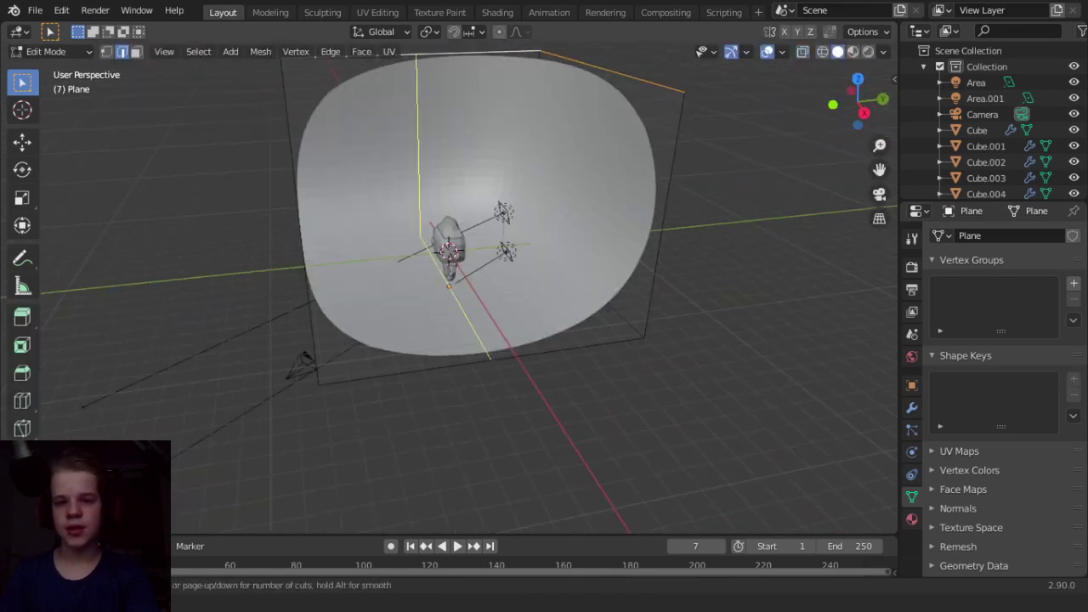
{"action": "left_click", "coordinate": [444, 363]}
{"action": "left_click", "coordinate": [451, 364]}
{"action": "middle_click_drag", "start_coordinate": [452, 364], "coordinate": [587, 367]}
{"action": "key", "text": "ctrl+r"}
{"action": "left_click", "coordinate": [406, 352]}
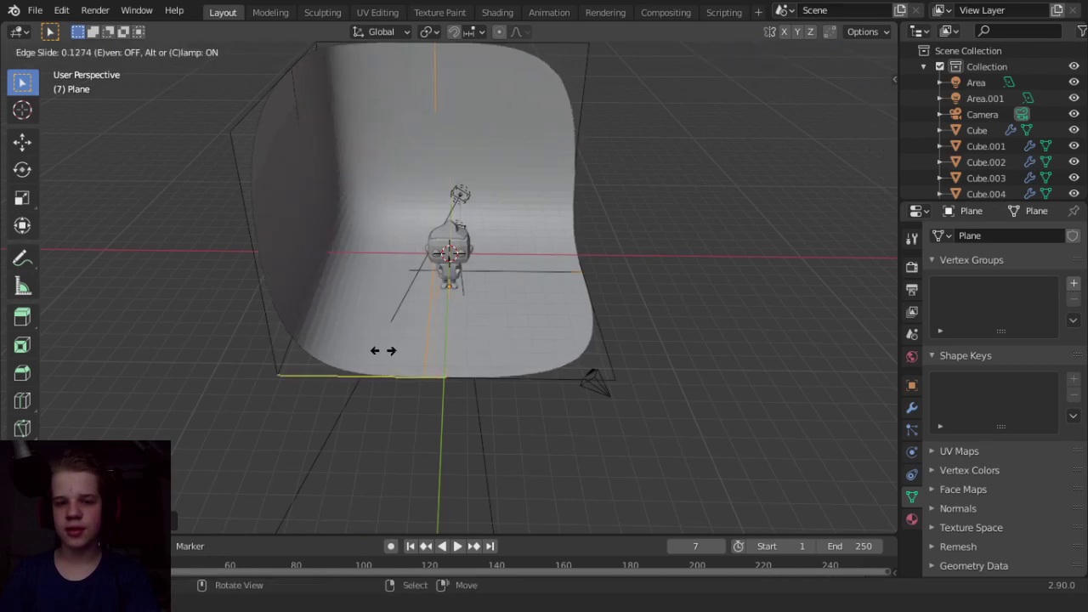
{"action": "left_click", "coordinate": [383, 350]}
Preview the character and backdrop through the camera in rendered shading with overlays hidden.
{"action": "key", "text": "Tab"}
{"action": "key", "text": "KP_0"}
{"action": "key", "text": "z"}
{"action": "left_click", "coordinate": [561, 266]}
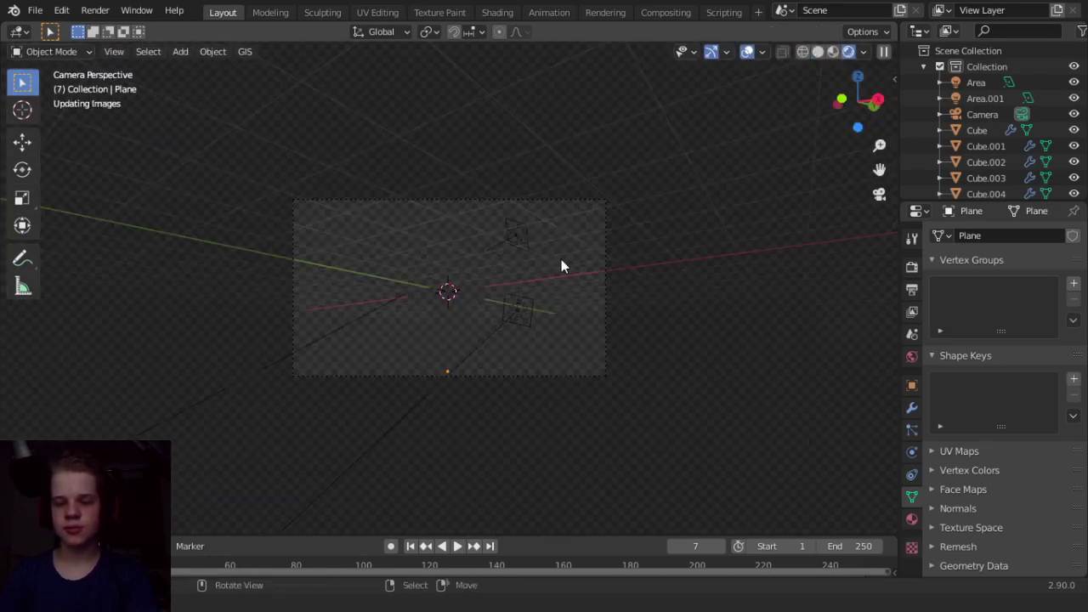
{"action": "left_click", "coordinate": [747, 51]}
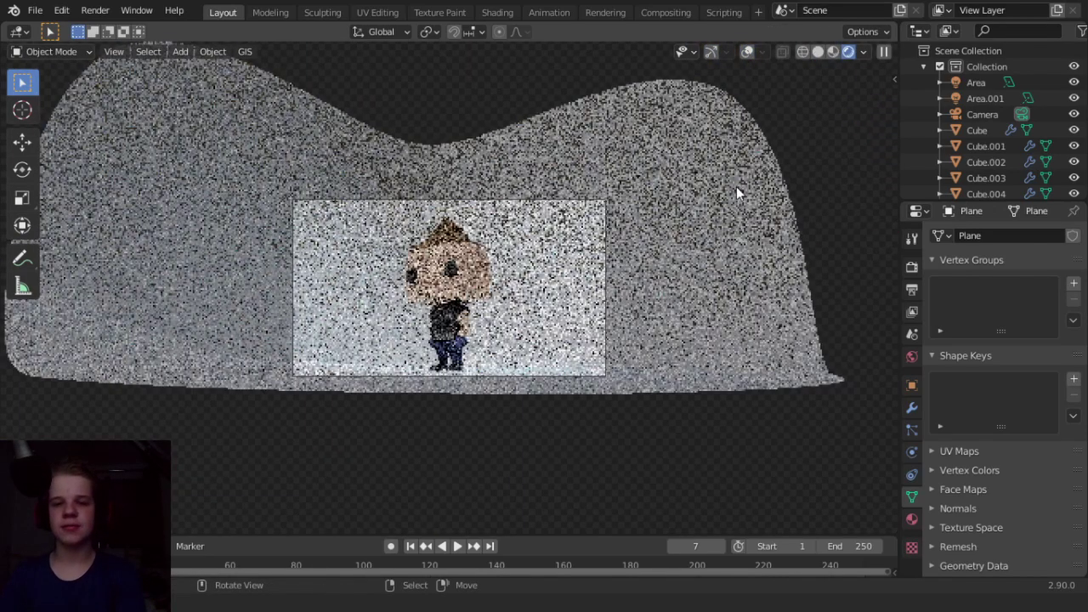
Create a new material for the backdrop and darken its base color to a value of 0.227.
{"action": "left_click", "coordinate": [914, 517]}
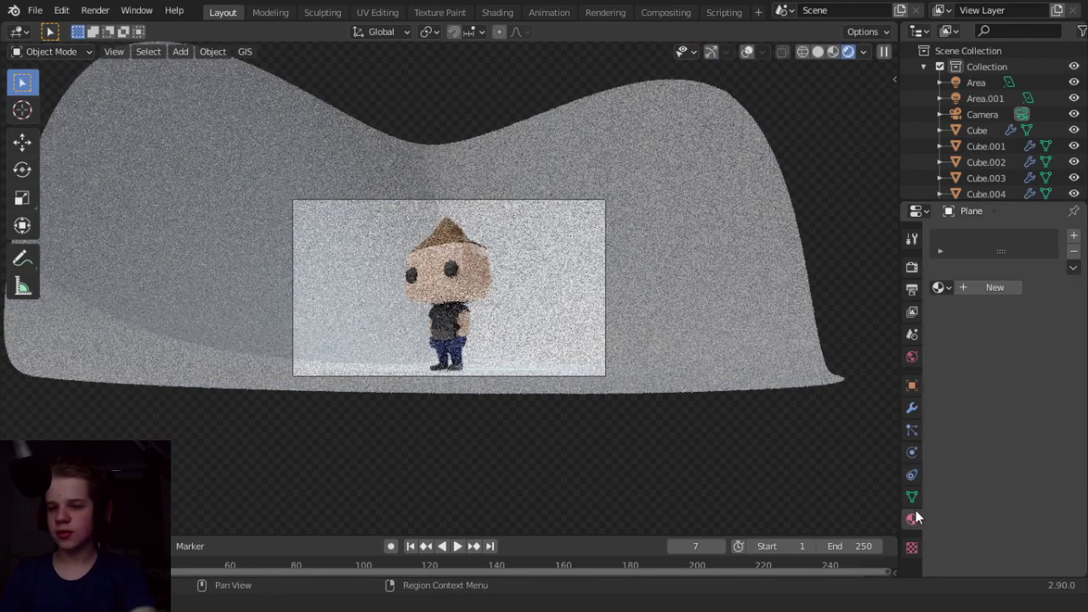
{"action": "left_click", "coordinate": [995, 287]}
{"action": "left_click", "coordinate": [1031, 422]}
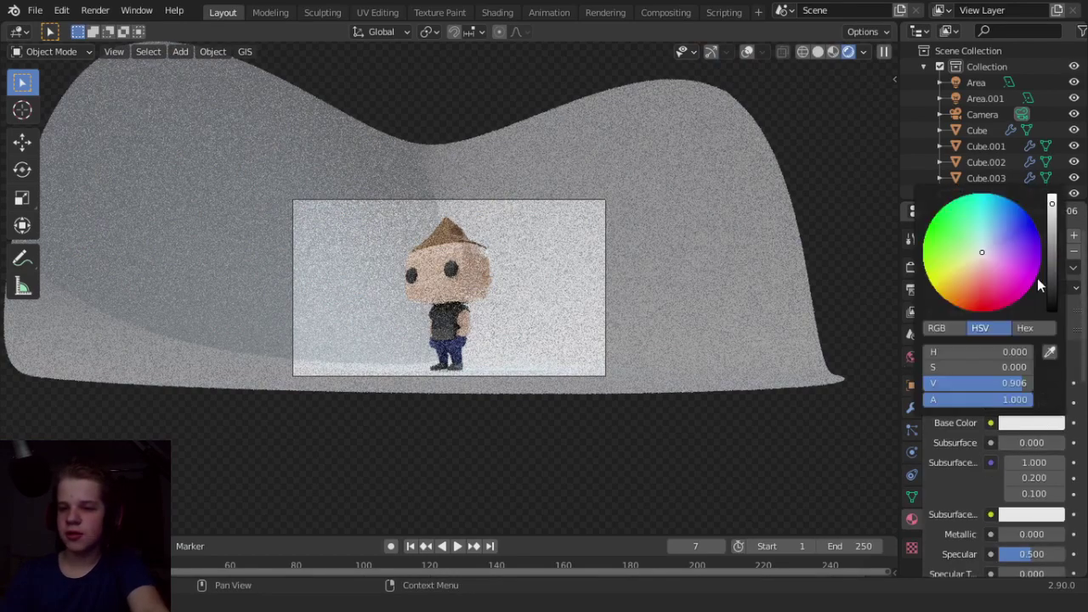
{"action": "left_click", "coordinate": [1053, 284]}
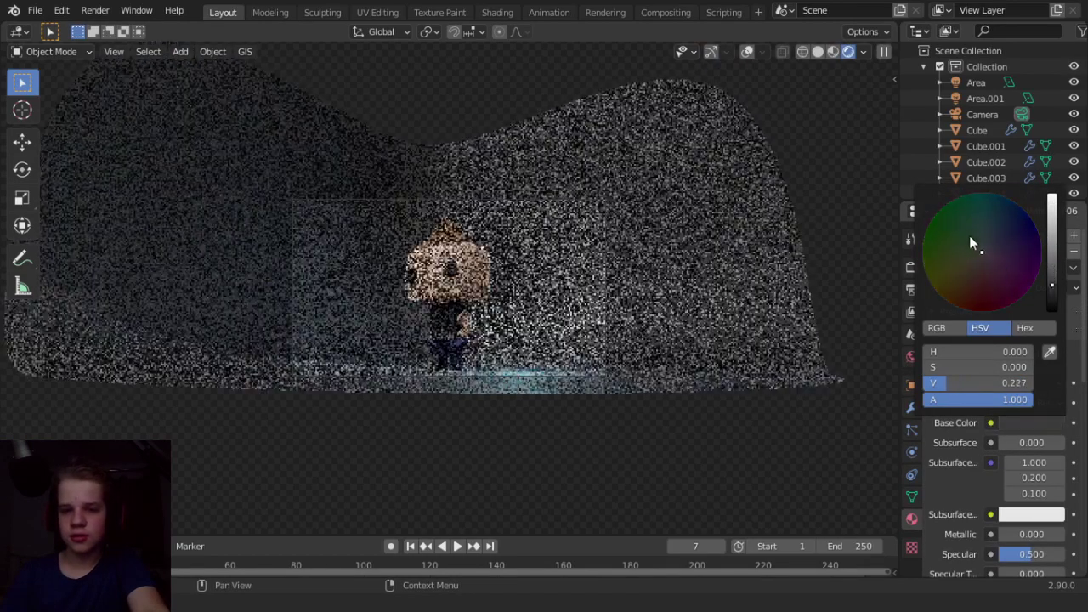
Show the gizmos and overlays in solid shading and rotate the backdrop about Z so its corner sits behind the character.
{"action": "key", "text": "z"}
{"action": "middle_click_drag", "start_coordinate": [745, 233], "coordinate": [677, 297]}
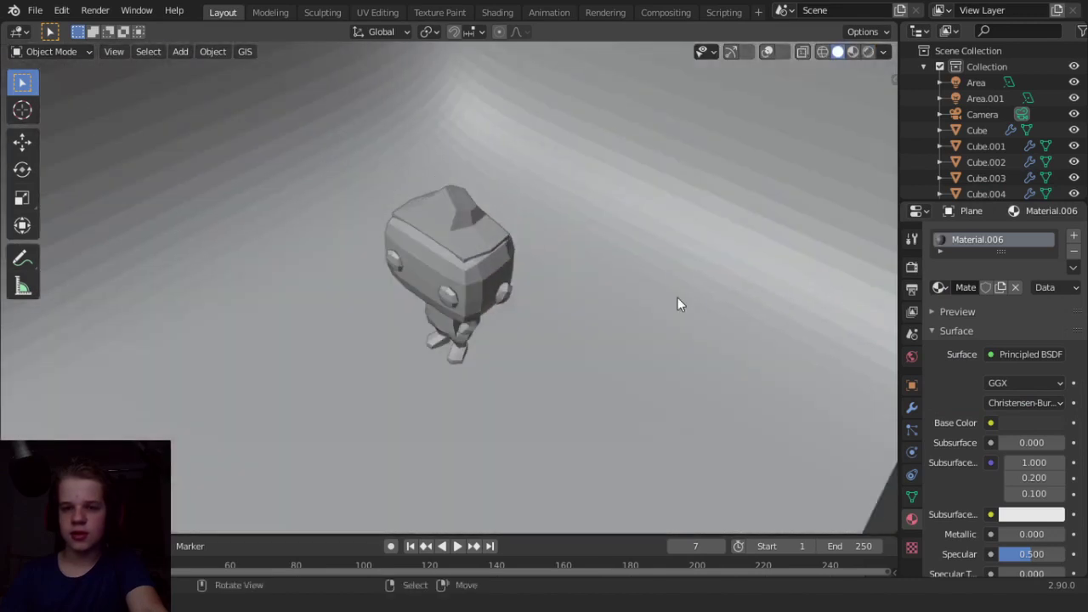
{"action": "left_click", "coordinate": [731, 52]}
{"action": "left_click", "coordinate": [768, 52]}
{"action": "scroll", "coordinate": [754, 100], "scroll_direction": "down", "scroll_amount": 5}
{"action": "key", "text": "r"}
{"action": "key", "text": "z"}
{"action": "left_click", "coordinate": [678, 506]}
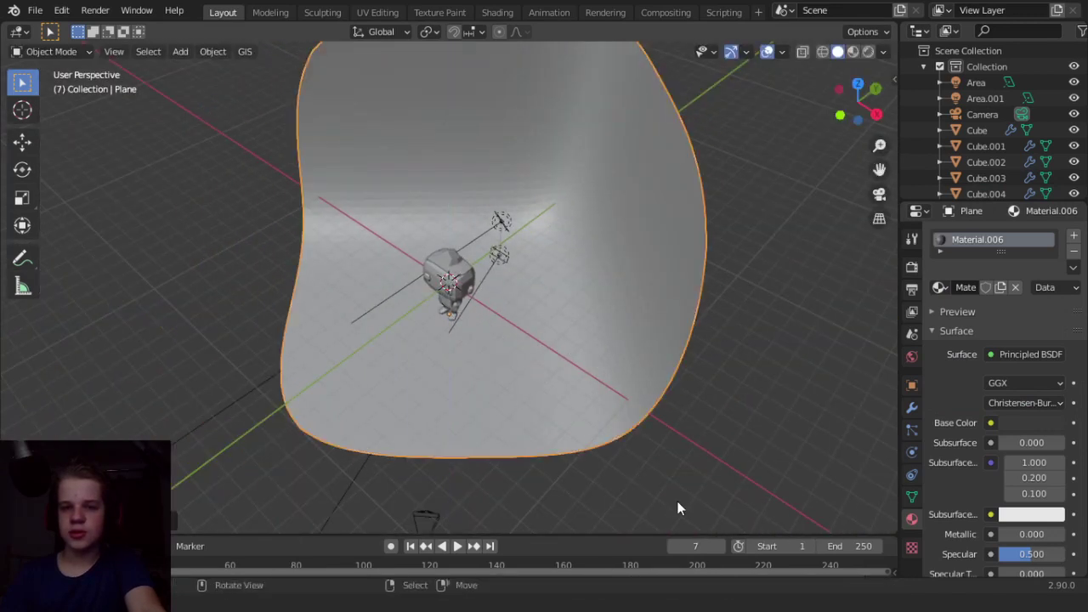
Give the backdrop material a muted dark blue base color, Specular 0 and Roughness 1, judging it in the rendered camera view.
{"action": "key", "text": "KP_0"}
{"action": "key", "text": "z"}
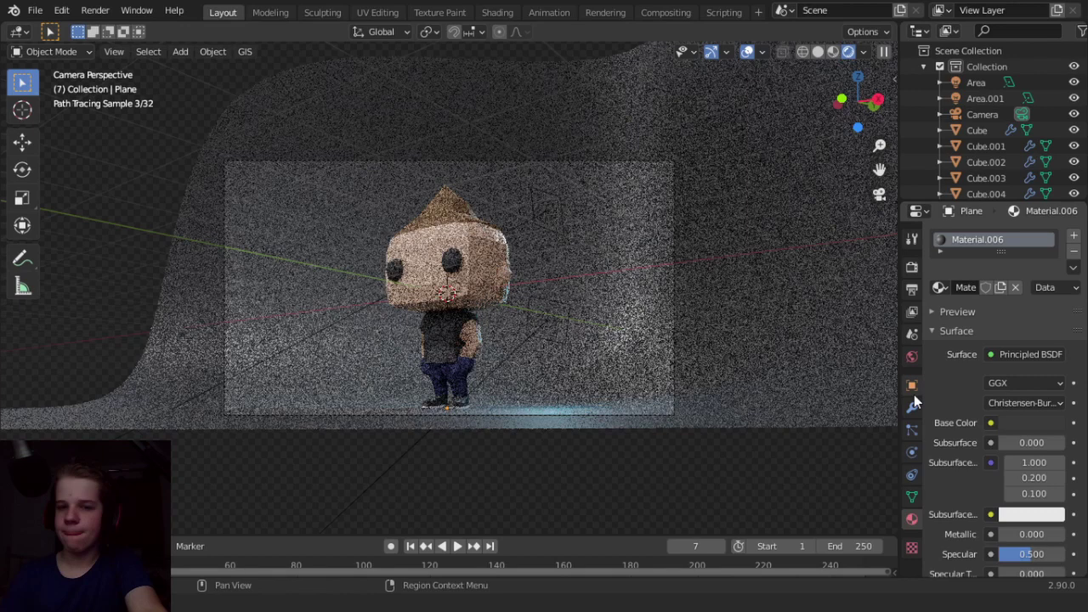
{"action": "left_click", "coordinate": [1031, 423]}
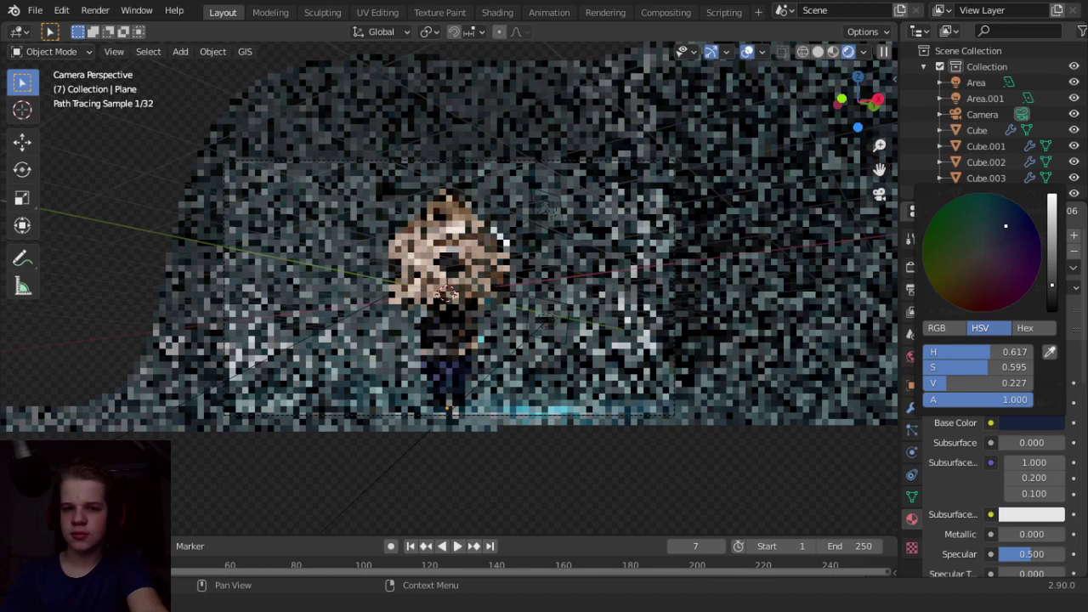
{"action": "scroll", "coordinate": [1028, 341], "scroll_direction": "down", "scroll_amount": 3}
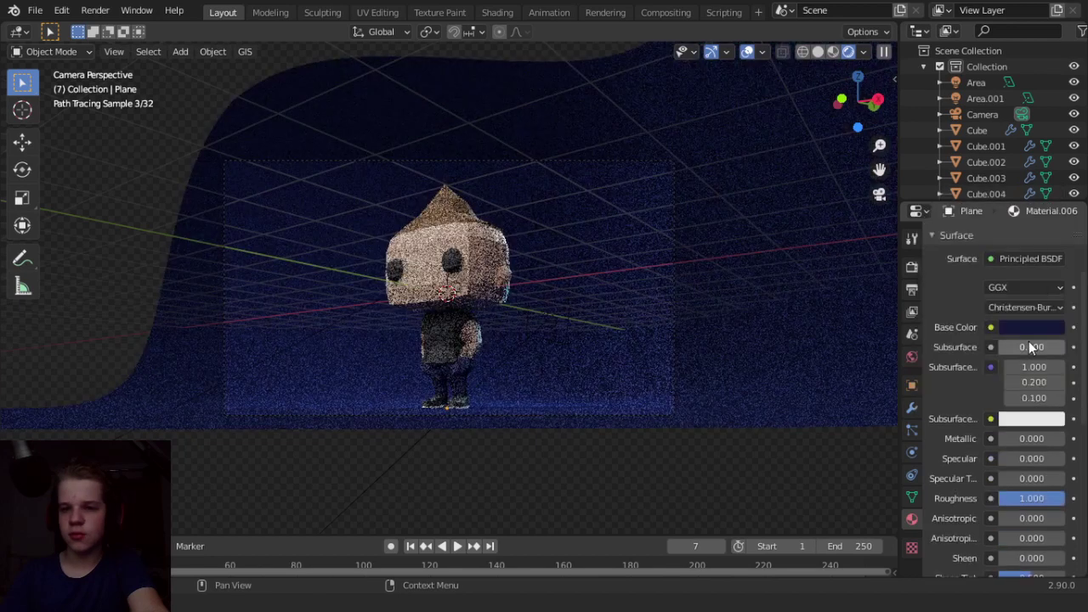
{"action": "left_click", "coordinate": [1030, 328]}
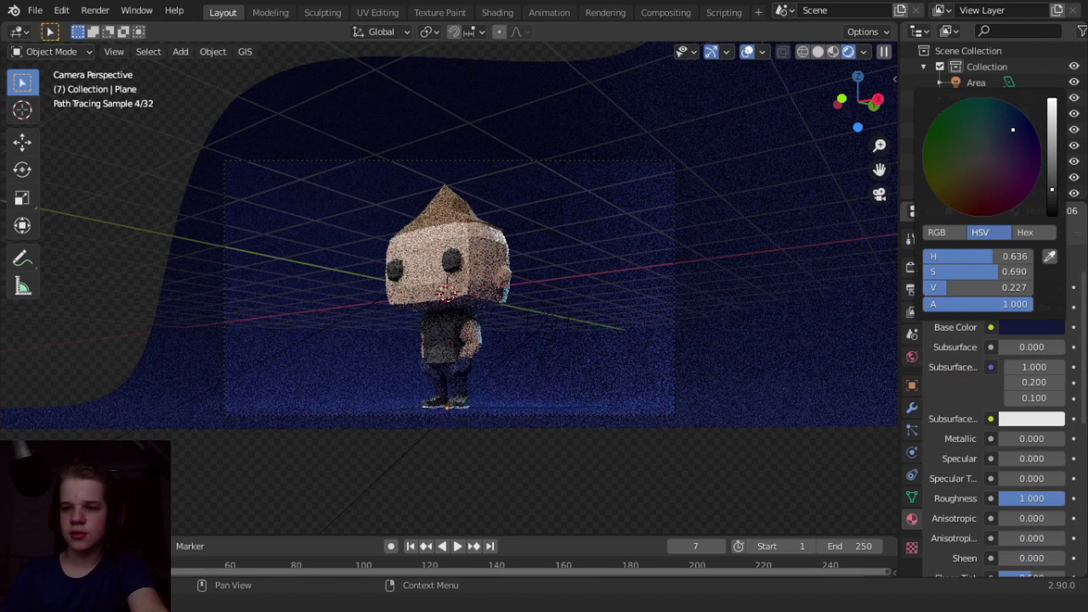
{"action": "left_click_drag", "start_coordinate": [1013, 129], "coordinate": [992, 157]}
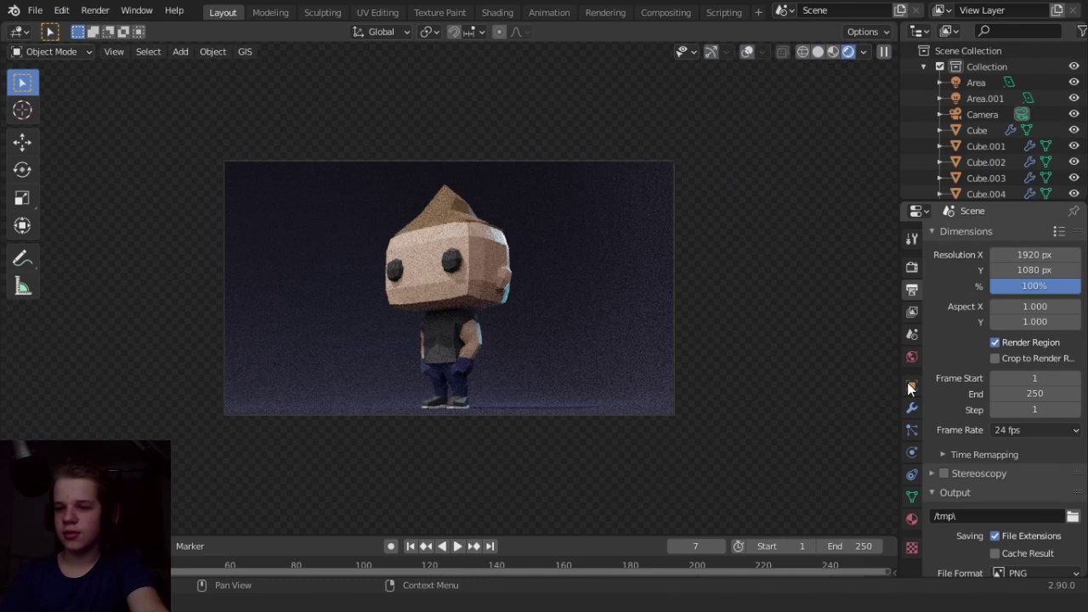
Set the render levels of the backdrop's Subdivision Surface modifier to 4.
{"action": "key", "text": "shift+alt+z"}
{"action": "key", "text": "z"}
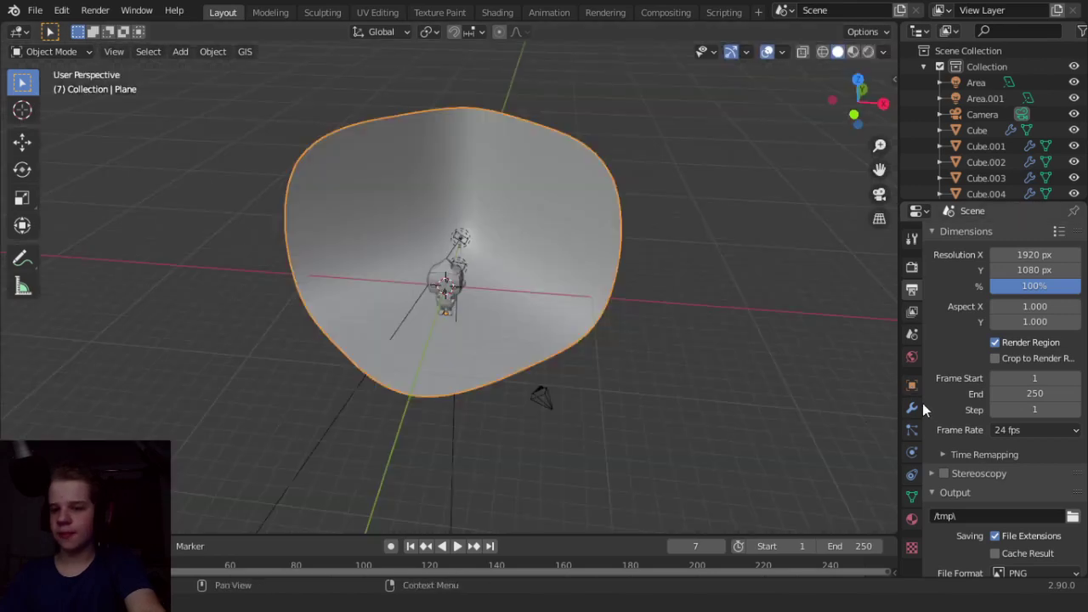
{"action": "left_click", "coordinate": [913, 407]}
{"action": "right_click", "coordinate": [553, 229]}
{"action": "left_click", "coordinate": [553, 228]}
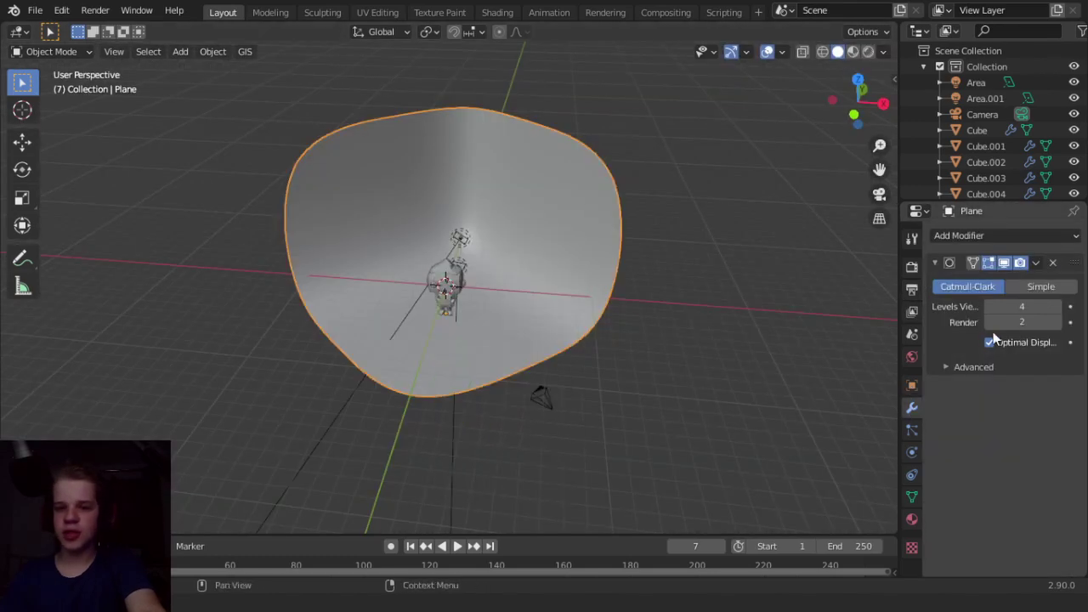
{"action": "left_click", "coordinate": [1058, 323]}
{"action": "left_click", "coordinate": [1058, 323]}
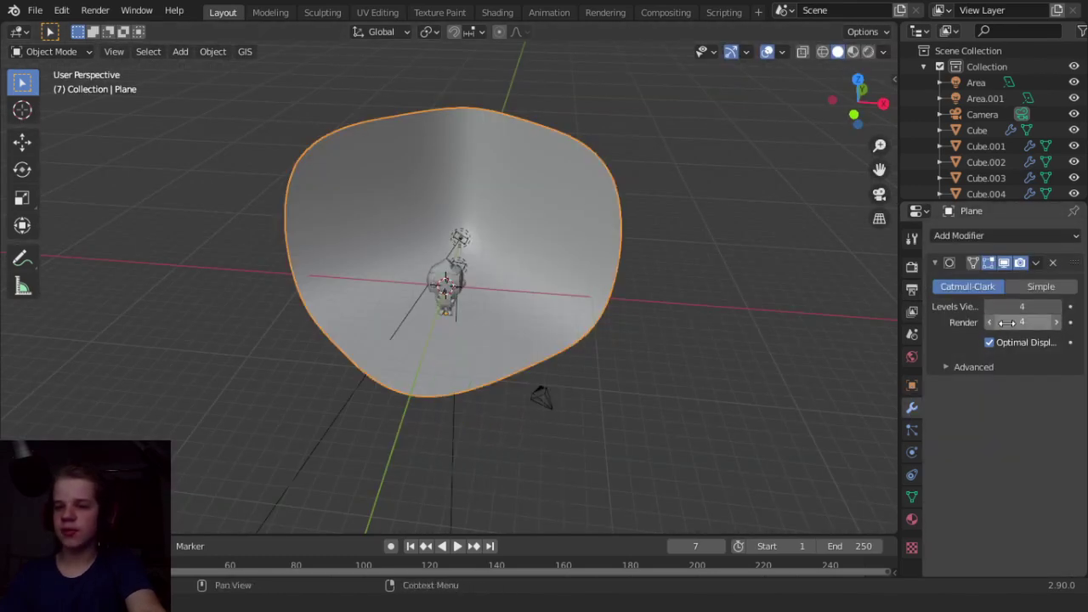
Select every object in the scene and convert their visual geometry to mesh so all modifiers are applied, and clear the selection.
{"action": "scroll", "coordinate": [590, 315], "scroll_direction": "up", "scroll_amount": 5}
{"action": "left_click", "coordinate": [489, 289]}
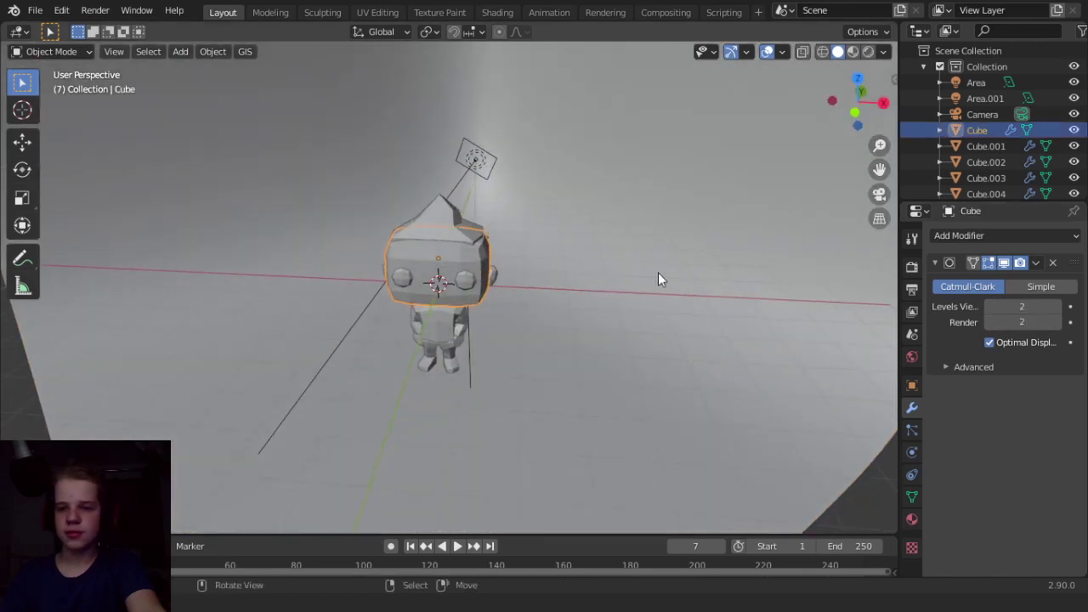
{"action": "scroll", "coordinate": [658, 273], "scroll_direction": "up", "scroll_amount": 3}
{"action": "left_click", "coordinate": [481, 228]}
{"action": "left_click", "coordinate": [481, 231]}
{"action": "scroll", "coordinate": [587, 303], "scroll_direction": "down", "scroll_amount": 6}
{"action": "key", "text": "a"}
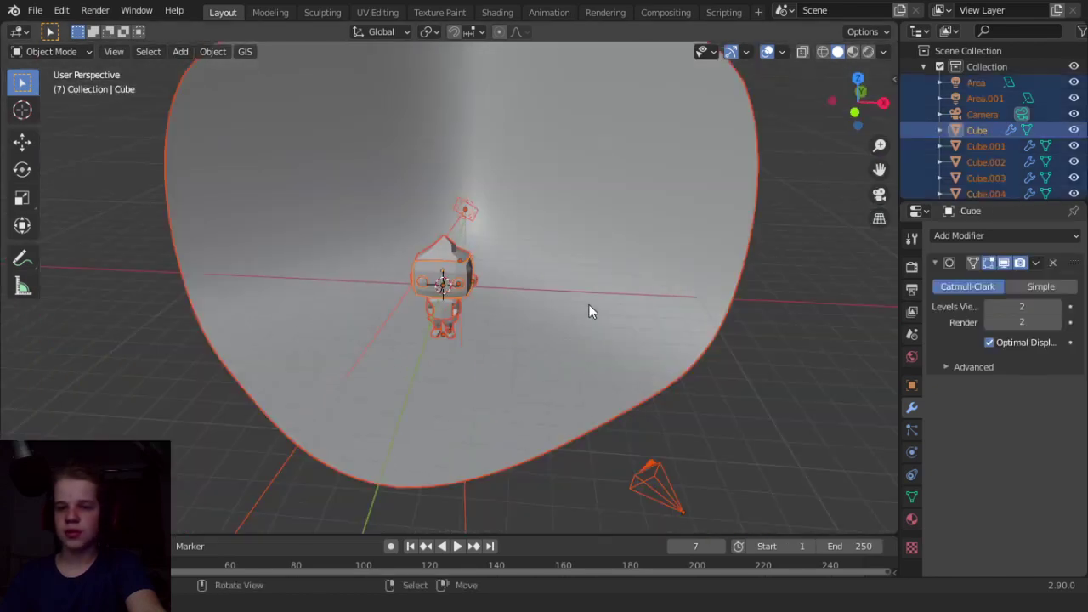
{"action": "middle_click_drag", "start_coordinate": [589, 311], "coordinate": [496, 275]}
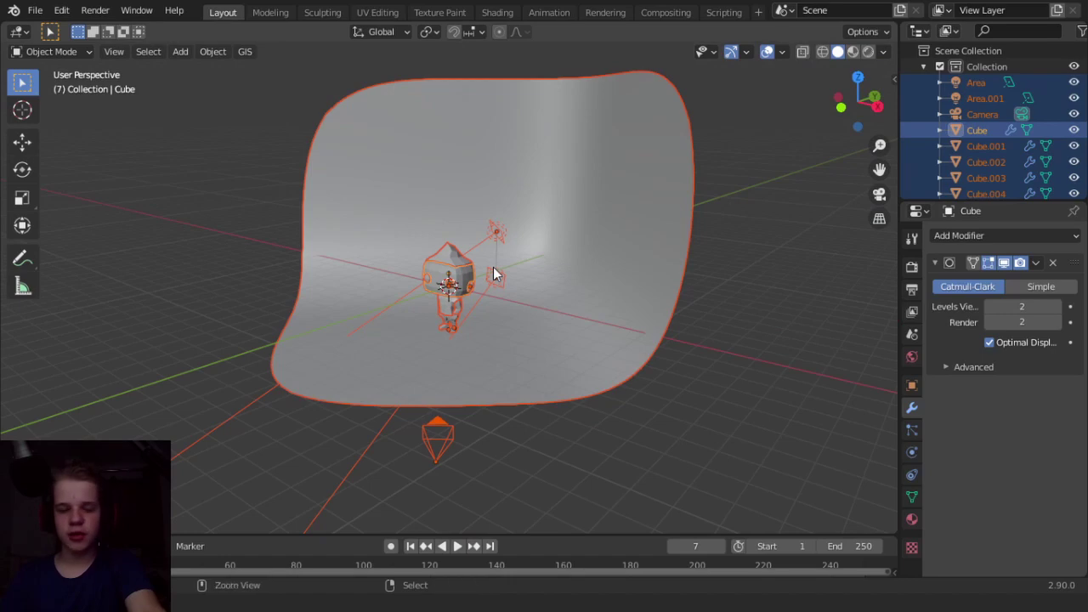
{"action": "key", "text": "ctrl+a"}
{"action": "left_click", "coordinate": [442, 454]}
{"action": "key", "text": "alt+a"}
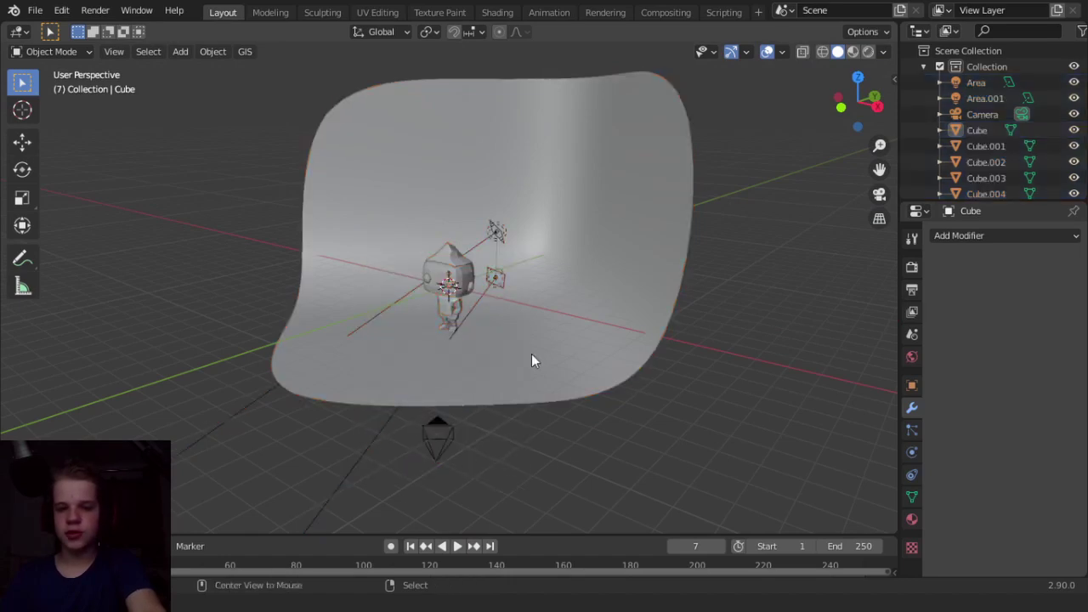
Examine the head's applied mesh topology up close in Edit Mode, comparing it with the Object Mode view.
{"action": "scroll", "coordinate": [519, 328], "scroll_direction": "up", "scroll_amount": 7}
{"action": "left_click", "coordinate": [478, 225]}
{"action": "scroll", "coordinate": [527, 289], "scroll_direction": "down", "scroll_amount": 5}
{"action": "key", "text": "Tab"}
{"action": "scroll", "coordinate": [587, 392], "scroll_direction": "up", "scroll_amount": 5}
{"action": "key", "text": "Tab"}
{"action": "key", "text": "Tab"}
{"action": "middle_click_drag", "start_coordinate": [542, 377], "coordinate": [539, 340]}
{"action": "key", "text": "Tab"}
{"action": "key", "text": "Tab"}
{"action": "scroll", "coordinate": [659, 311], "scroll_direction": "up", "scroll_amount": 2}
{"action": "scroll", "coordinate": [620, 277], "scroll_direction": "down", "scroll_amount": 4}
{"action": "key", "text": "Tab"}
{"action": "mouse_move", "coordinate": [593, 233]}
{"action": "middle_mouse_down"}
{"action": "mouse_move", "coordinate": [620, 277]}
{"action": "mouse_move", "coordinate": [479, 341]}
{"action": "mouse_move", "coordinate": [446, 374]}
{"action": "mouse_move", "coordinate": [523, 352]}
{"action": "middle_mouse_up"}
{"action": "key", "text": "alt+a"}
{"action": "scroll", "coordinate": [446, 374], "scroll_direction": "up", "scroll_amount": 5}
{"action": "scroll", "coordinate": [523, 352], "scroll_direction": "down", "scroll_amount": 2}
Preview the scene through the camera in rendered shading, and return to solid shading.
{"action": "key", "text": "z"}
{"action": "left_click", "coordinate": [499, 275]}
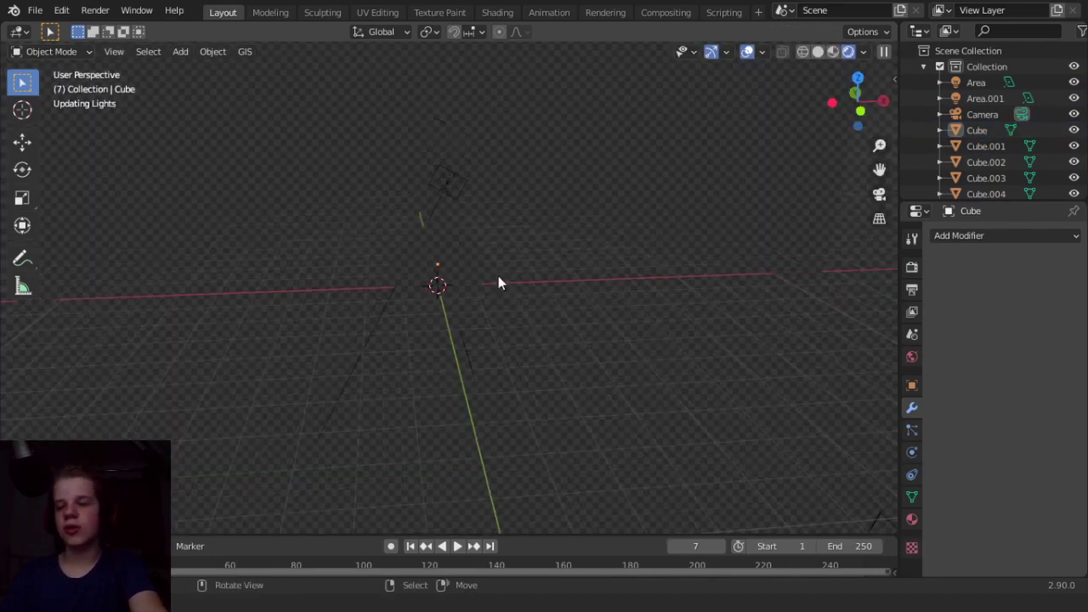
{"action": "key", "text": "KP_0"}
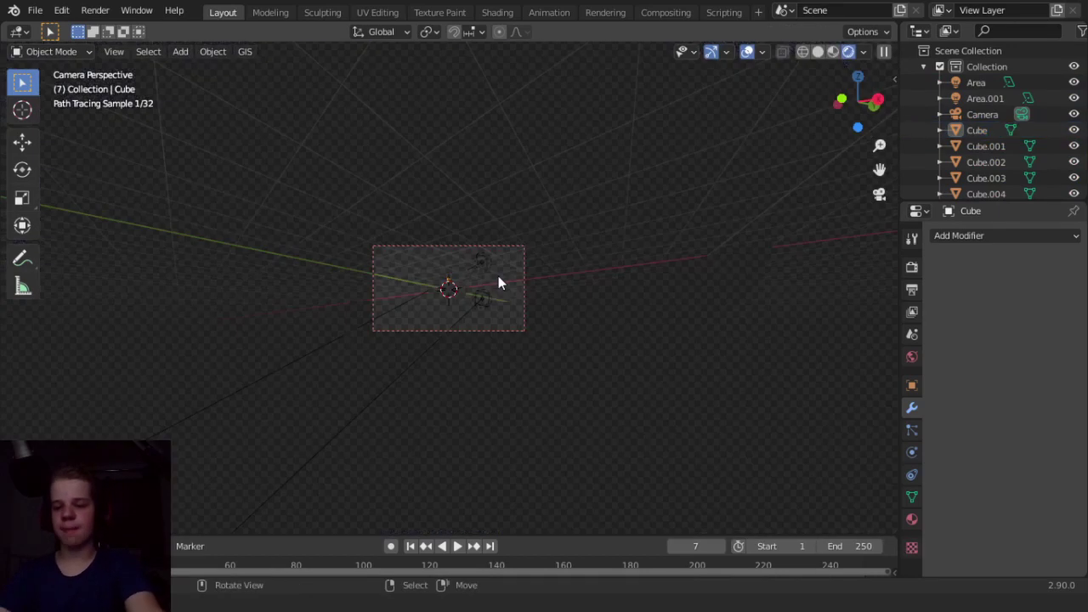
{"action": "scroll", "coordinate": [510, 393], "scroll_direction": "up", "scroll_amount": 5}
{"action": "key", "text": "z"}
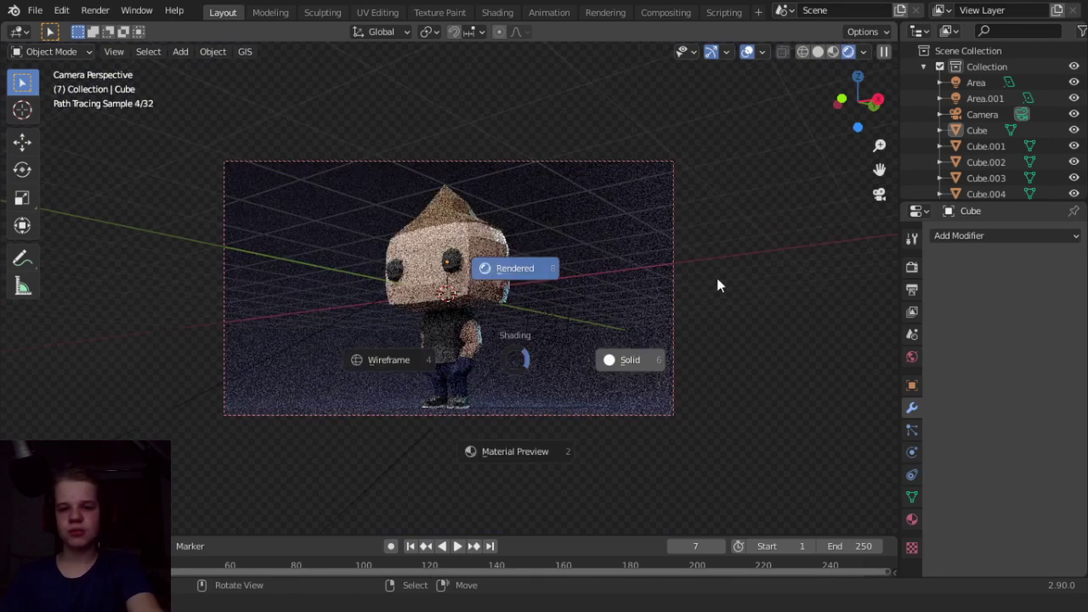
{"action": "left_click", "coordinate": [717, 278]}
Use NLM as the denoiser for final renders in the Cycles sampling settings.
{"action": "left_click", "coordinate": [912, 267]}
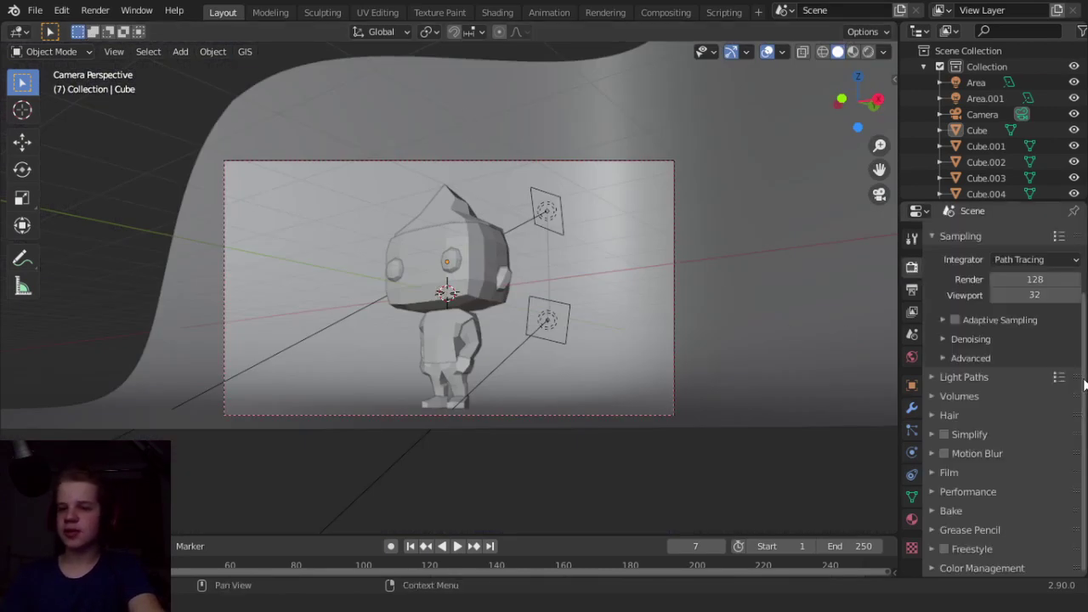
{"action": "left_click", "coordinate": [965, 339]}
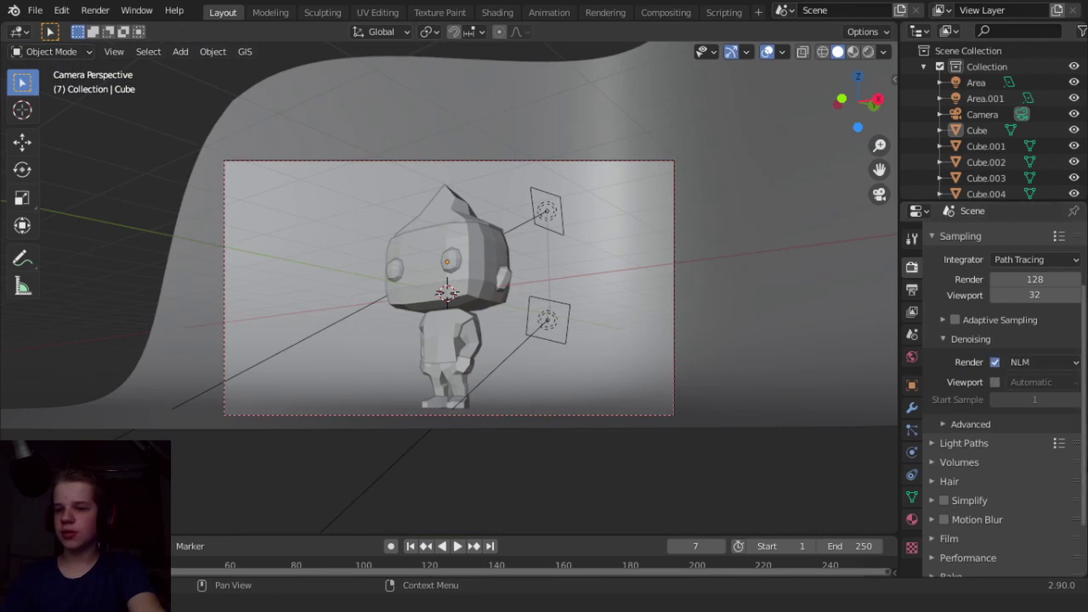
{"action": "left_click", "coordinate": [1051, 363]}
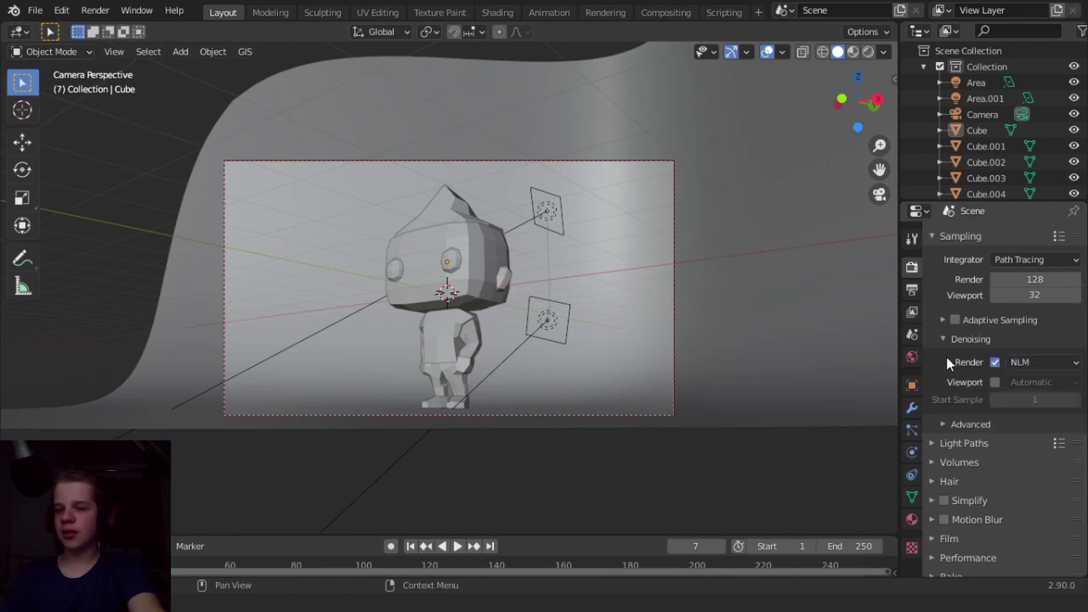
{"action": "left_click", "coordinate": [1032, 354]}
{"action": "left_click", "coordinate": [944, 370]}
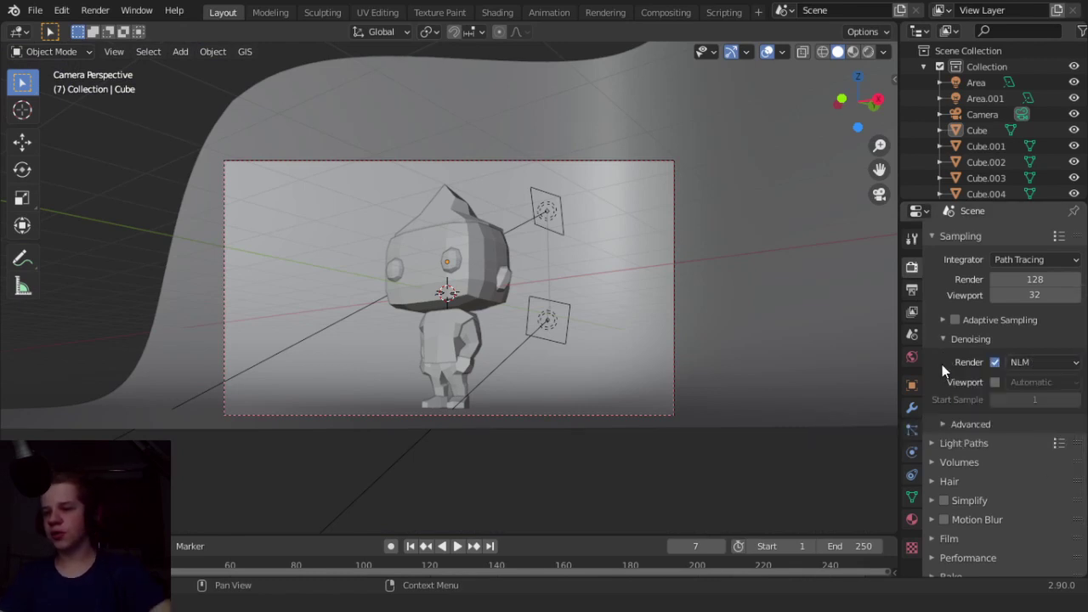
Enable Adaptive Sampling and set the render samples to 100.
{"action": "left_click", "coordinate": [956, 320]}
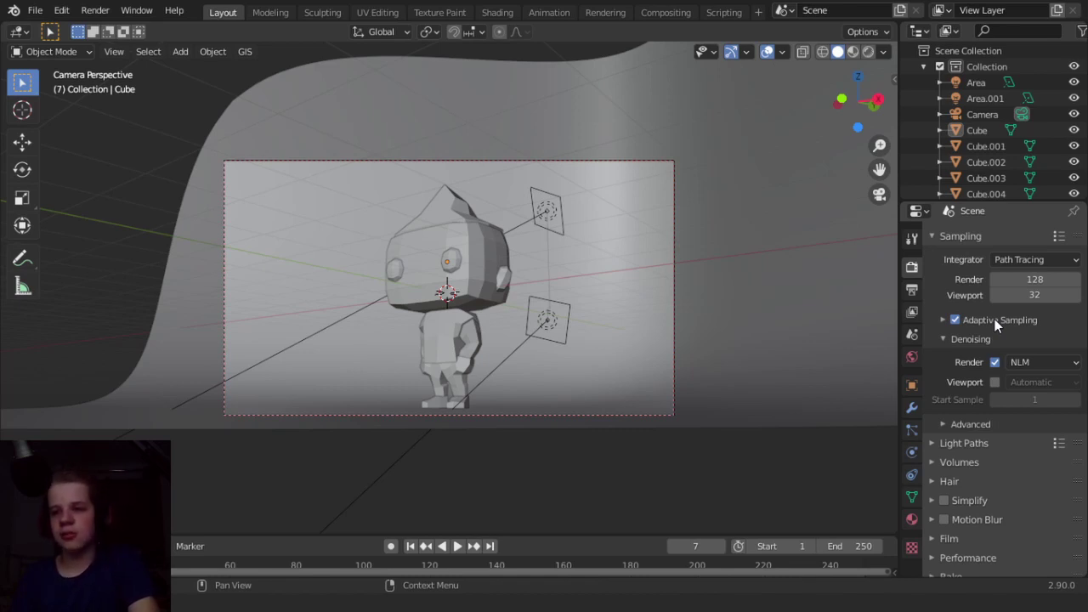
{"action": "left_click", "coordinate": [1034, 279]}
{"action": "type", "text": "10"}
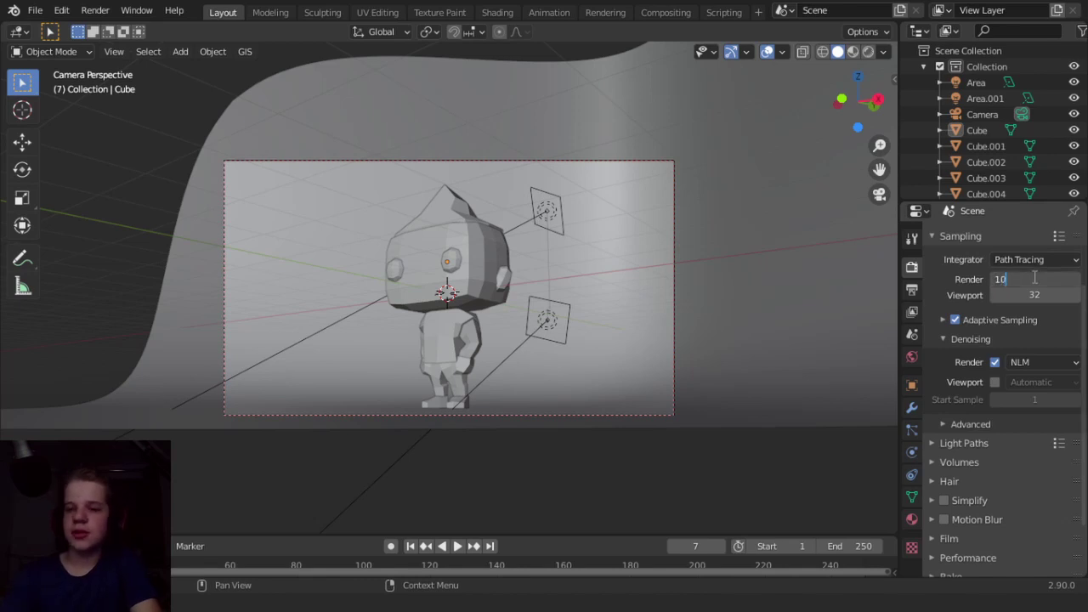
{"action": "type", "text": "0"}
{"action": "key", "text": "Return"}
Set the render tile size to 16 px in both X and Y, with the Hilbert Spiral order.
{"action": "scroll", "coordinate": [1009, 326], "scroll_direction": "down", "scroll_amount": 2}
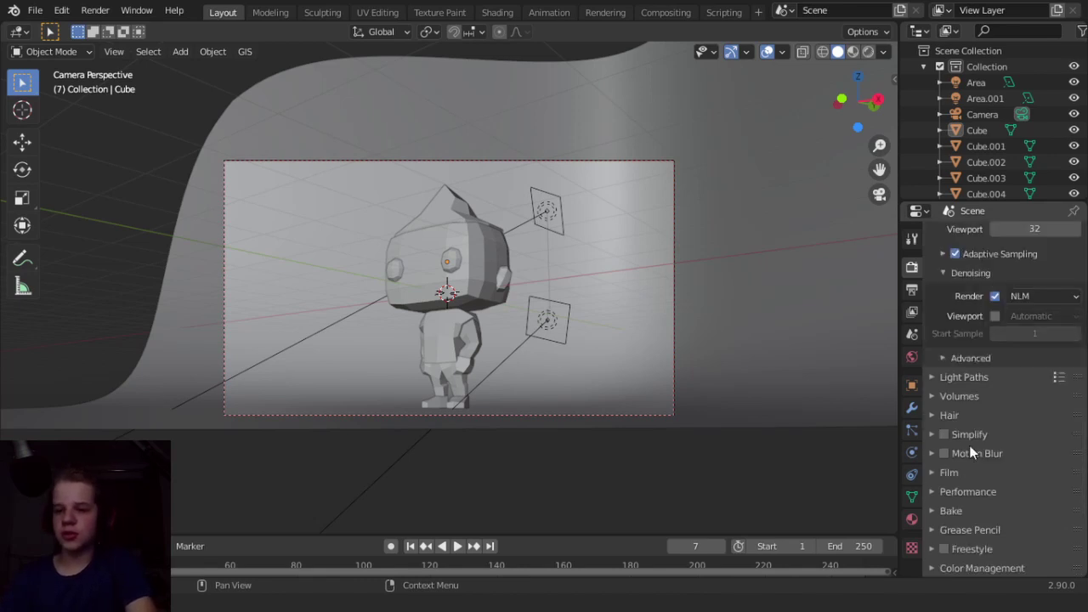
{"action": "left_click", "coordinate": [968, 492]}
{"action": "scroll", "coordinate": [978, 425], "scroll_direction": "down", "scroll_amount": 5}
{"action": "left_click", "coordinate": [1038, 440]}
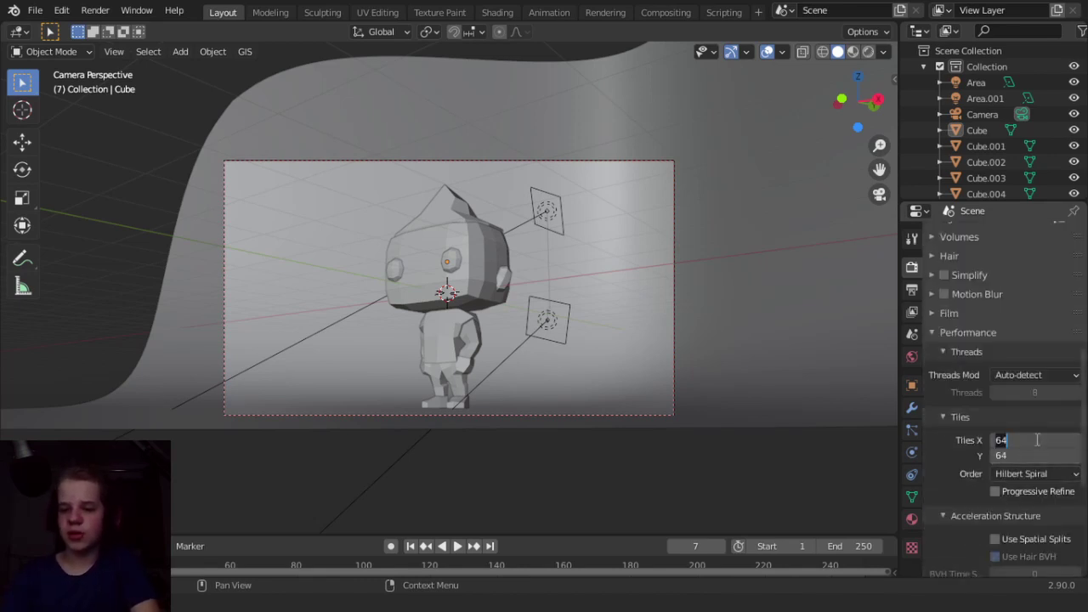
{"action": "type", "text": "16"}
{"action": "key", "text": "Return"}
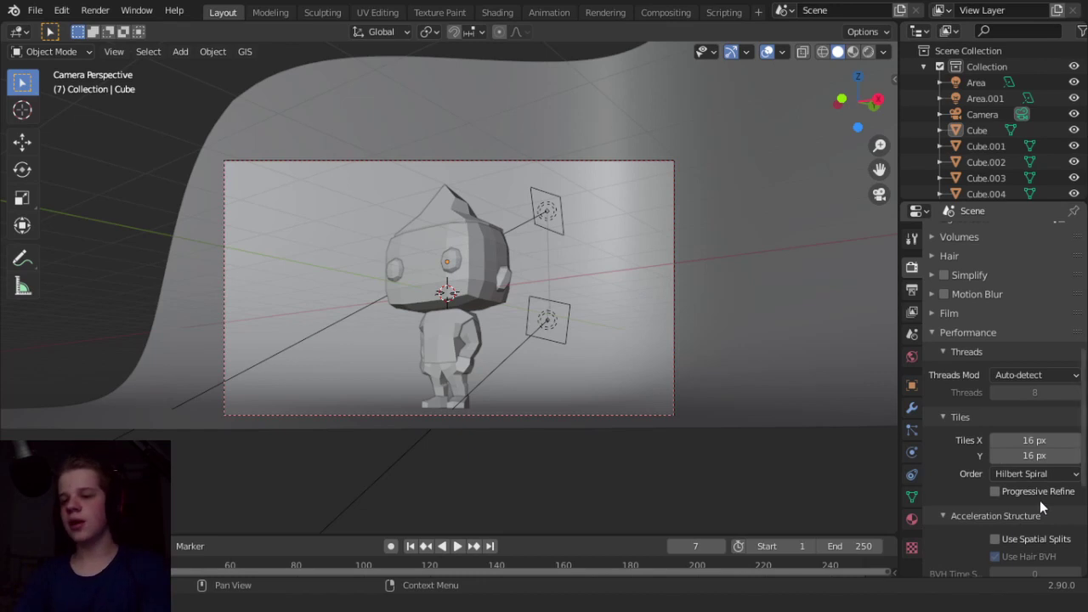
{"action": "left_click", "coordinate": [1062, 476]}
{"action": "left_click", "coordinate": [1037, 455]}
Check the output dimensions, start rendering the still image from the camera, and save the Blender file.
{"action": "scroll", "coordinate": [1043, 463], "scroll_direction": "up", "scroll_amount": 8}
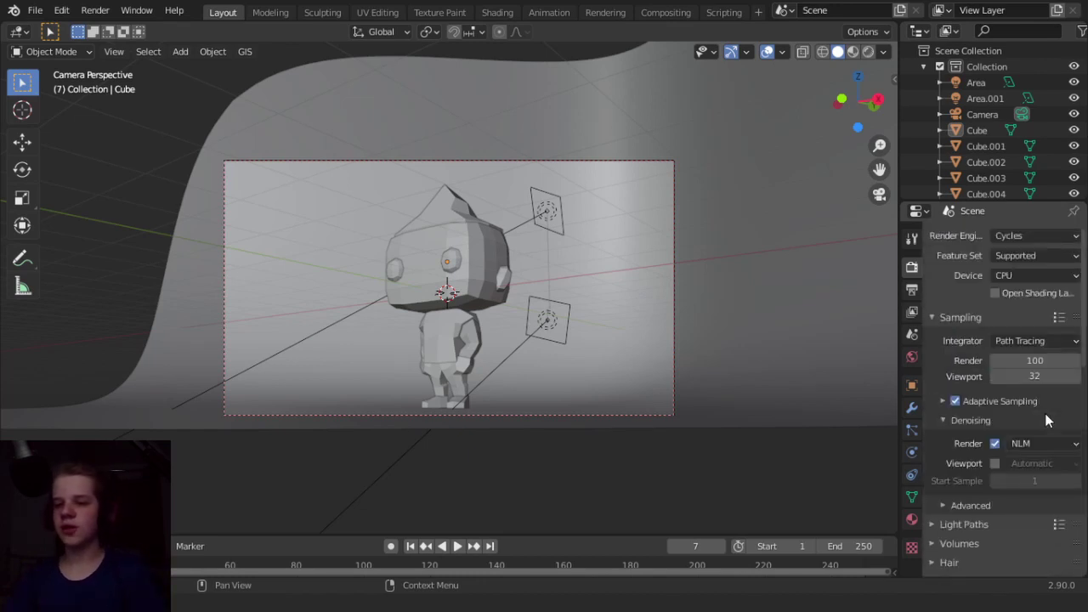
{"action": "left_click", "coordinate": [913, 289]}
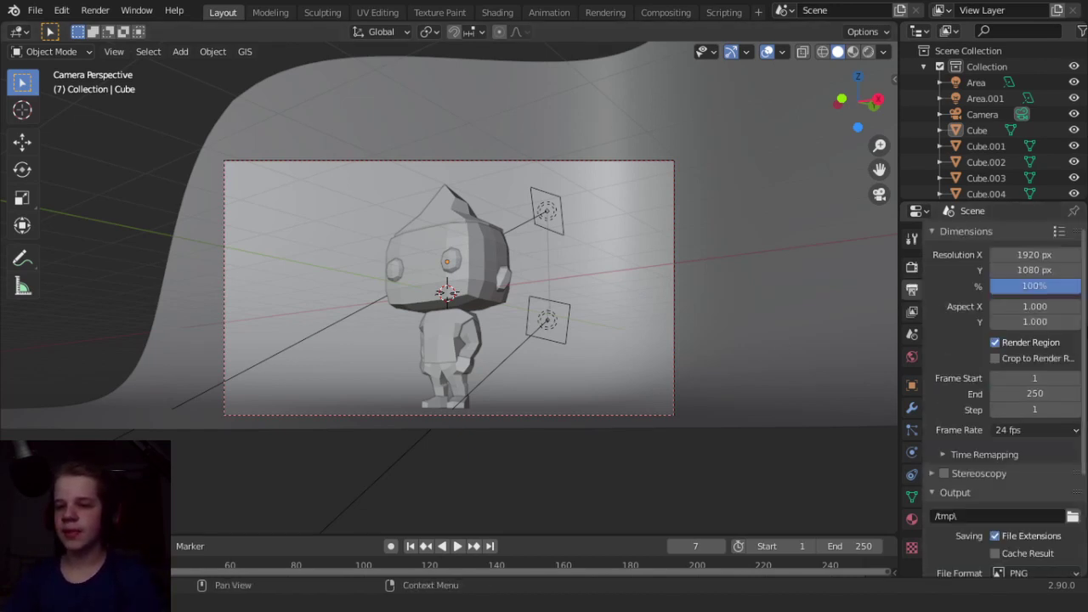
{"action": "scroll", "coordinate": [1025, 381], "scroll_direction": "down", "scroll_amount": 4}
{"action": "scroll", "coordinate": [1026, 381], "scroll_direction": "up", "scroll_amount": 4}
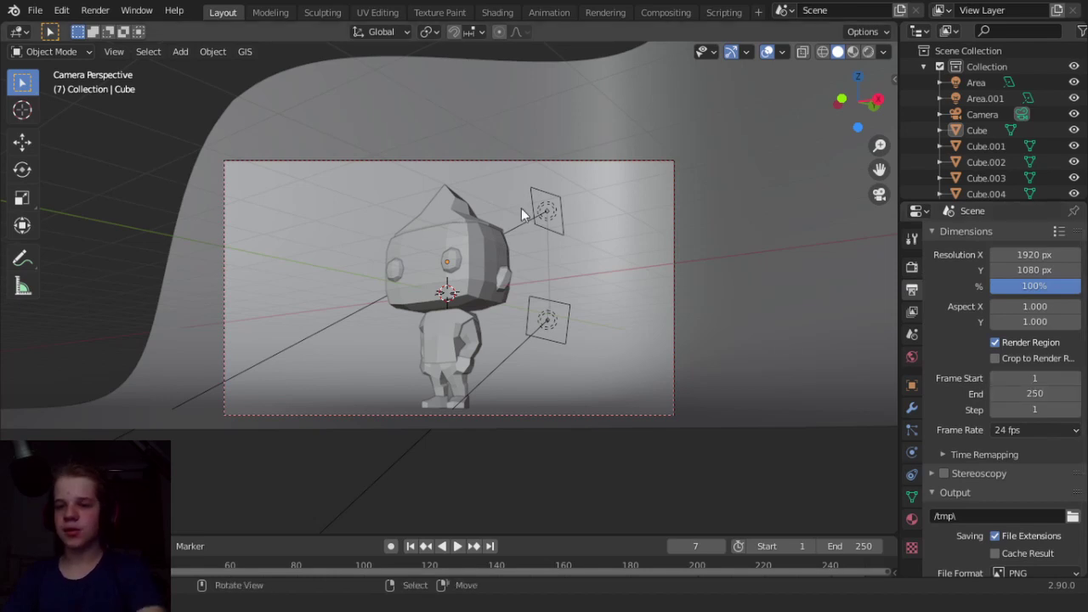
{"action": "left_click", "coordinate": [95, 10]}
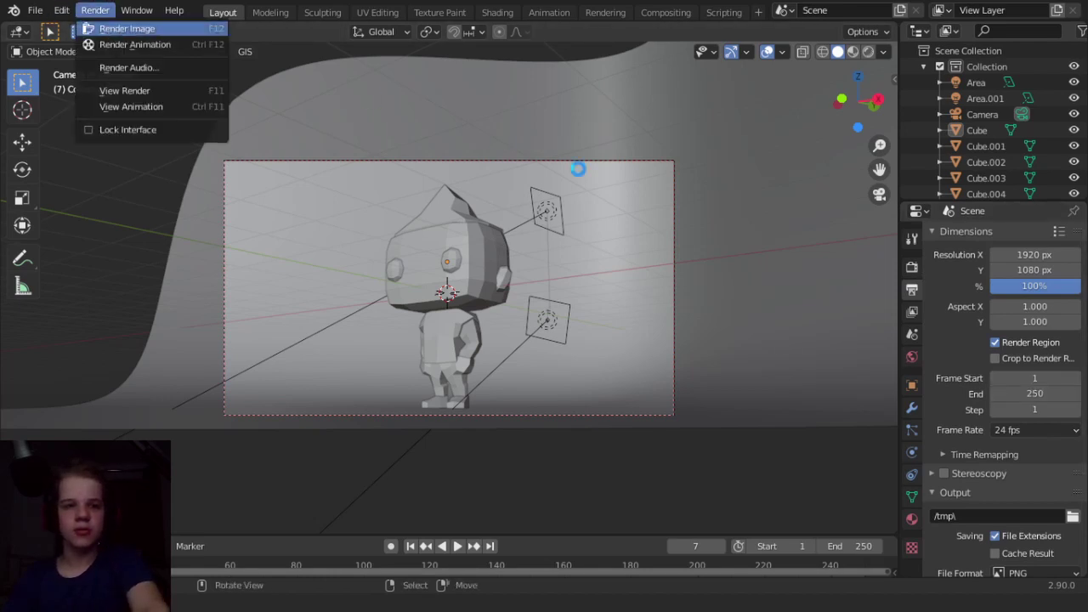
{"action": "left_click", "coordinate": [117, 33]}
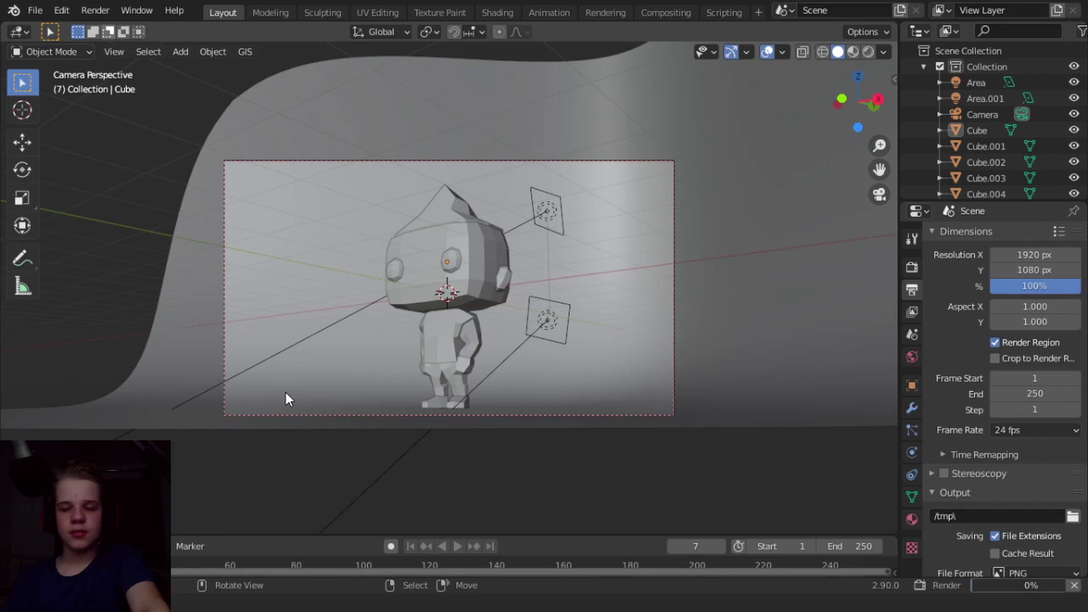
{"action": "key", "text": "ctrl+s"}
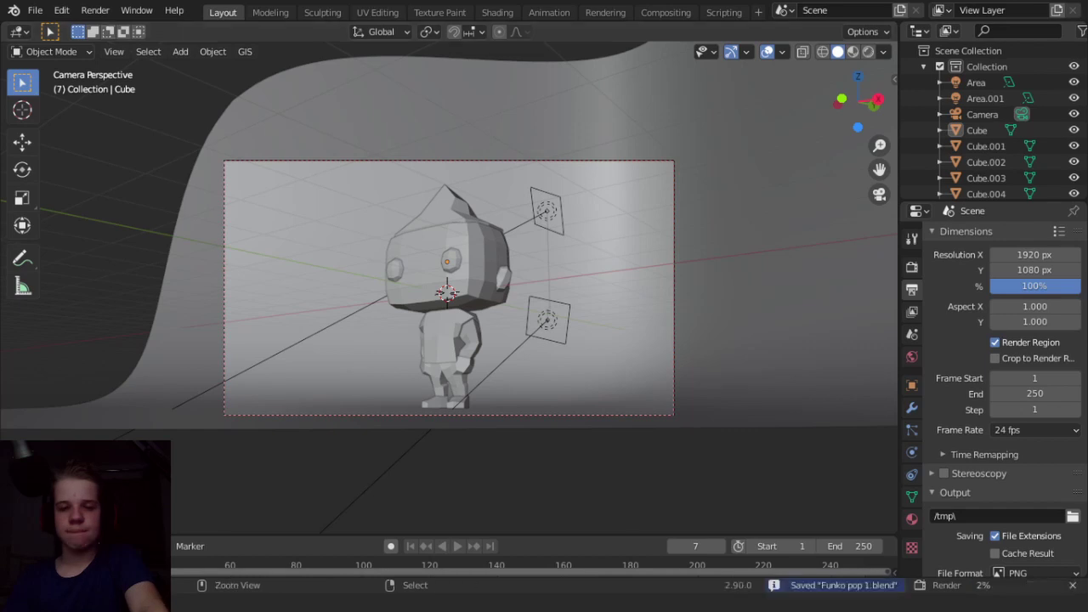